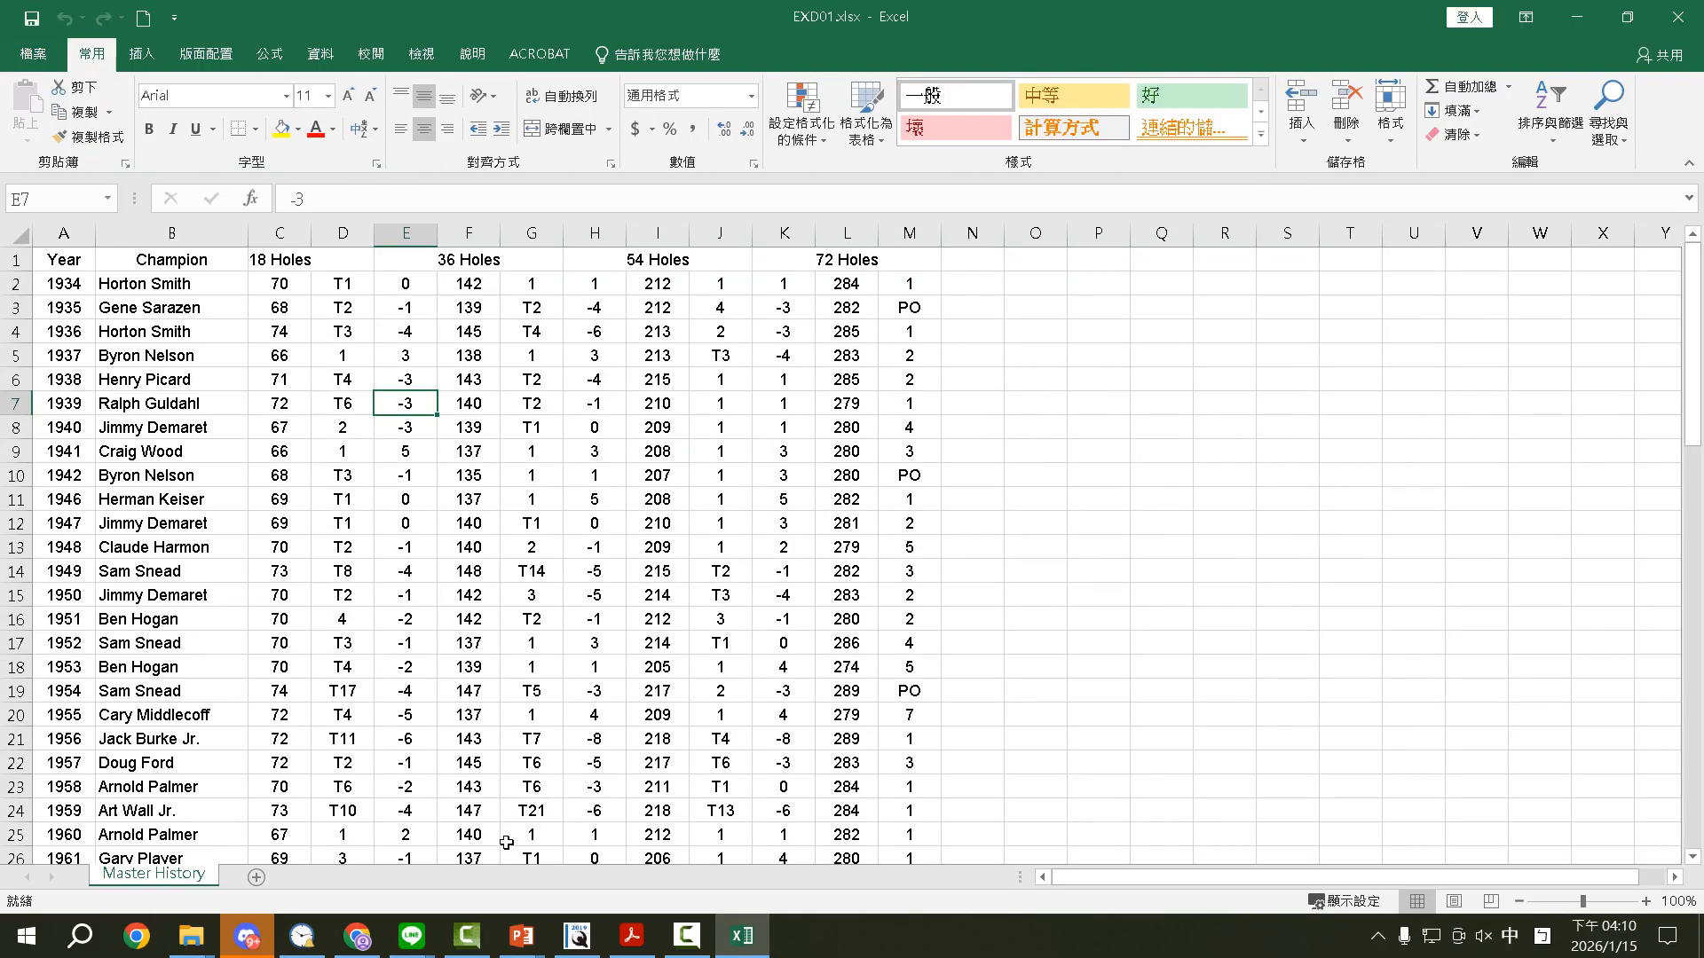
# Step: Check the 102_Golf task sheet in the PDF reader, and insert a blank row between rows 1 and 2 of the Excel worksheet
pyautogui.click(631, 935)
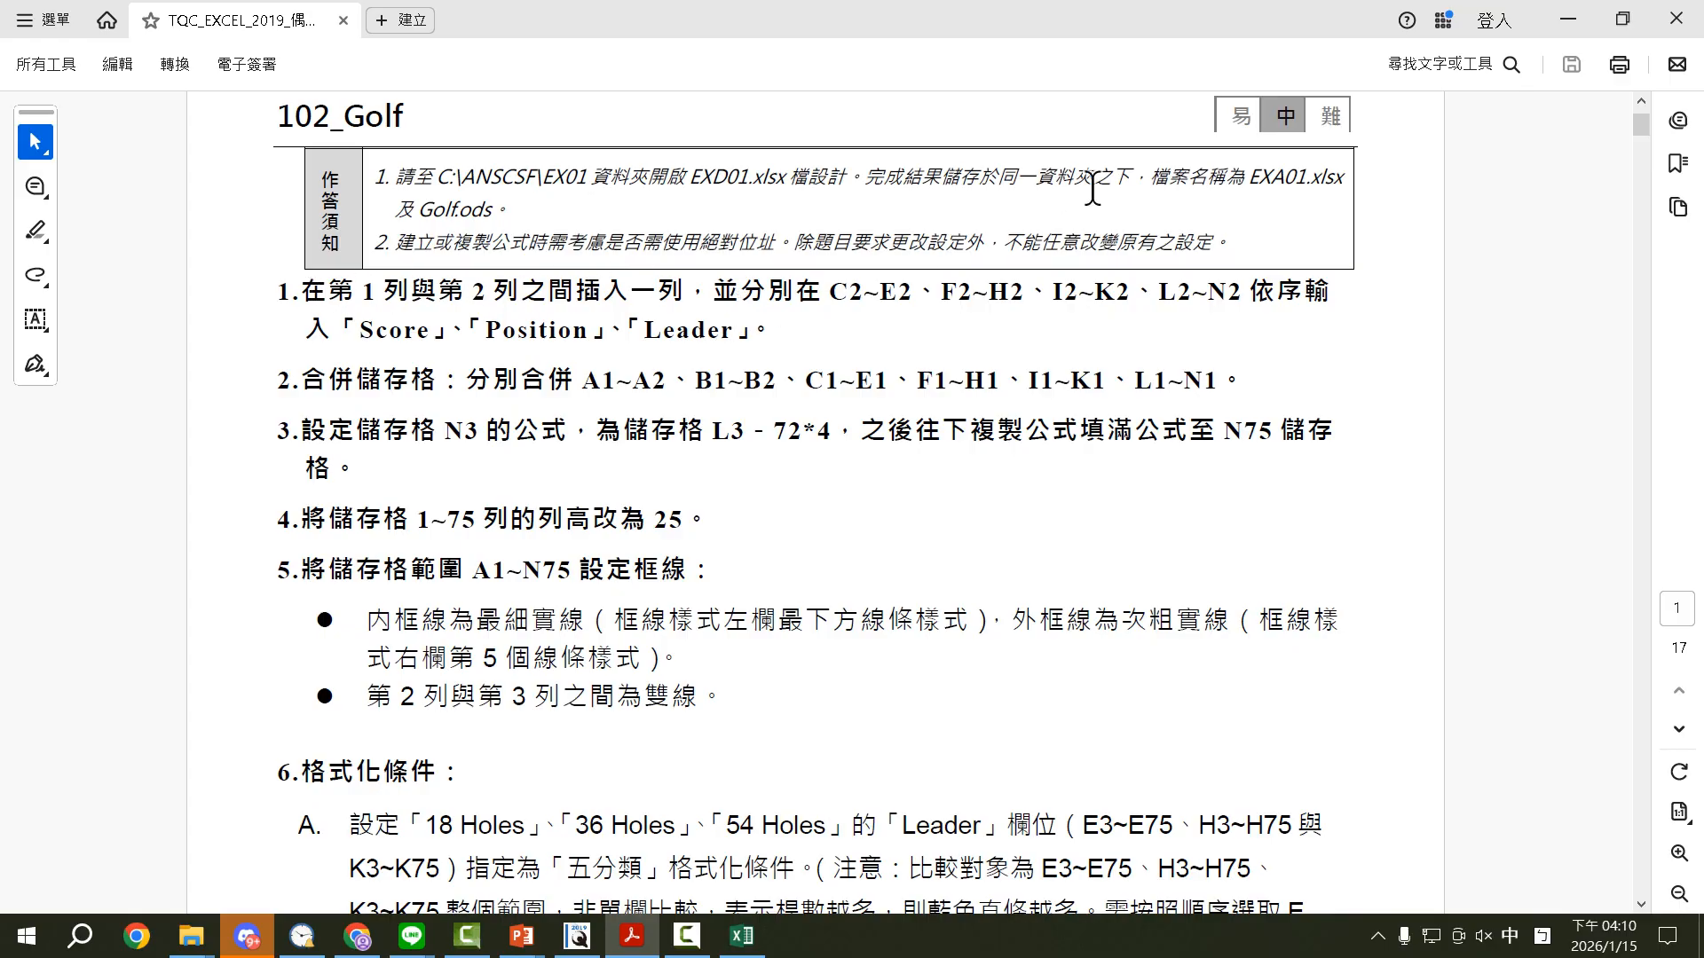
pyautogui.click(1567, 19)
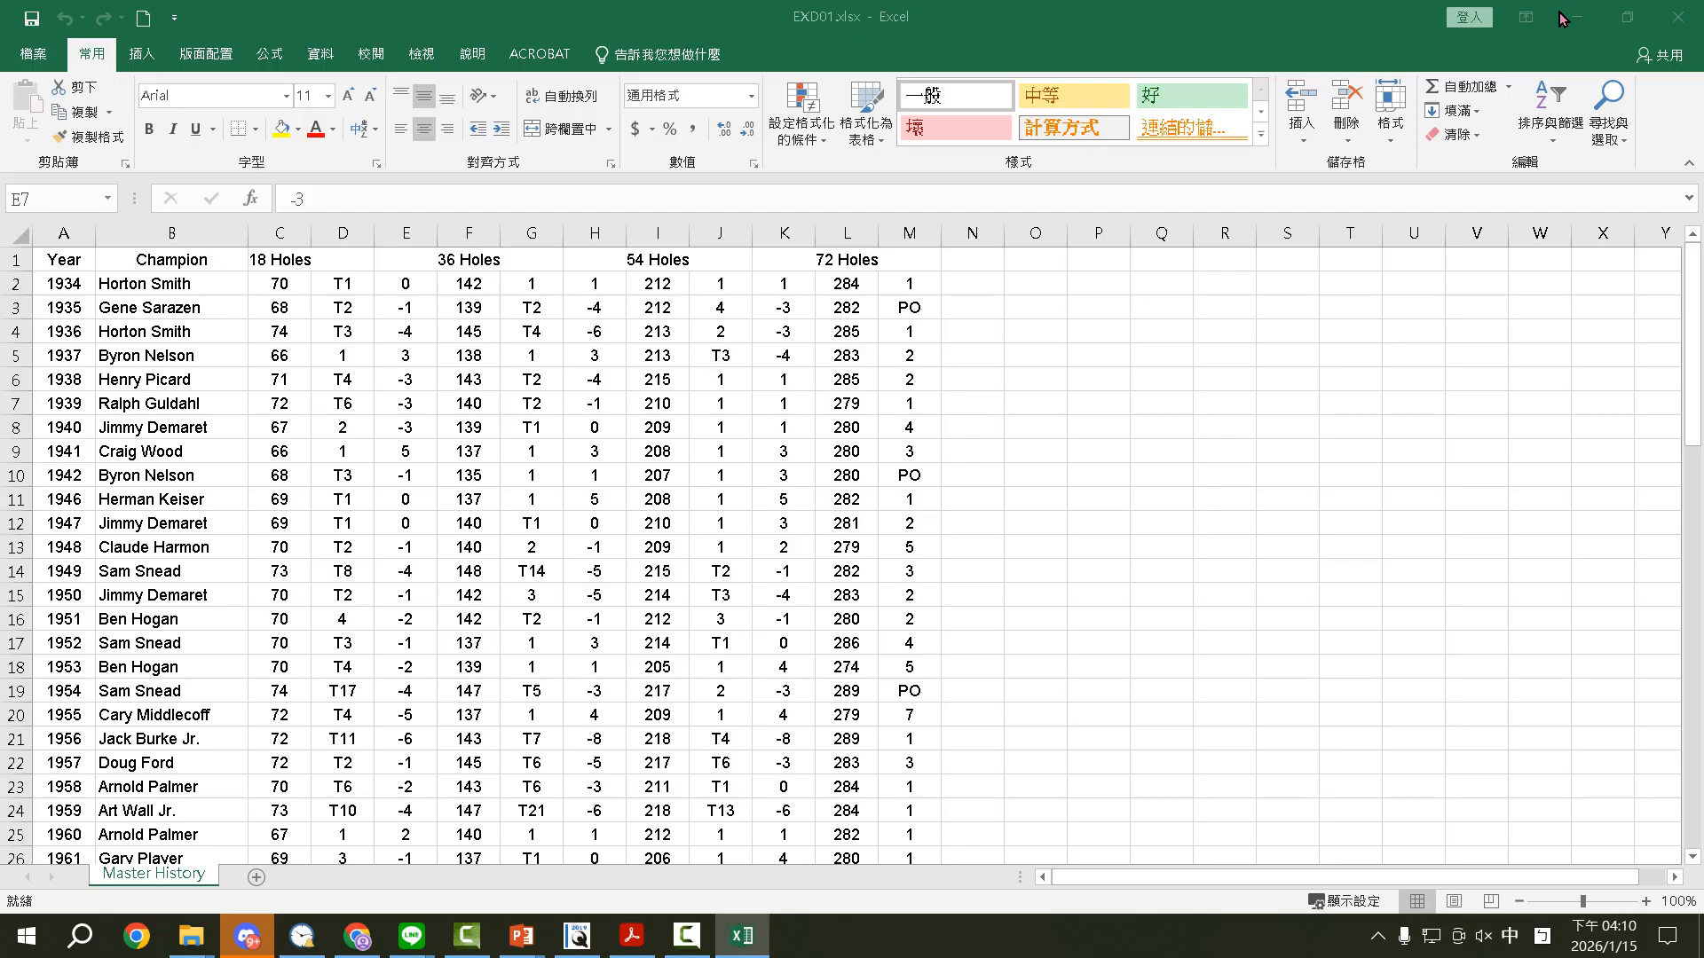
pyautogui.click(503, 353)
pyautogui.click(513, 286)
pyautogui.click(502, 371)
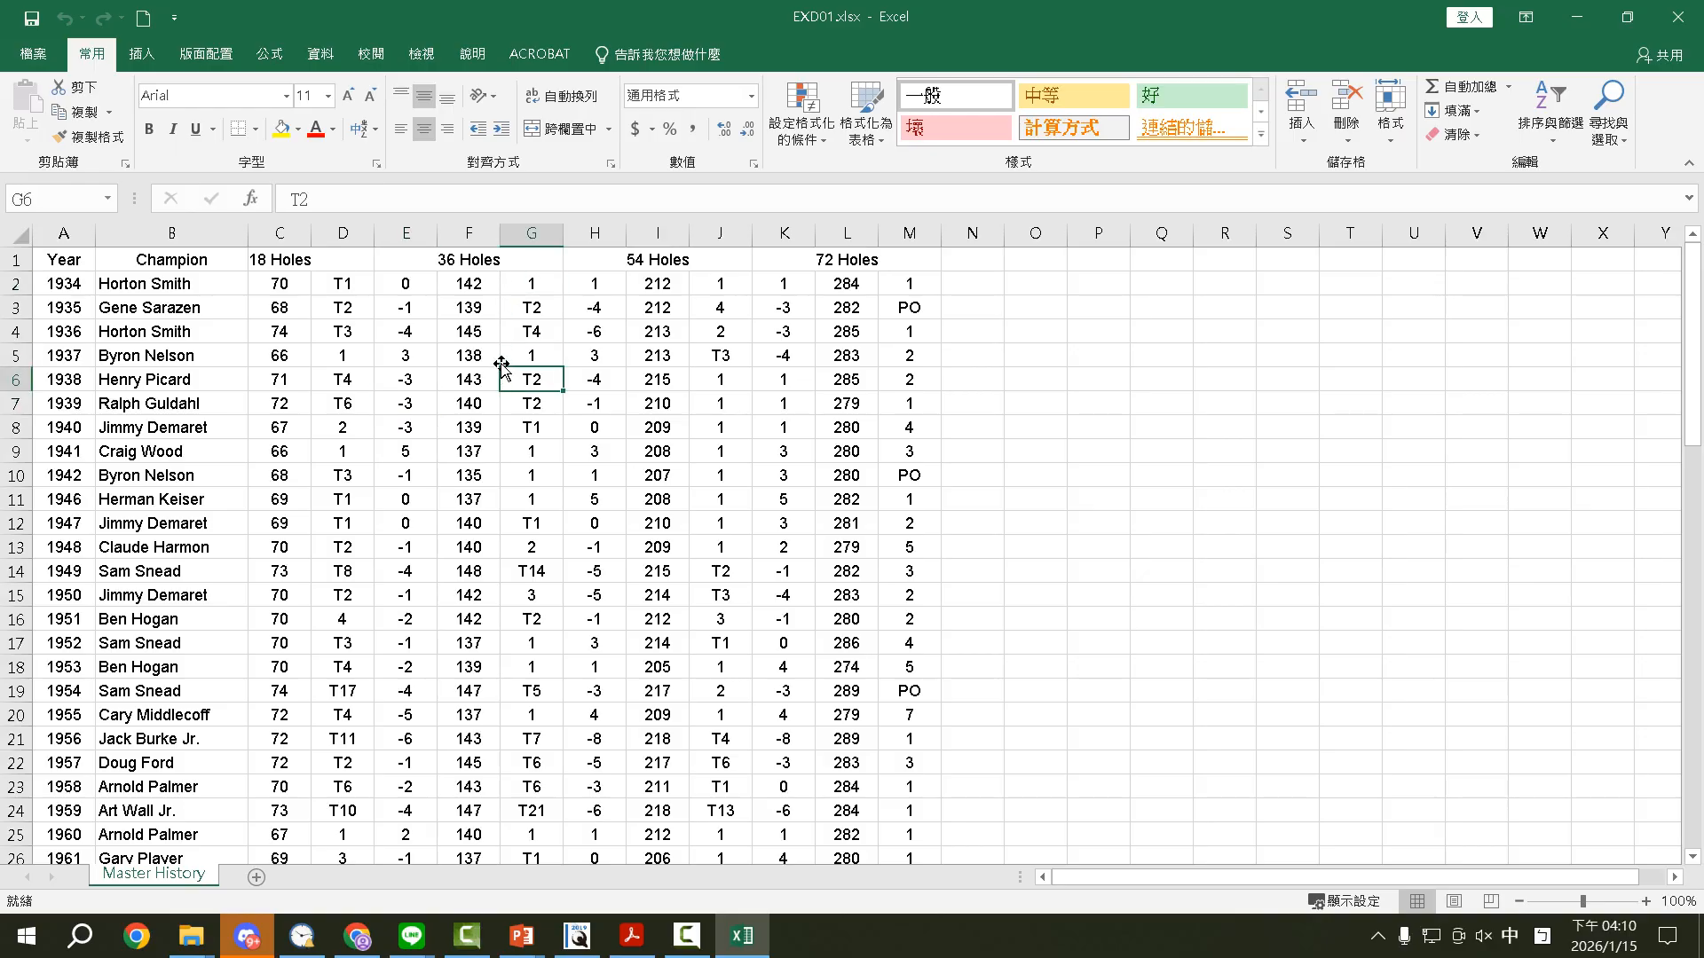
pyautogui.click(524, 283)
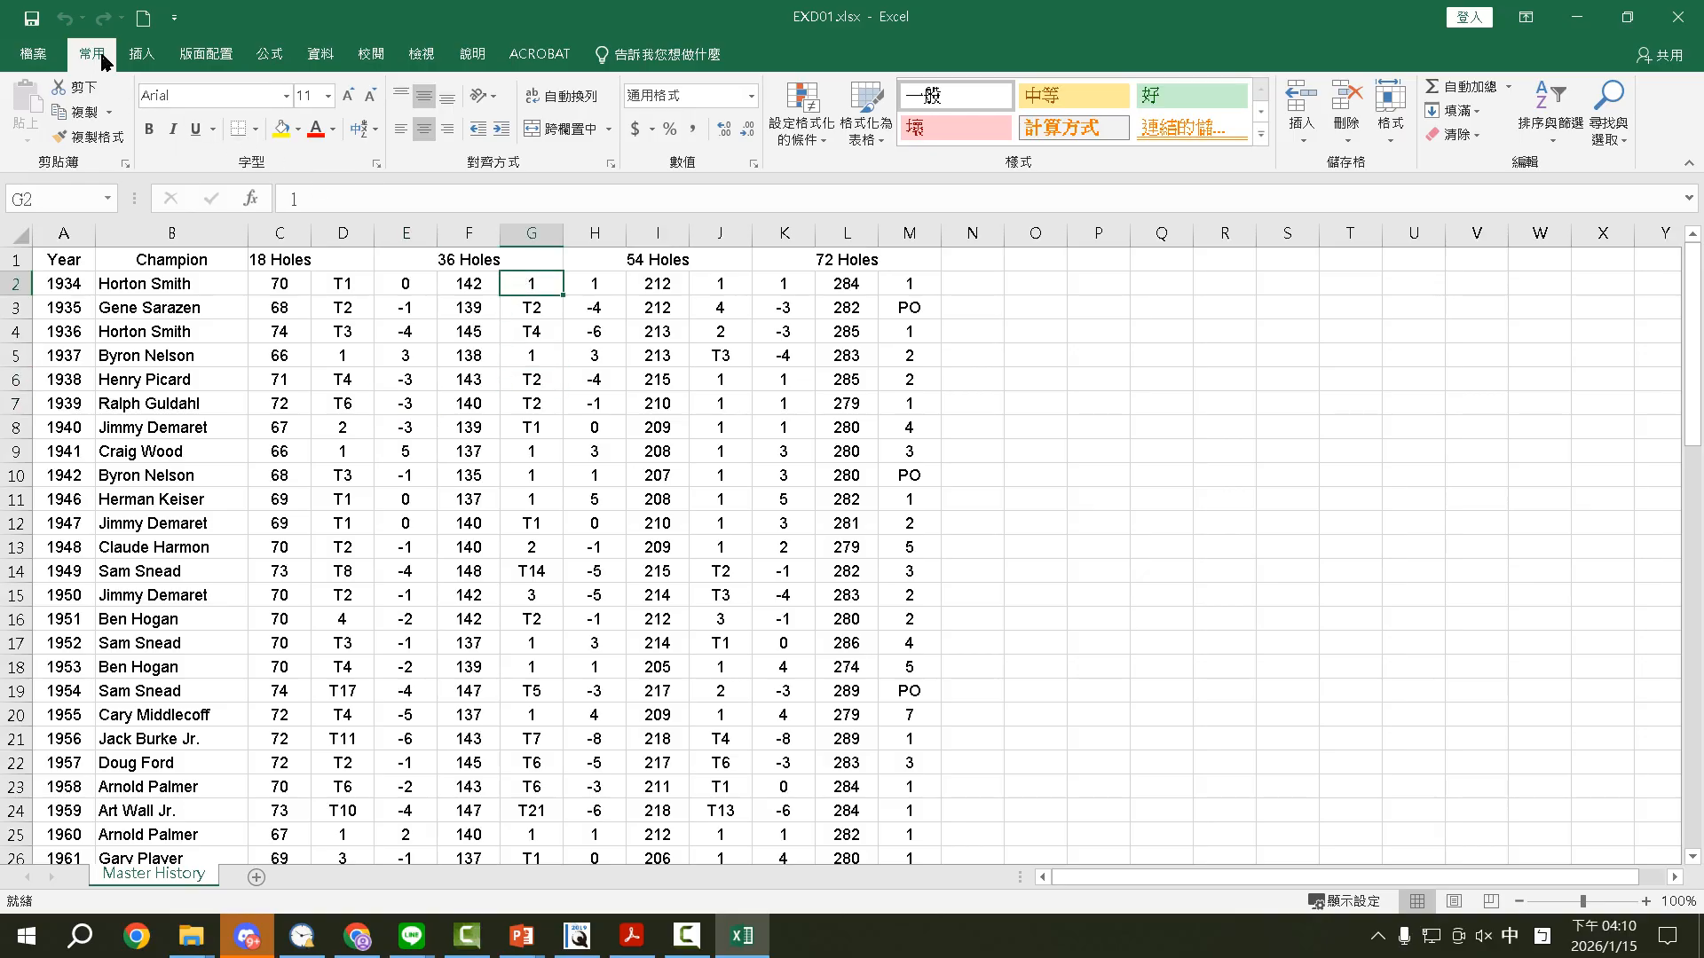
pyautogui.click(1301, 133)
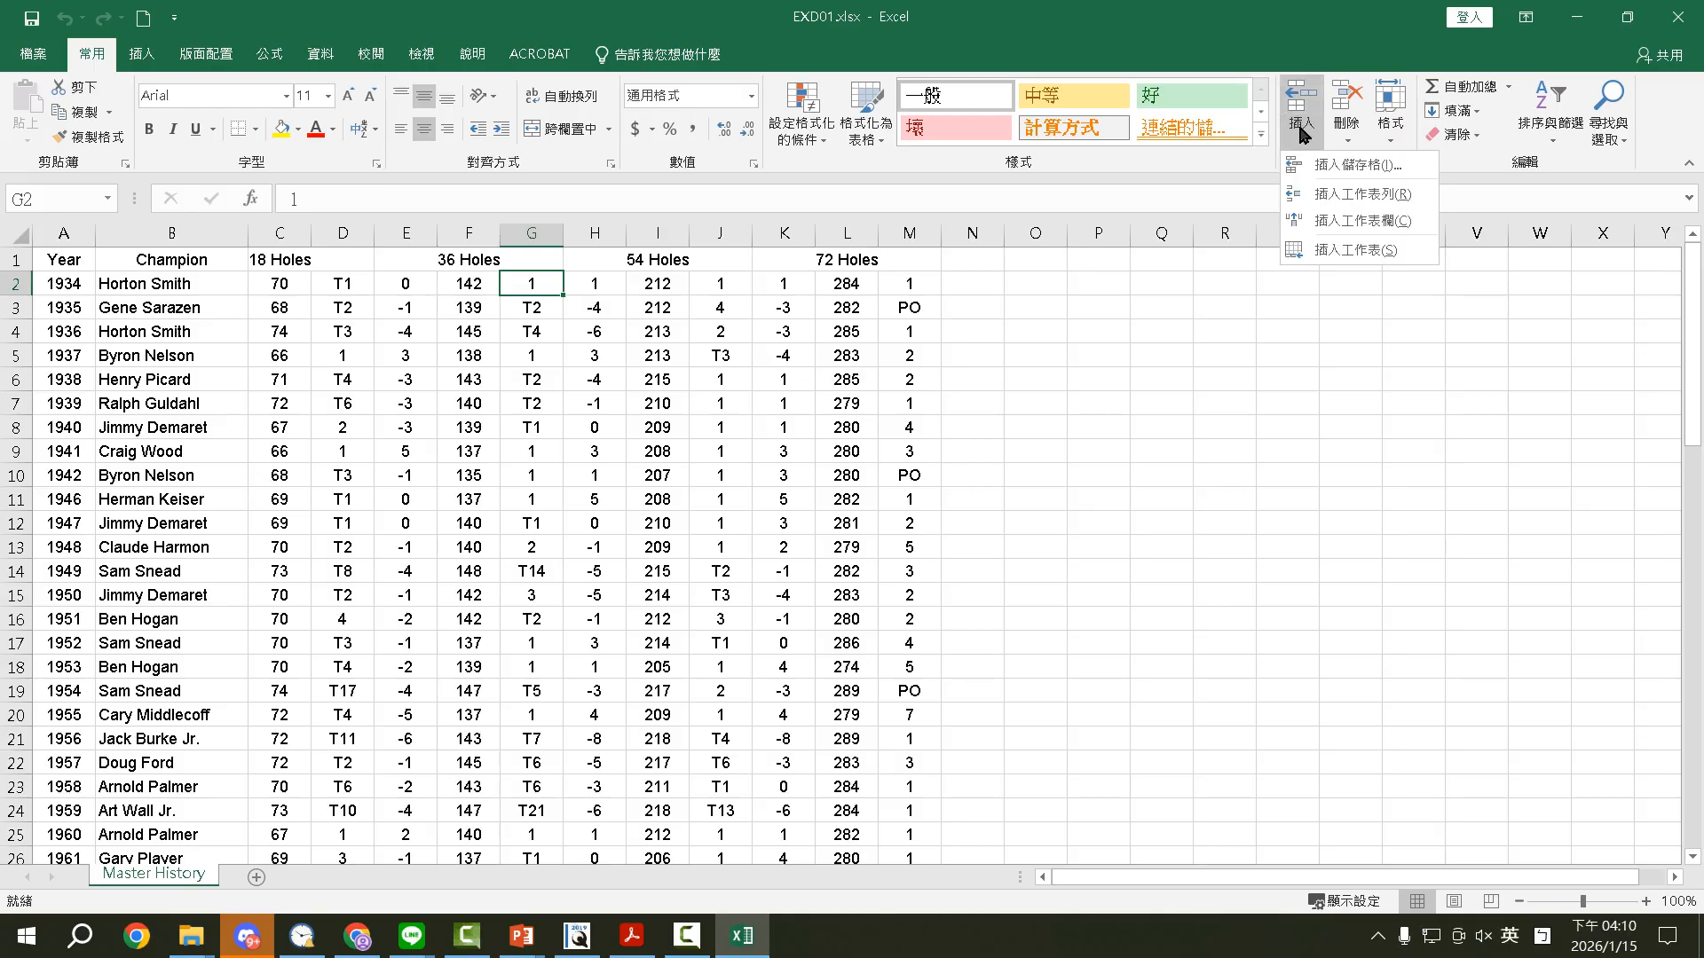
pyautogui.click(1328, 194)
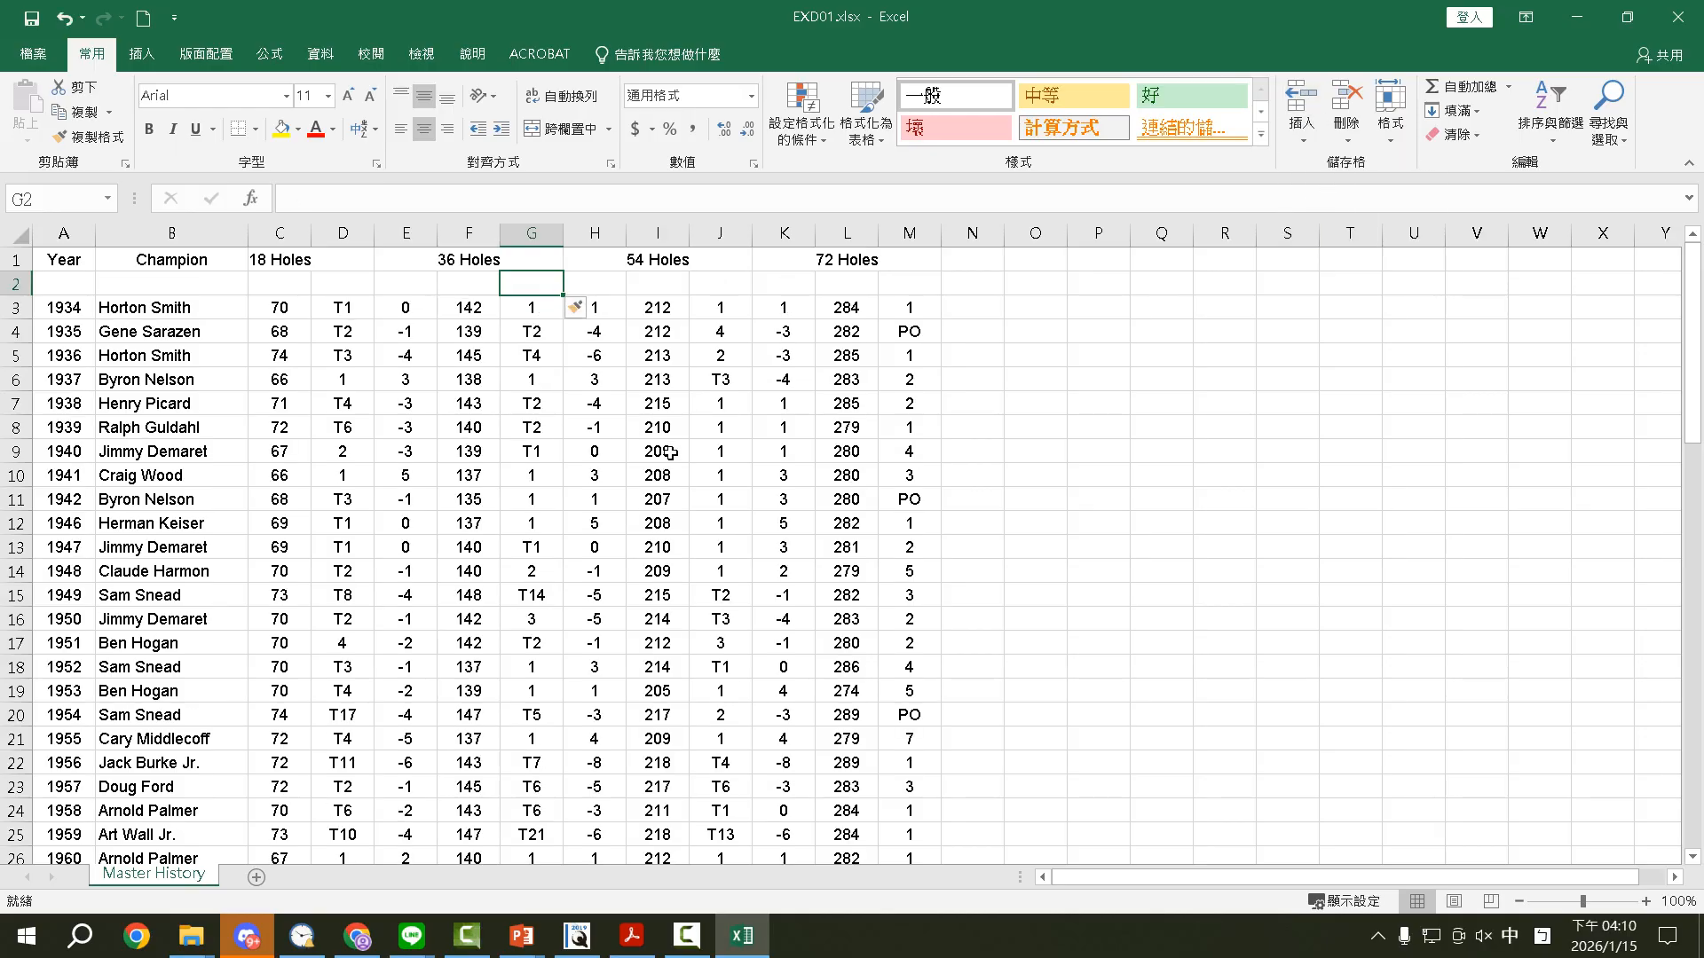
# Step: Look up the required sub-headings in the PDF task sheet and enter "Score" in cell C2 of the Excel worksheet
pyautogui.click(631, 935)
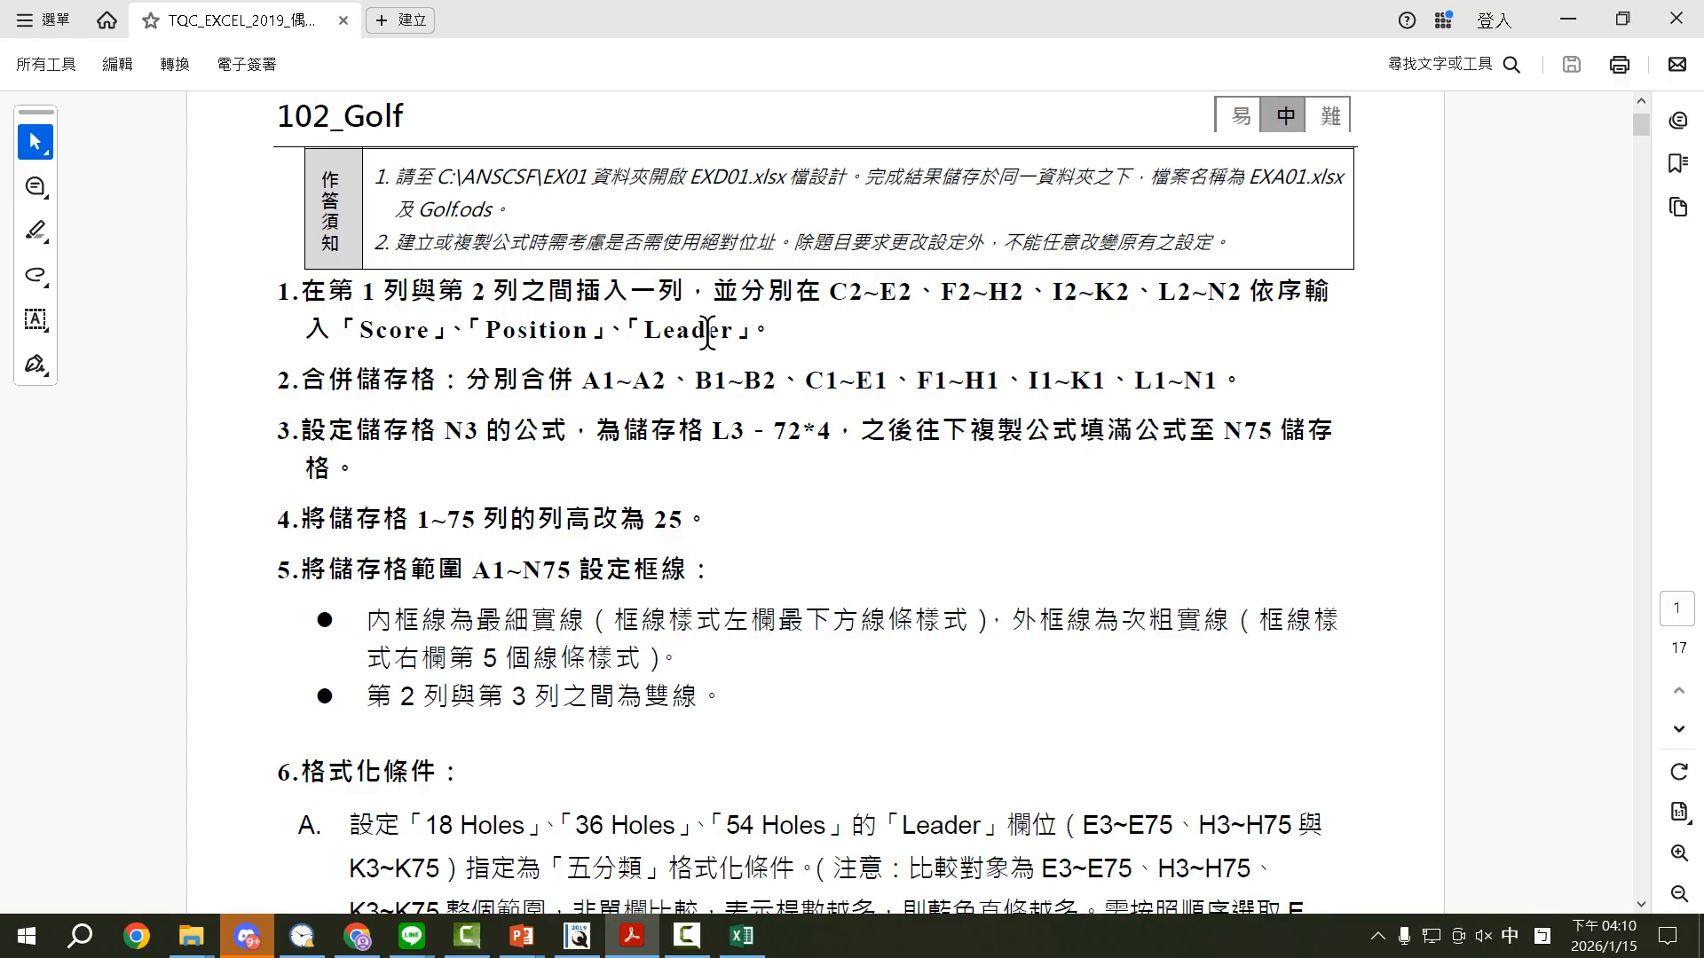
pyautogui.click(635, 937)
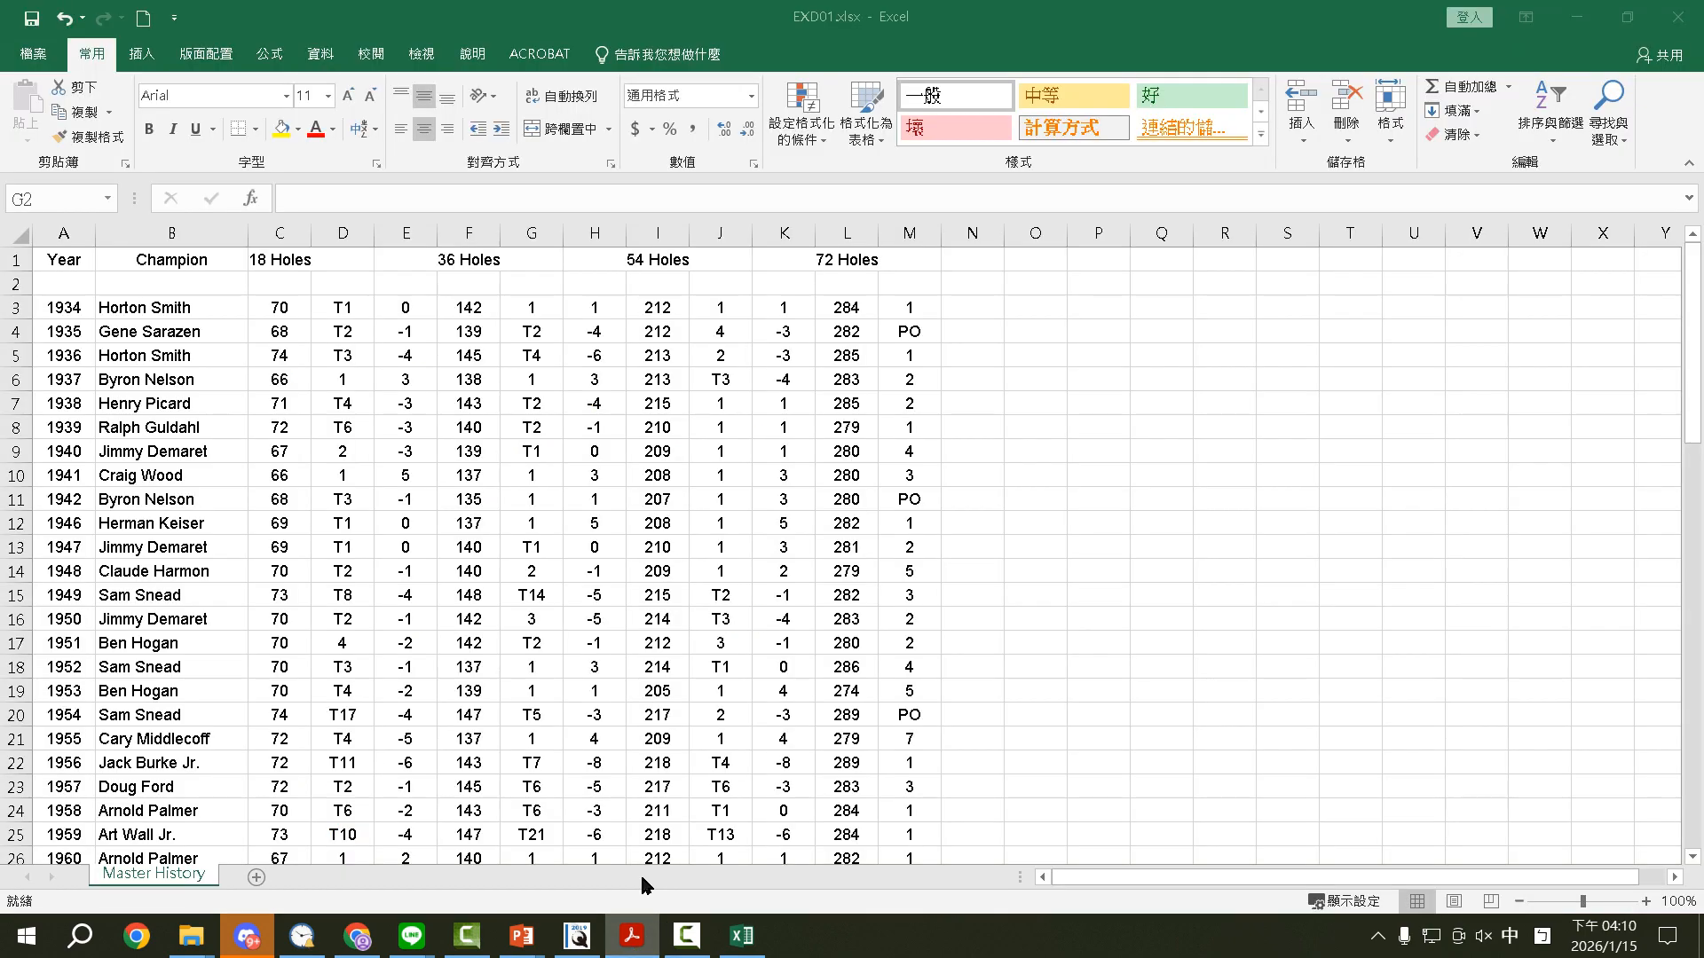
pyautogui.click(280, 287)
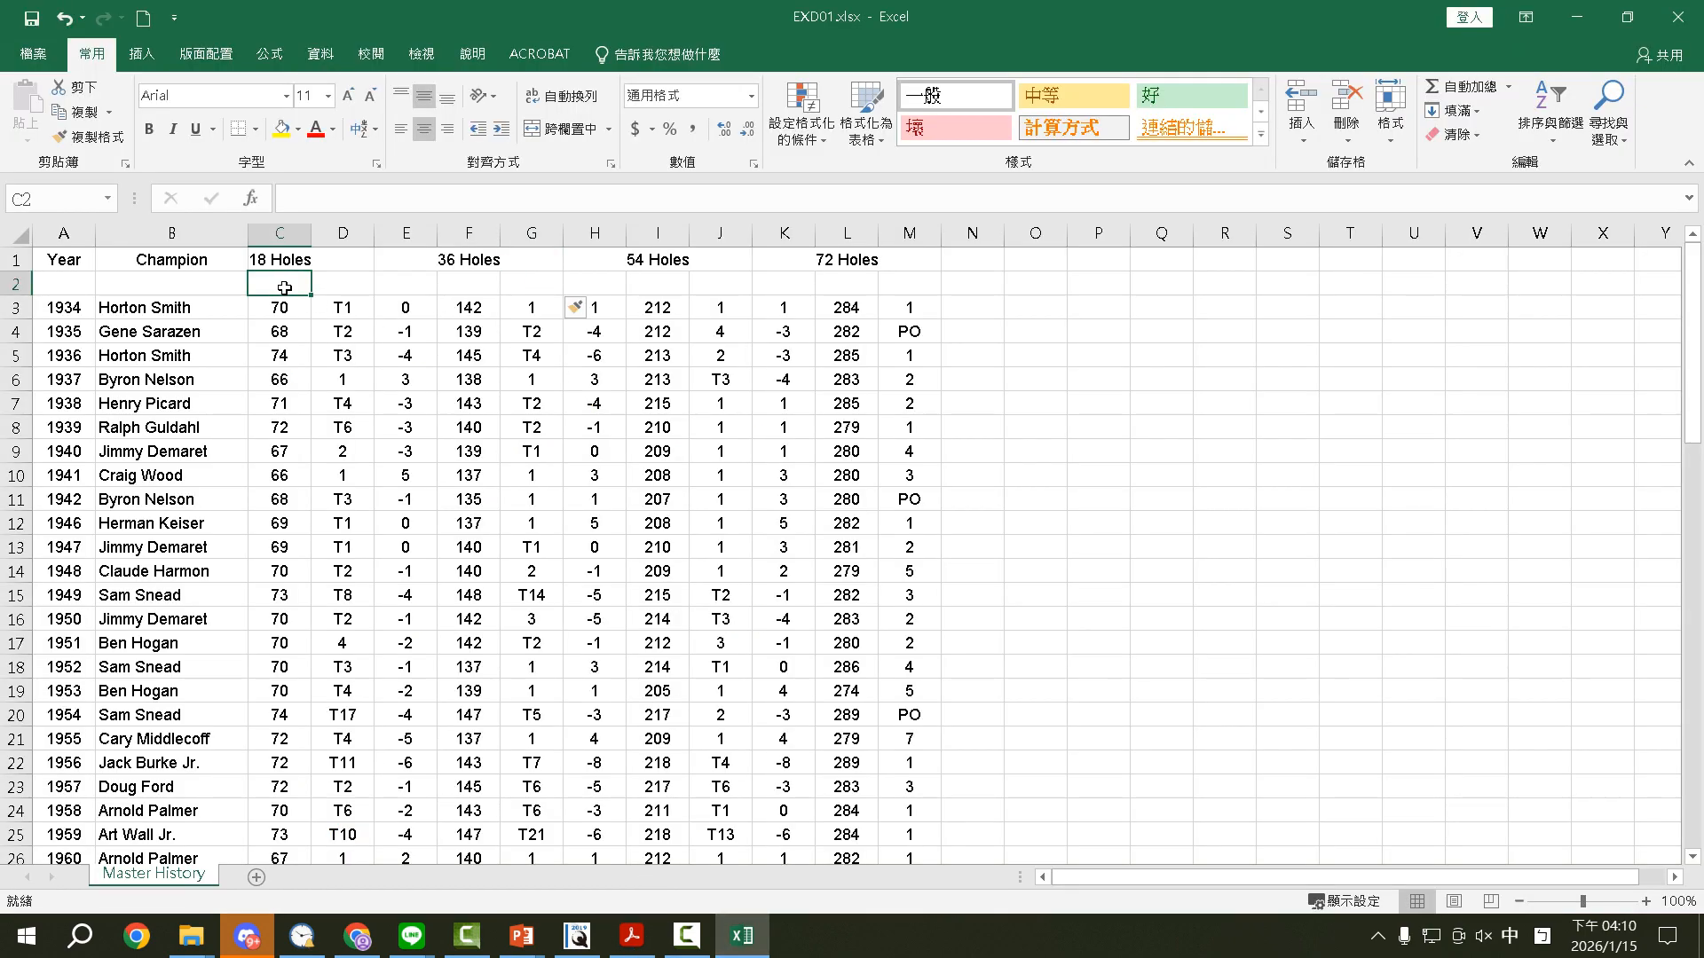
pyautogui.write('Sㄏ')
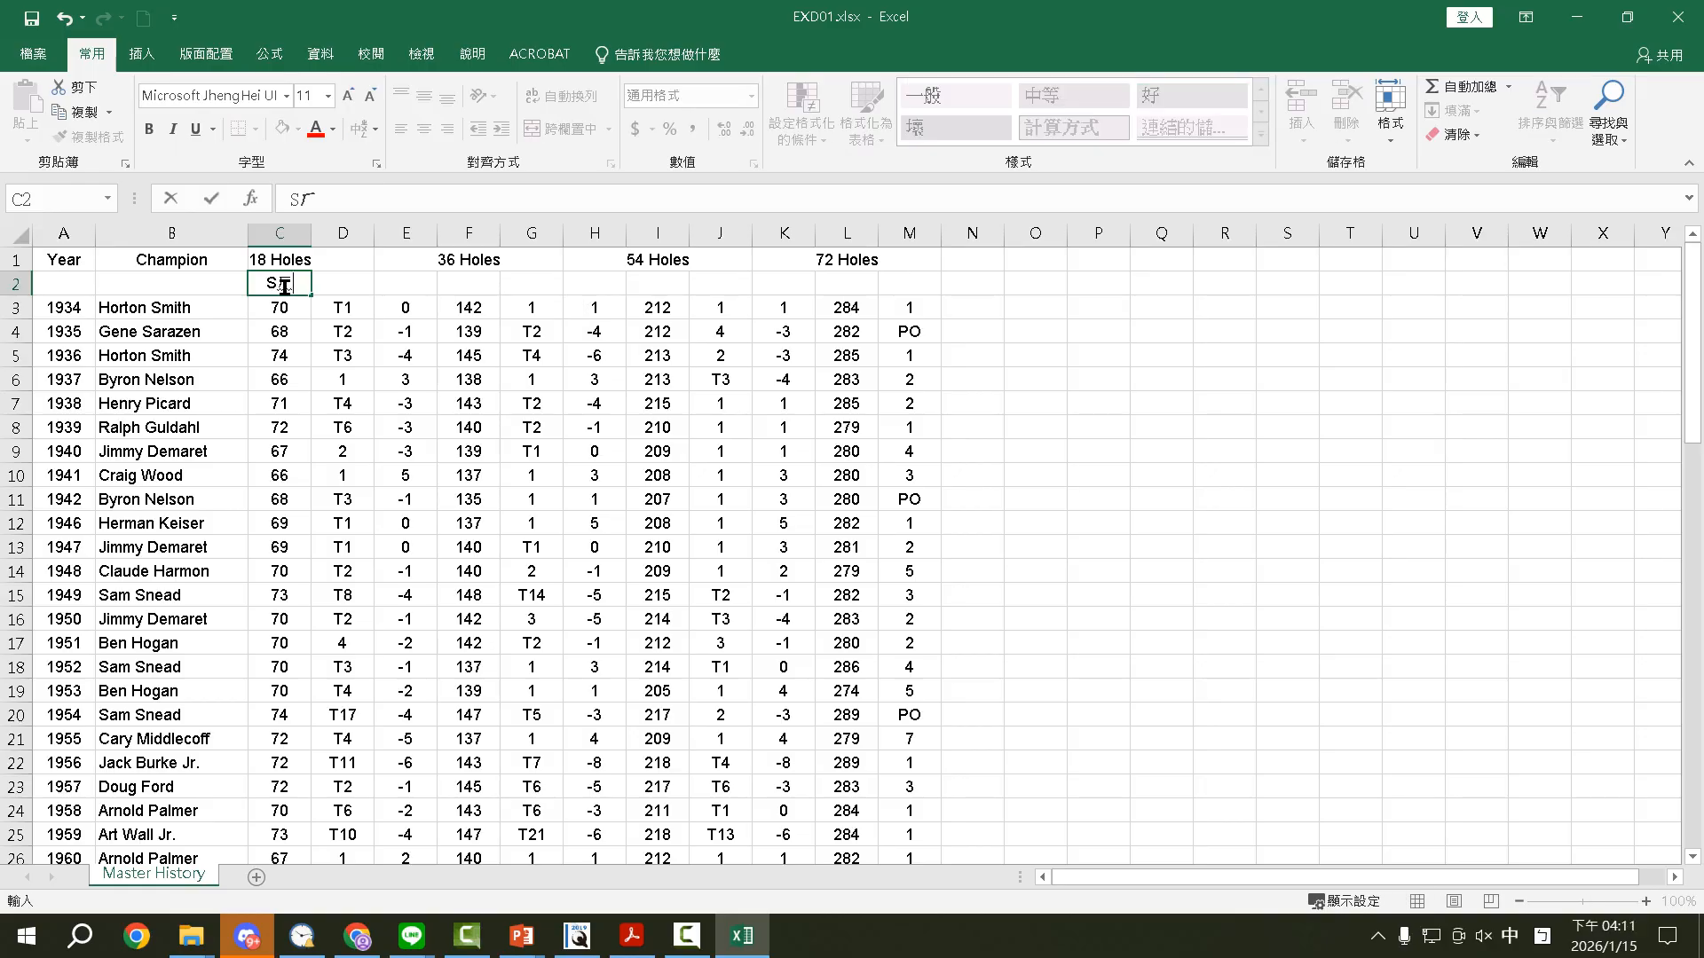
pyautogui.press('shift')
pyautogui.write('ore')
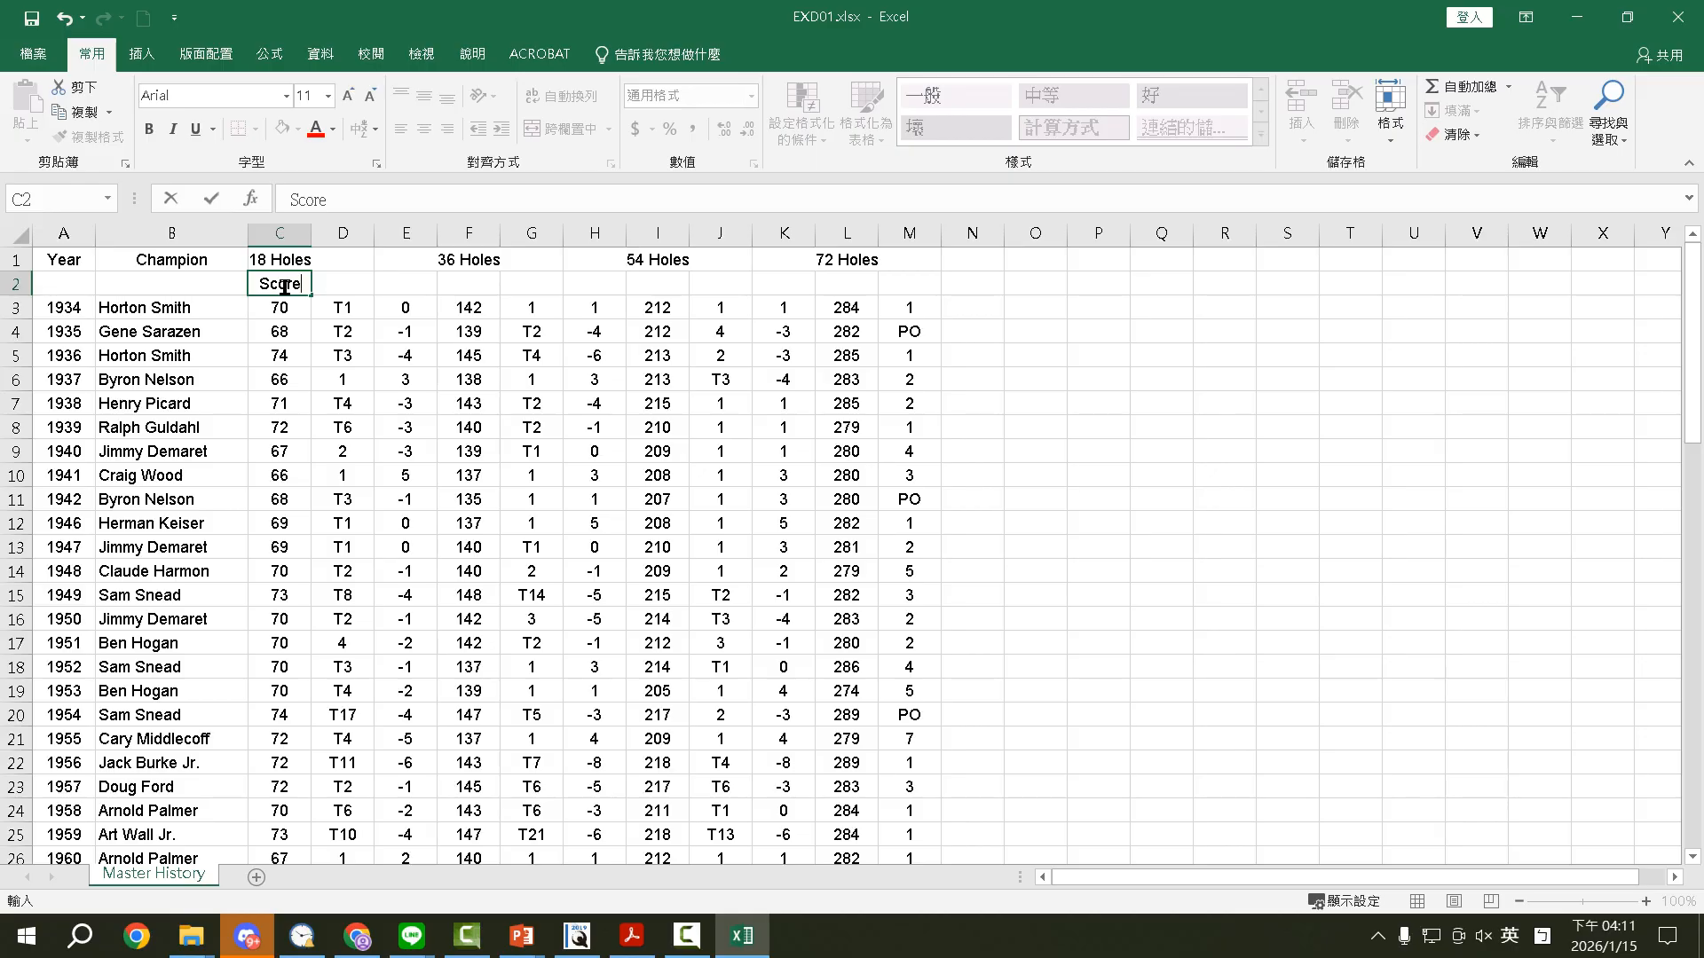
pyautogui.press('Tab')
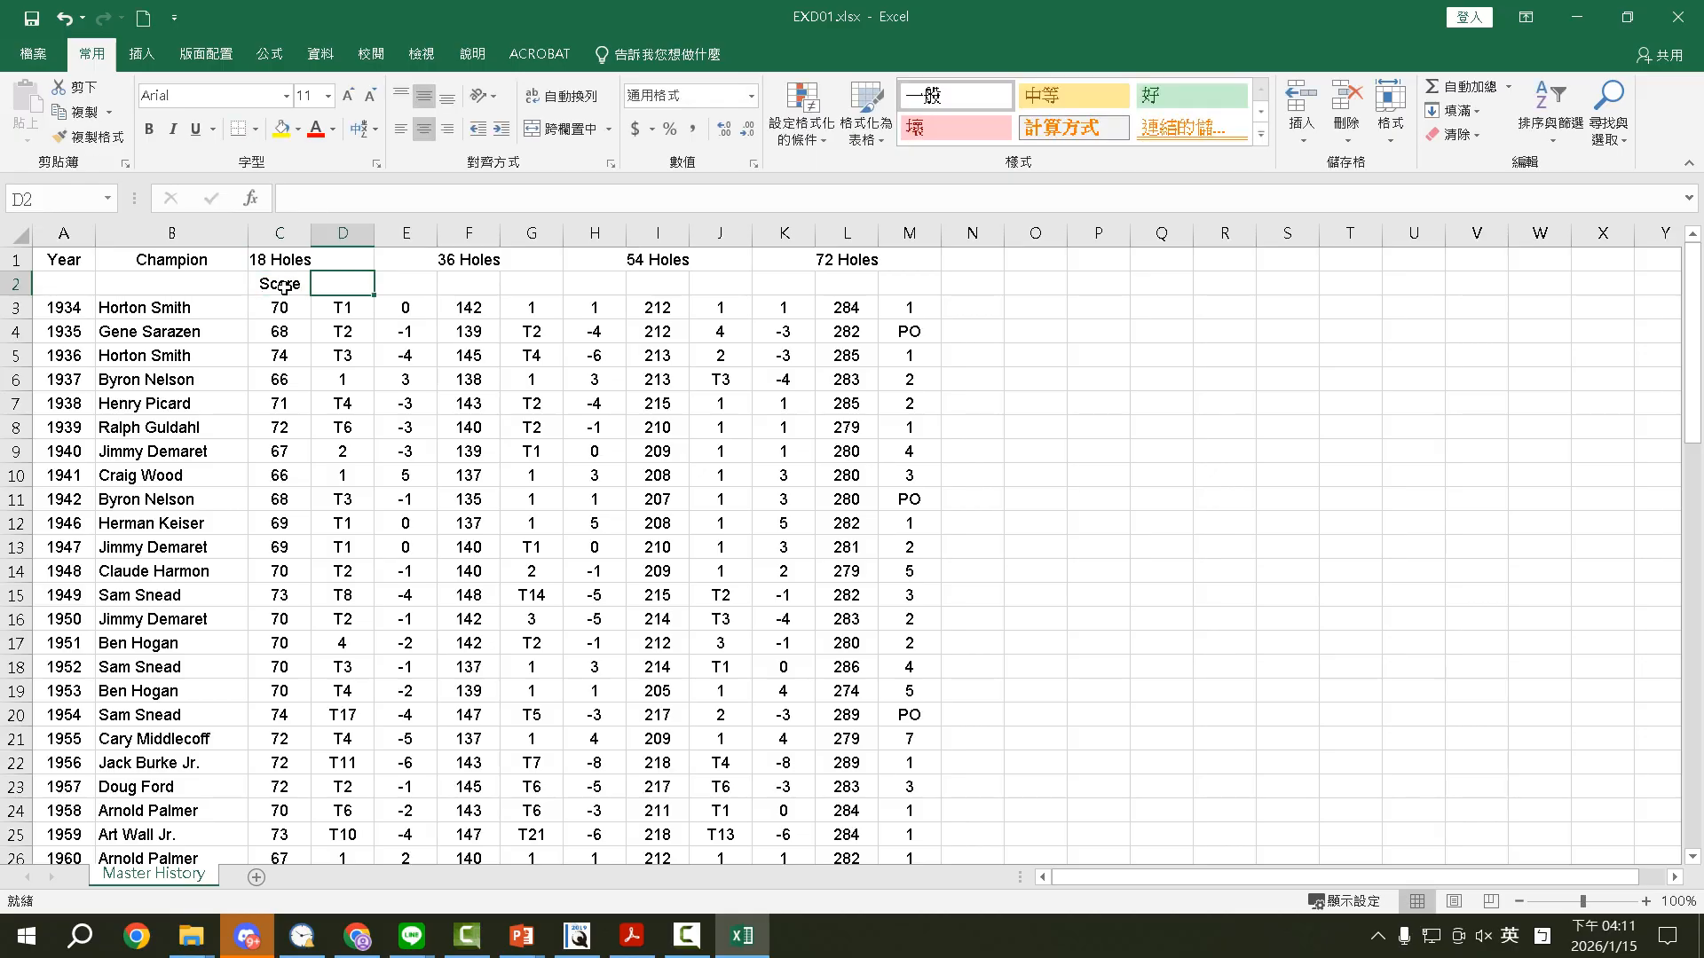
# Step: Enter the sub-heading "Position" in cell D2, correcting its spelling
pyautogui.write('Po')
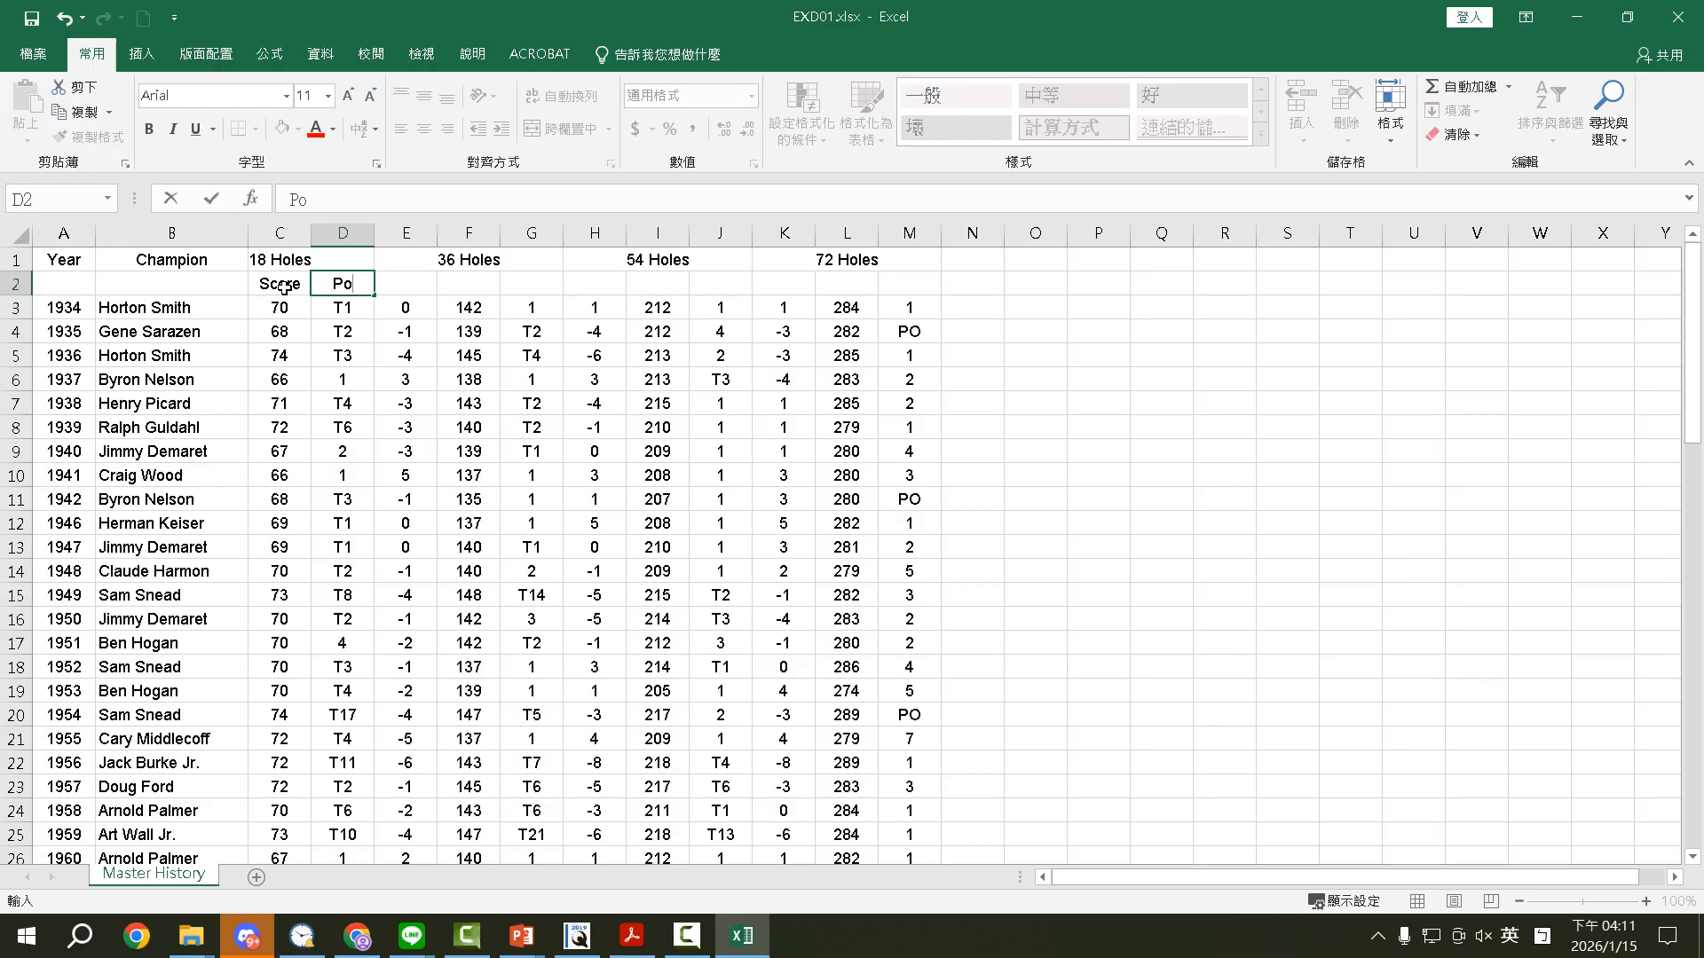
pyautogui.write('ssition')
pyautogui.press('Tab')
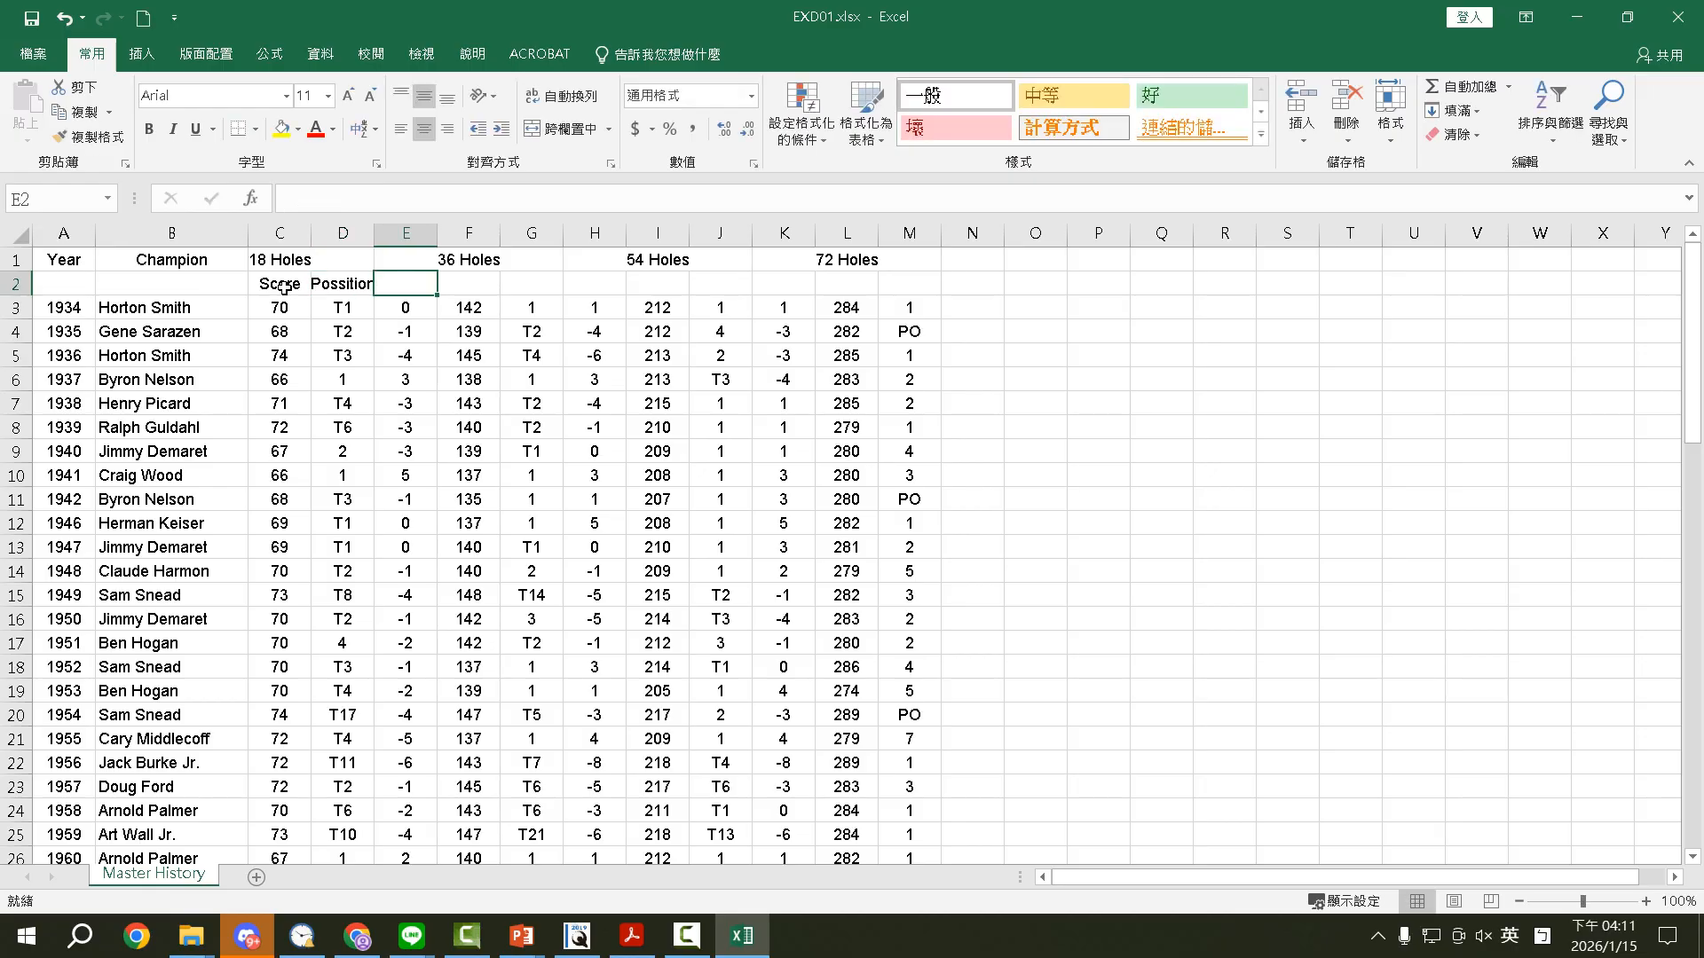
pyautogui.click(351, 280)
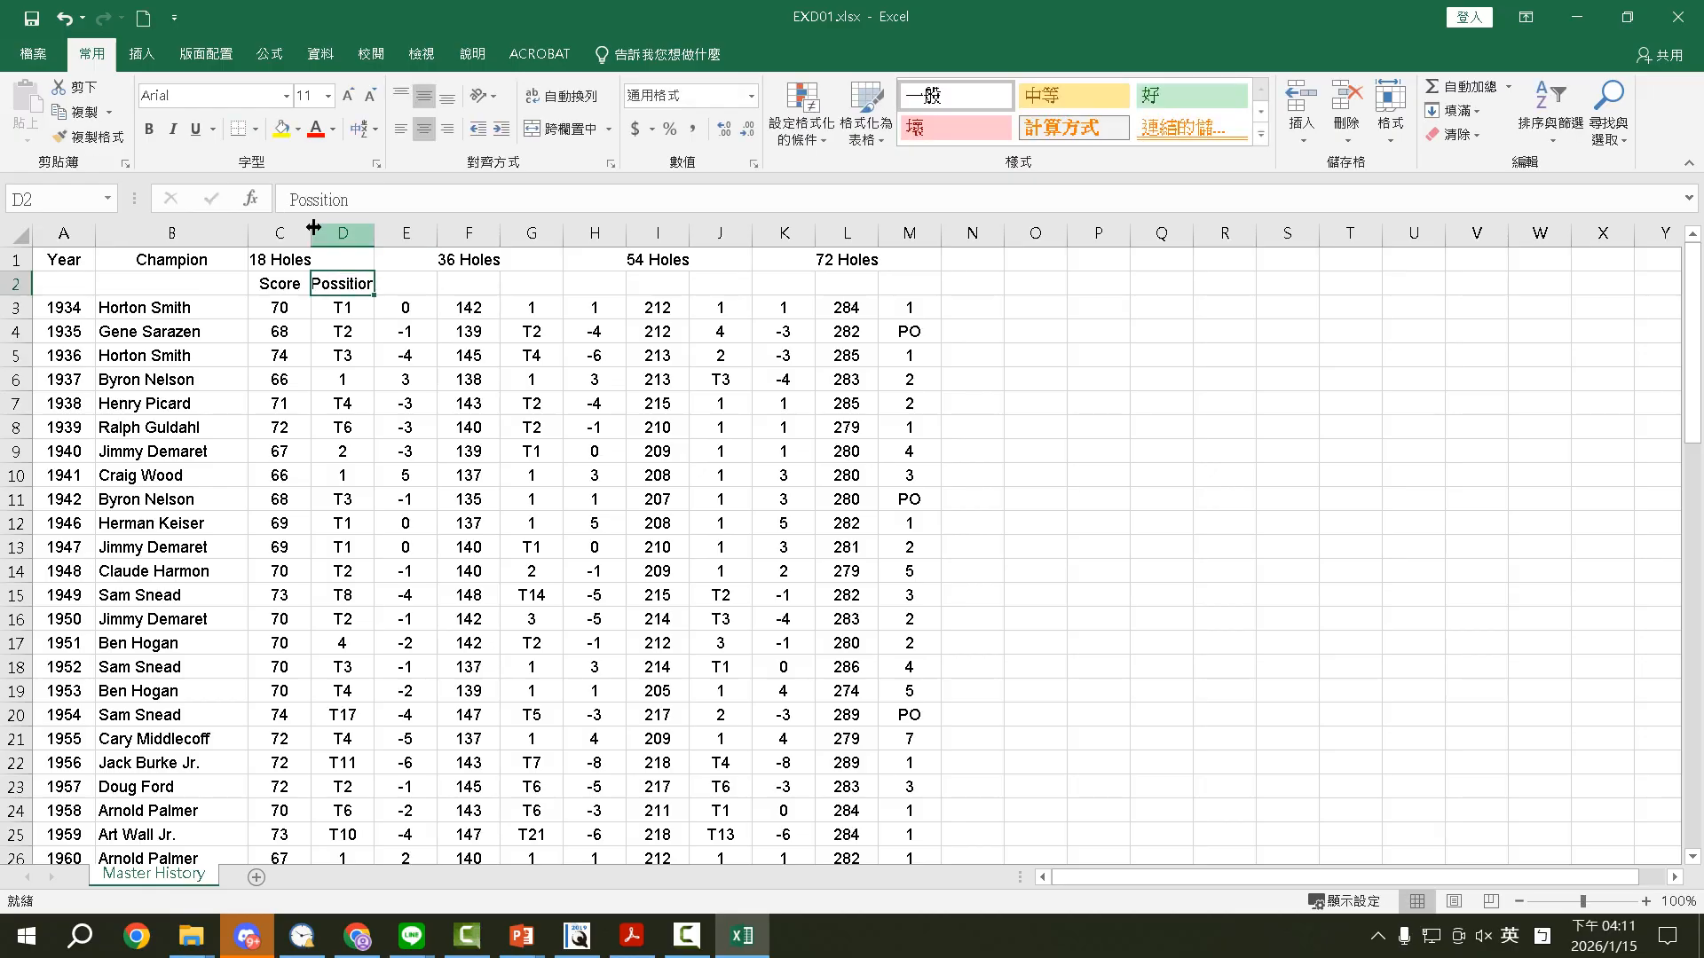
pyautogui.click(320, 199)
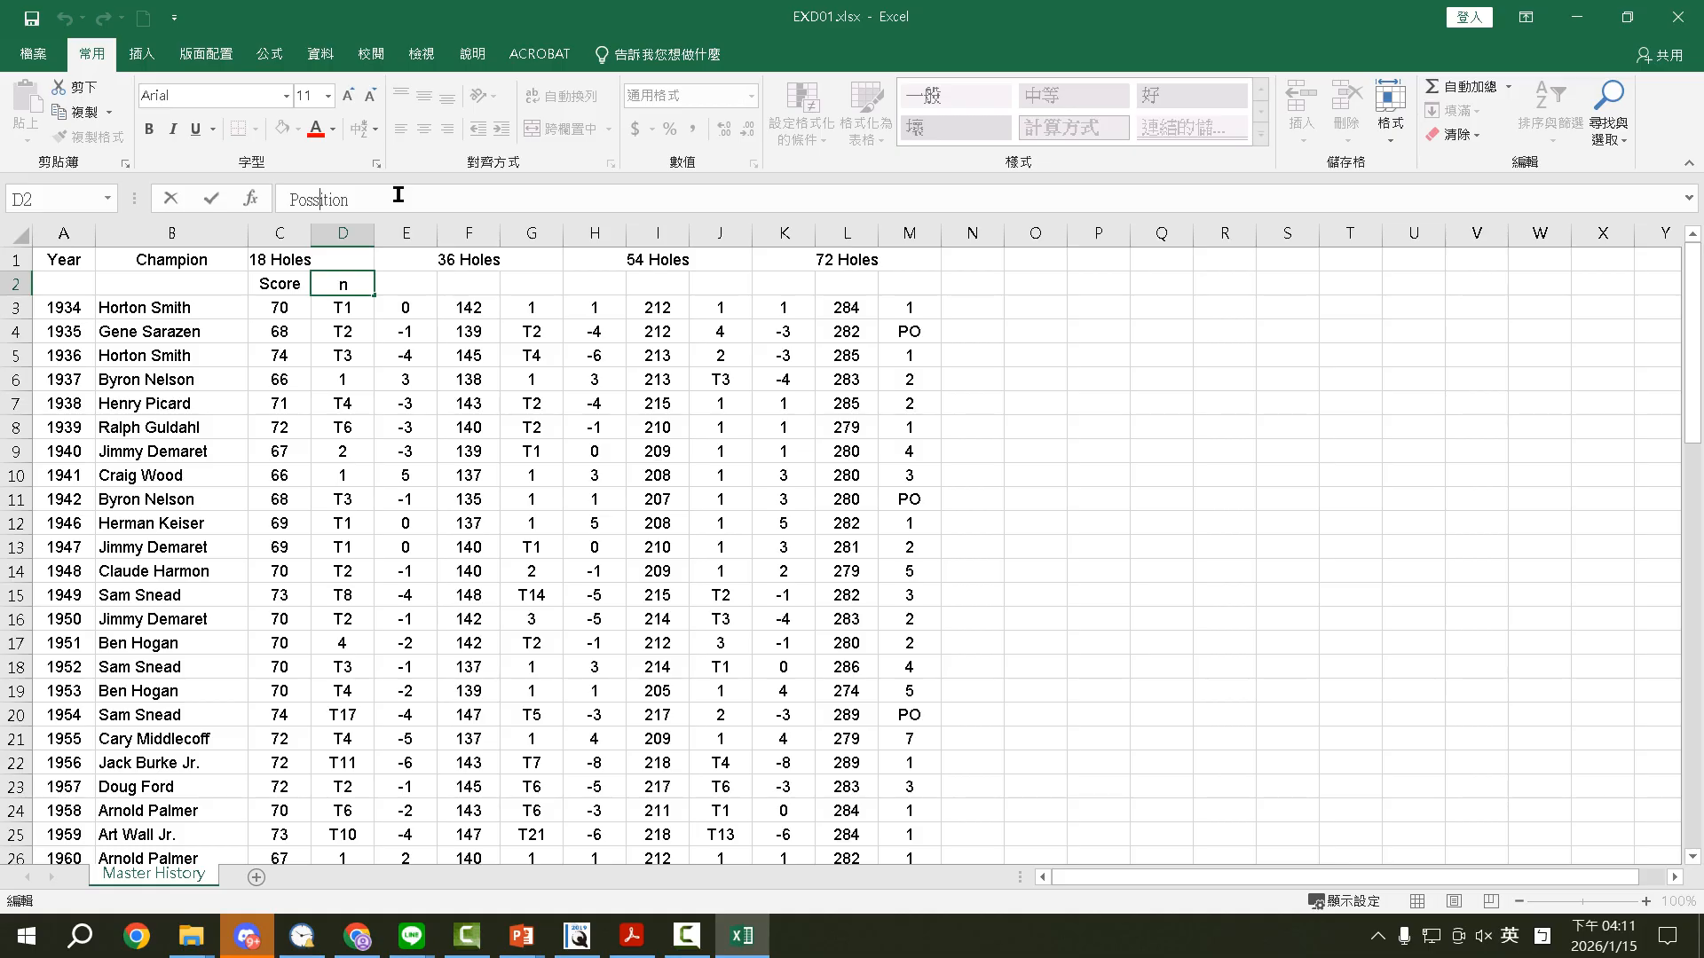
pyautogui.press('BackSpace')
pyautogui.press('Return')
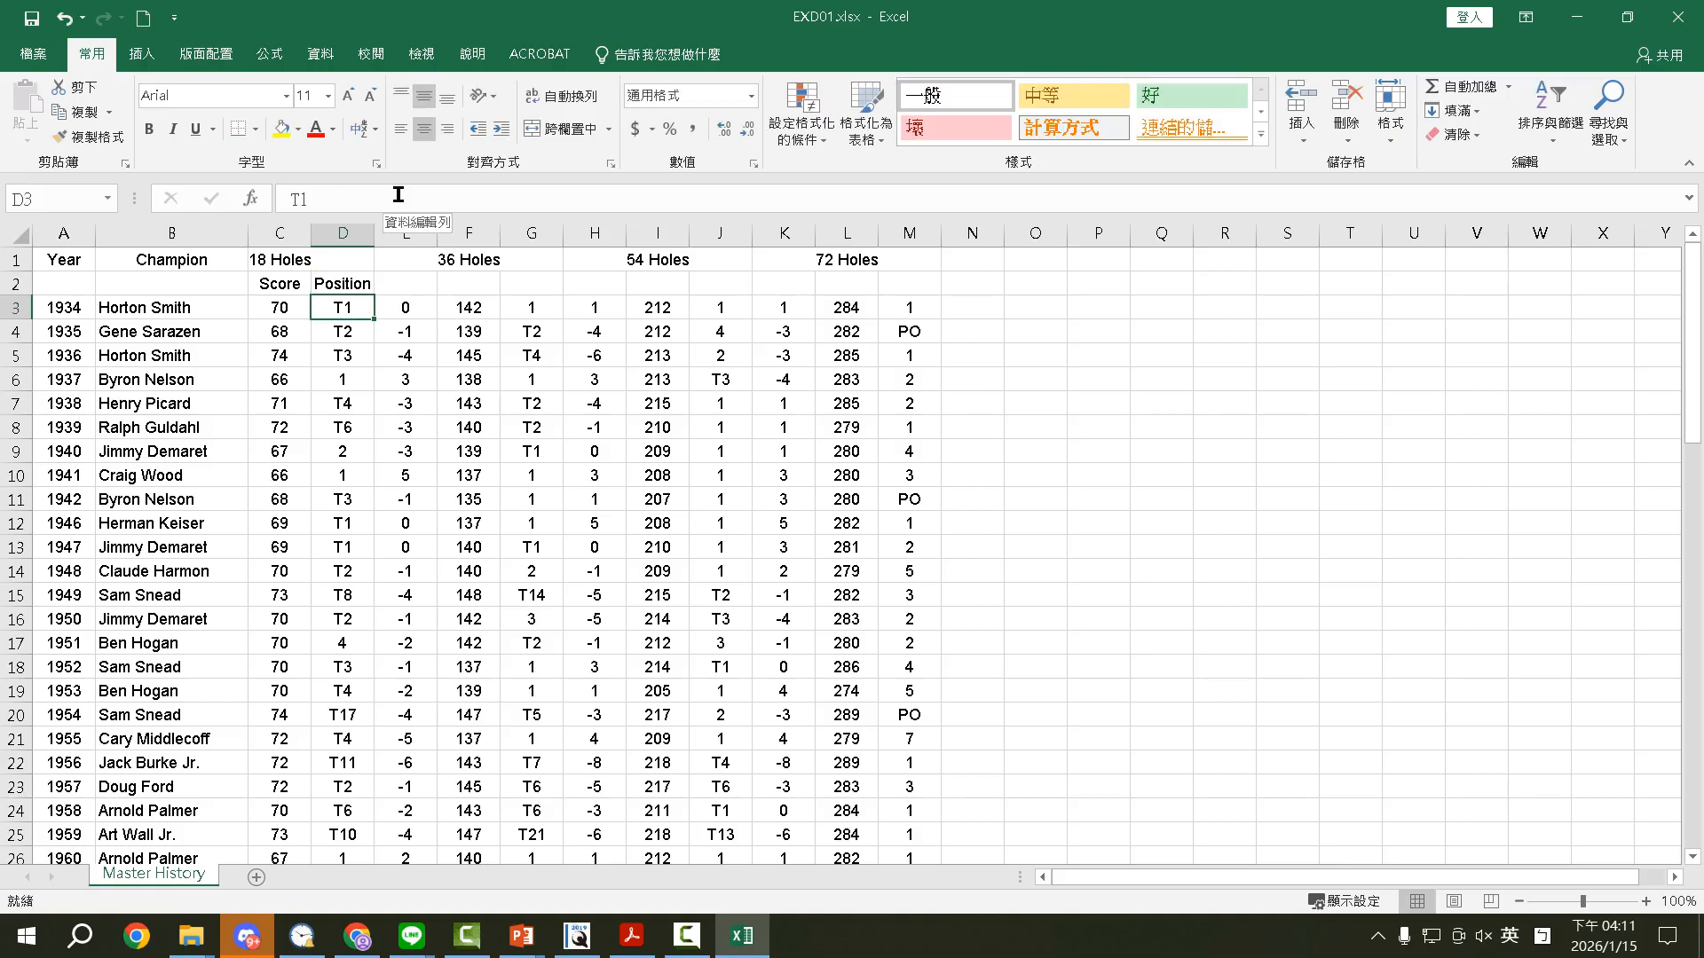
# Step: Enter "Leader" in cell E2 and fill the three sub-headings C2:E2 across row 2 to N2
pyautogui.click(409, 284)
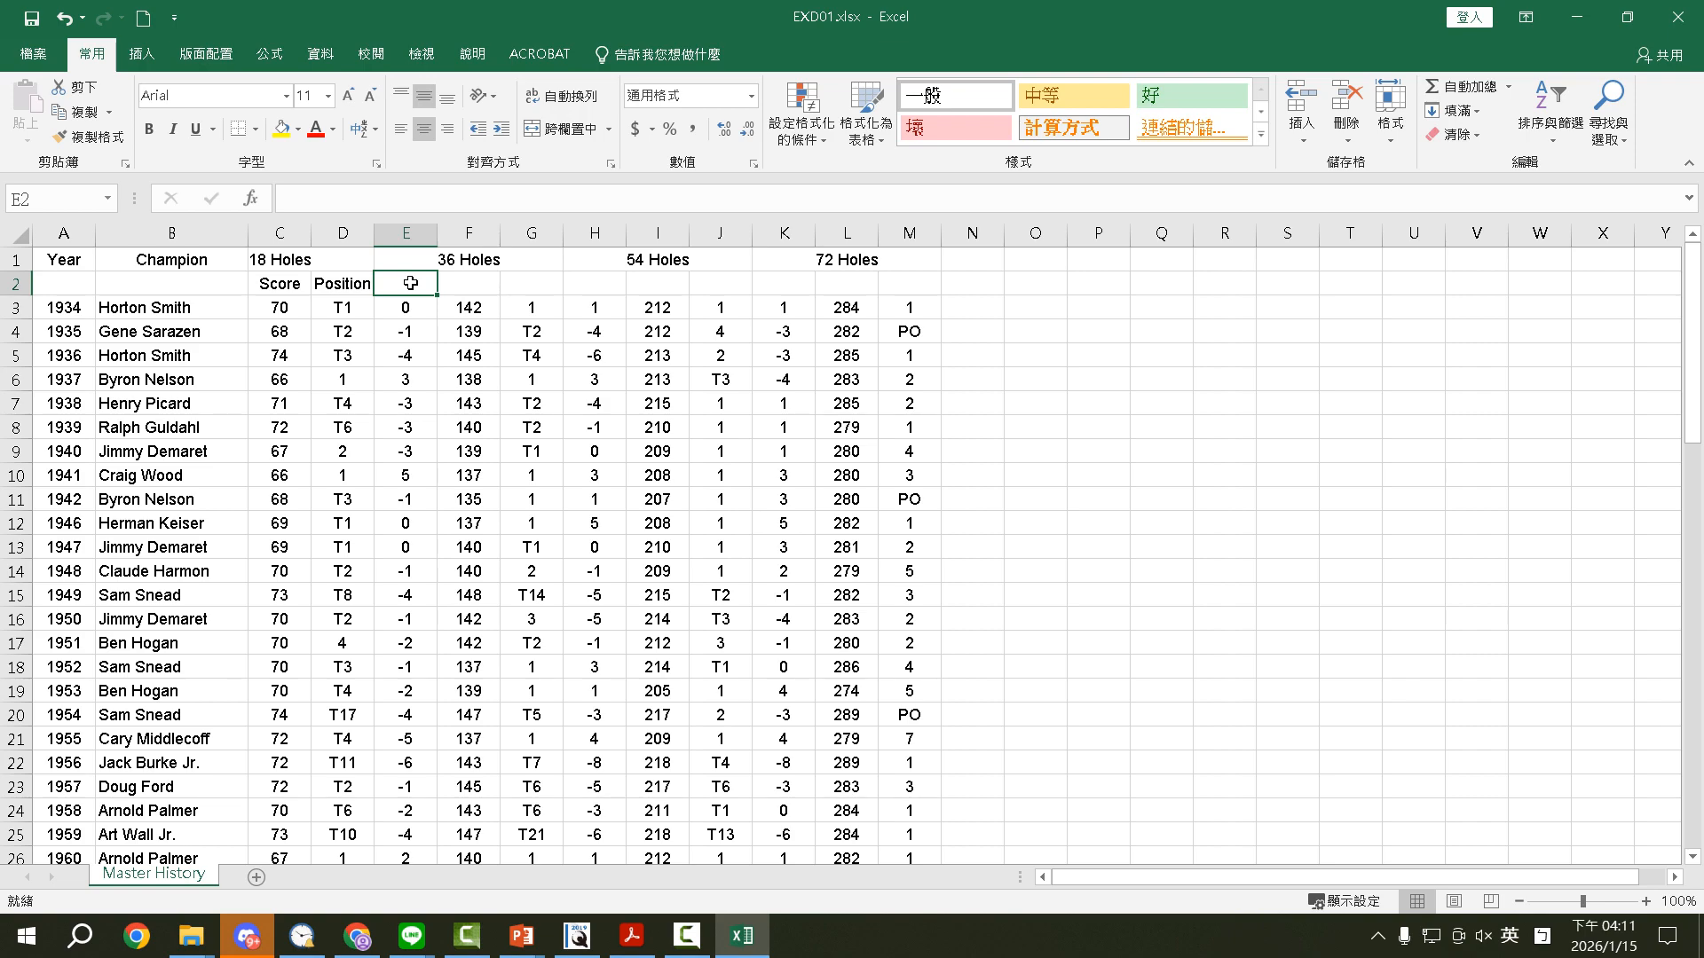
pyautogui.write('Leader')
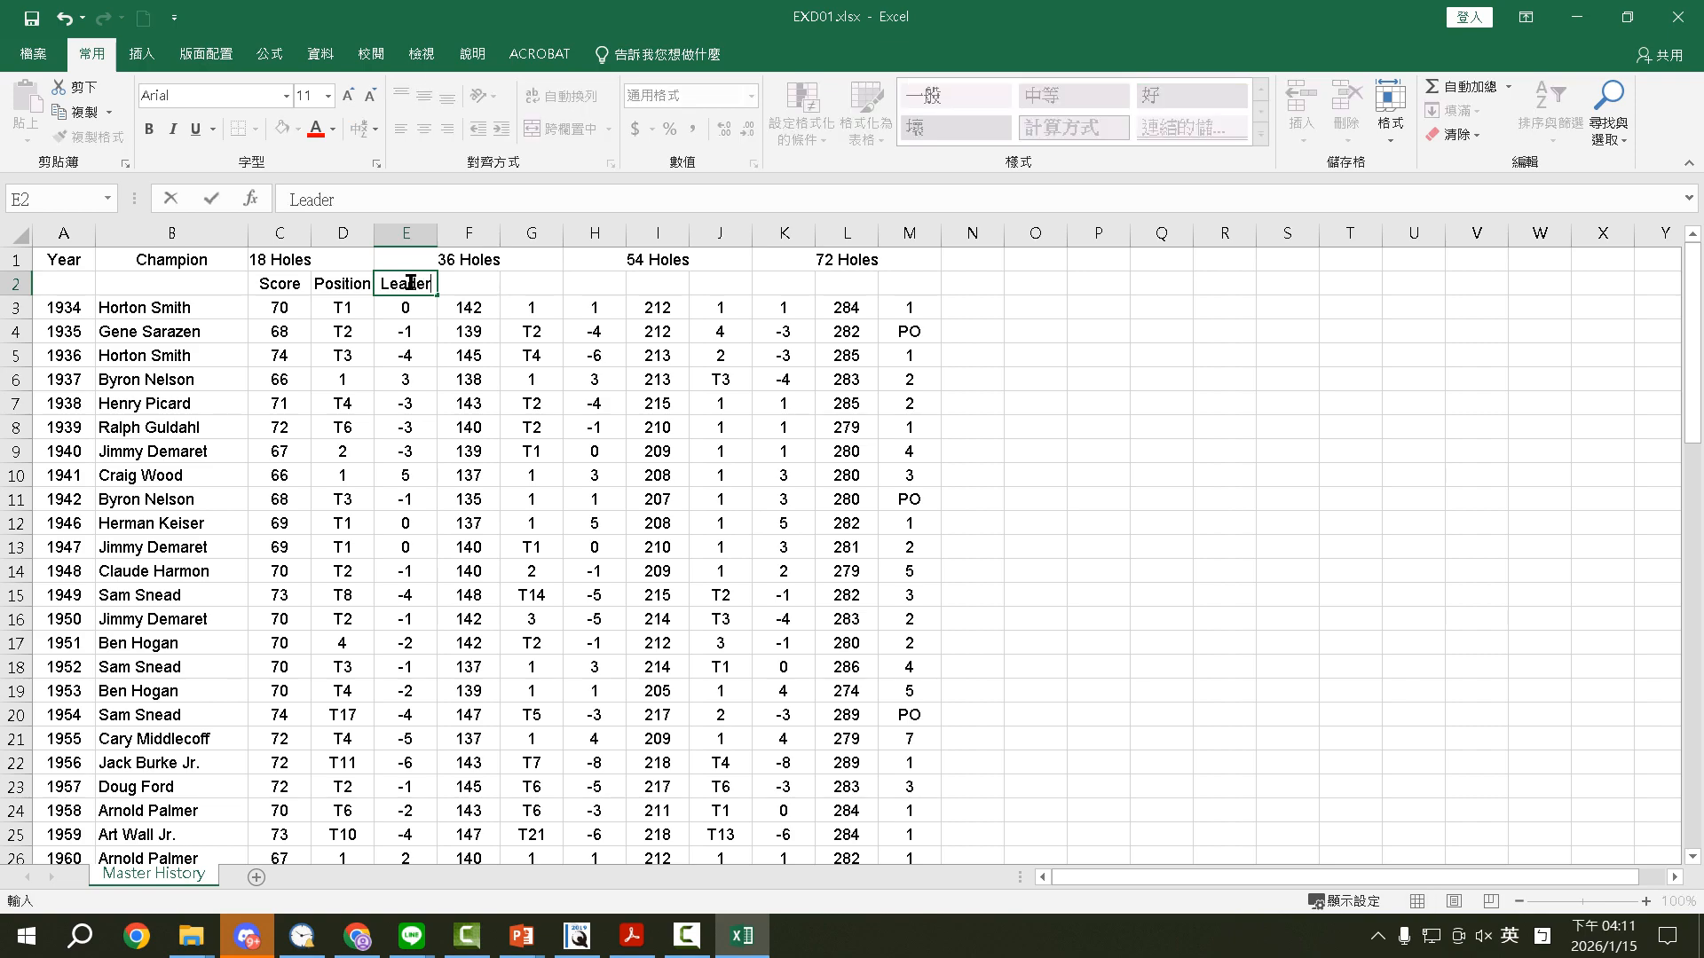
pyautogui.press('Return')
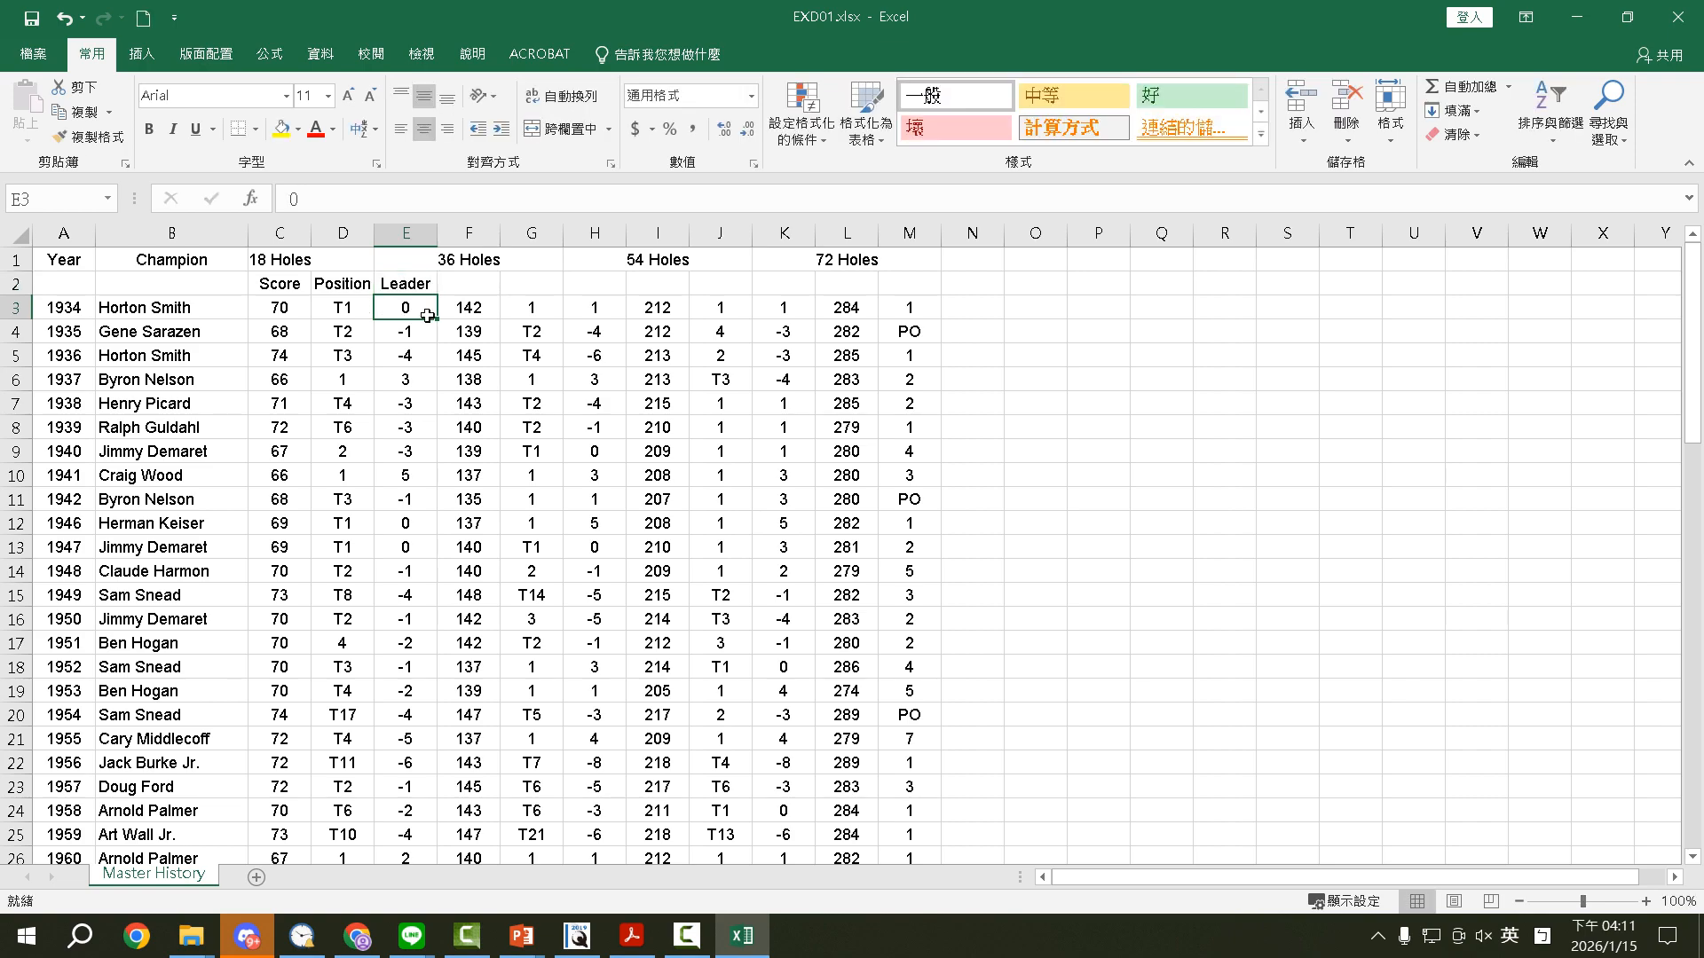
pyautogui.moveTo(286, 283); pyautogui.dragTo(994, 292)
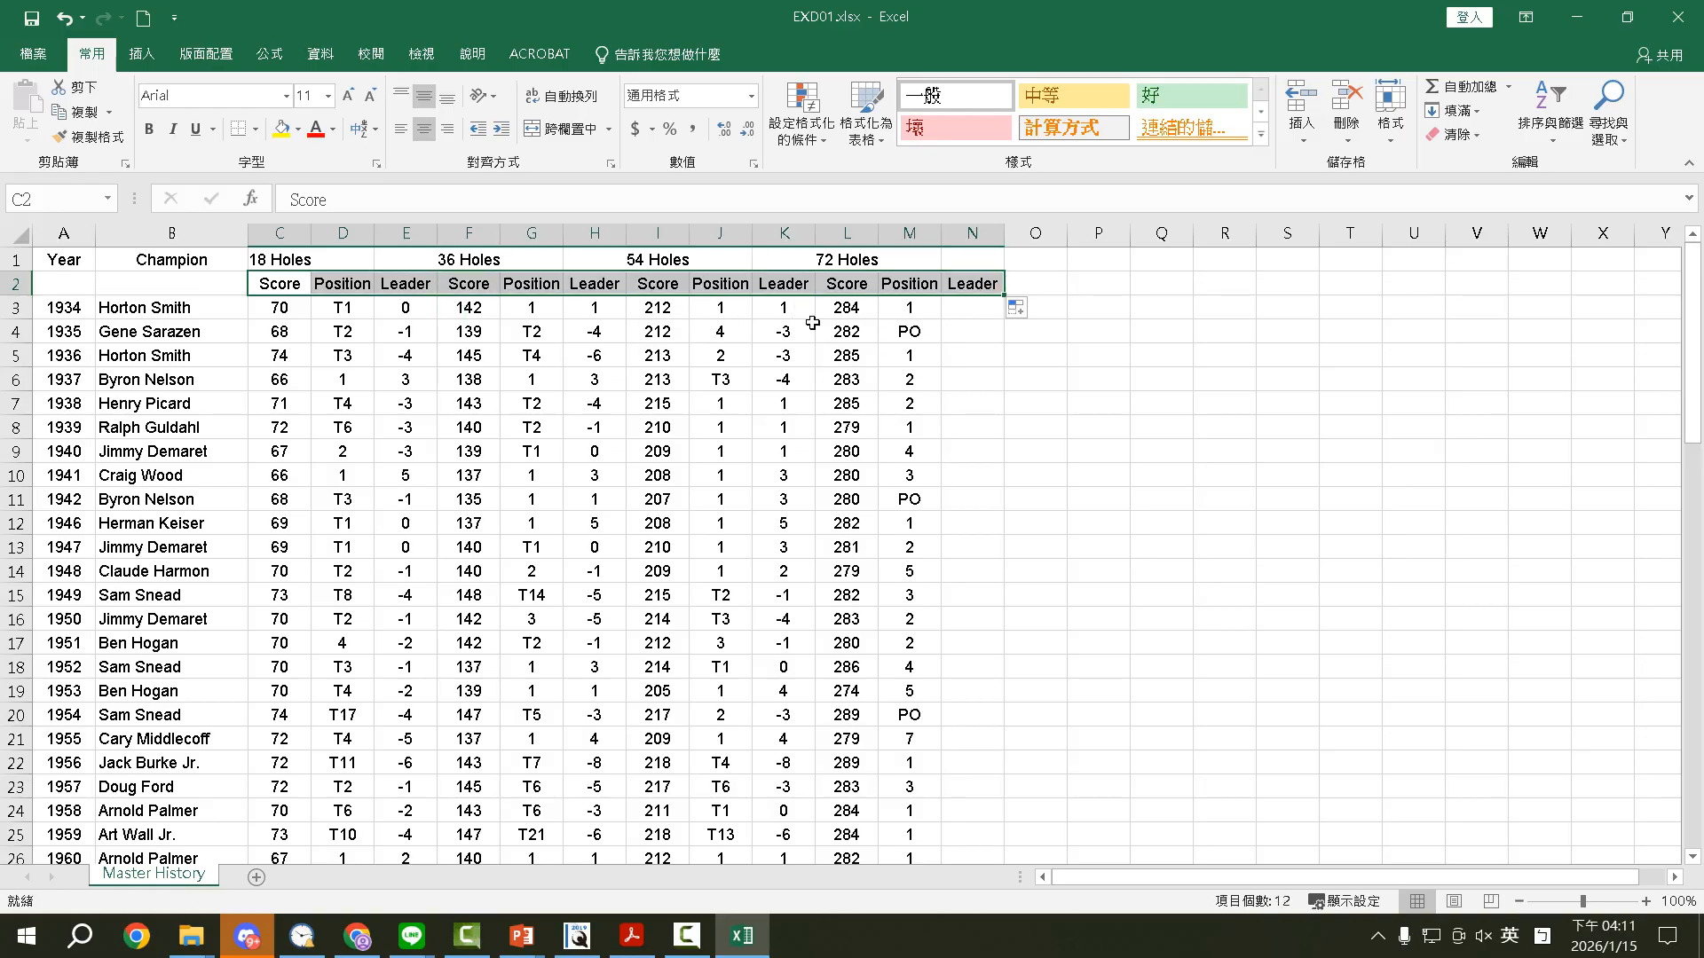
# Step: Following the PDF's second task, separately merge and center A1:A2, B1:B2, C1:E1, F1:H1, I1:K1 and L1:N1 in Excel
pyautogui.click(631, 935)
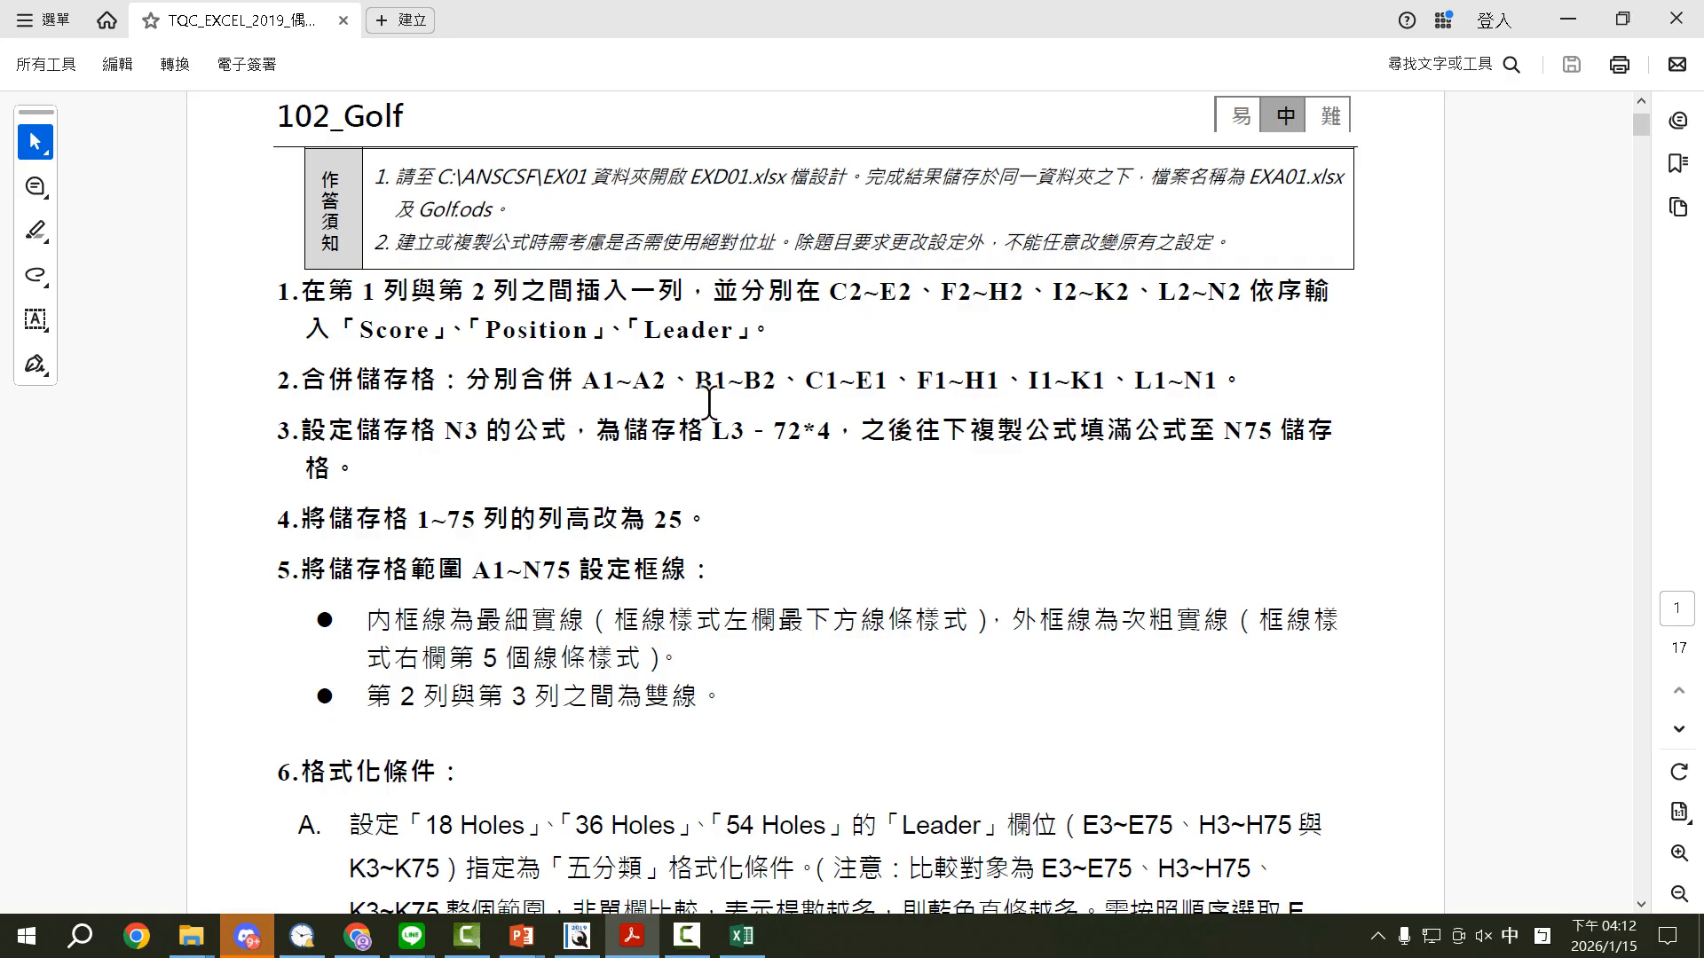
pyautogui.click(632, 937)
pyautogui.click(67, 258)
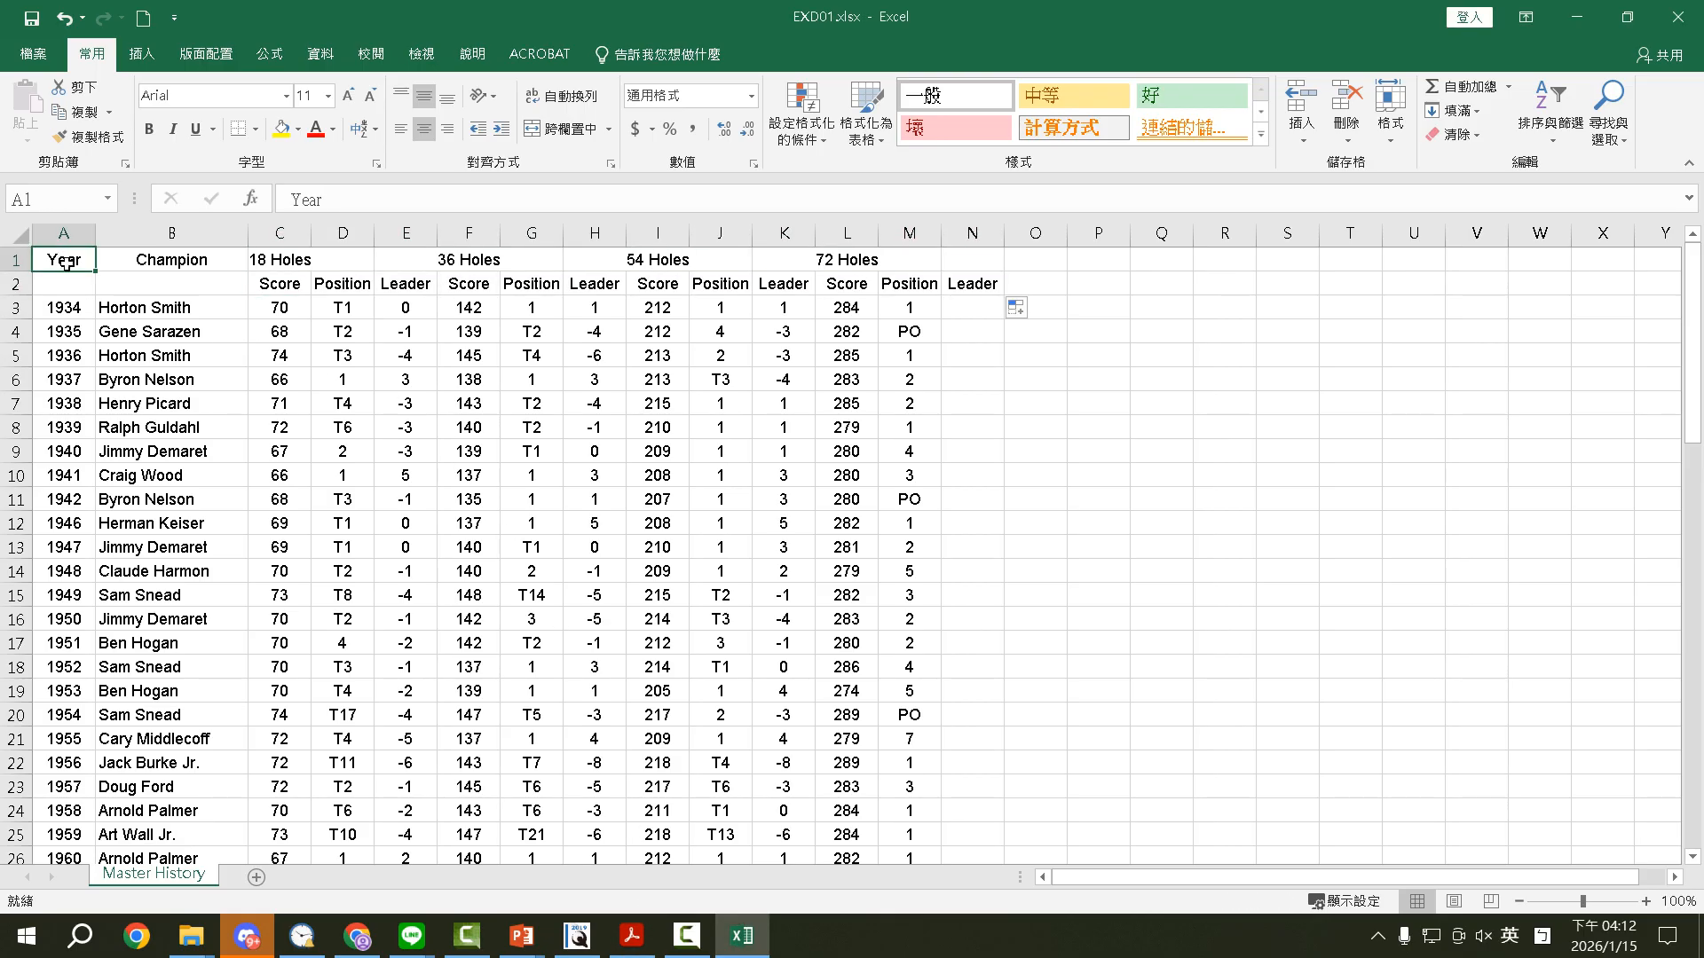
pyautogui.moveTo(67, 263); pyautogui.dragTo(183, 295)
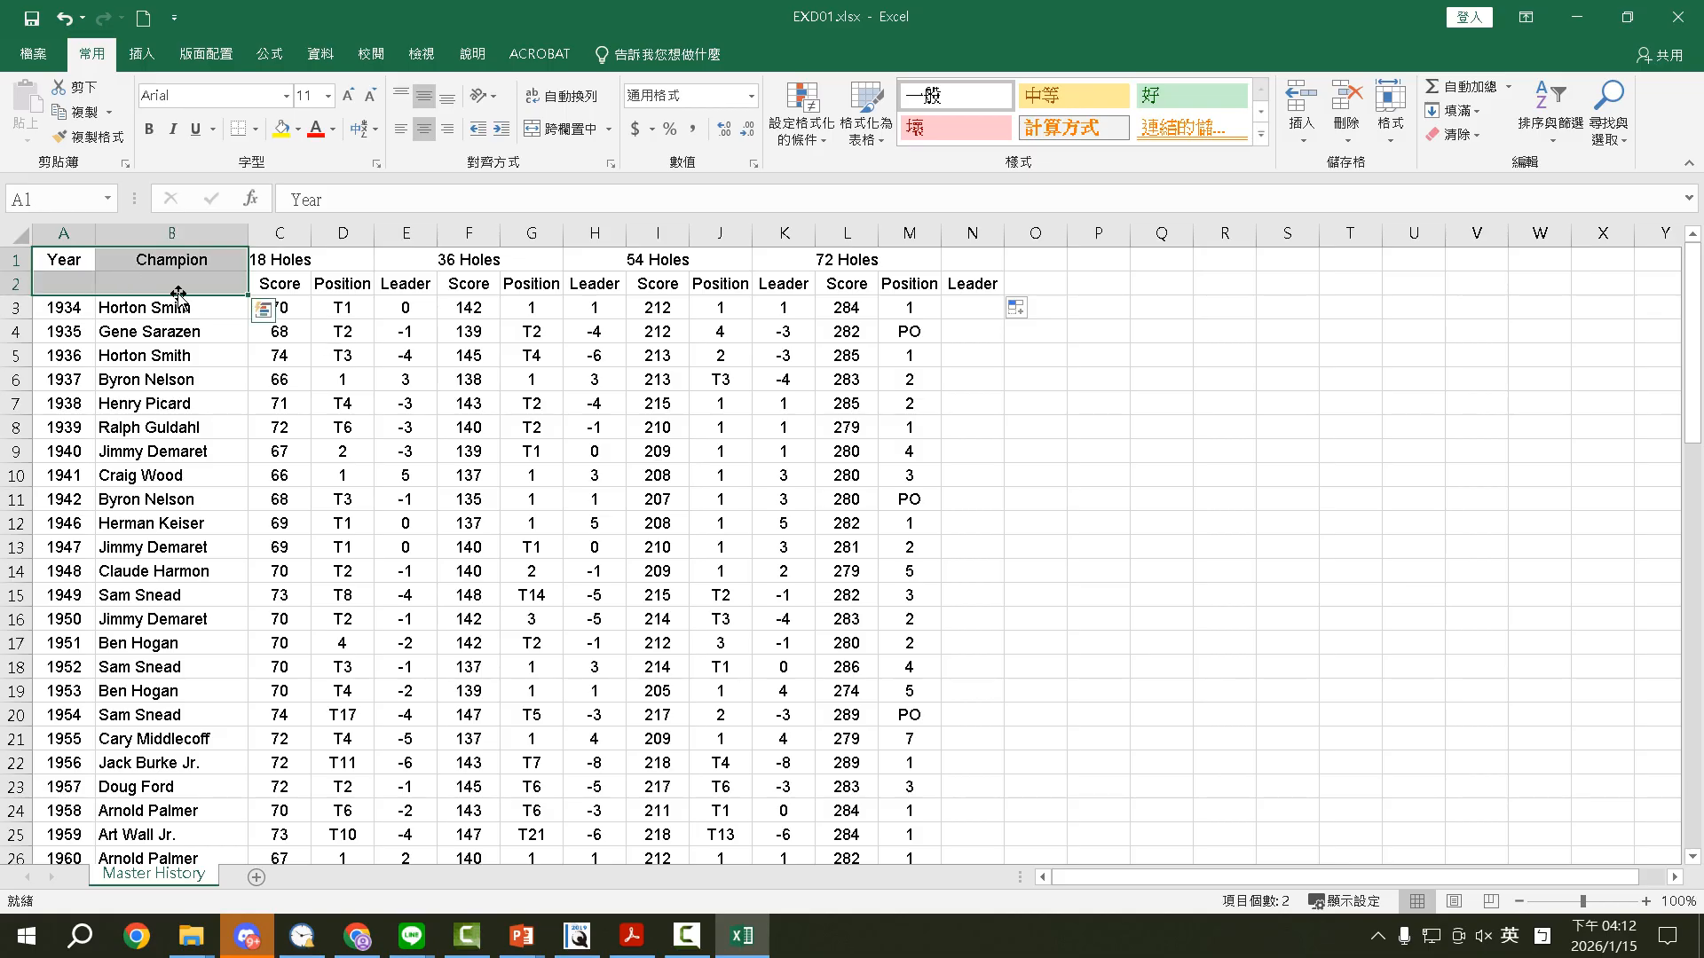
pyautogui.moveTo(60, 258); pyautogui.dragTo(62, 275)
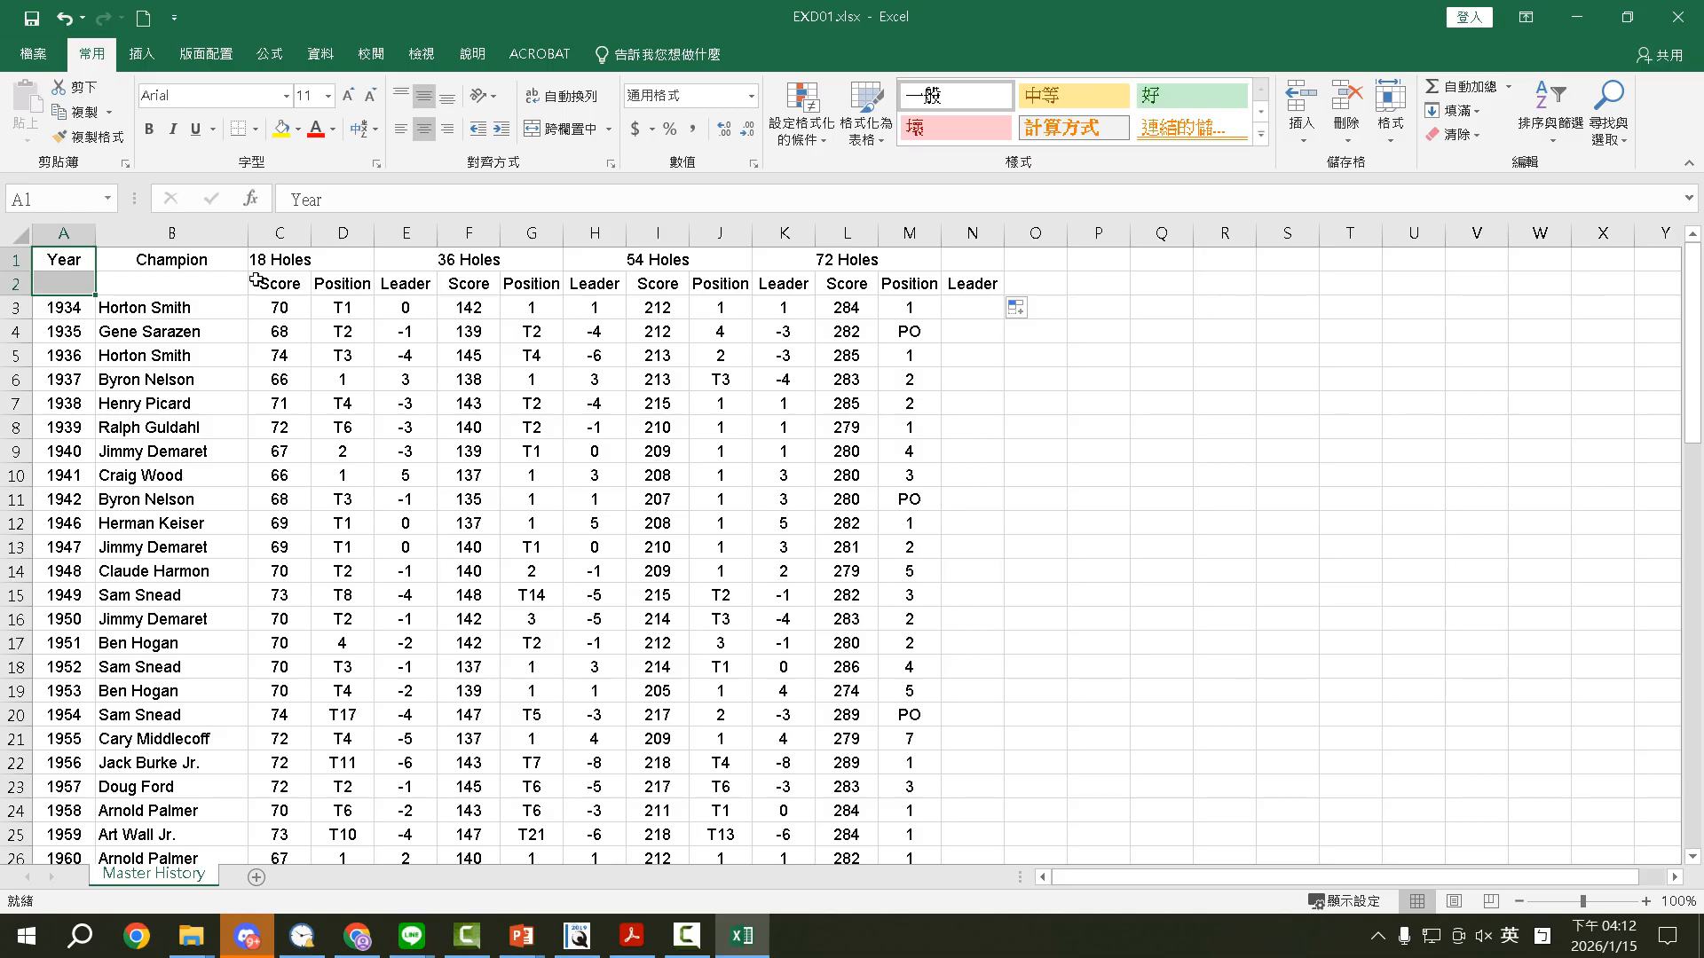
pyautogui.moveTo(181, 262); pyautogui.dragTo(188, 280)
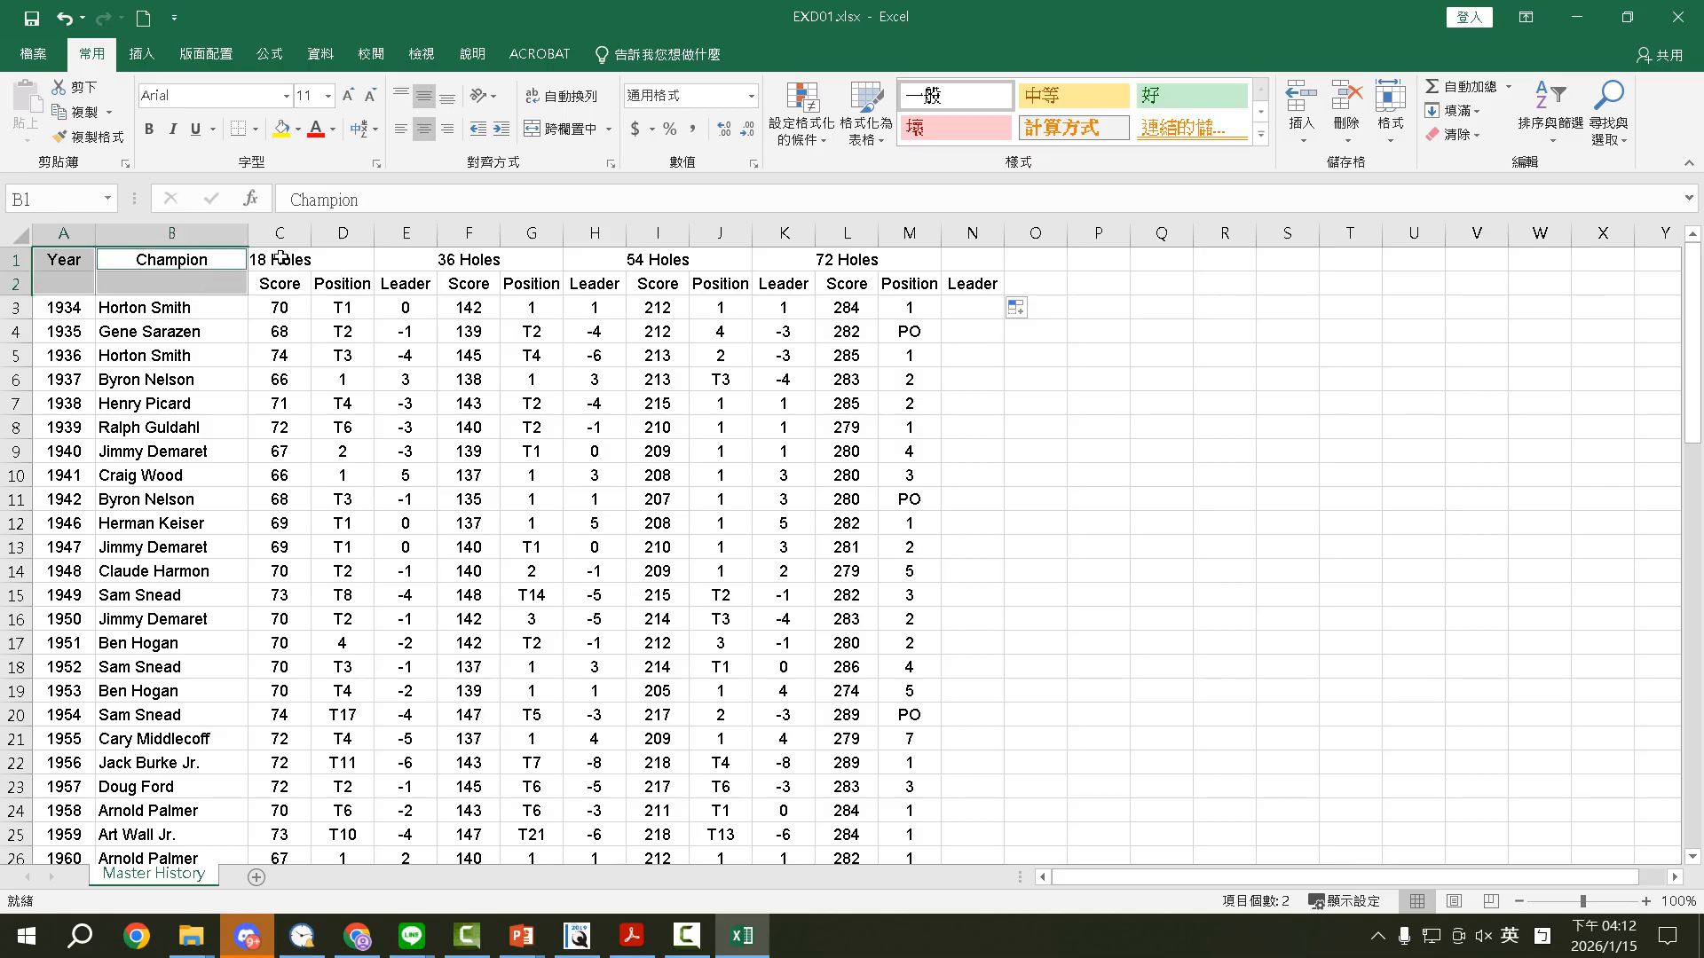
pyautogui.moveTo(281, 258); pyautogui.dragTo(392, 260)
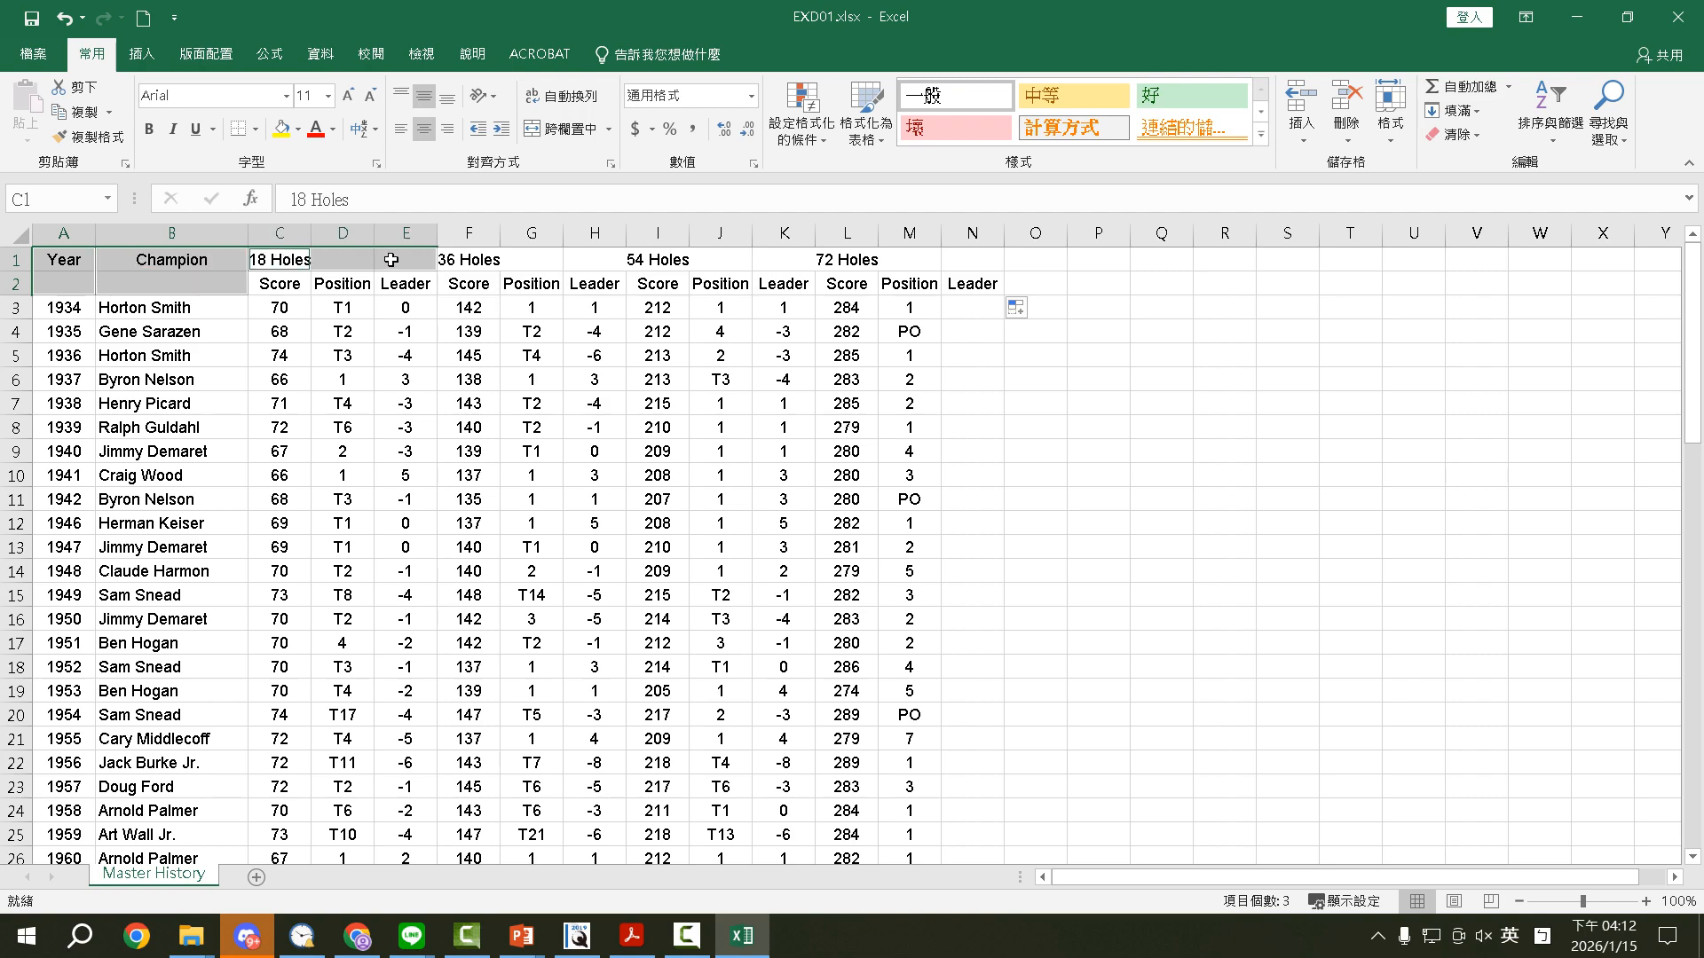
pyautogui.keyDown('ctrl'); pyautogui.click(466, 261); pyautogui.keyUp('ctrl')
pyautogui.moveTo(466, 261); pyautogui.dragTo(949, 259)
pyautogui.keyDown('ctrl'); pyautogui.click(851, 262); pyautogui.keyUp('ctrl')
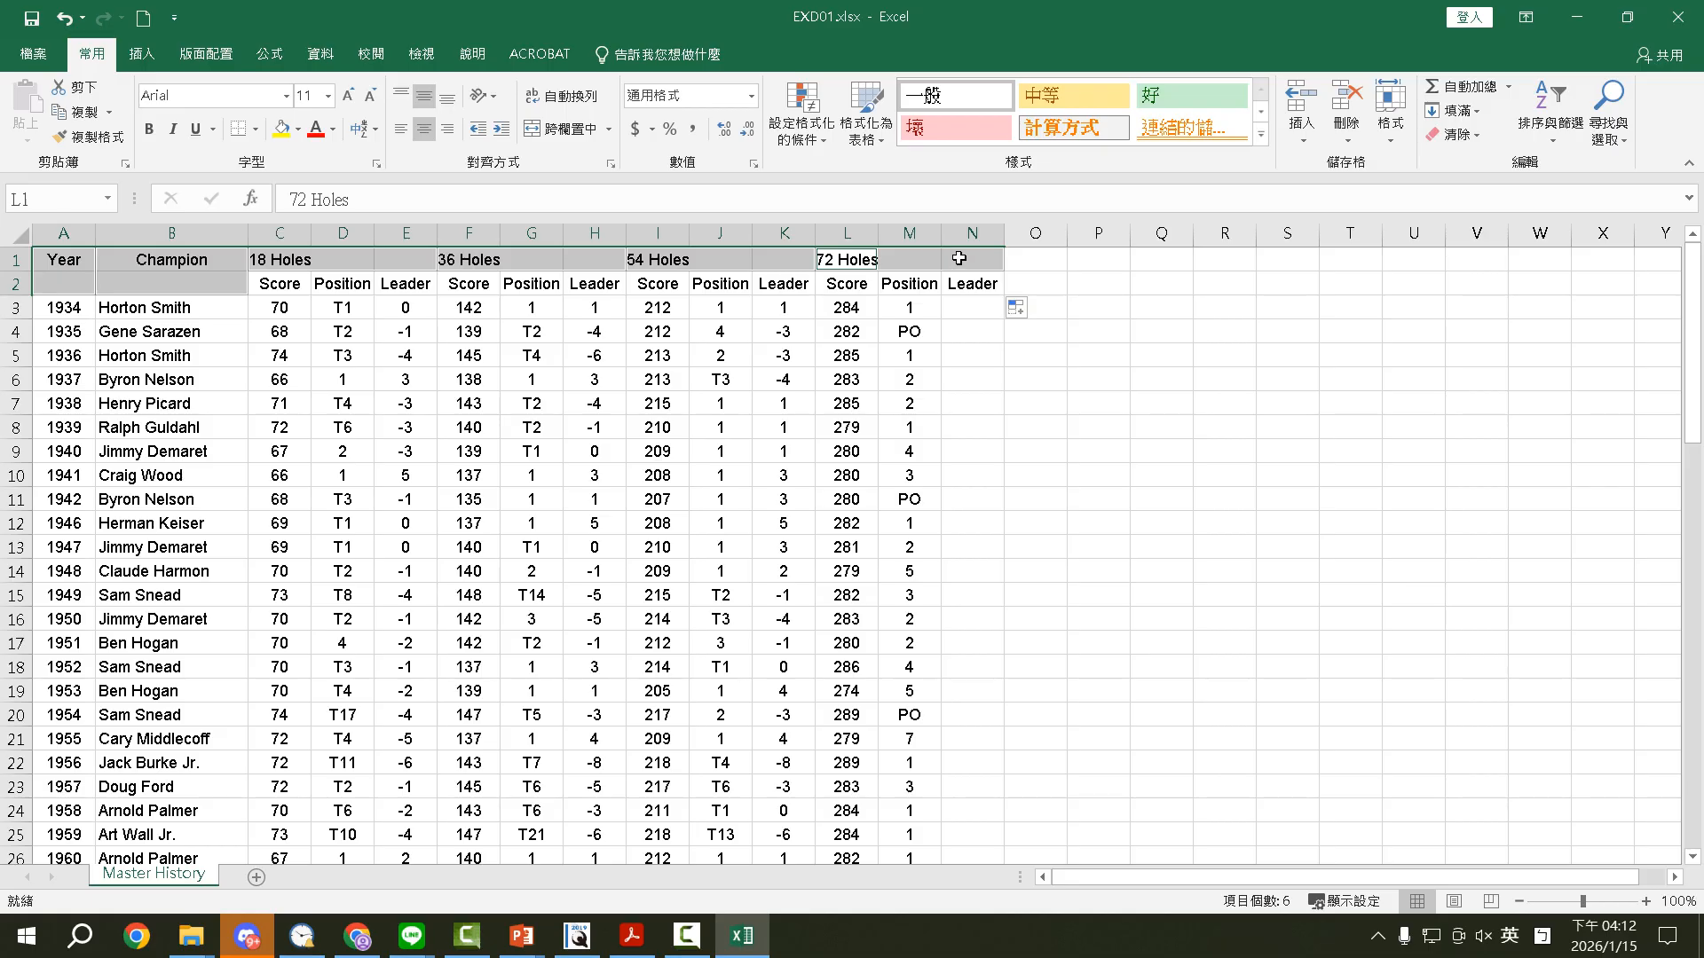
pyautogui.click(561, 133)
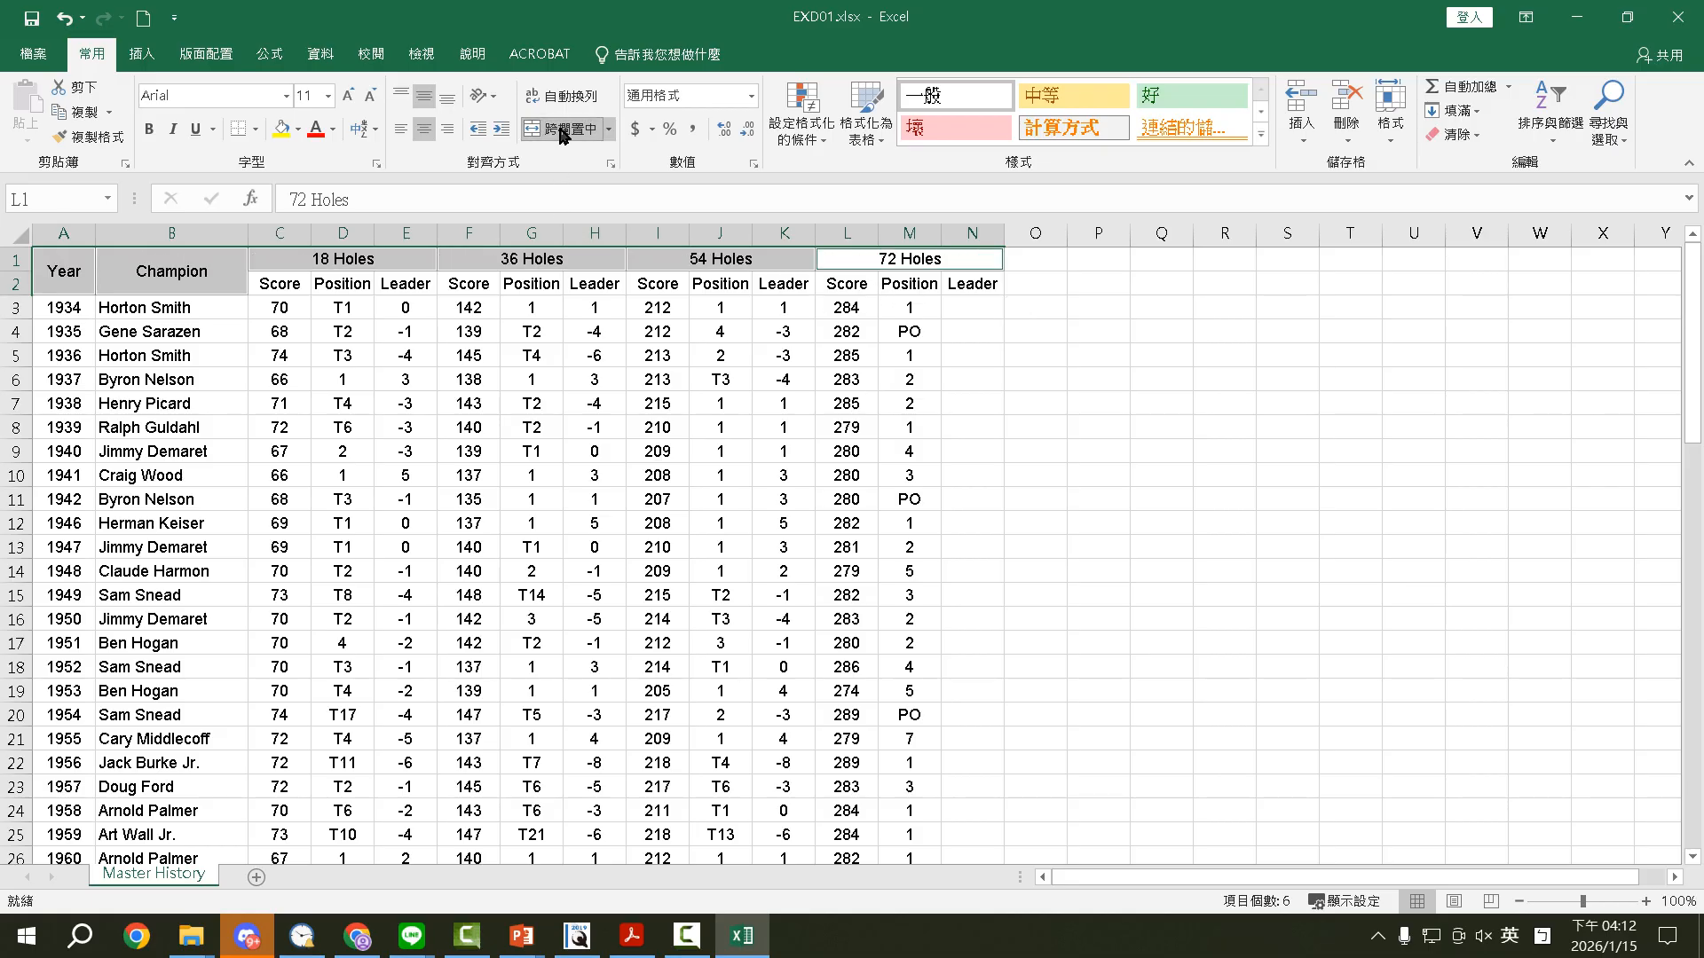
pyautogui.click(548, 444)
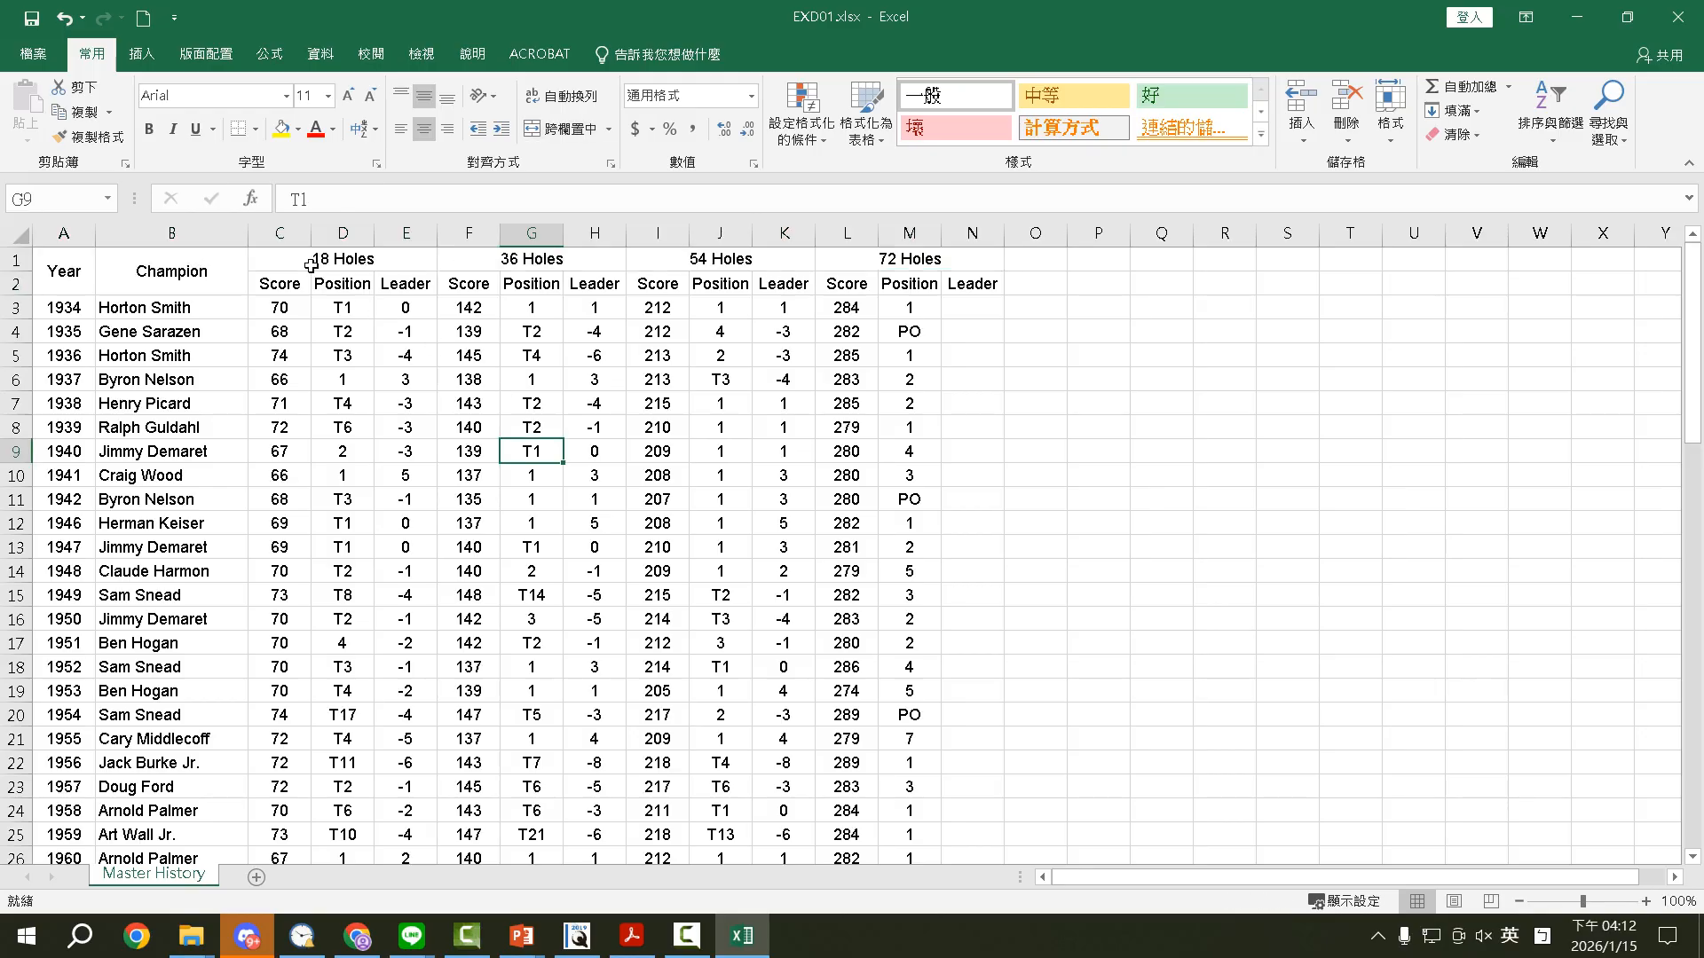
pyautogui.moveTo(312, 264); pyautogui.dragTo(942, 256)
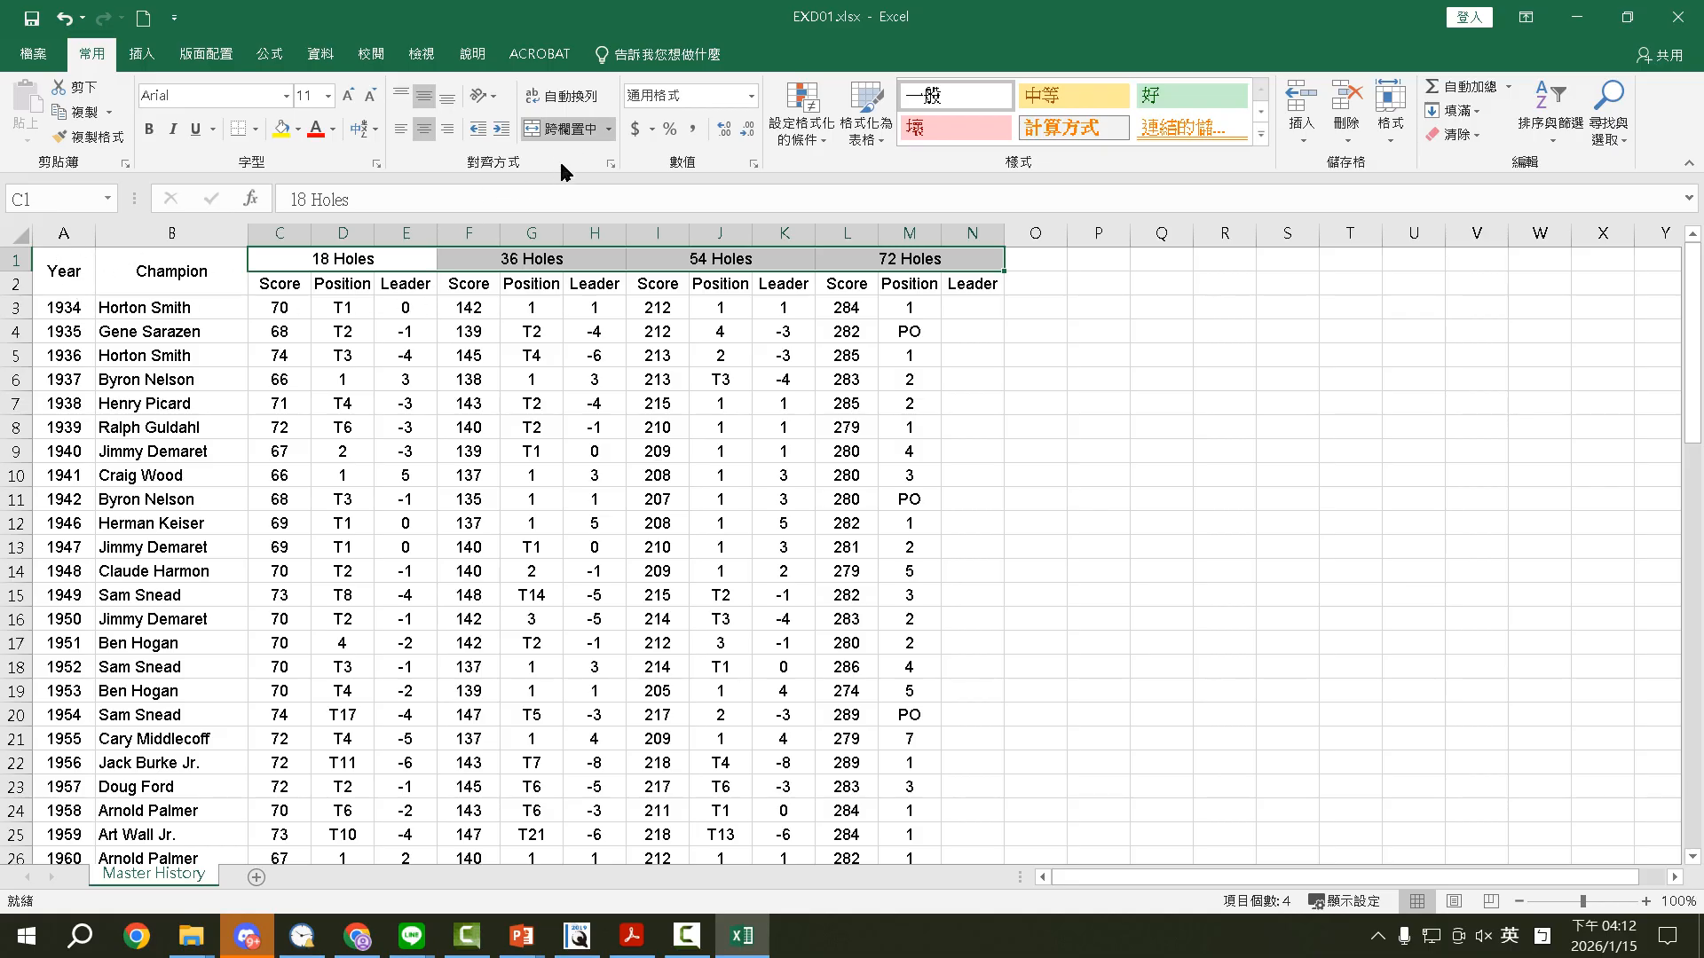
pyautogui.click(521, 435)
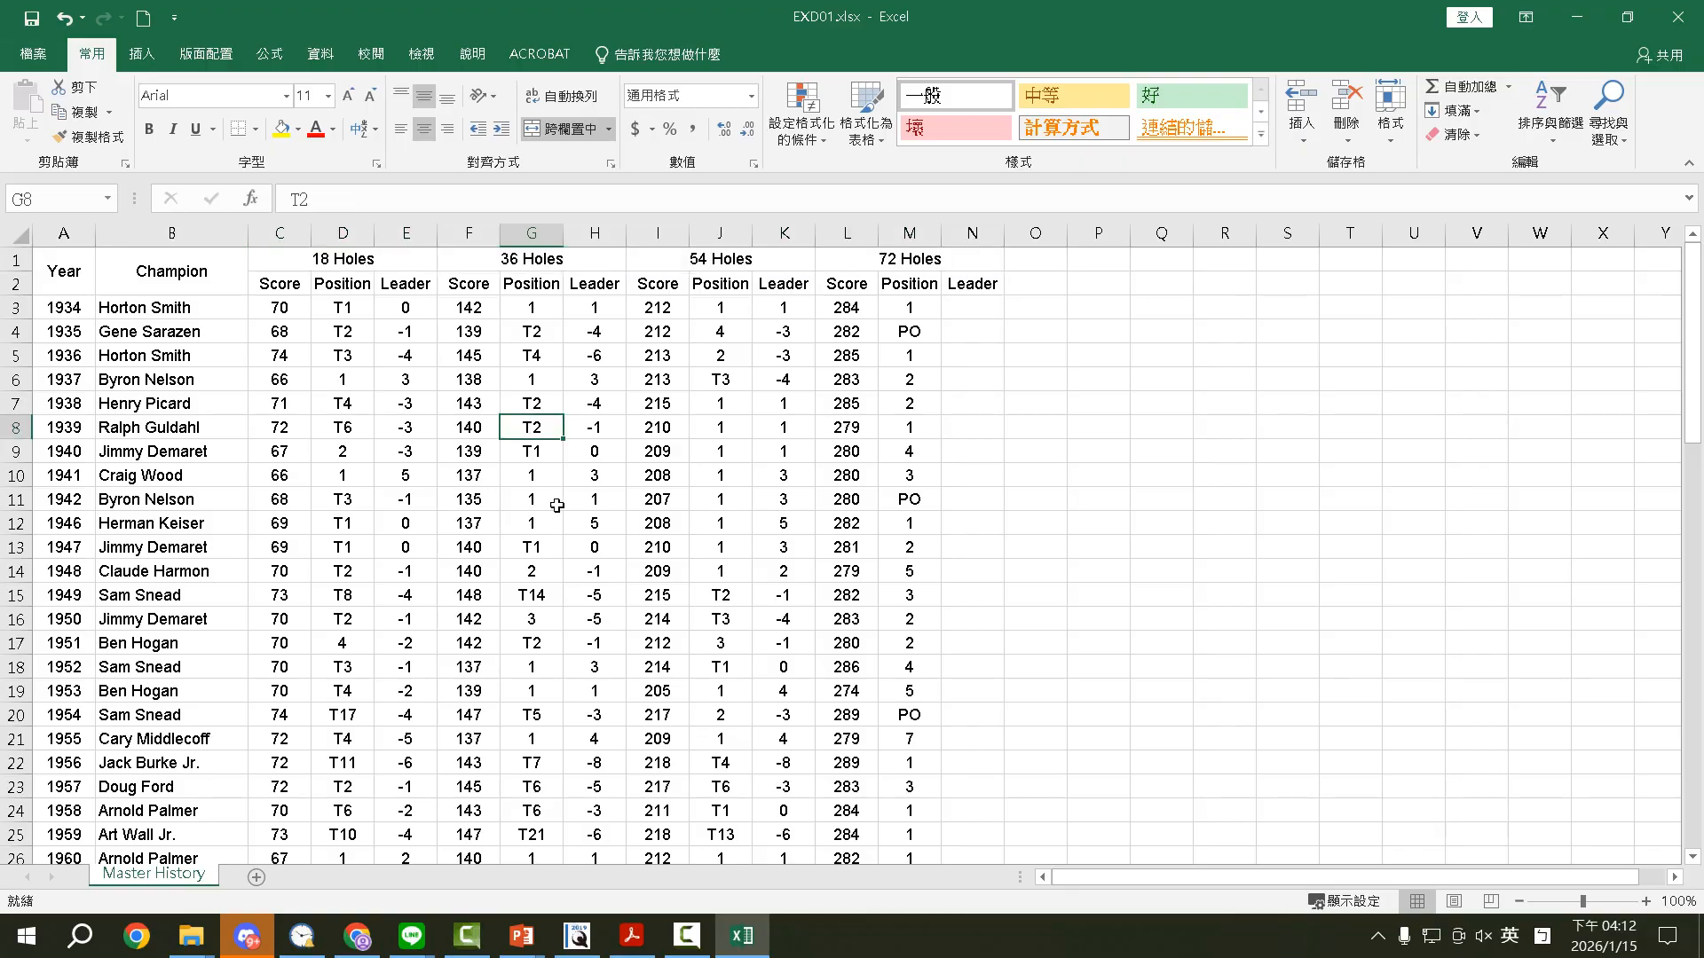
# Step: Following the PDF's third task, enter the formula =L3-72*4 in cell N3 of the Excel worksheet and fill it down to N75
pyautogui.click(631, 936)
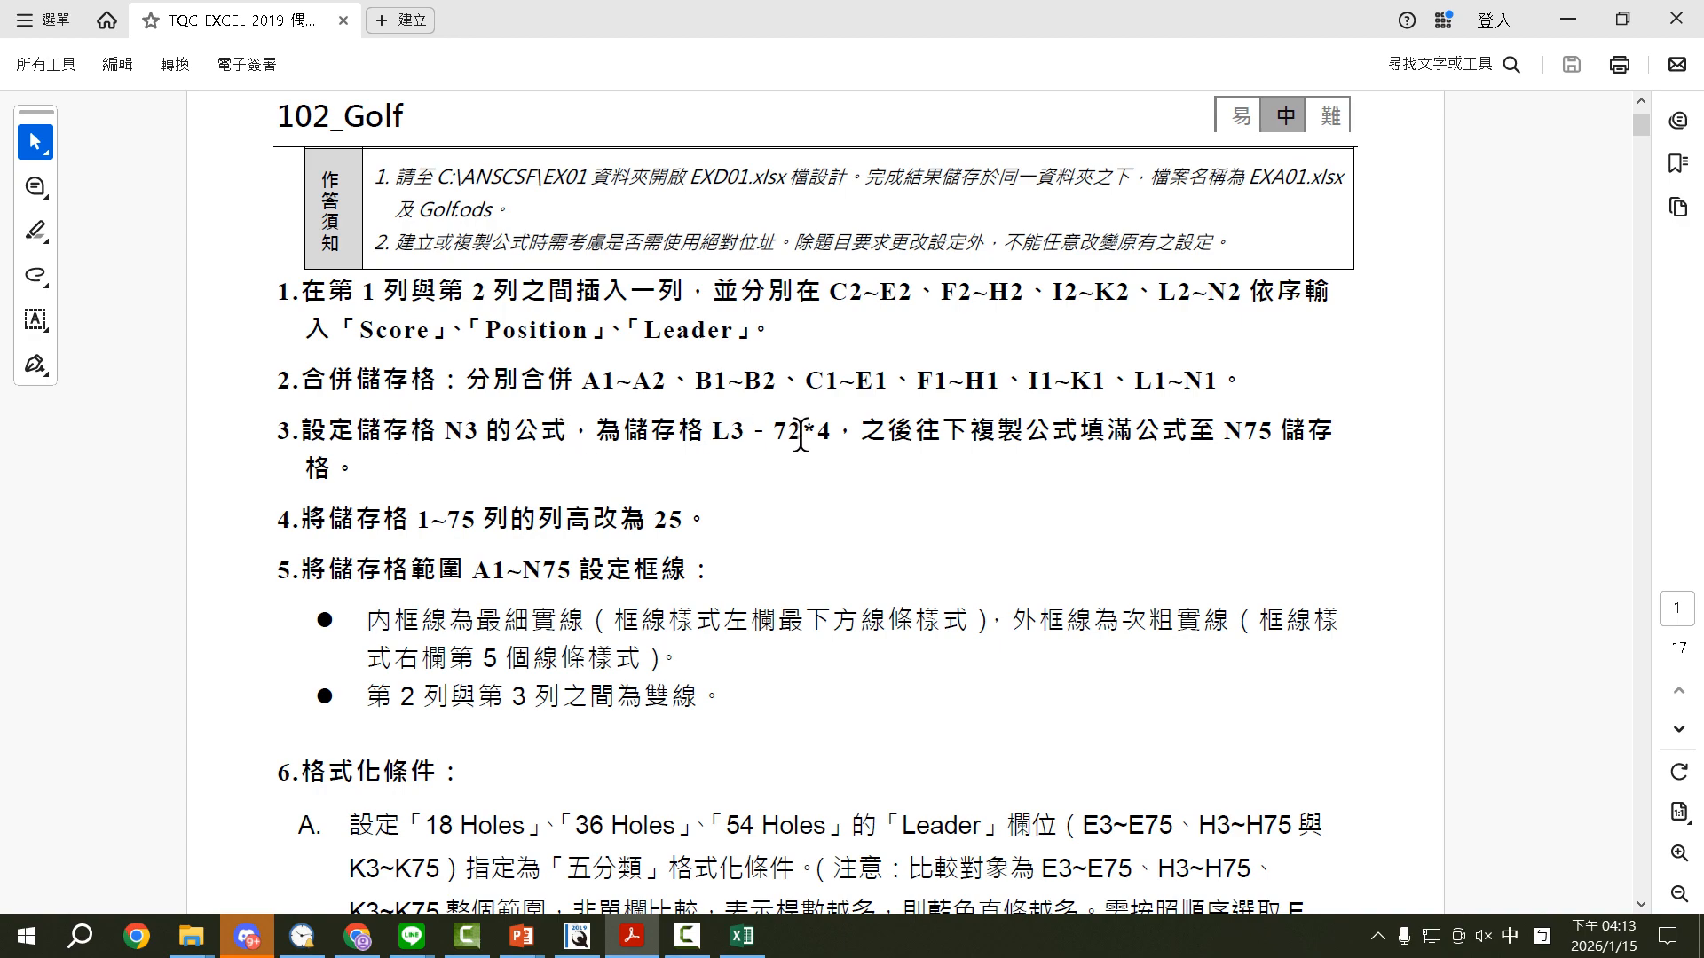
pyautogui.click(741, 936)
pyautogui.click(969, 309)
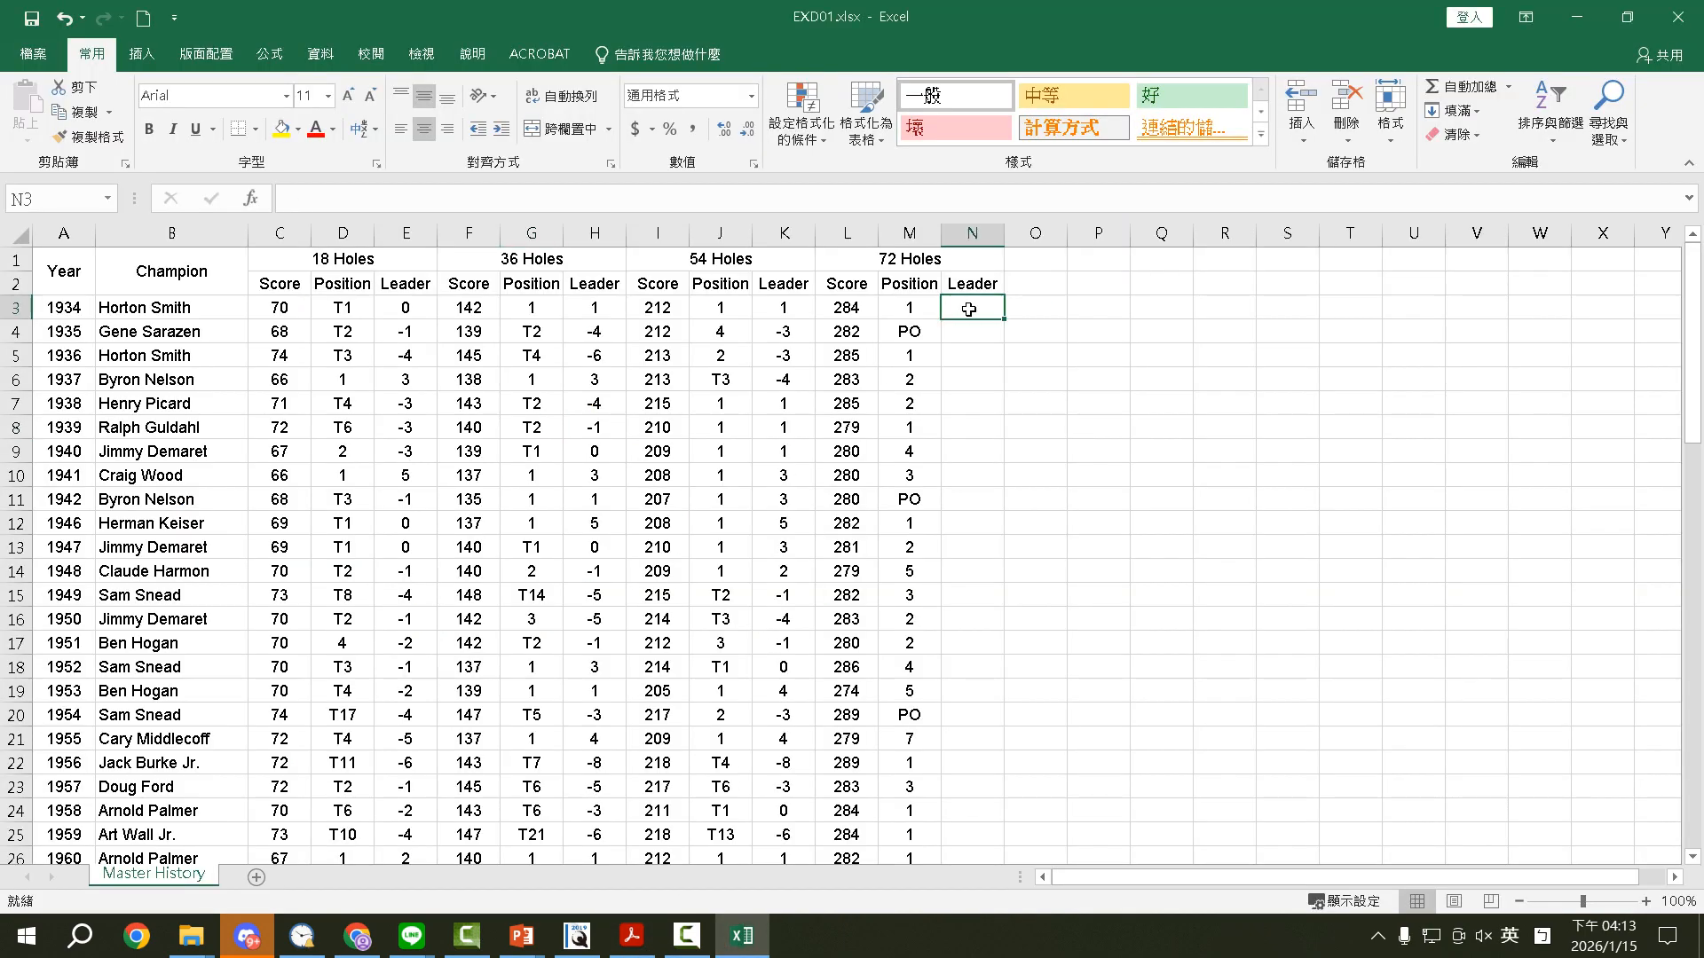
pyautogui.write('=')
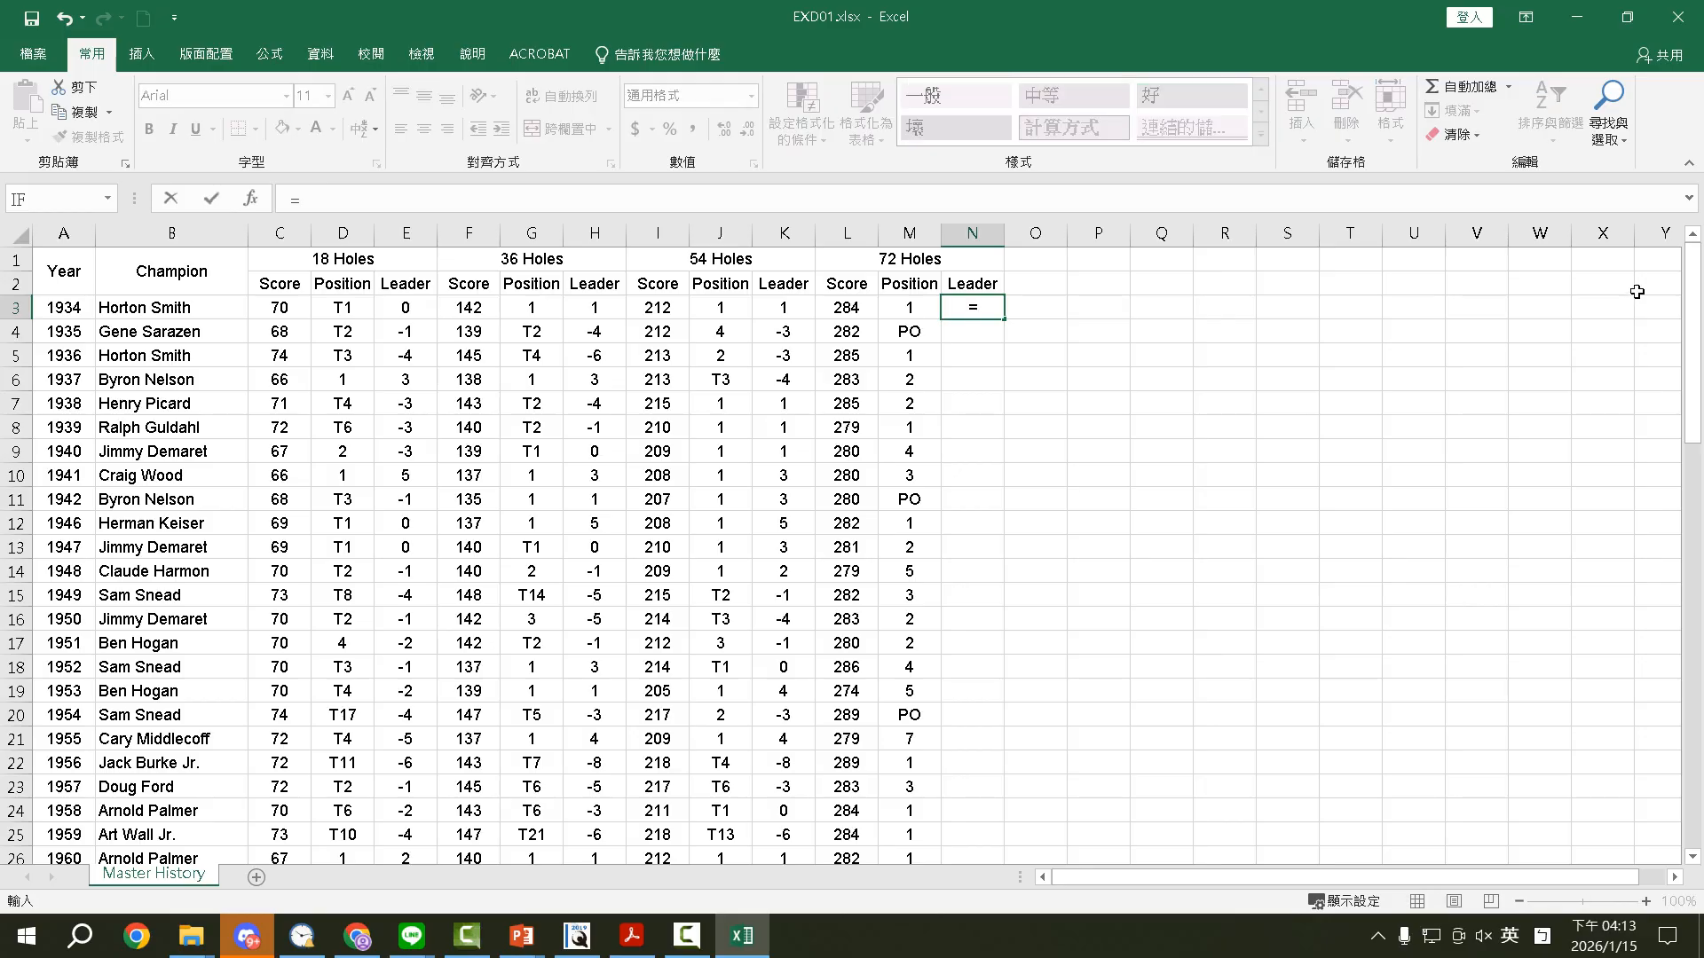
pyautogui.write('72')
pyautogui.press('BackSpace')
pyautogui.press('BackSpace')
pyautogui.click(850, 309)
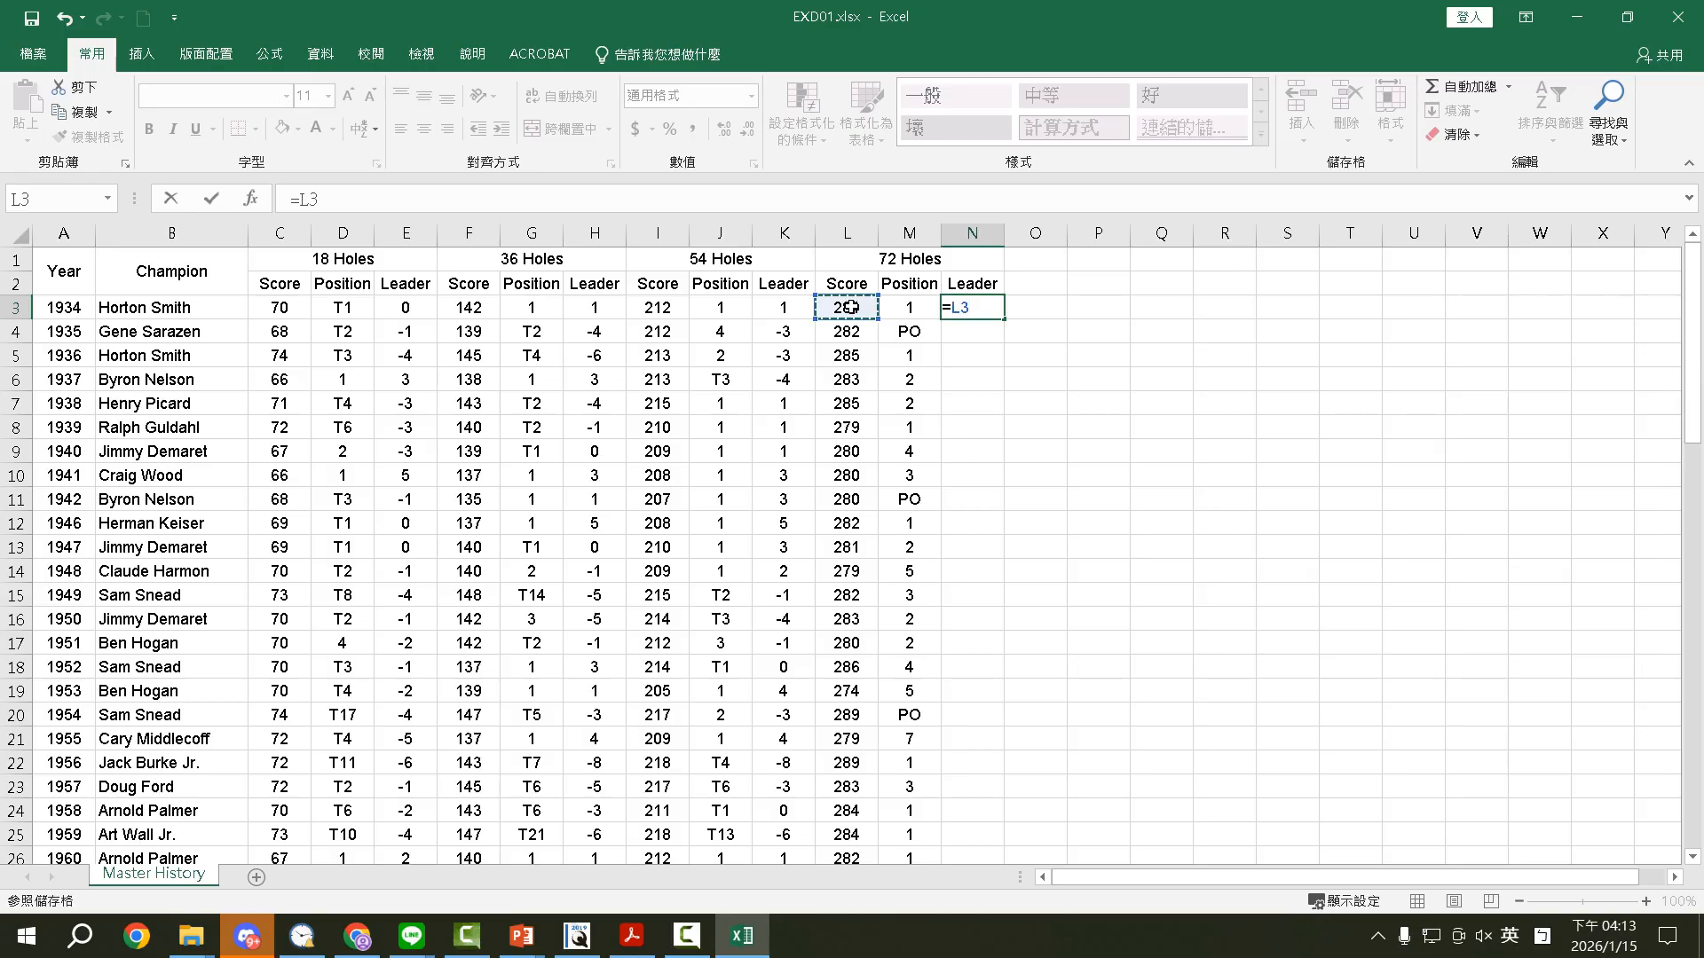
pyautogui.write('-72*4')
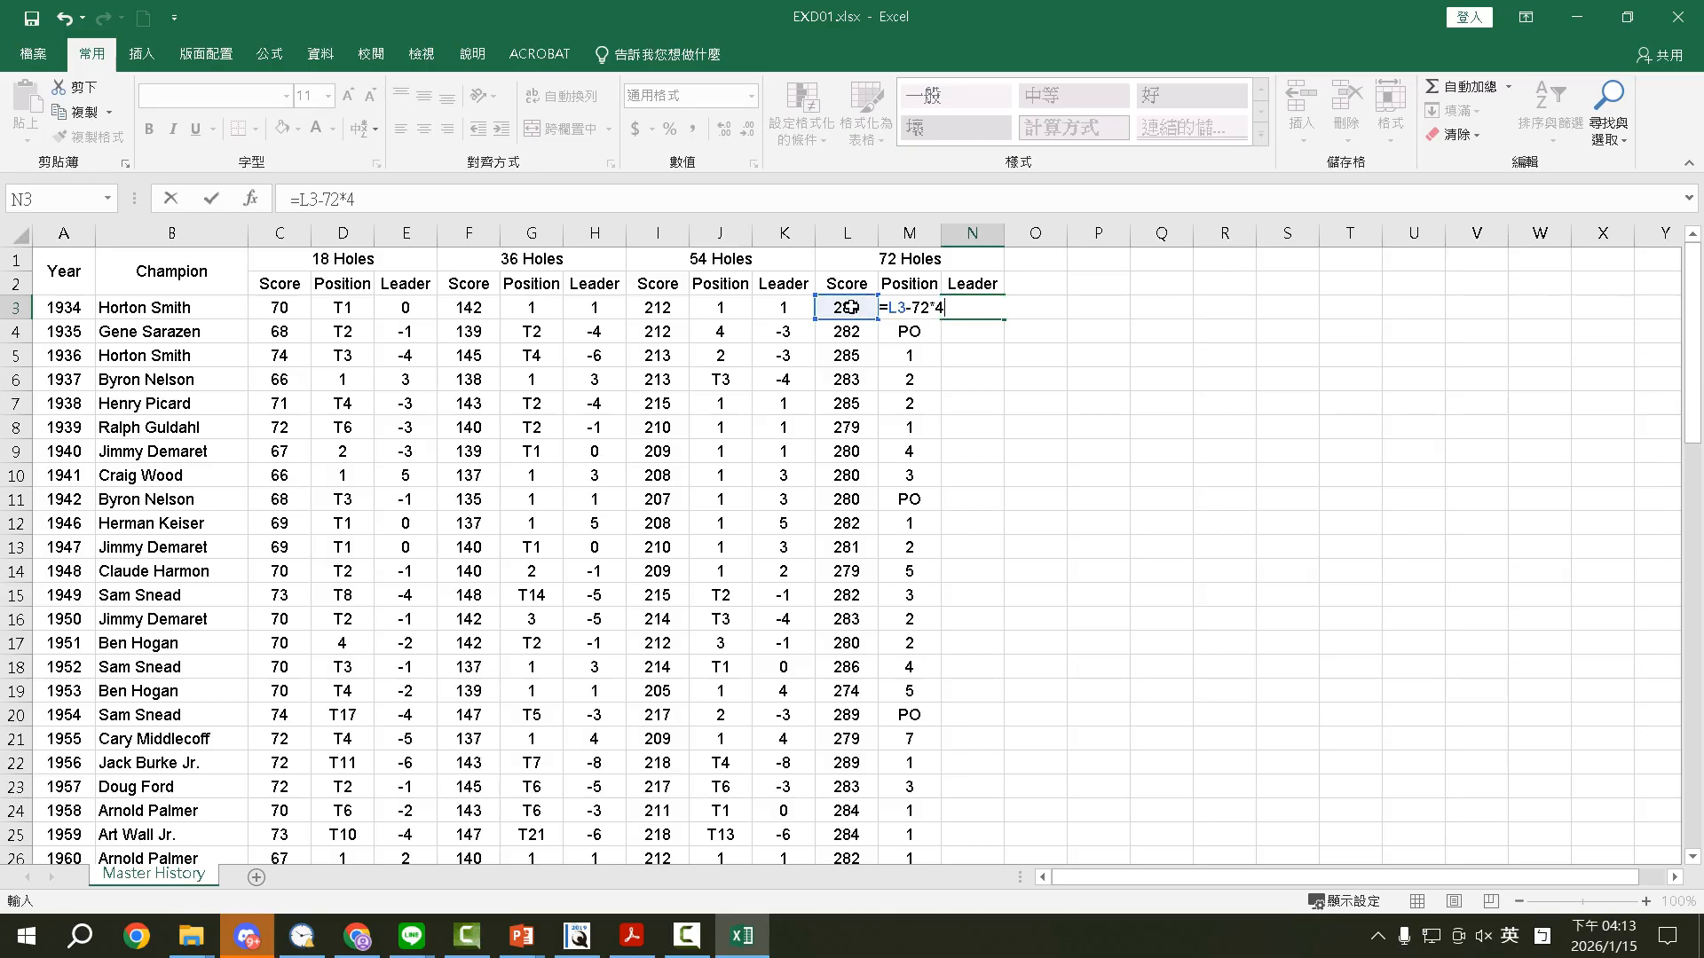
pyautogui.press('Return')
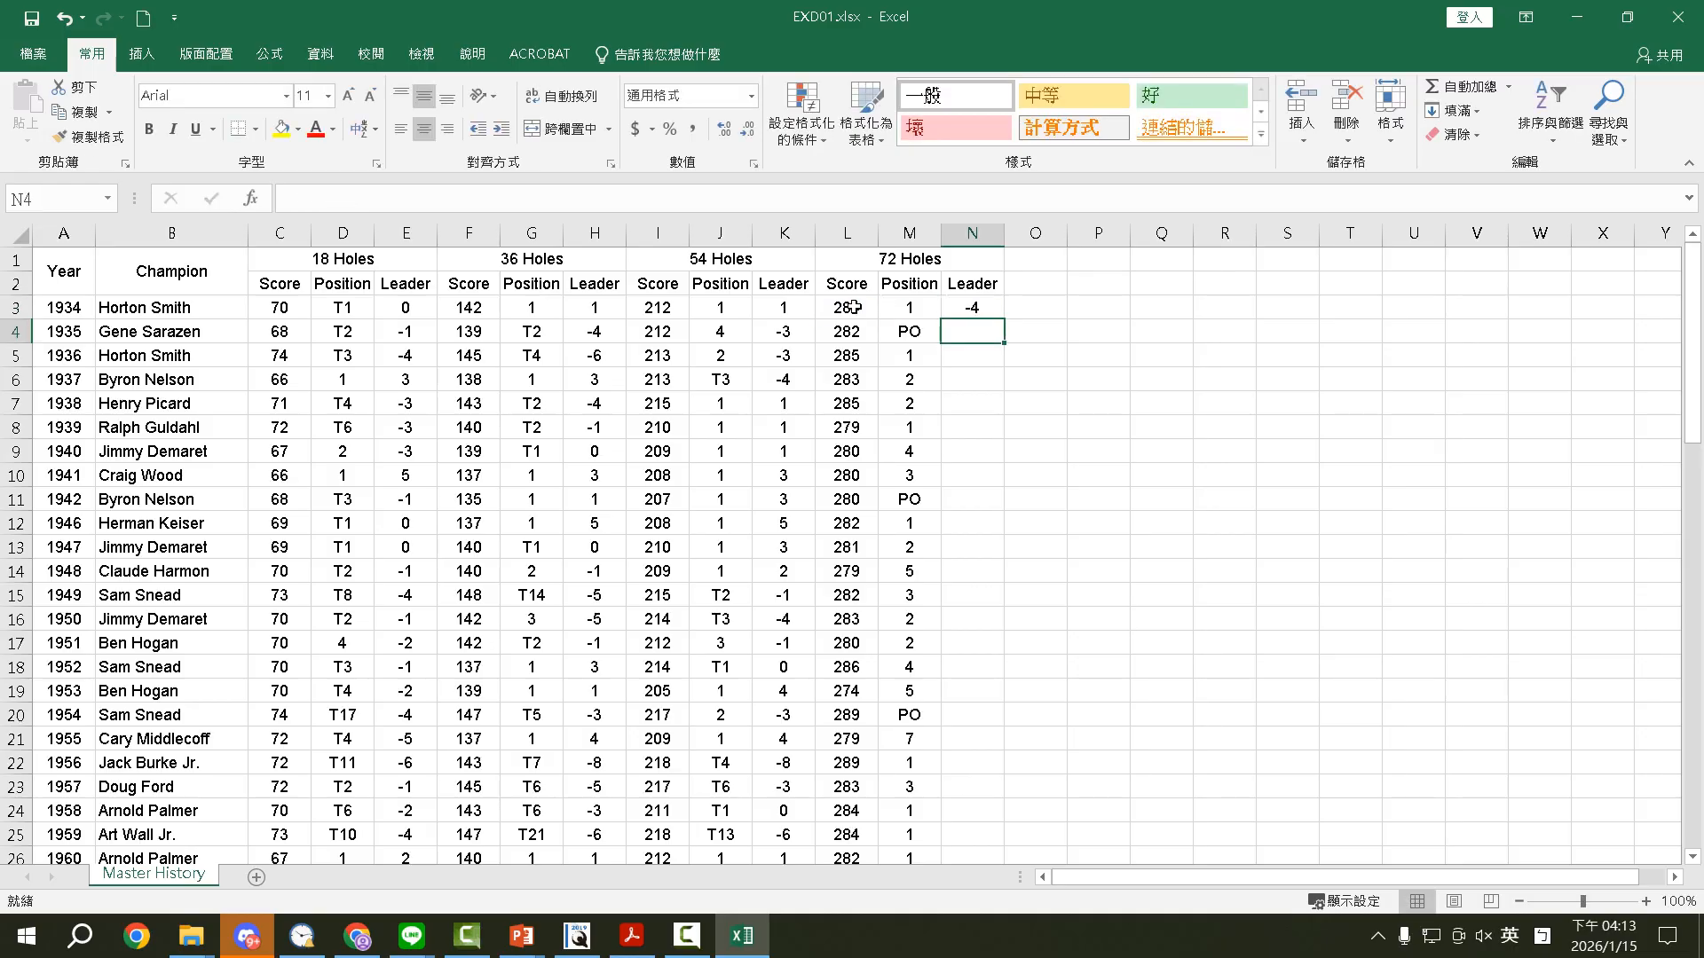
pyautogui.click(973, 308)
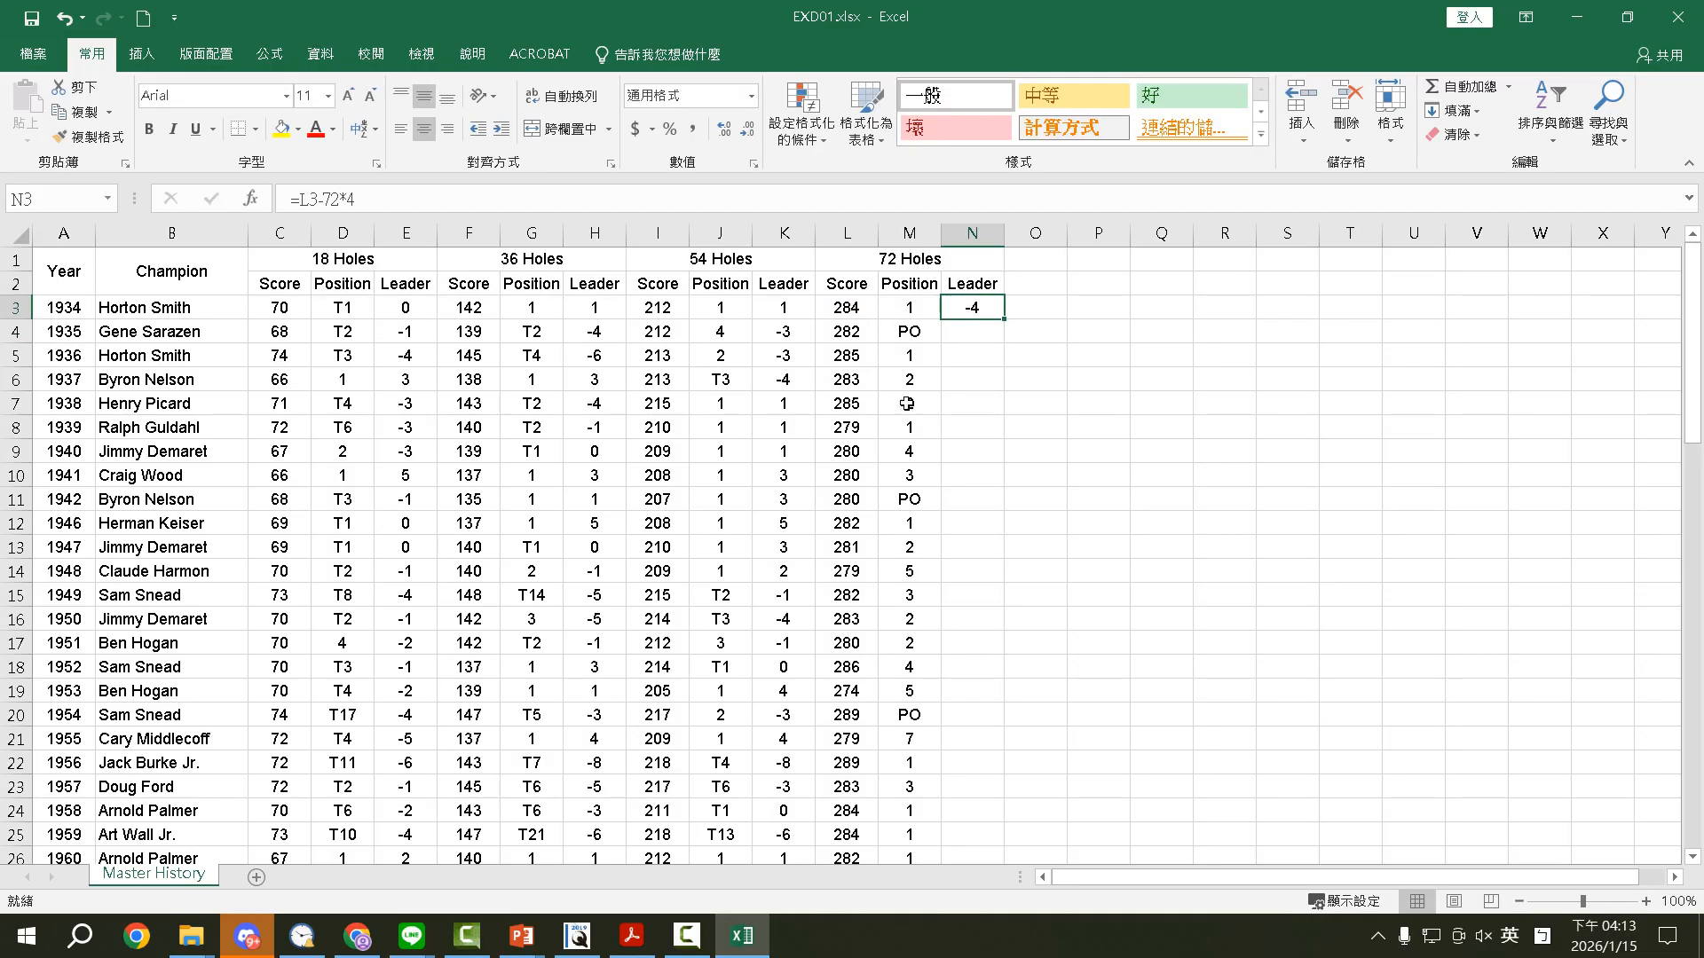
pyautogui.doubleClick(1004, 320)
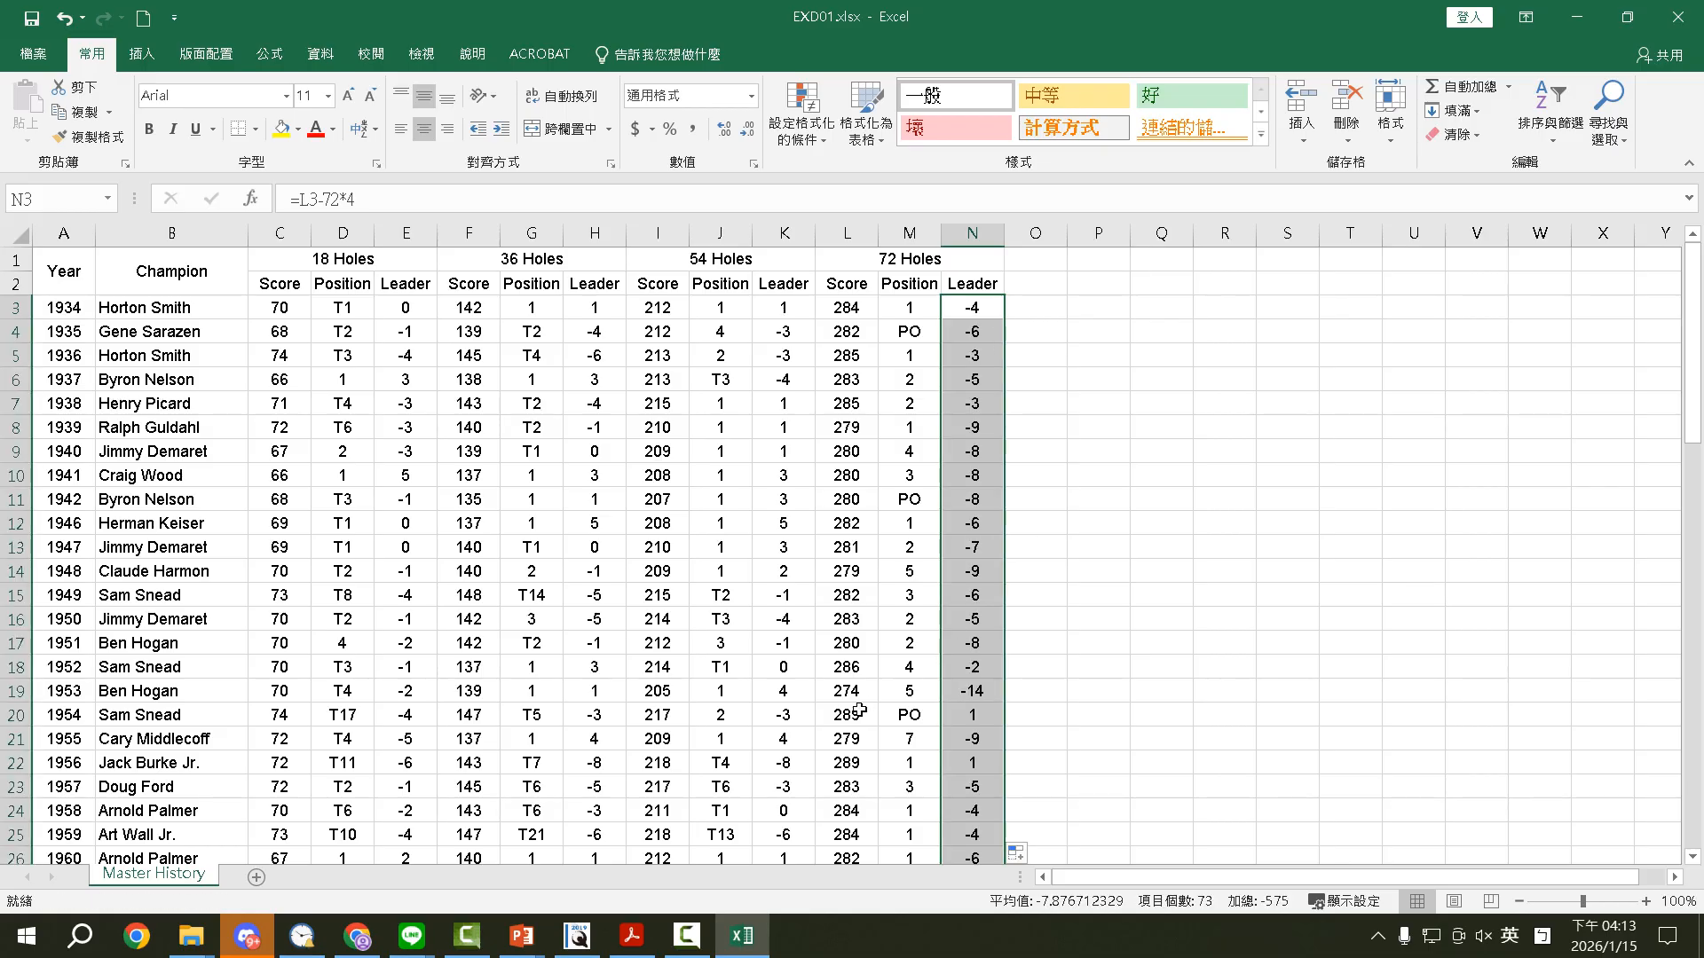
# Step: Check the PDF's fourth task and set the height of worksheet rows 1 to 75 to 25
pyautogui.click(645, 934)
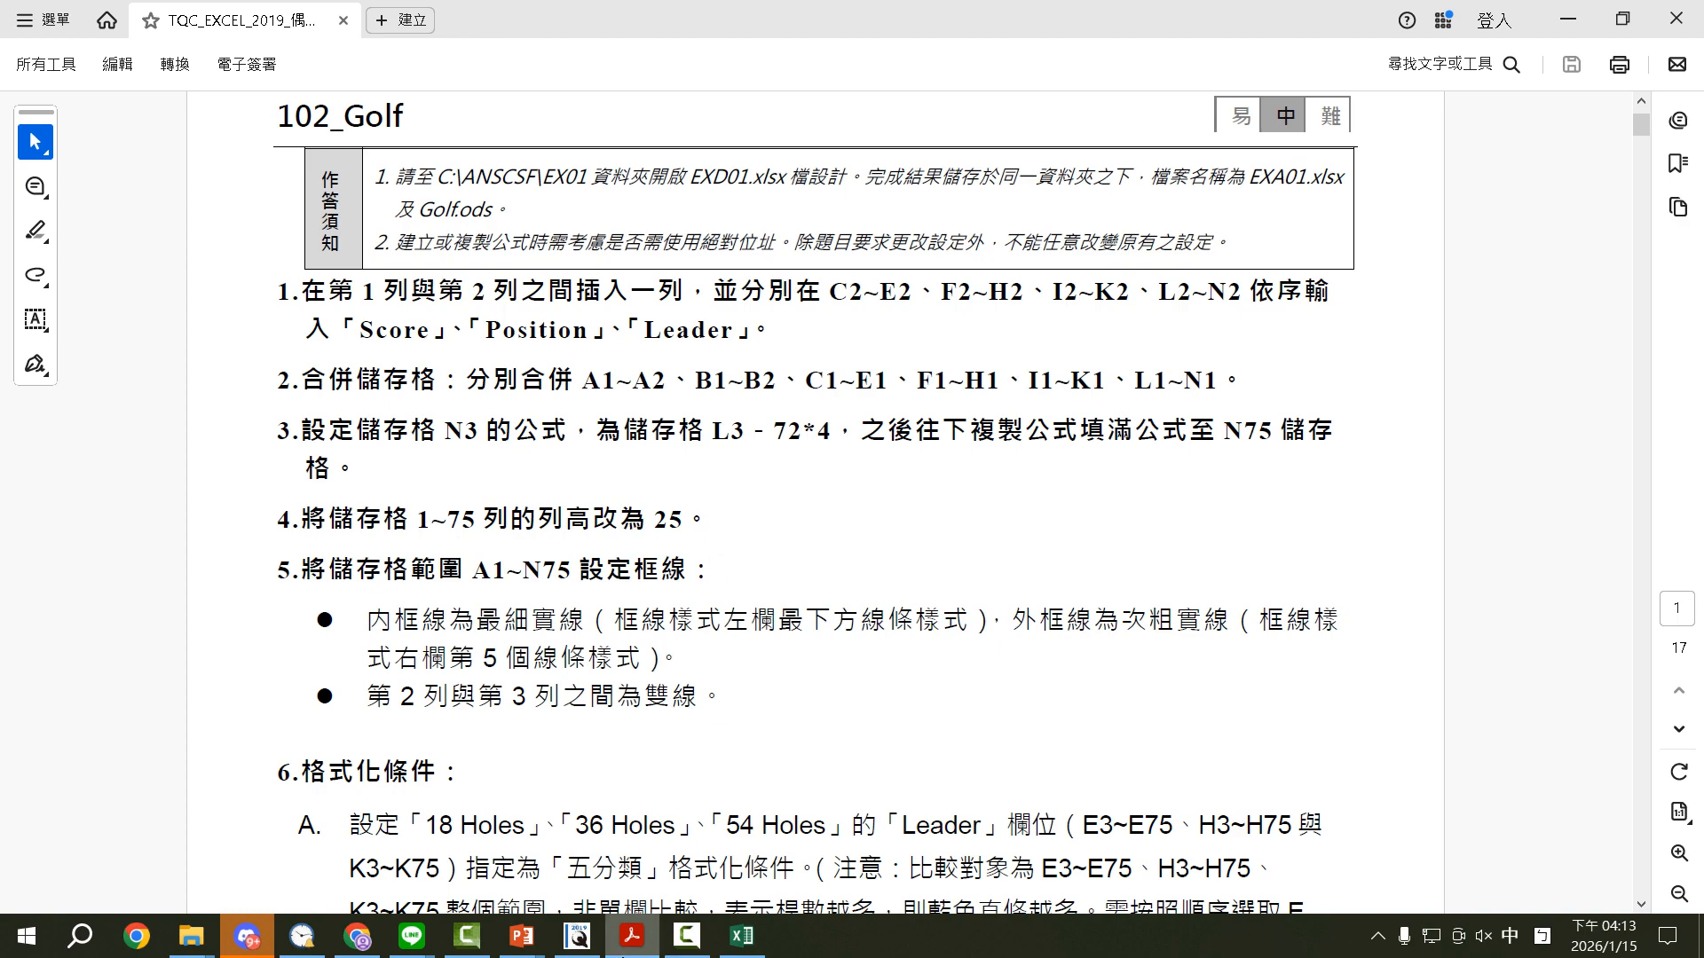
pyautogui.click(632, 936)
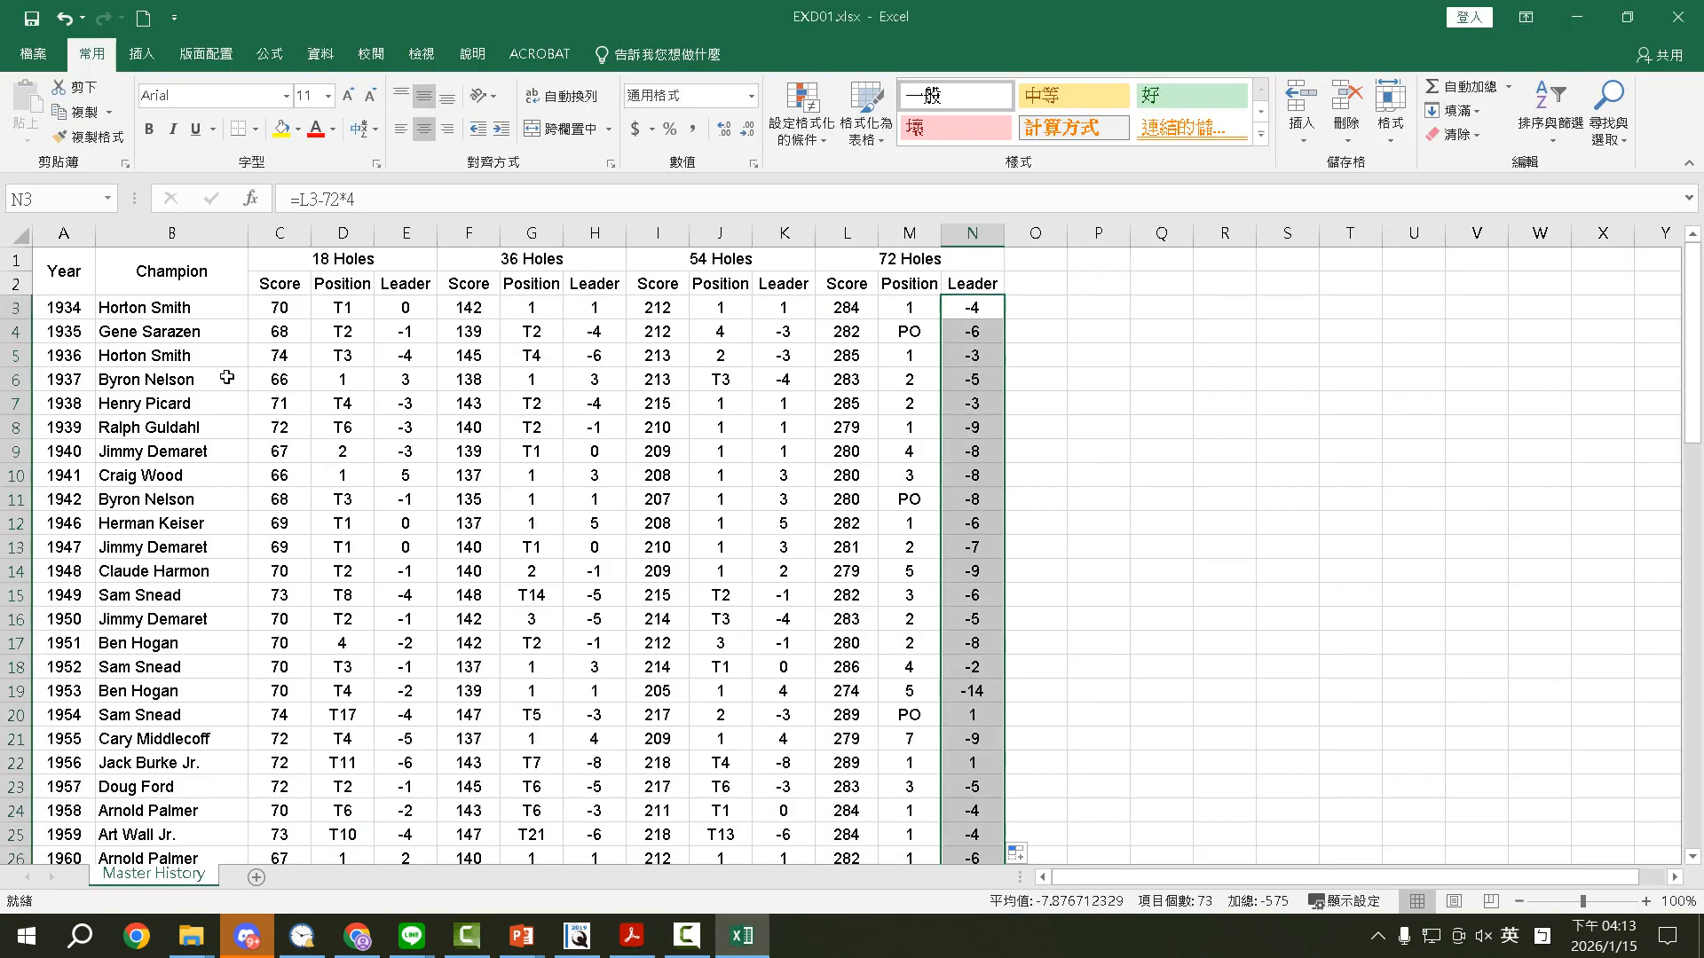
pyautogui.click(18, 262)
pyautogui.moveTo(18, 262); pyautogui.dragTo(17, 847)
pyautogui.moveTo(27, 935); pyautogui.dragTo(81, 799)
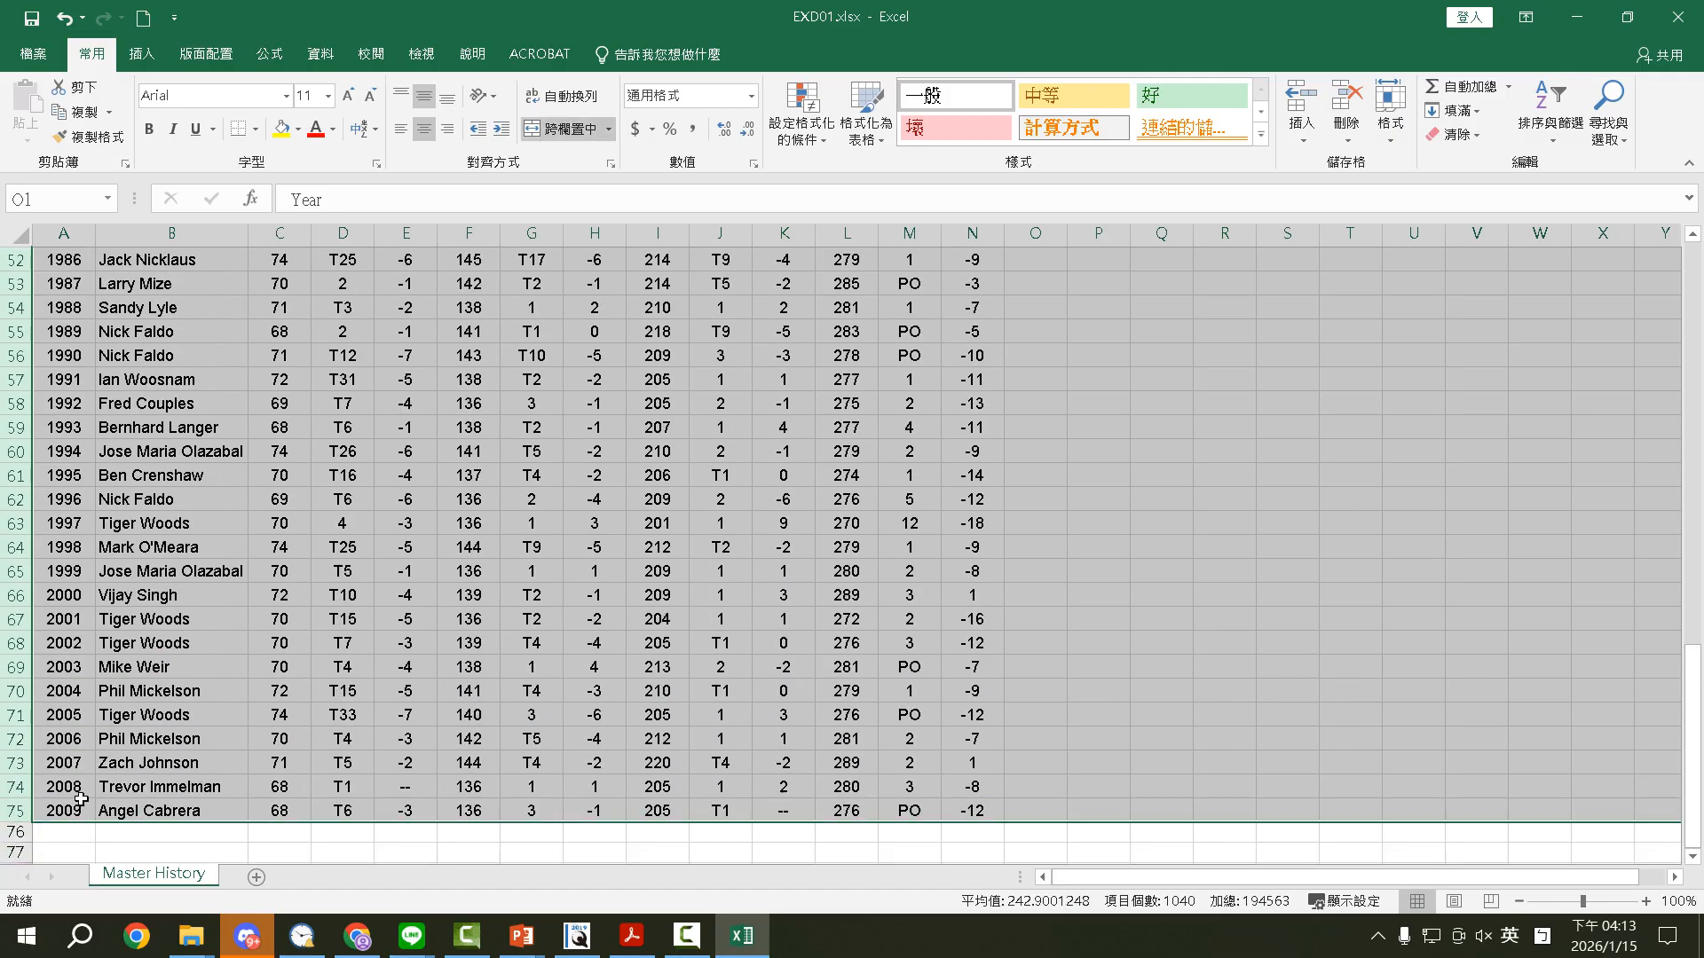
pyautogui.rightClick(60, 806)
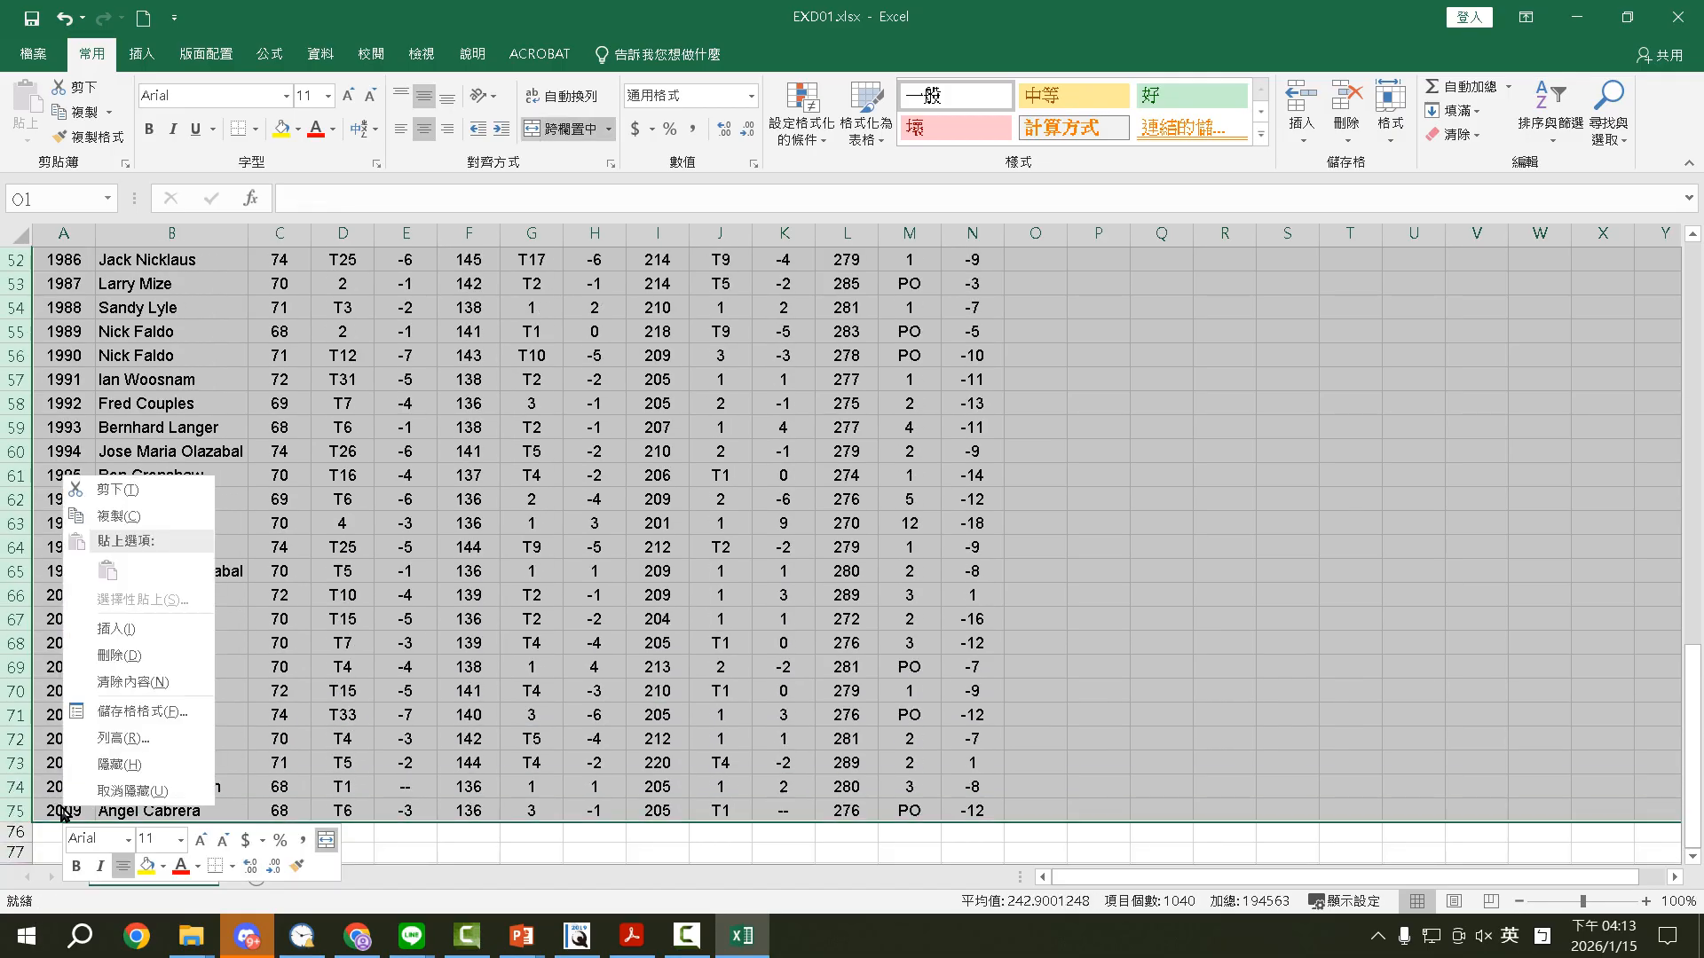
pyautogui.click(132, 740)
pyautogui.write('25')
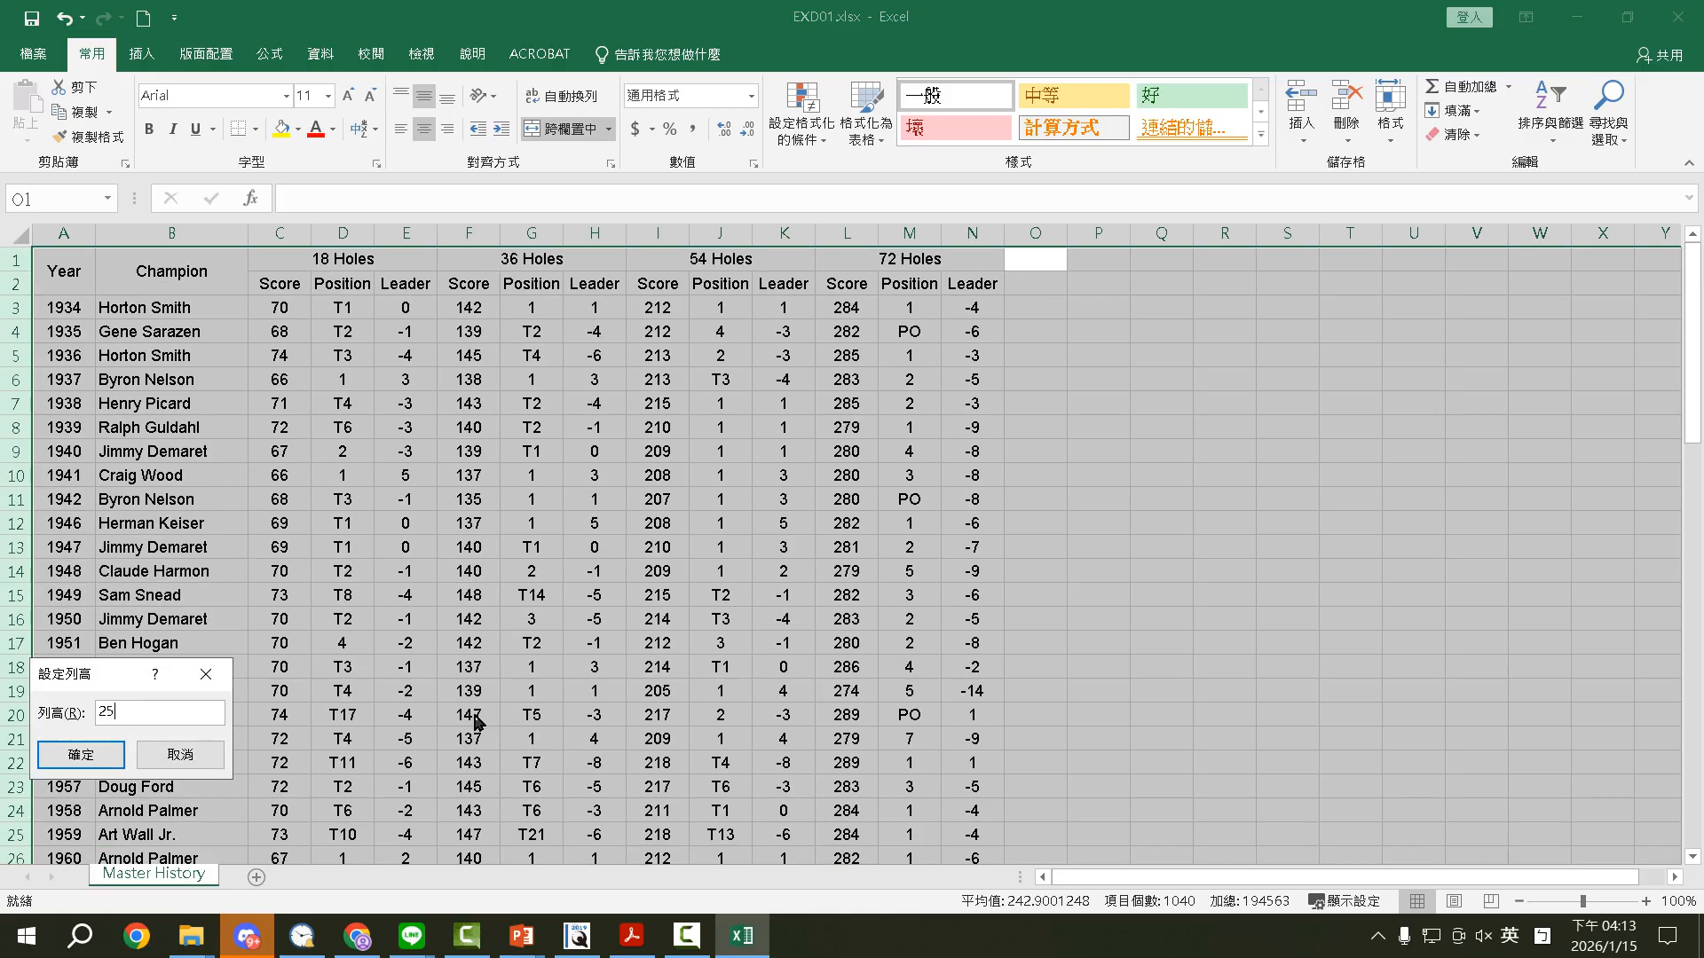
pyautogui.press('Return')
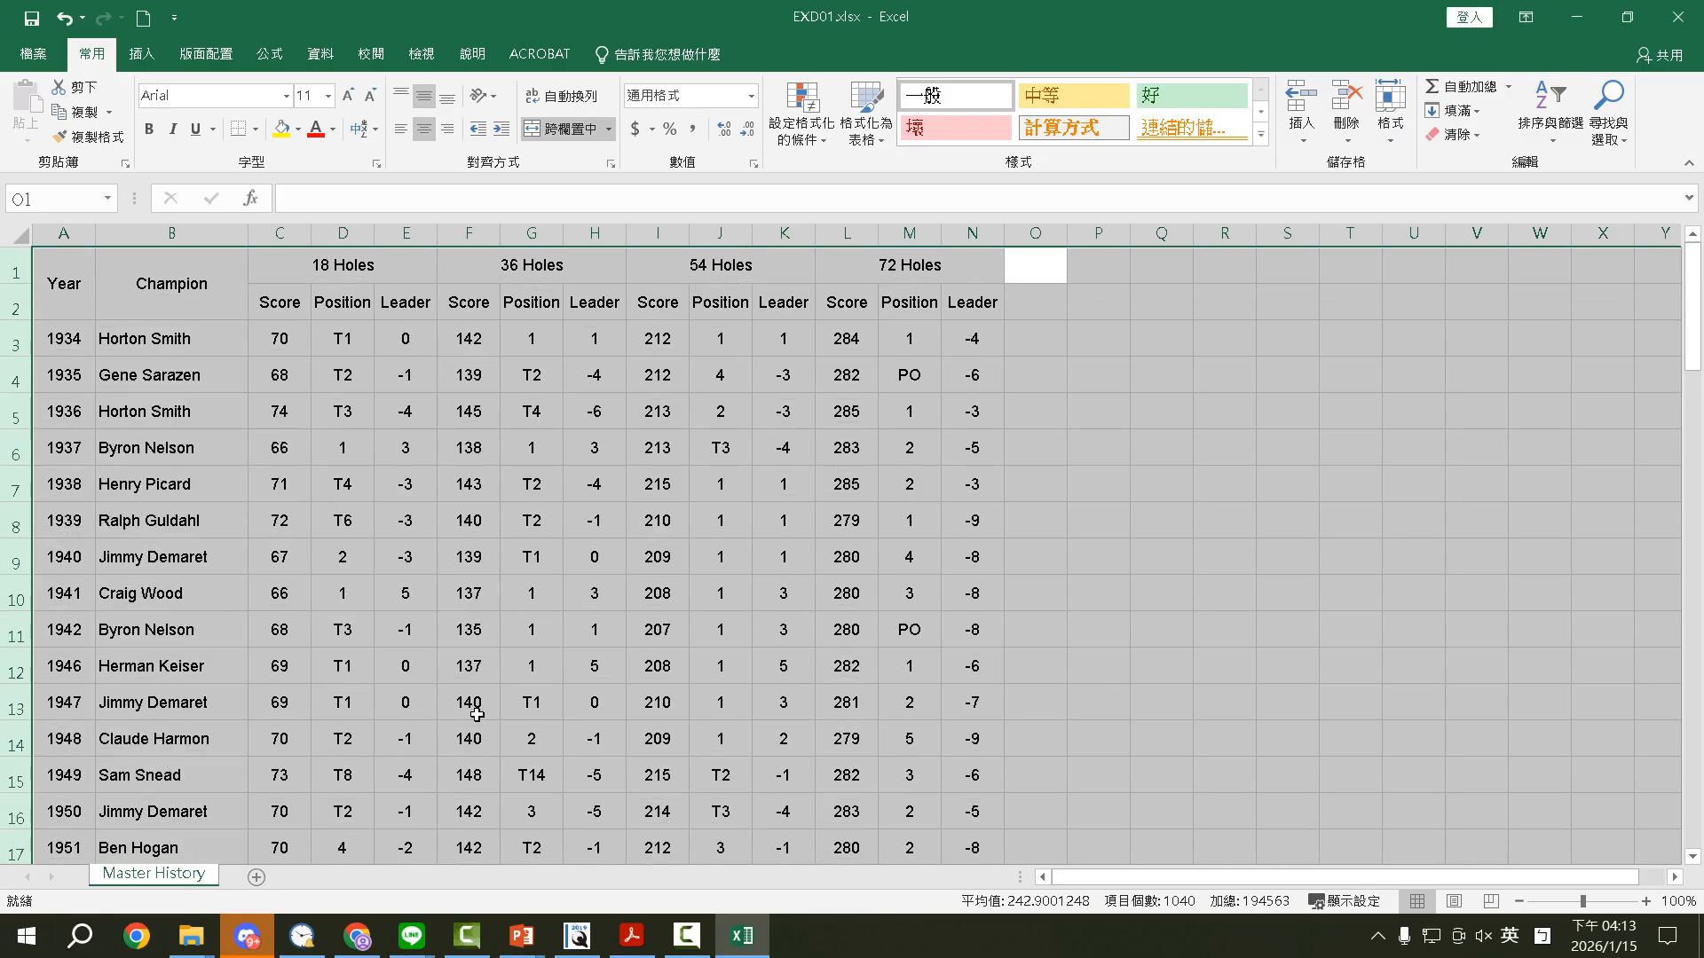
# Step: Consult the PDF's fifth task, select the data range A1:N75 in Excel and open its cell border settings
pyautogui.click(631, 935)
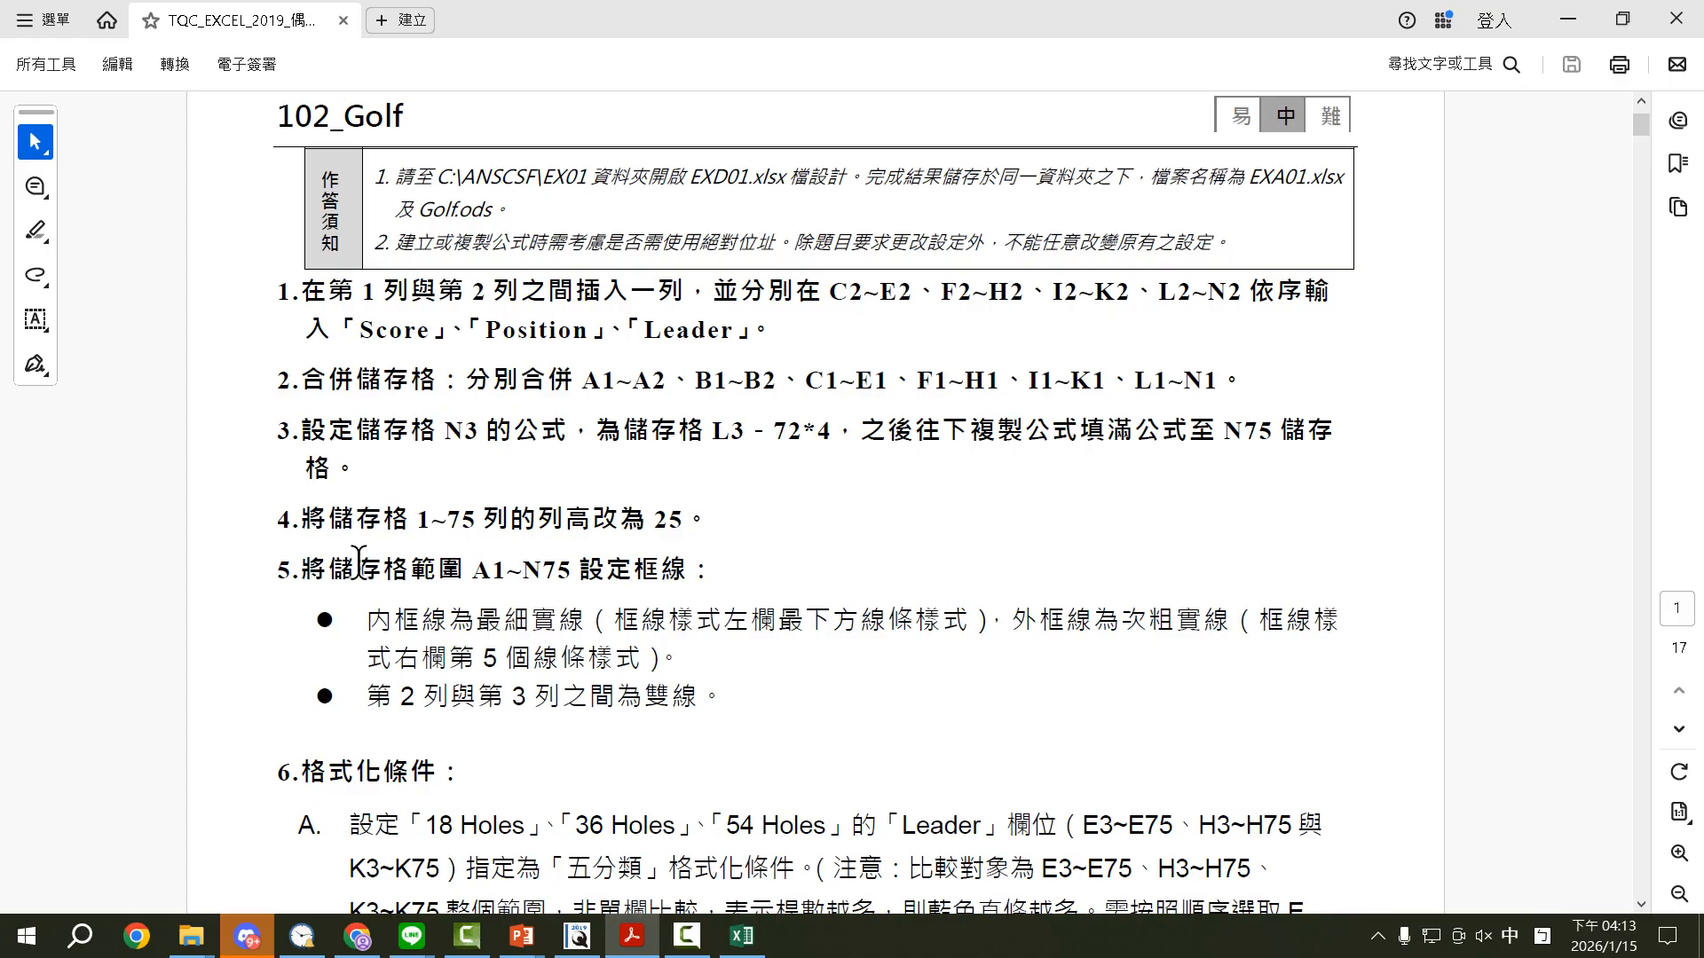
pyautogui.click(631, 935)
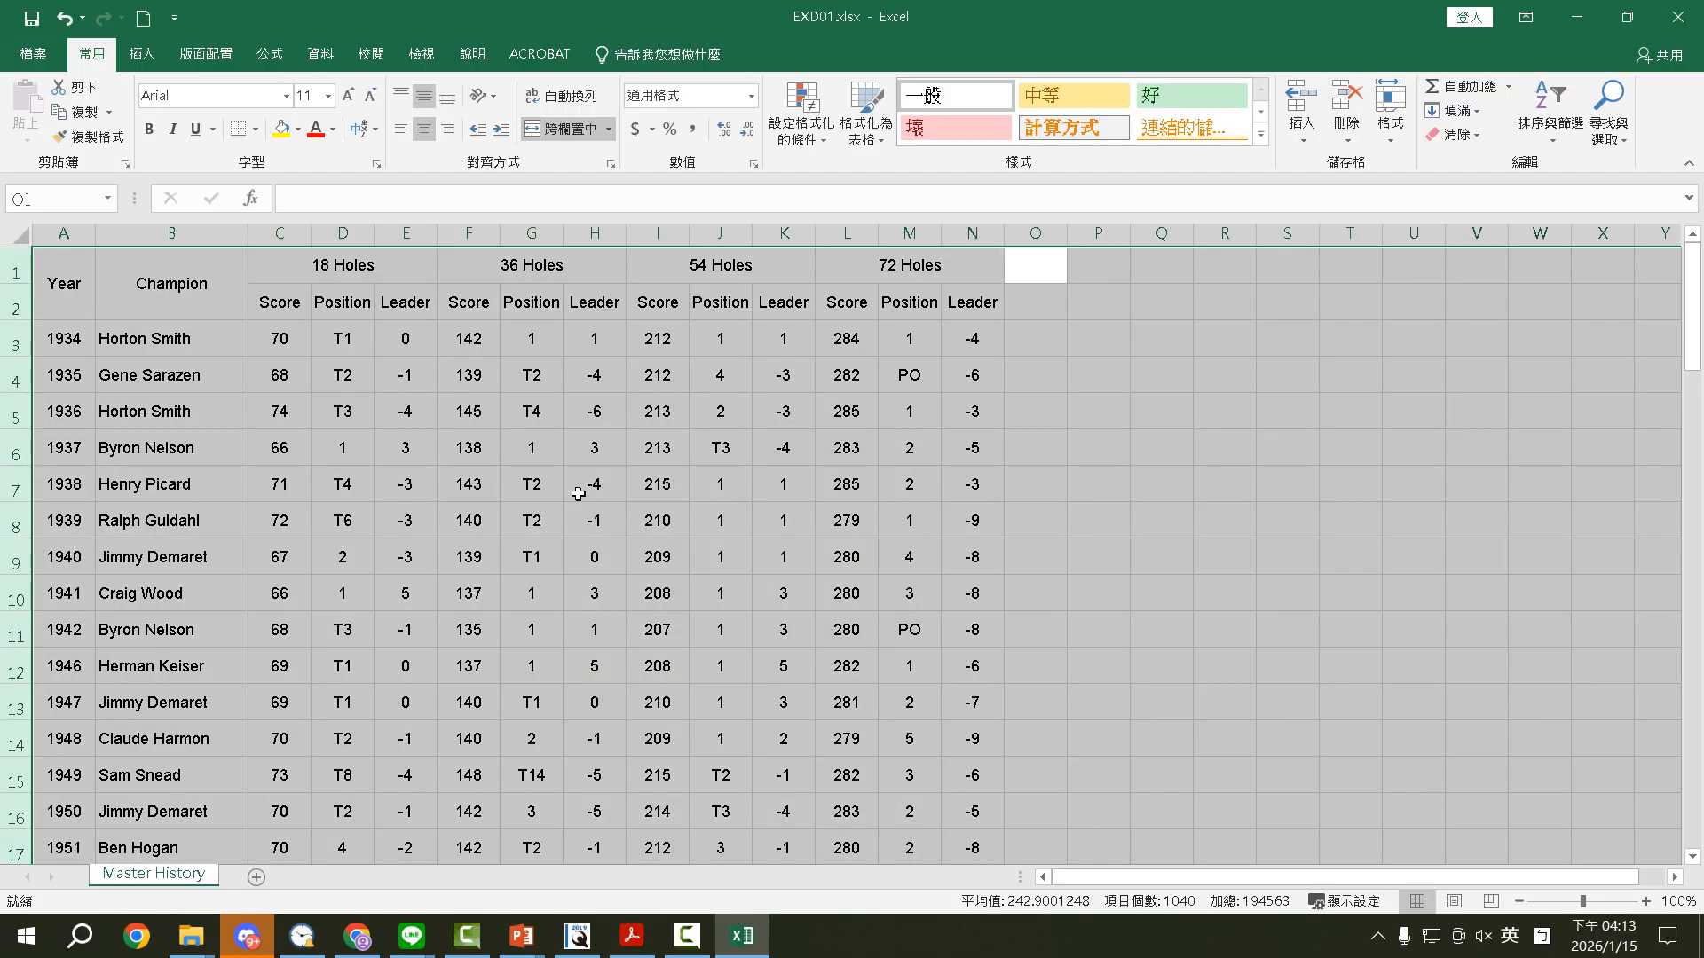
pyautogui.click(532, 445)
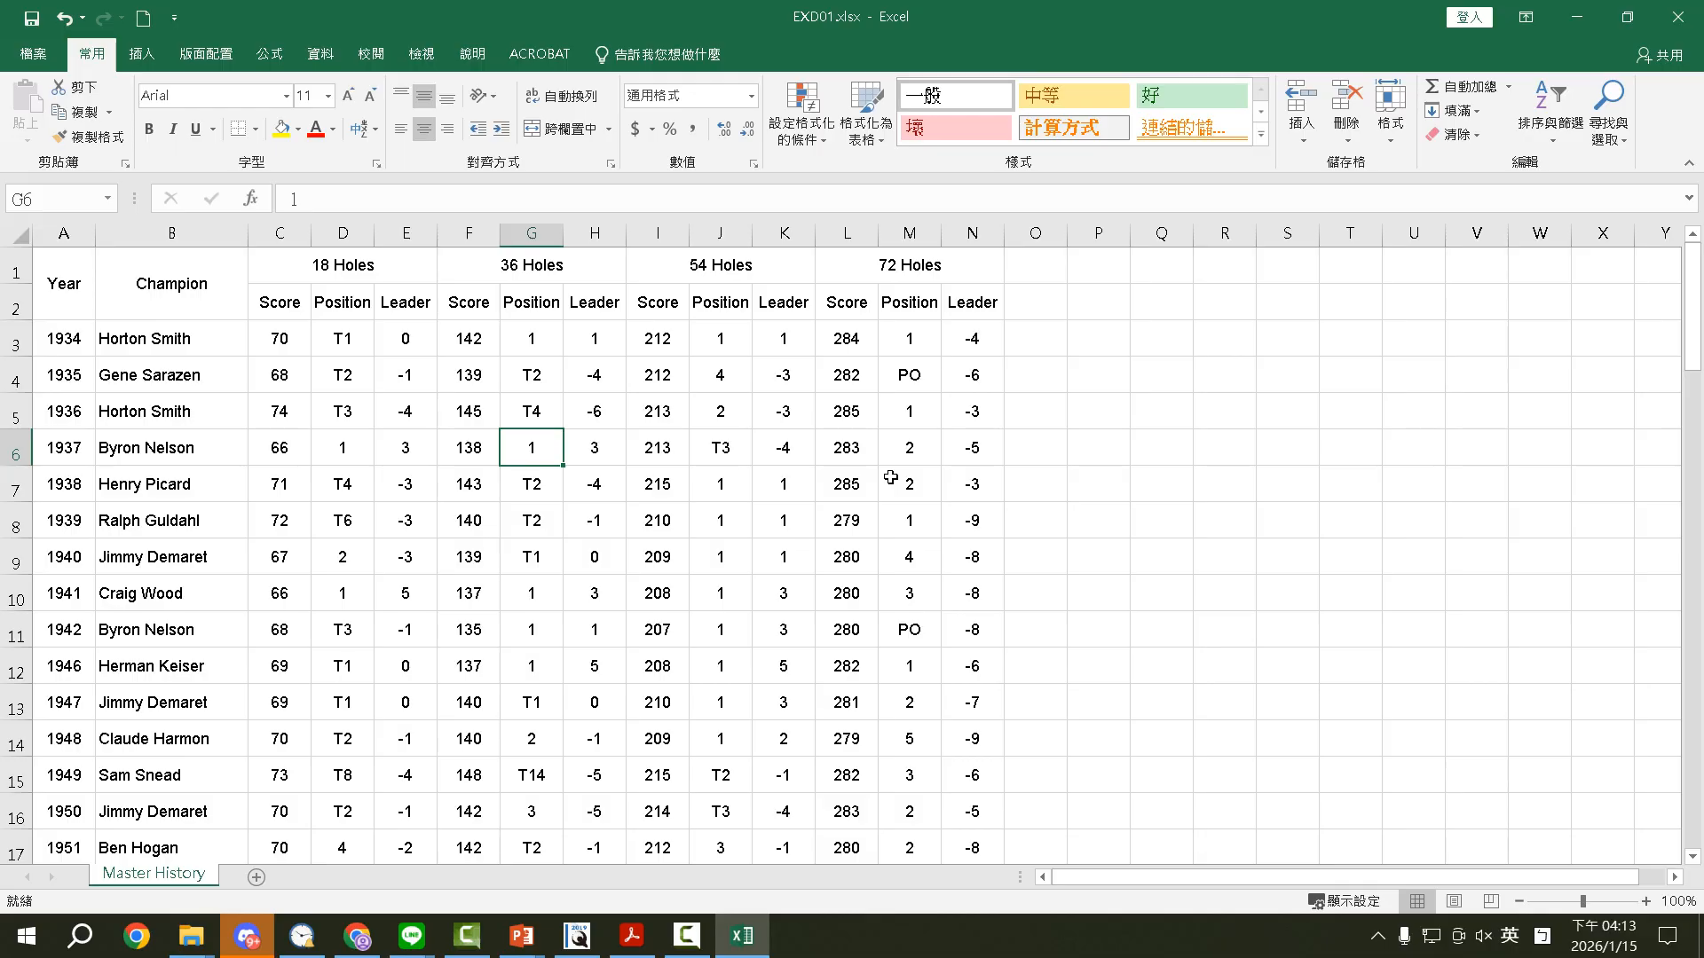
pyautogui.hotkey('ctrl', 'a')
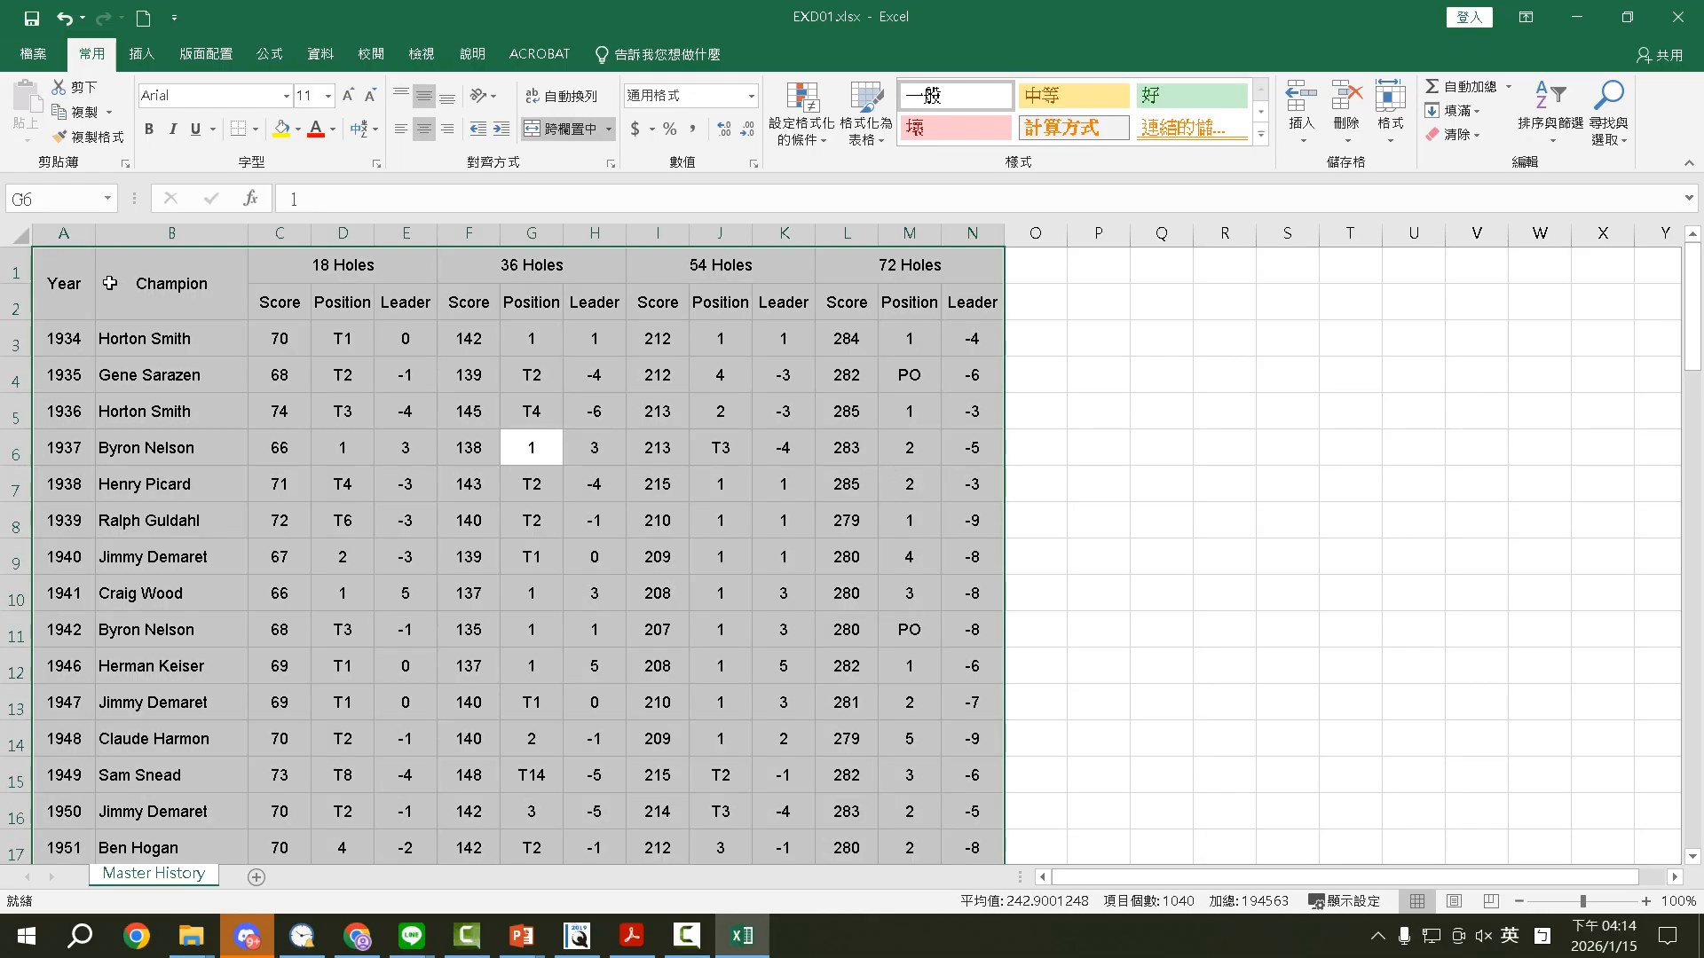
pyautogui.scroll(-20, 878, 497)
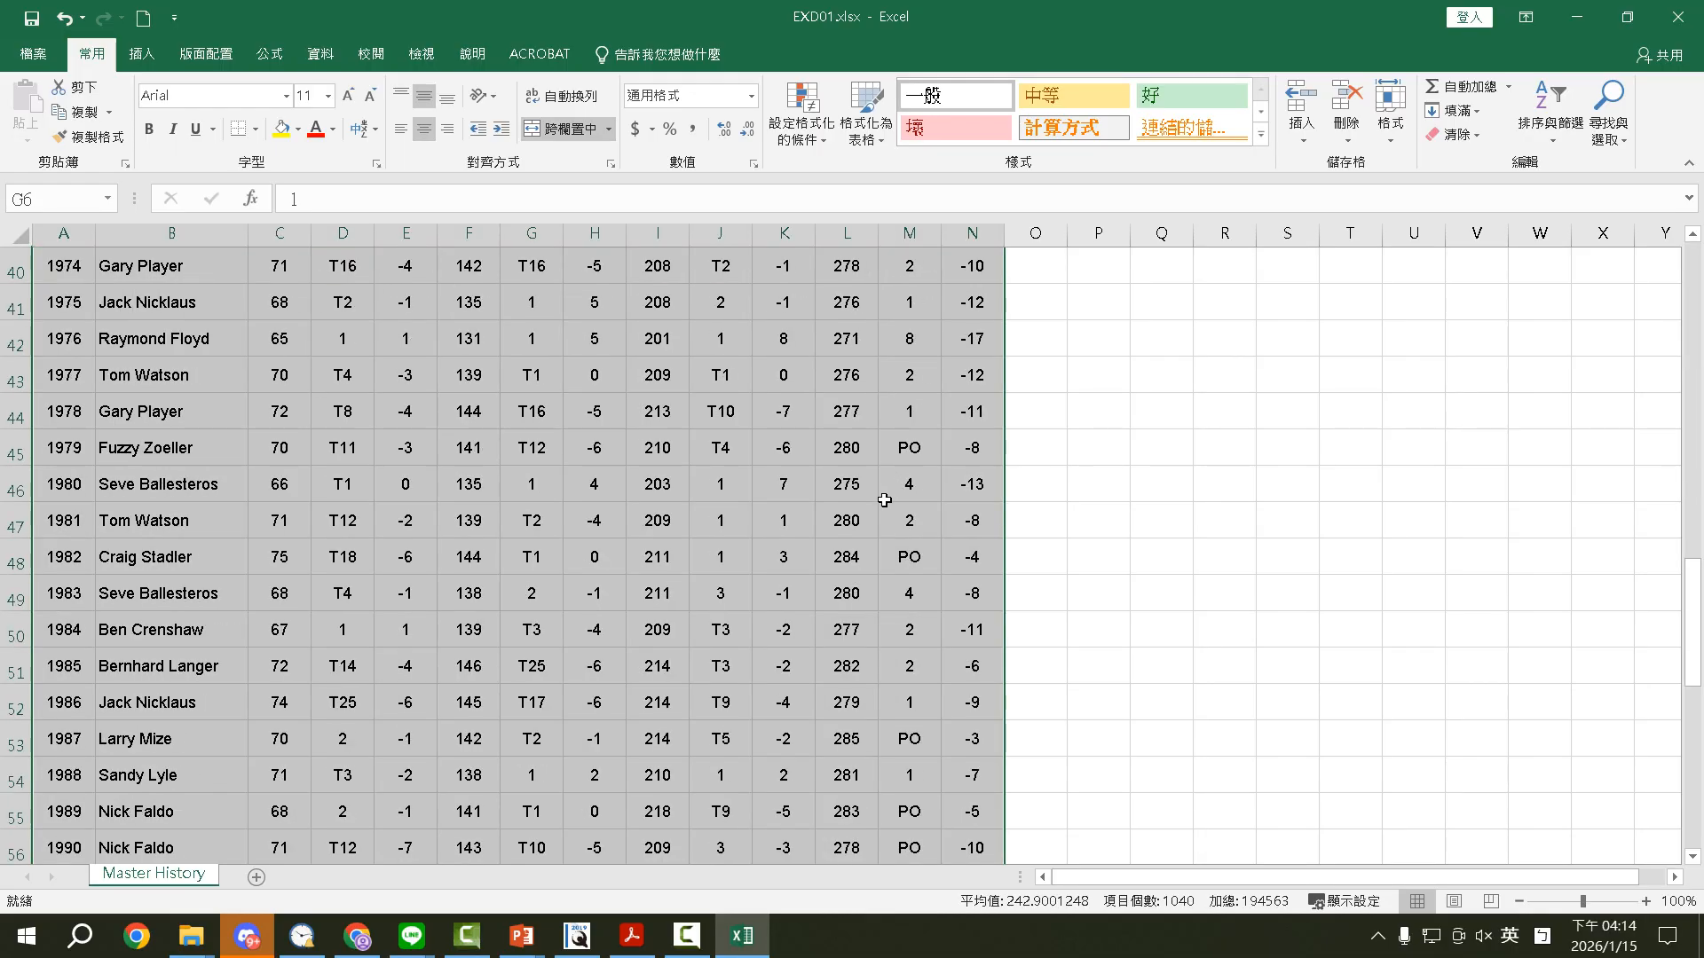
pyautogui.scroll(4, 888, 500)
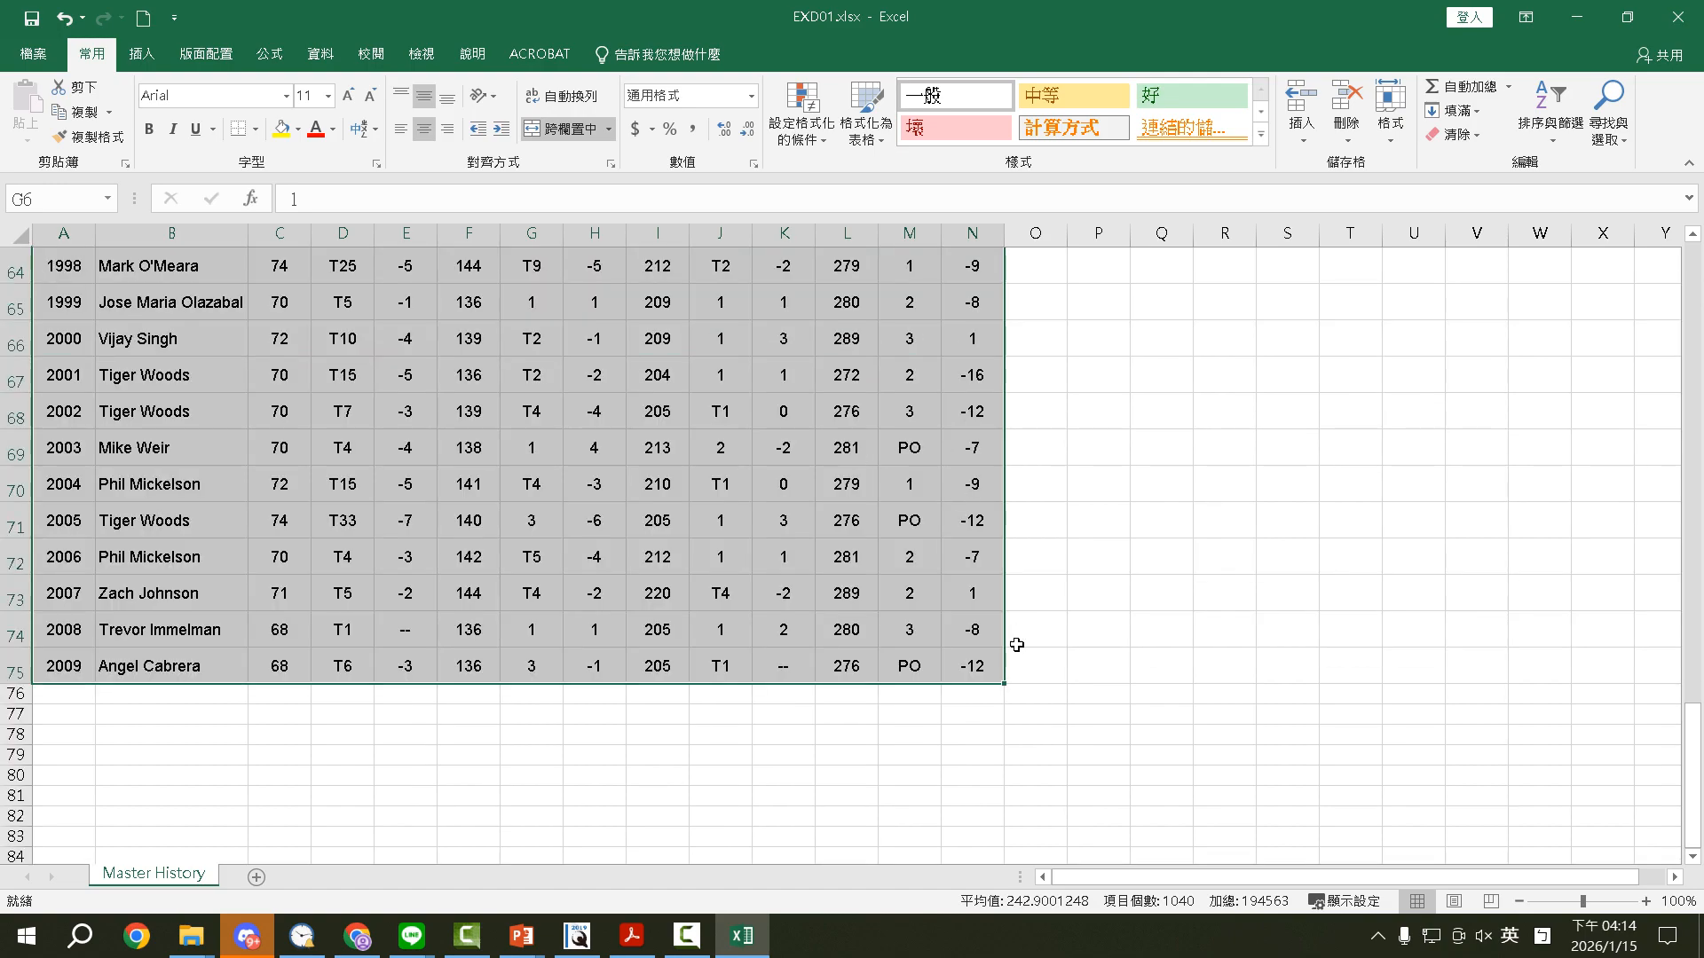
pyautogui.click(378, 165)
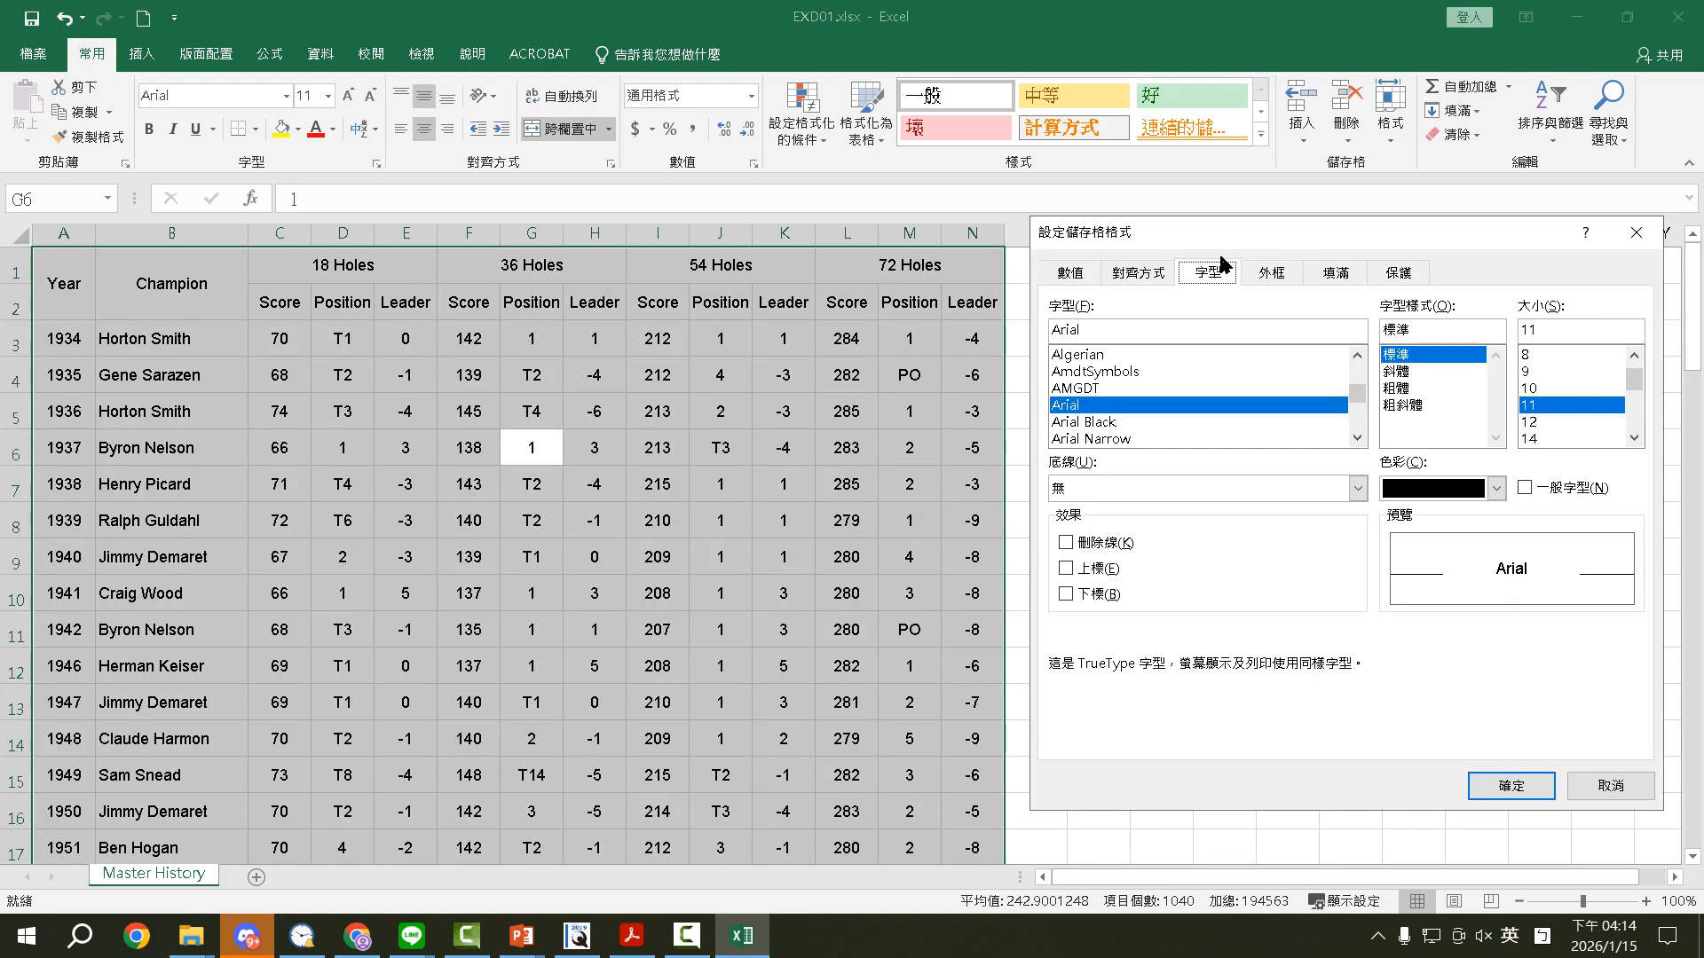
pyautogui.click(1272, 273)
pyautogui.moveTo(1271, 241); pyautogui.dragTo(974, 186)
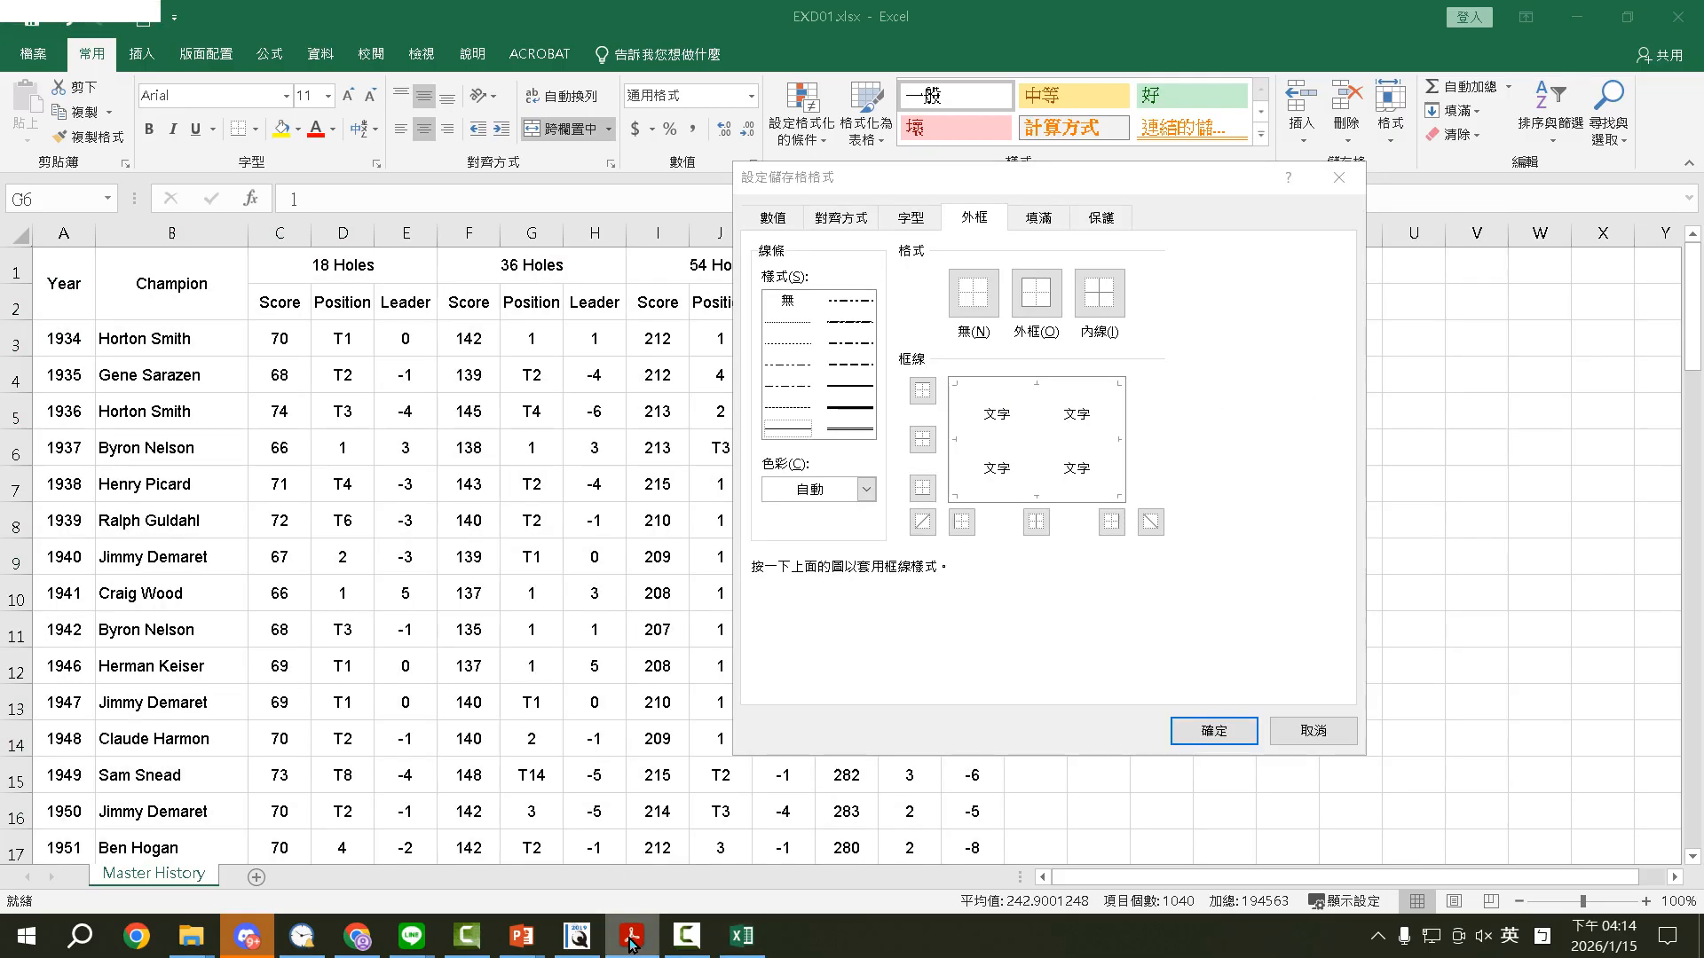
# Step: Per the PDF, apply the thinnest solid line to the inside borders of A1:N75 and the second-thickest solid line to its outline
pyautogui.click(631, 935)
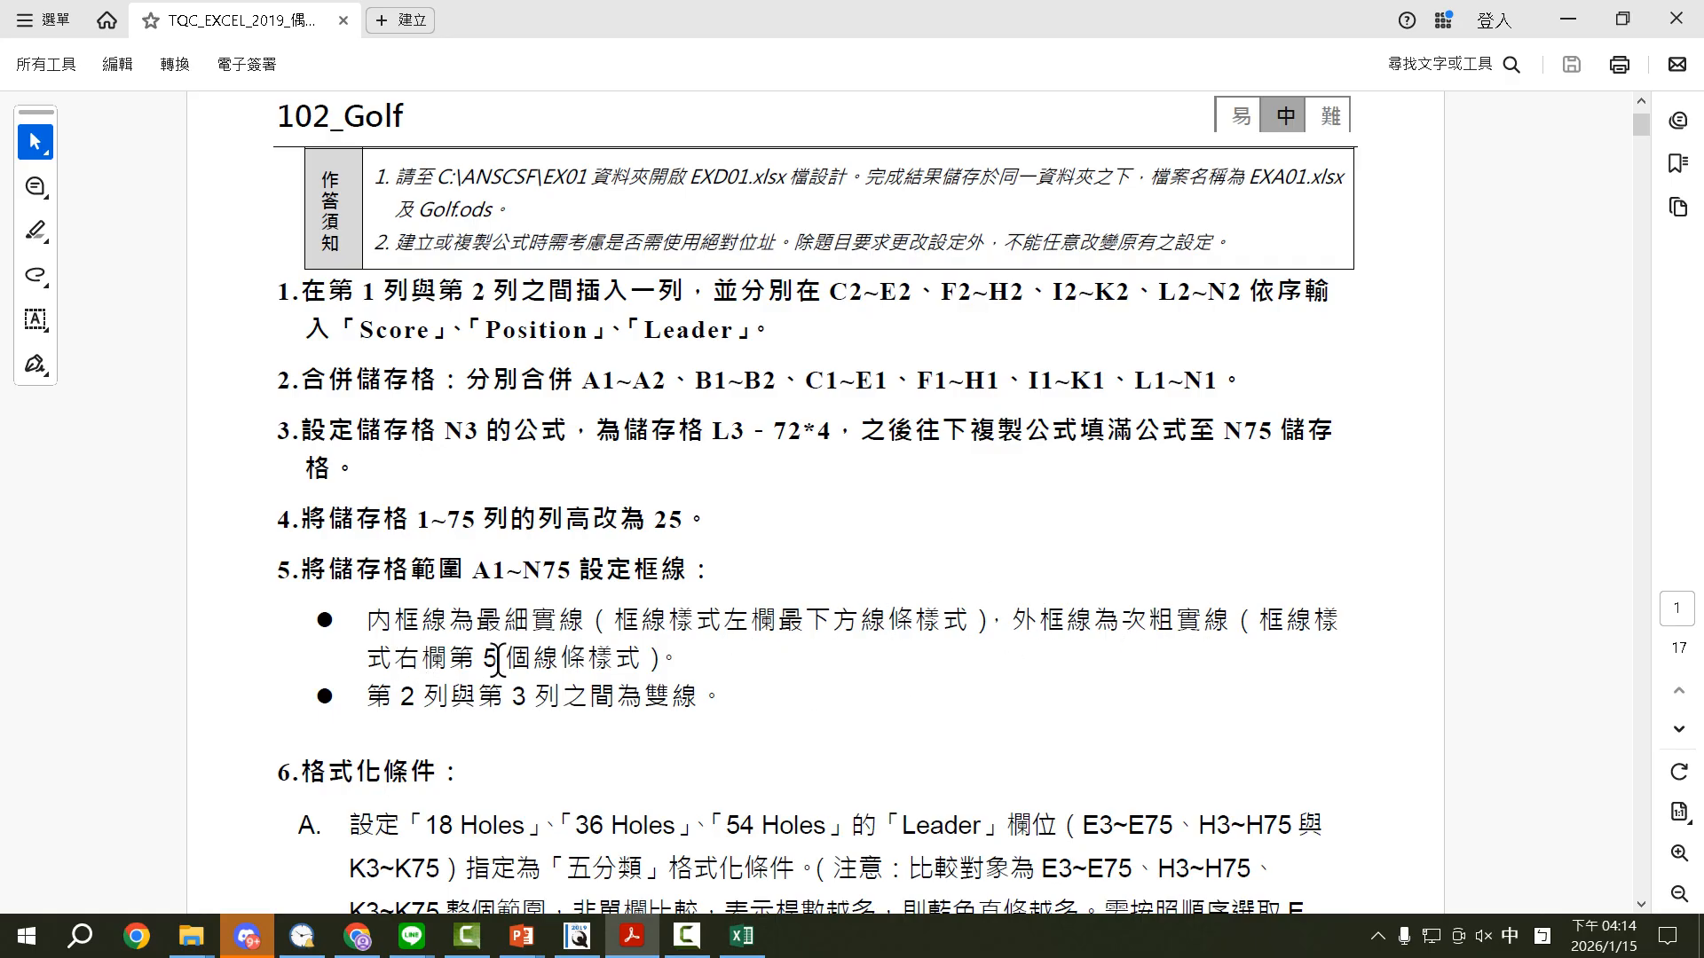
pyautogui.click(634, 945)
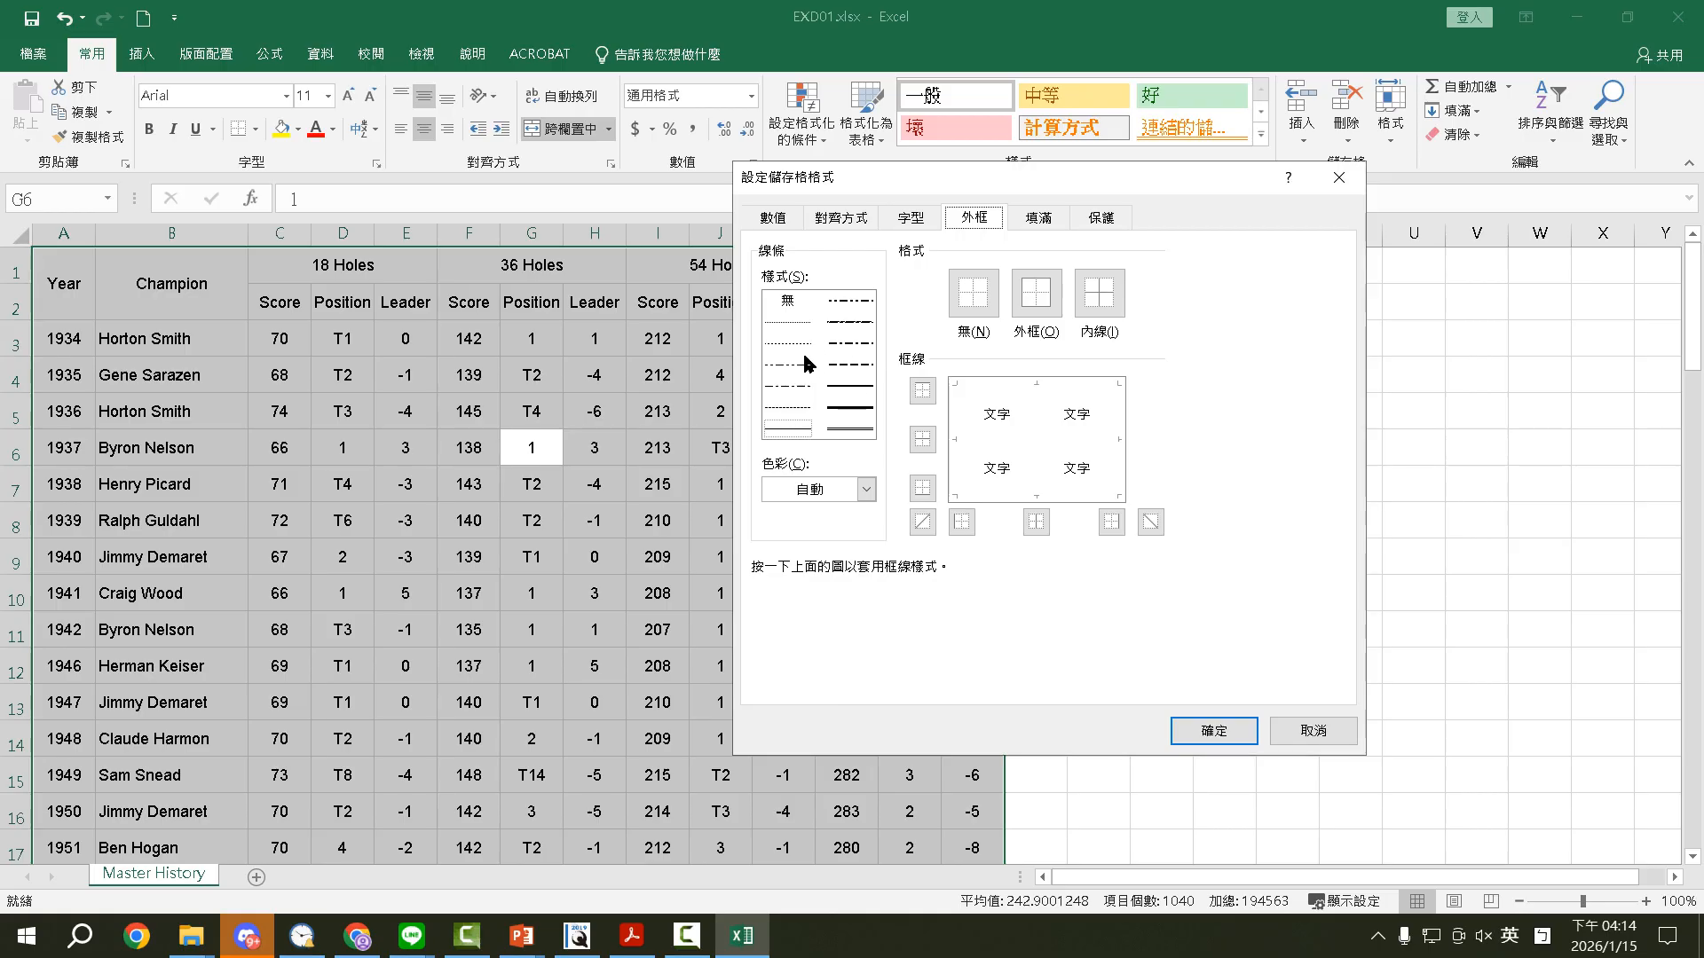
pyautogui.click(787, 431)
pyautogui.click(1097, 293)
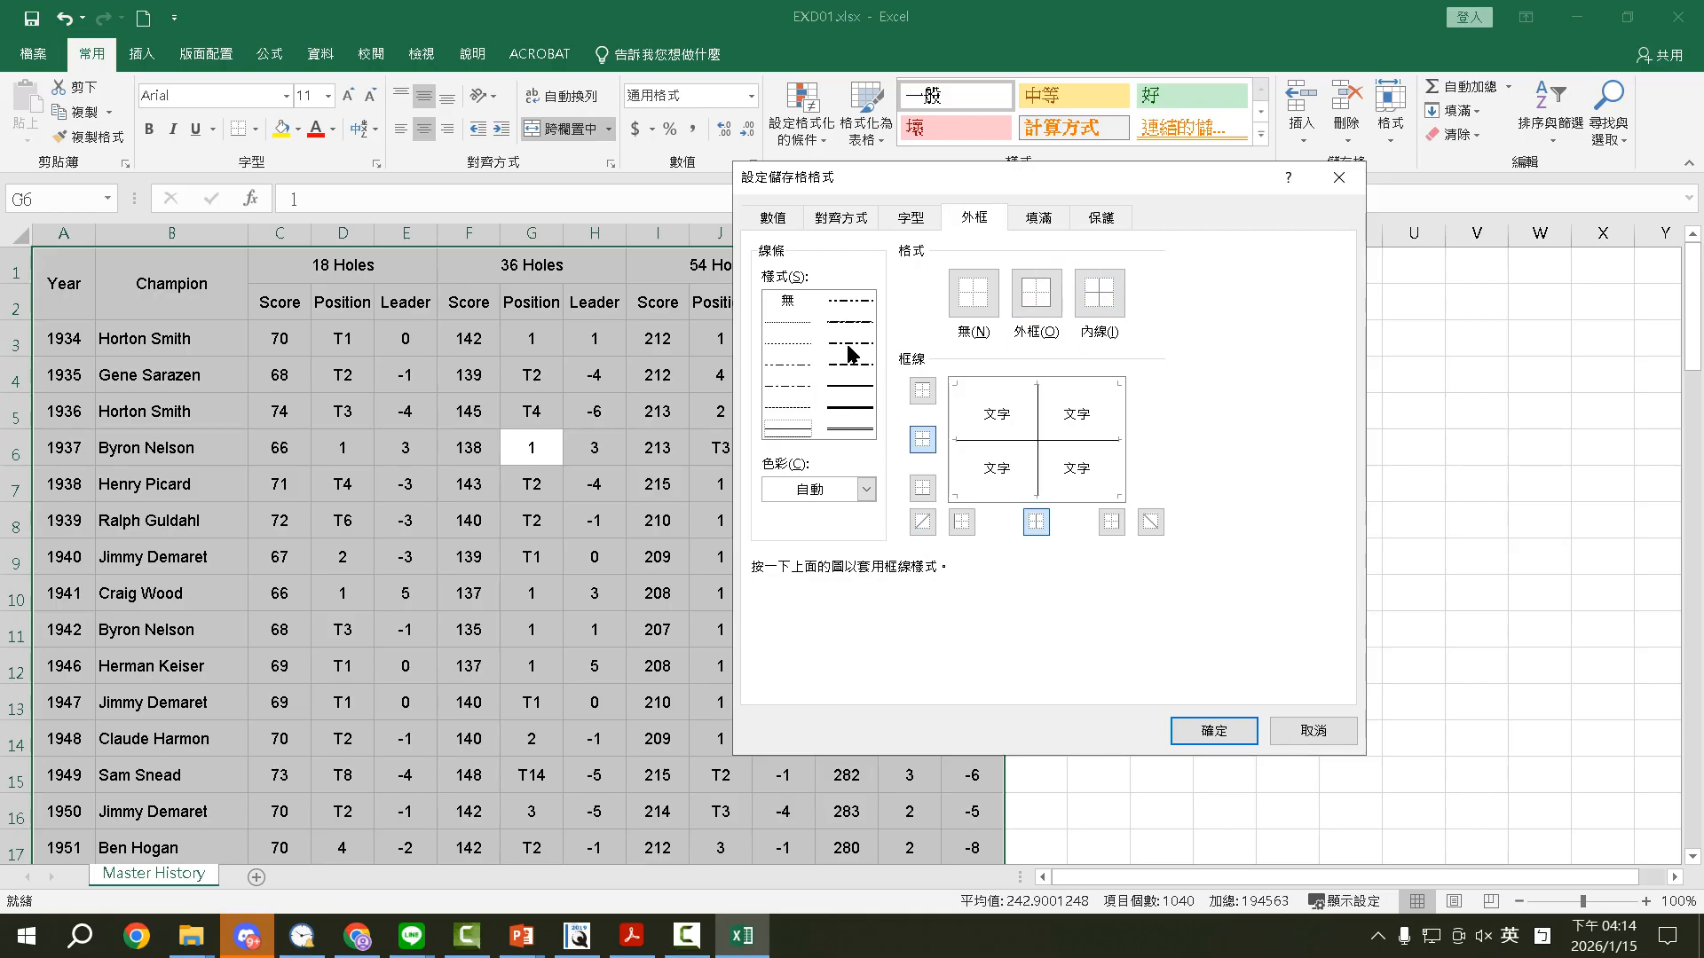
pyautogui.click(861, 389)
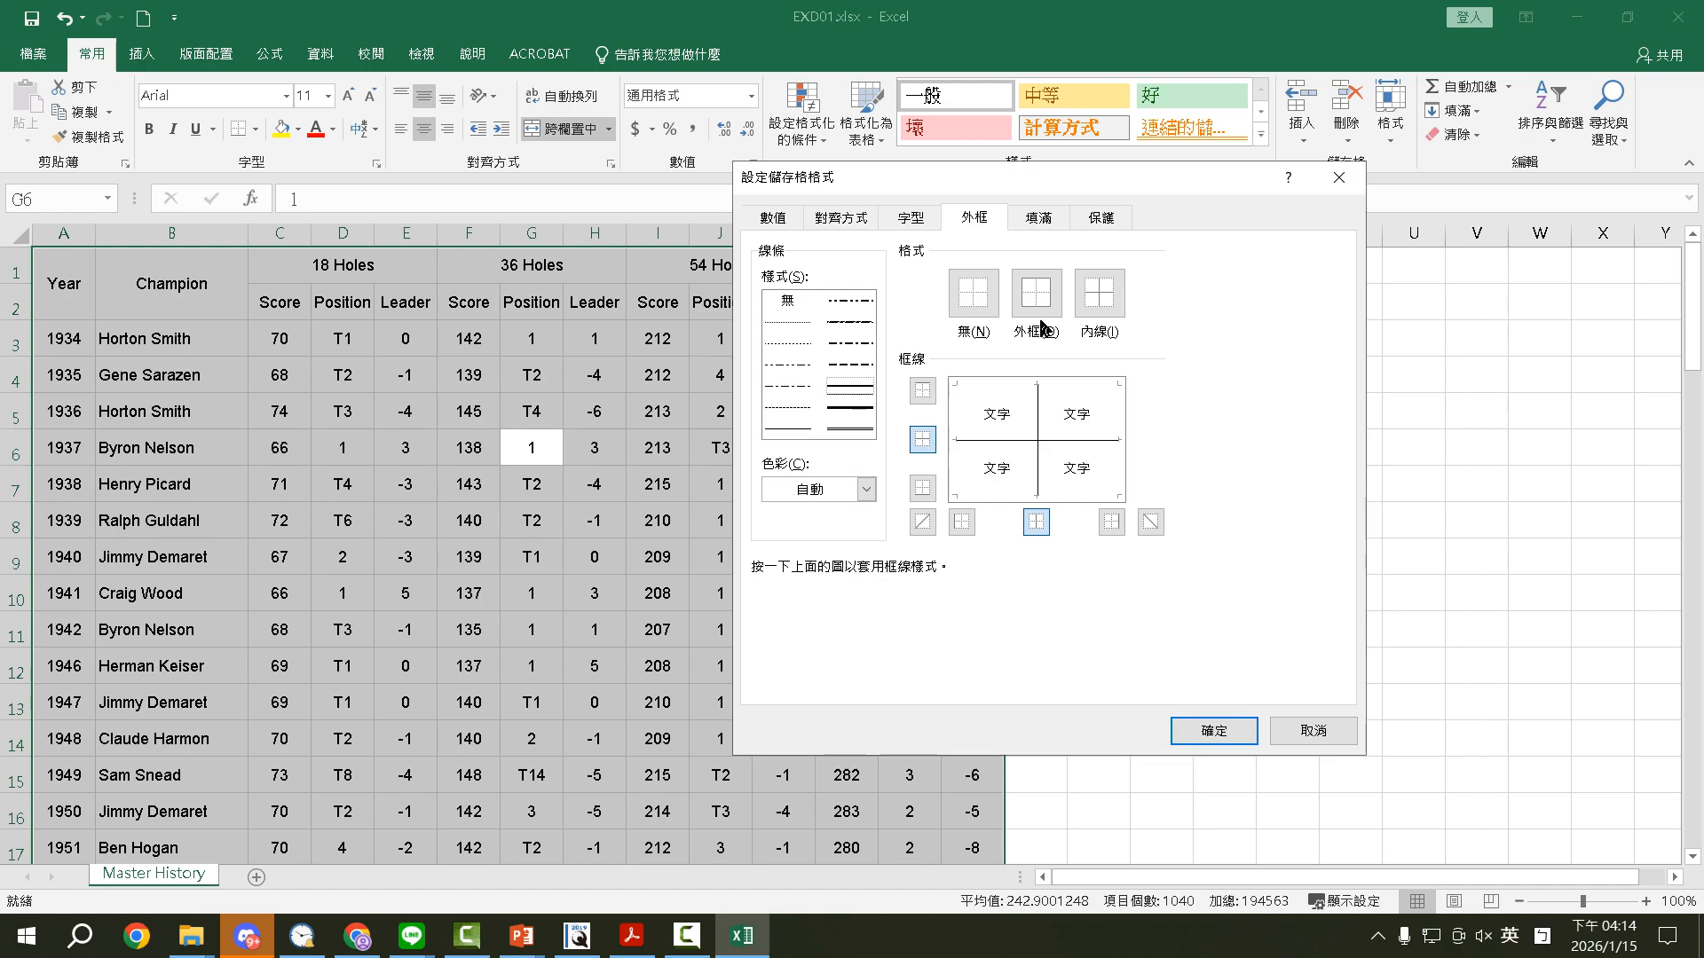
pyautogui.click(1040, 320)
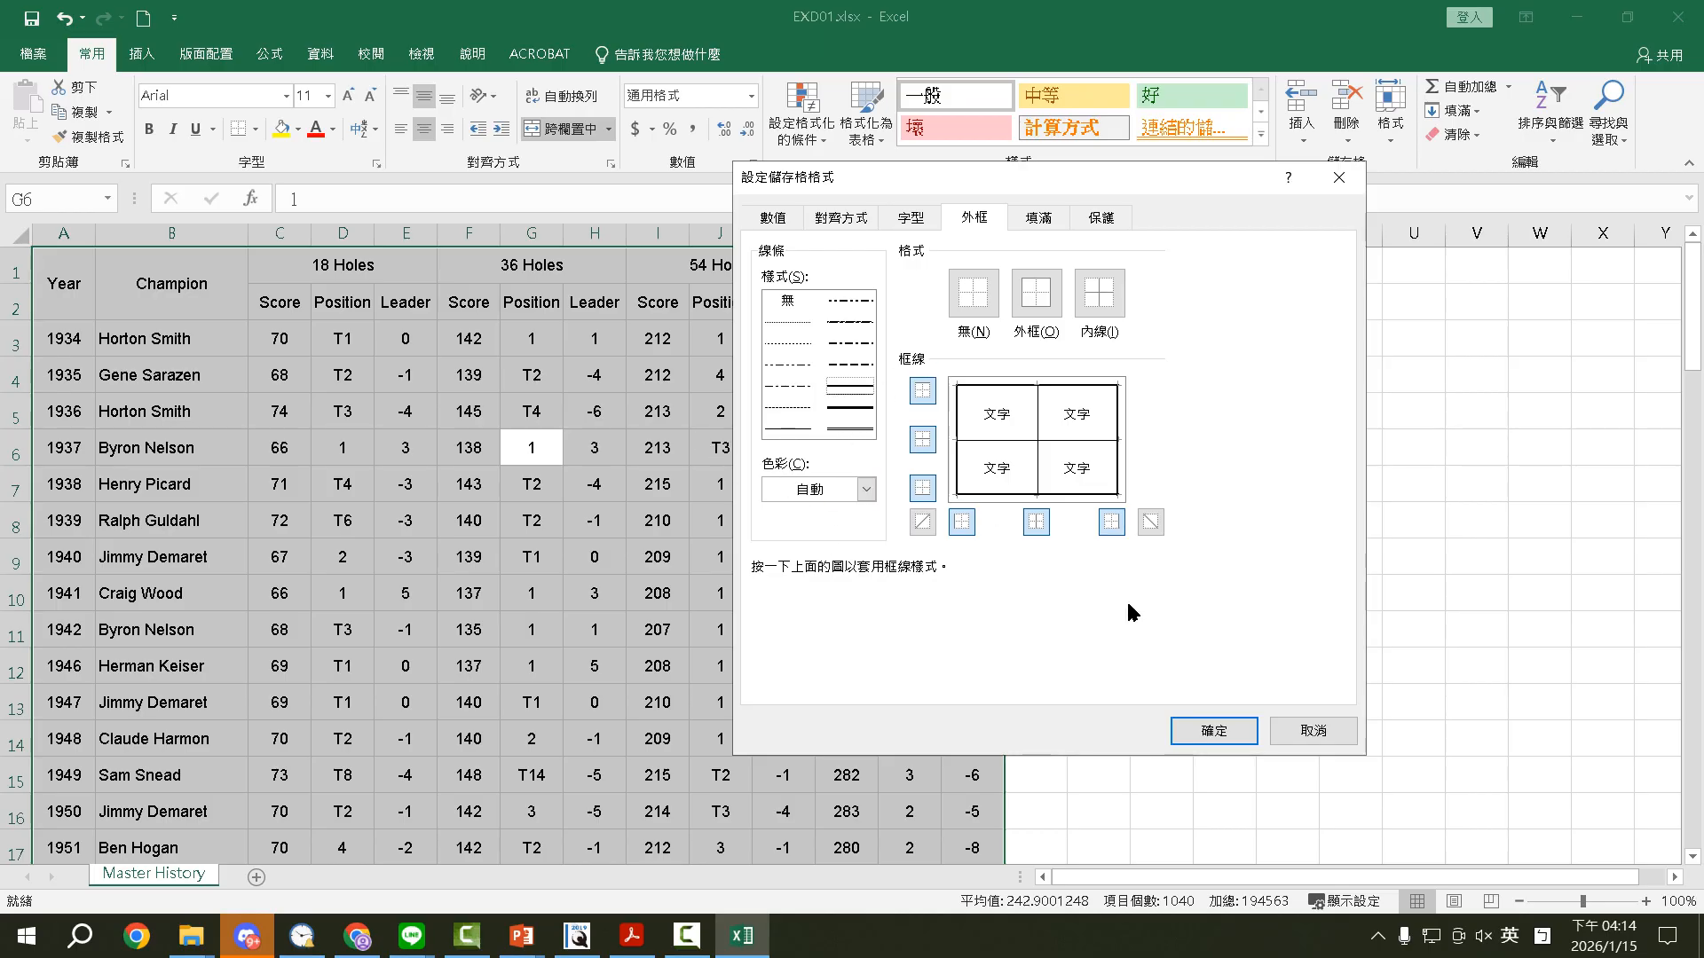
pyautogui.click(1208, 721)
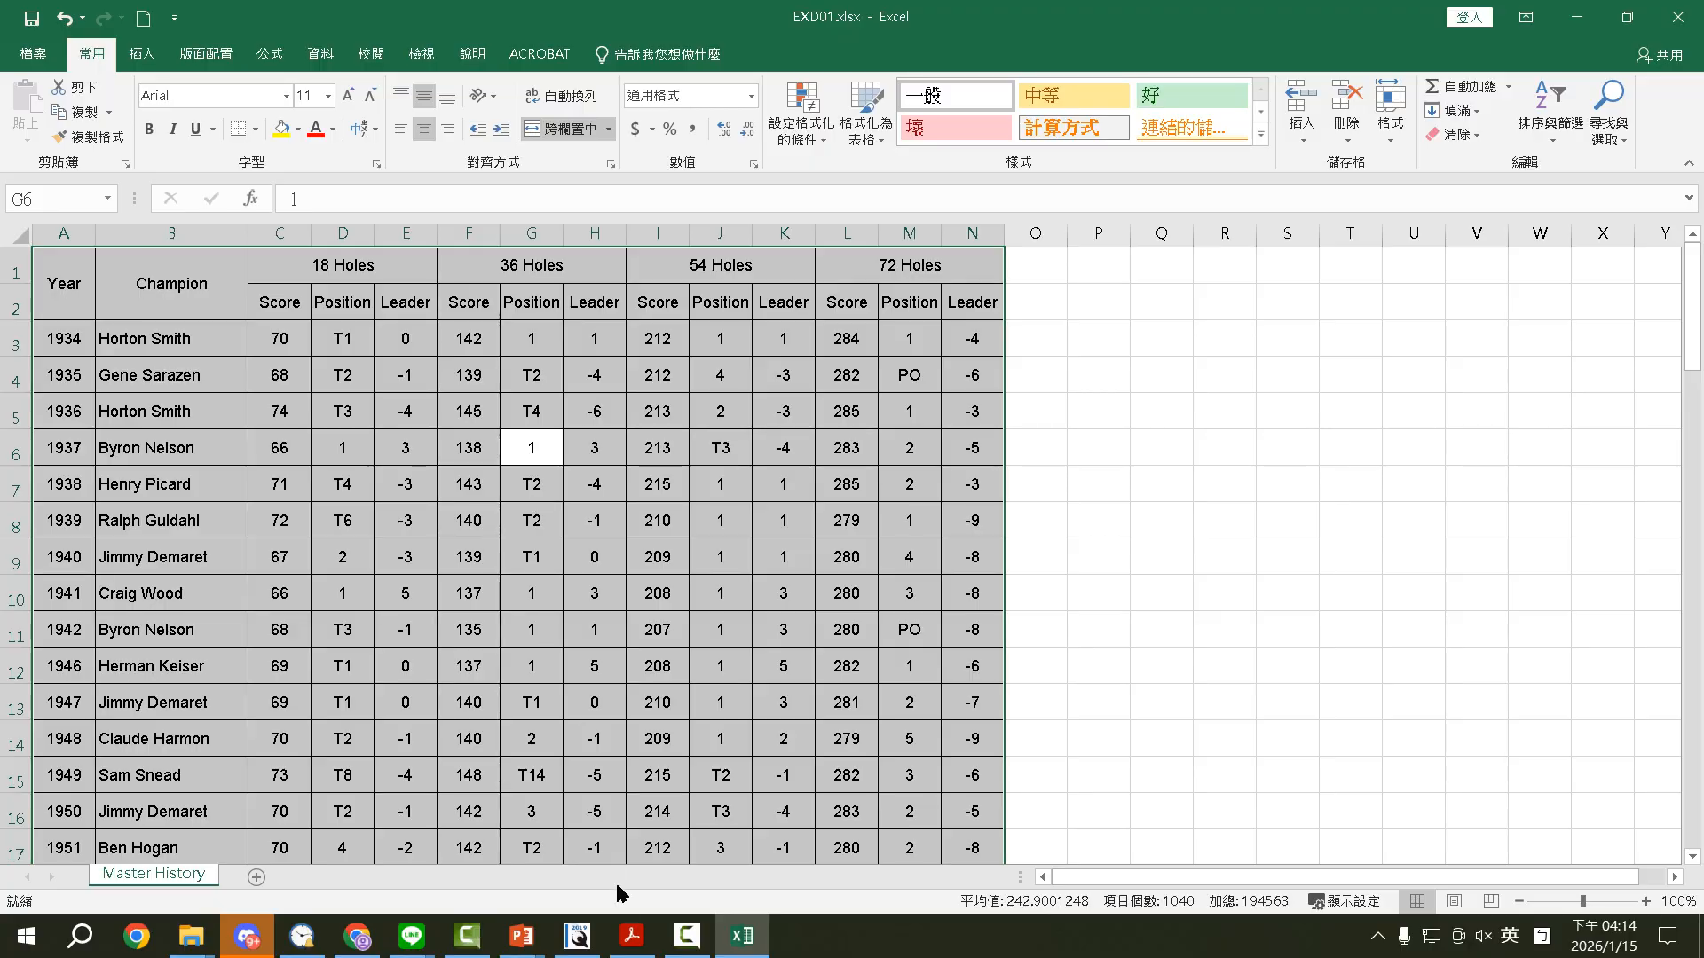
# Step: Check the PDF's border requirement between rows 2 and 3, and select the range A3:N3 in Excel
pyautogui.click(631, 935)
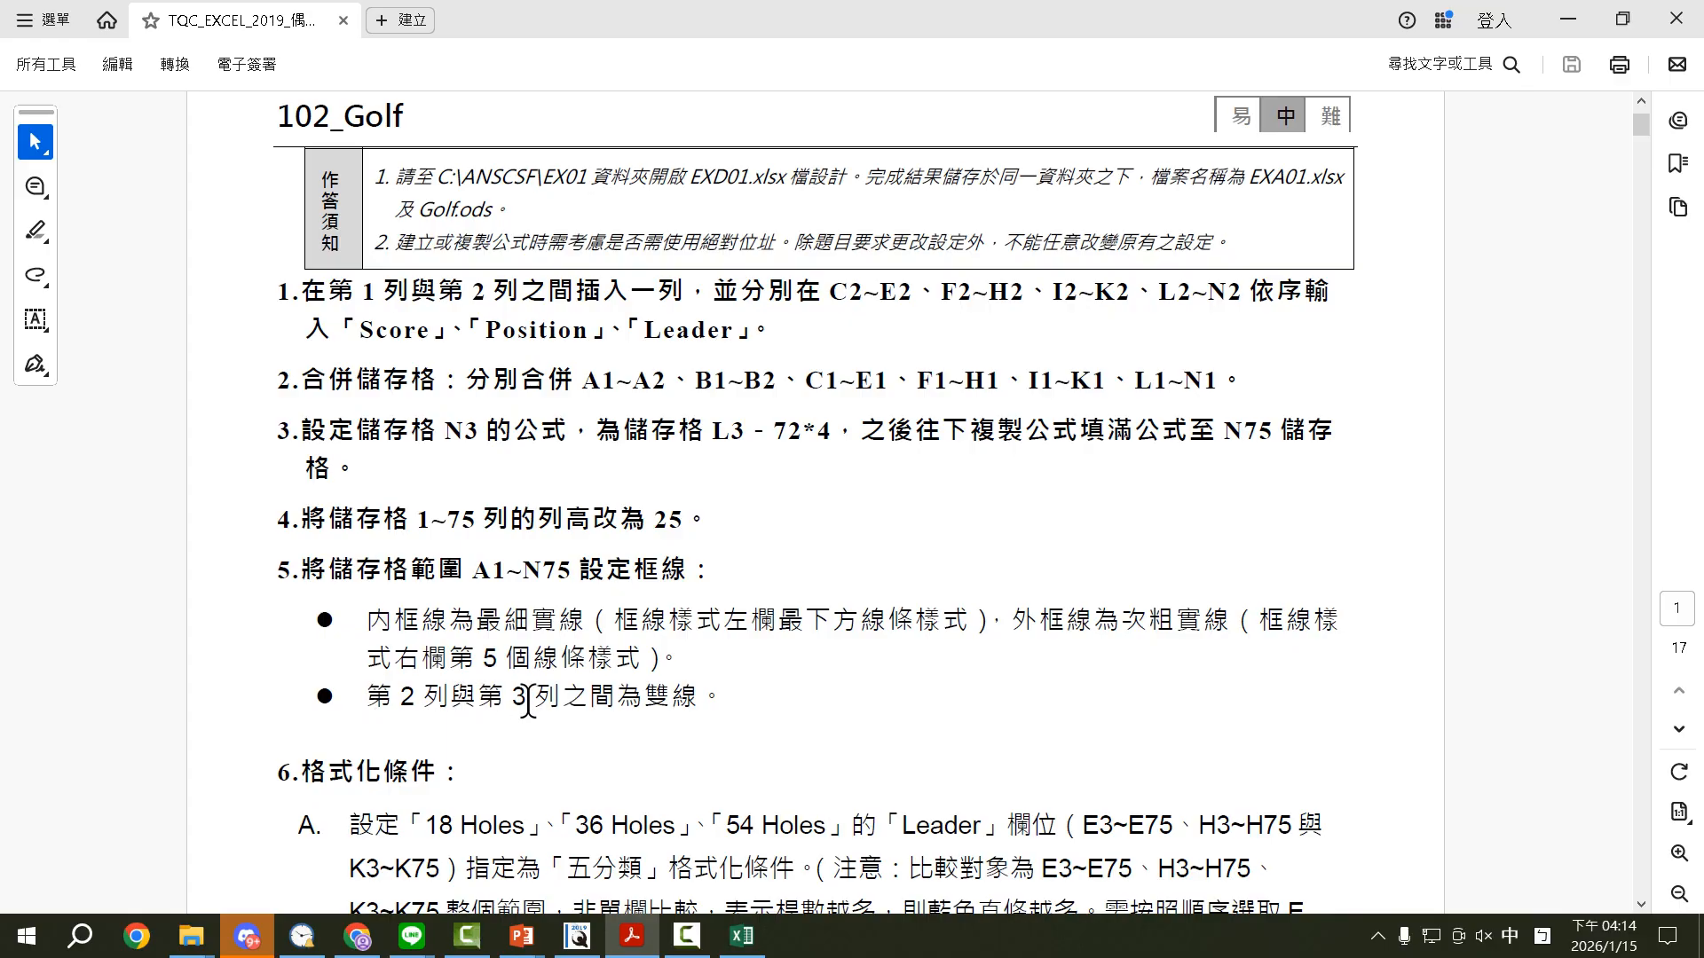
pyautogui.click(646, 942)
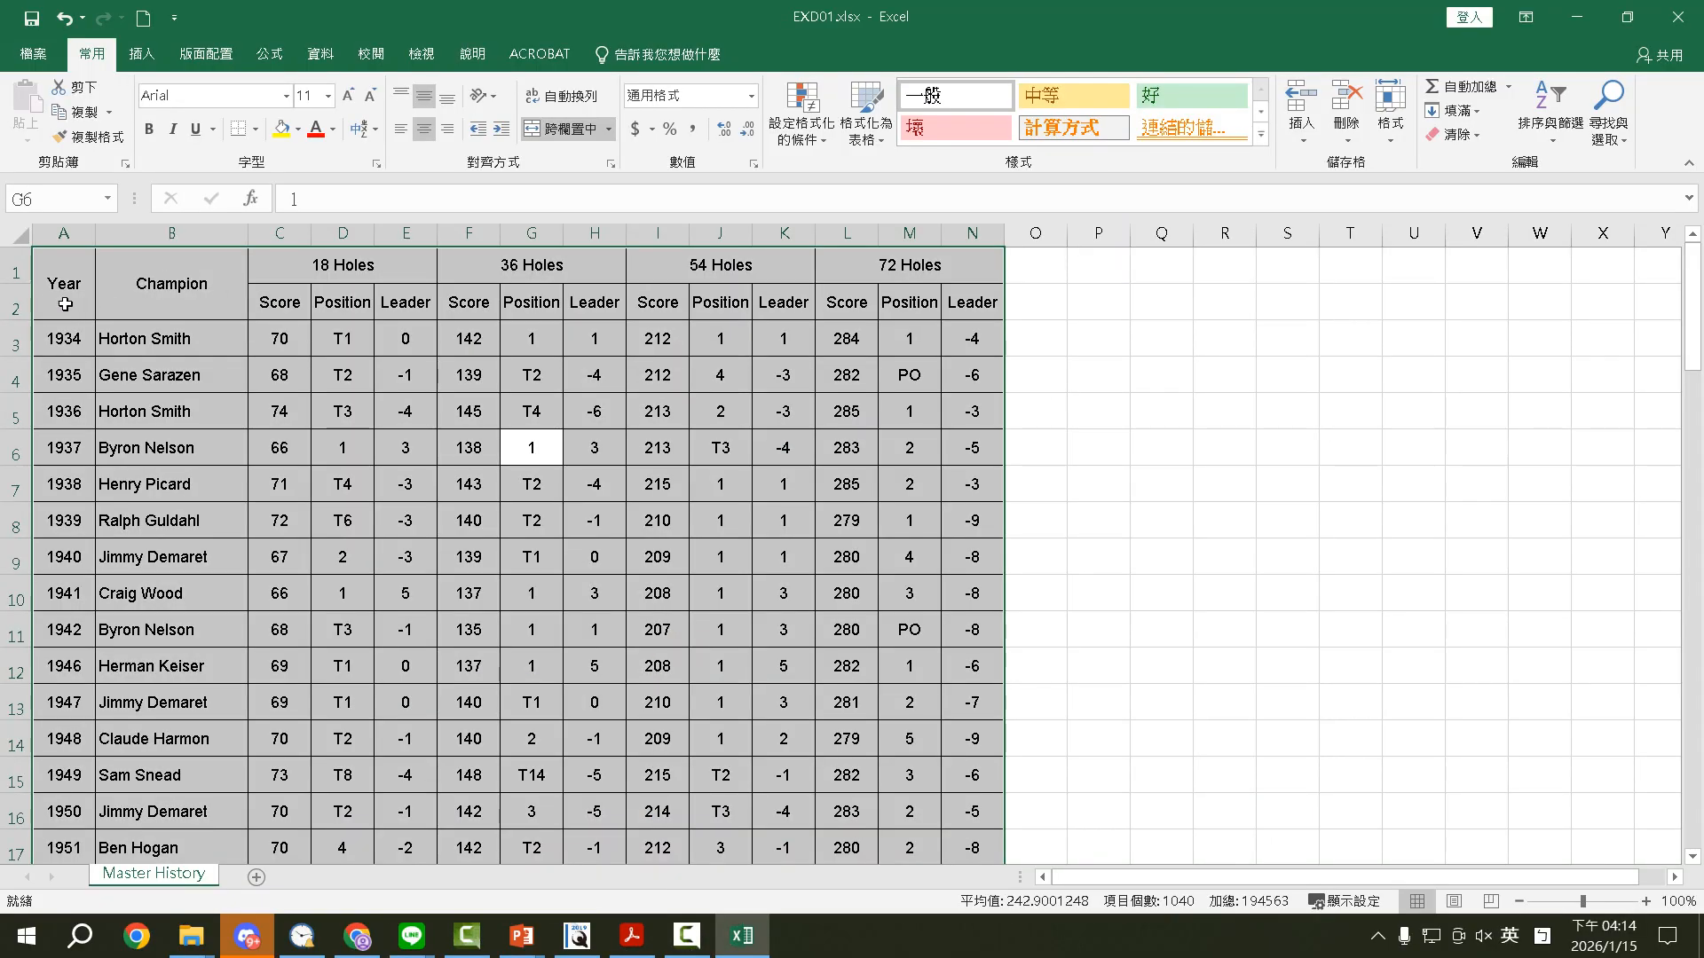
pyautogui.click(293, 331)
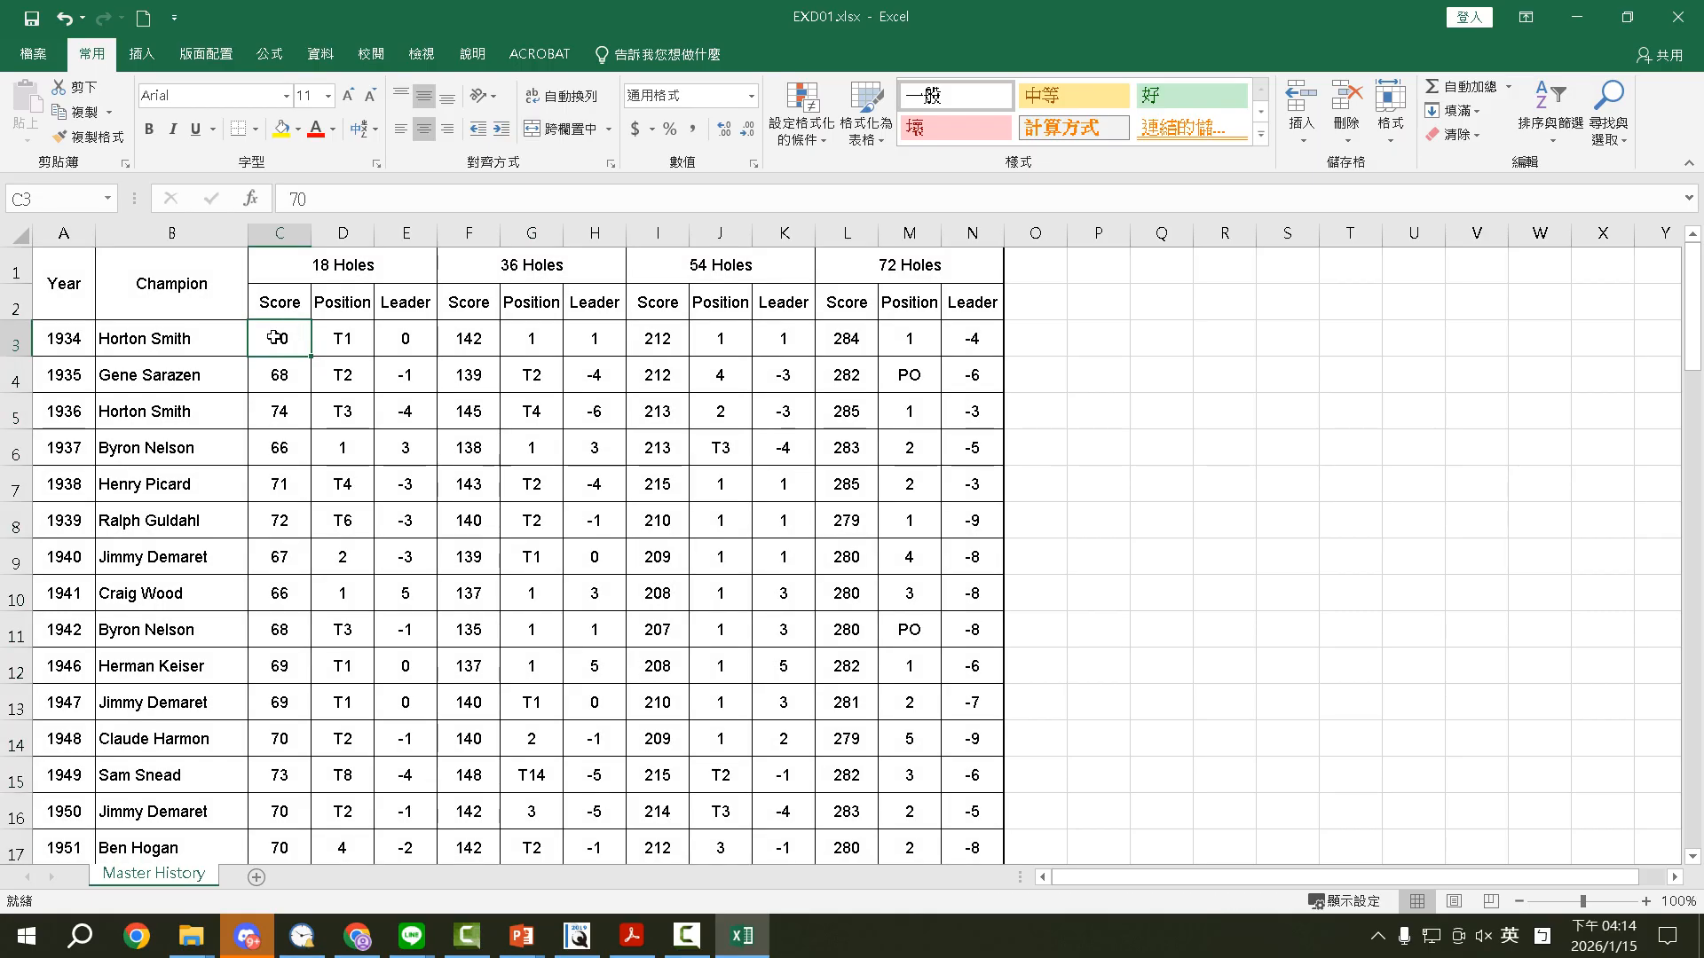
pyautogui.click(56, 336)
pyautogui.moveTo(63, 335); pyautogui.dragTo(954, 331)
pyautogui.click(16, 338)
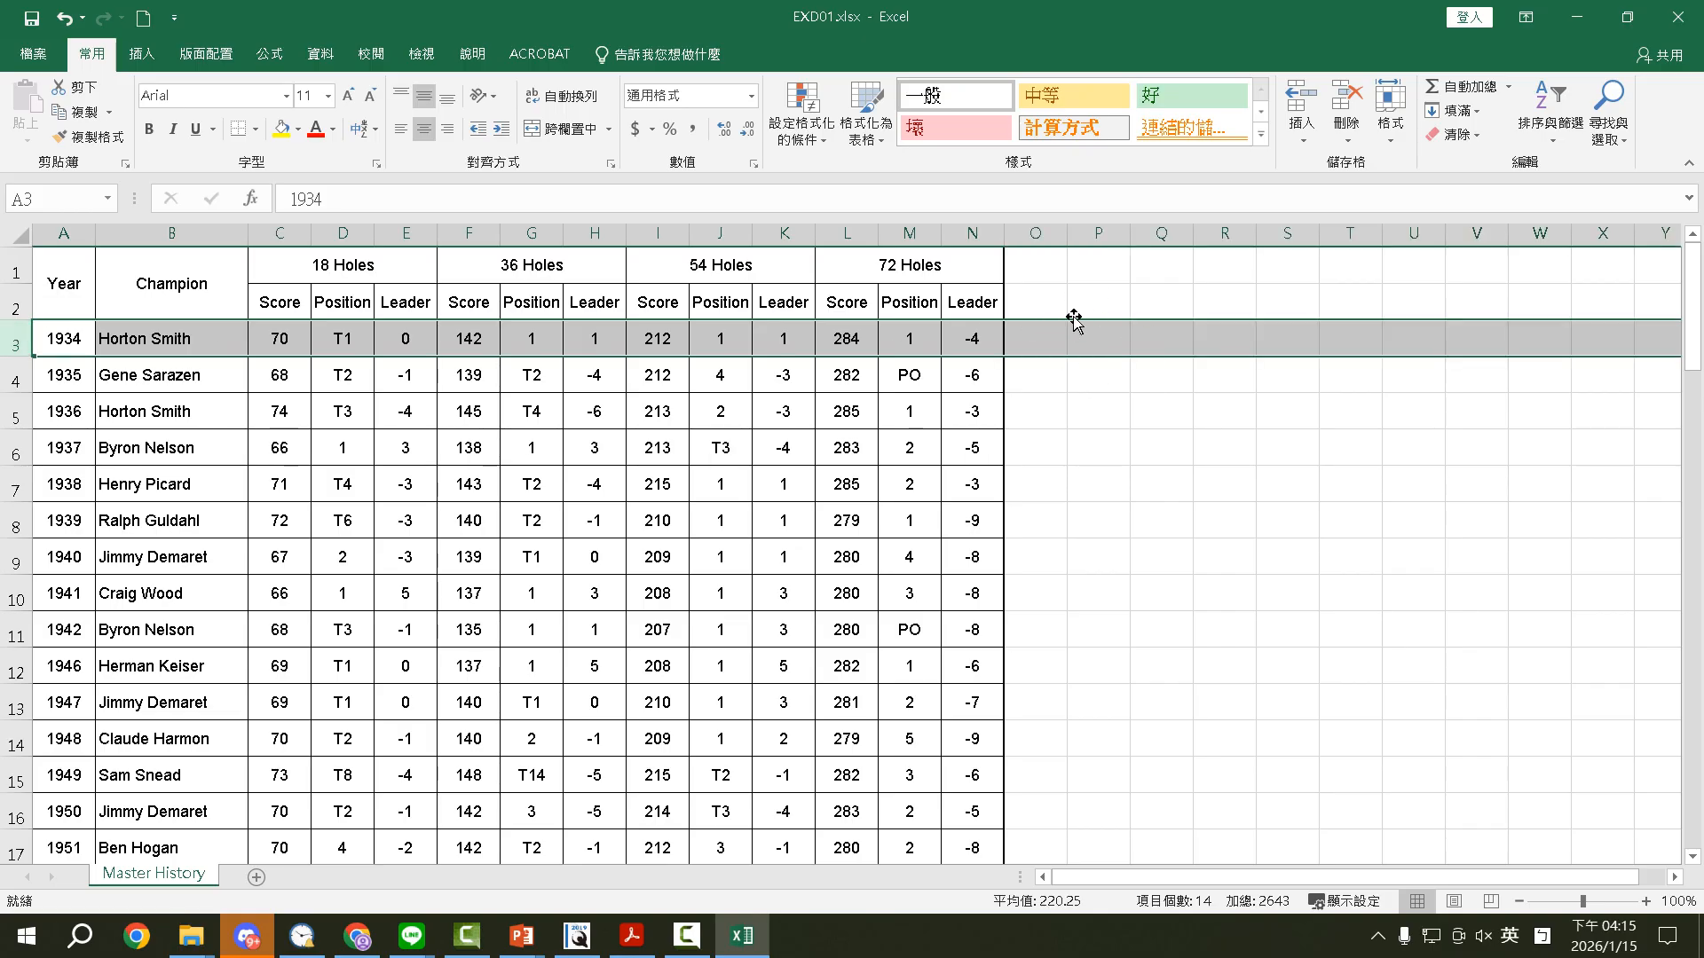
pyautogui.click(444, 346)
pyautogui.moveTo(75, 336); pyautogui.dragTo(967, 331)
# Step: Apply a double line to the top border of A3:N3
pyautogui.click(373, 162)
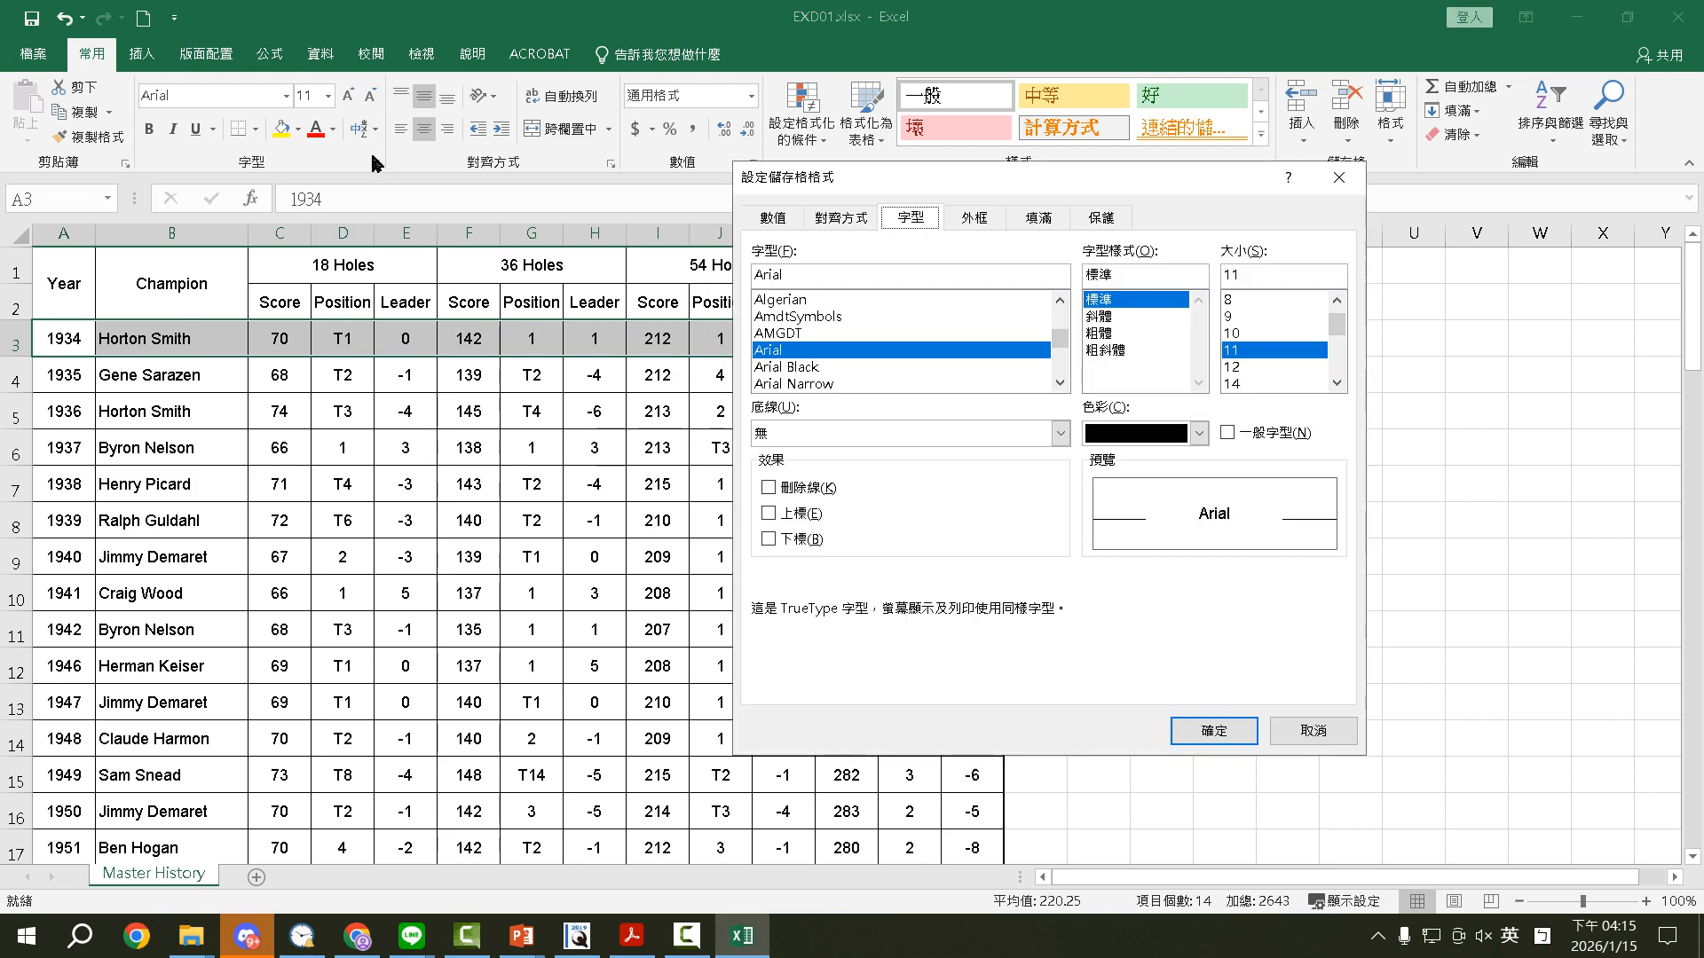
pyautogui.click(968, 220)
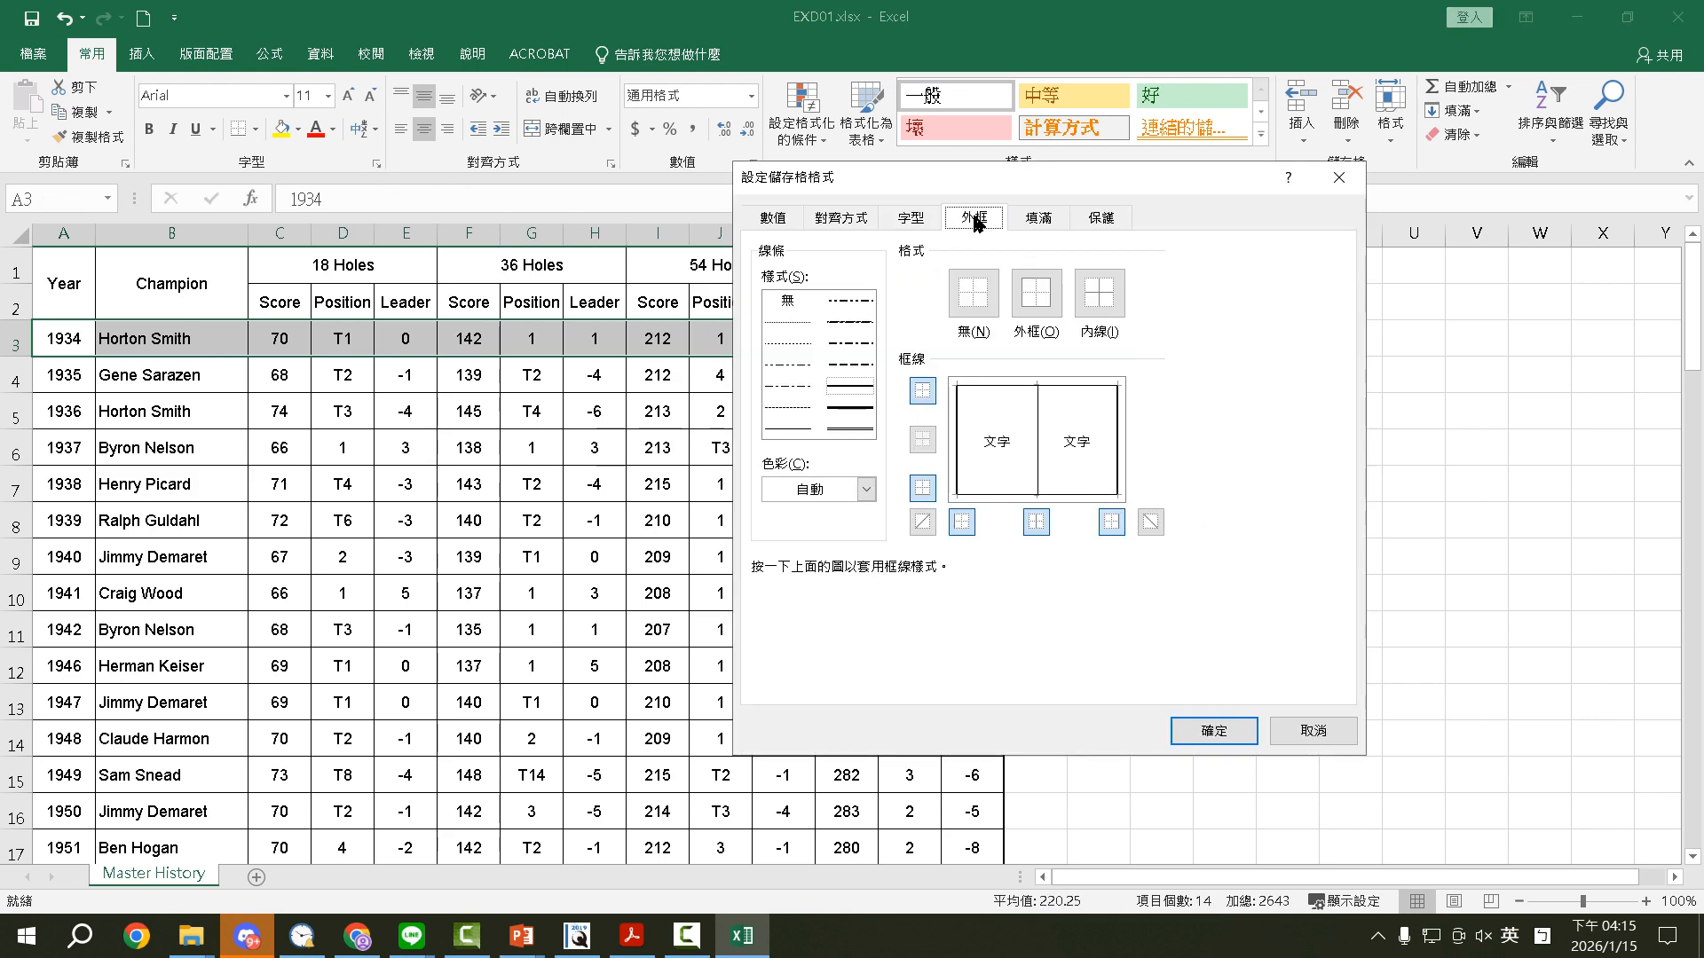
pyautogui.click(866, 431)
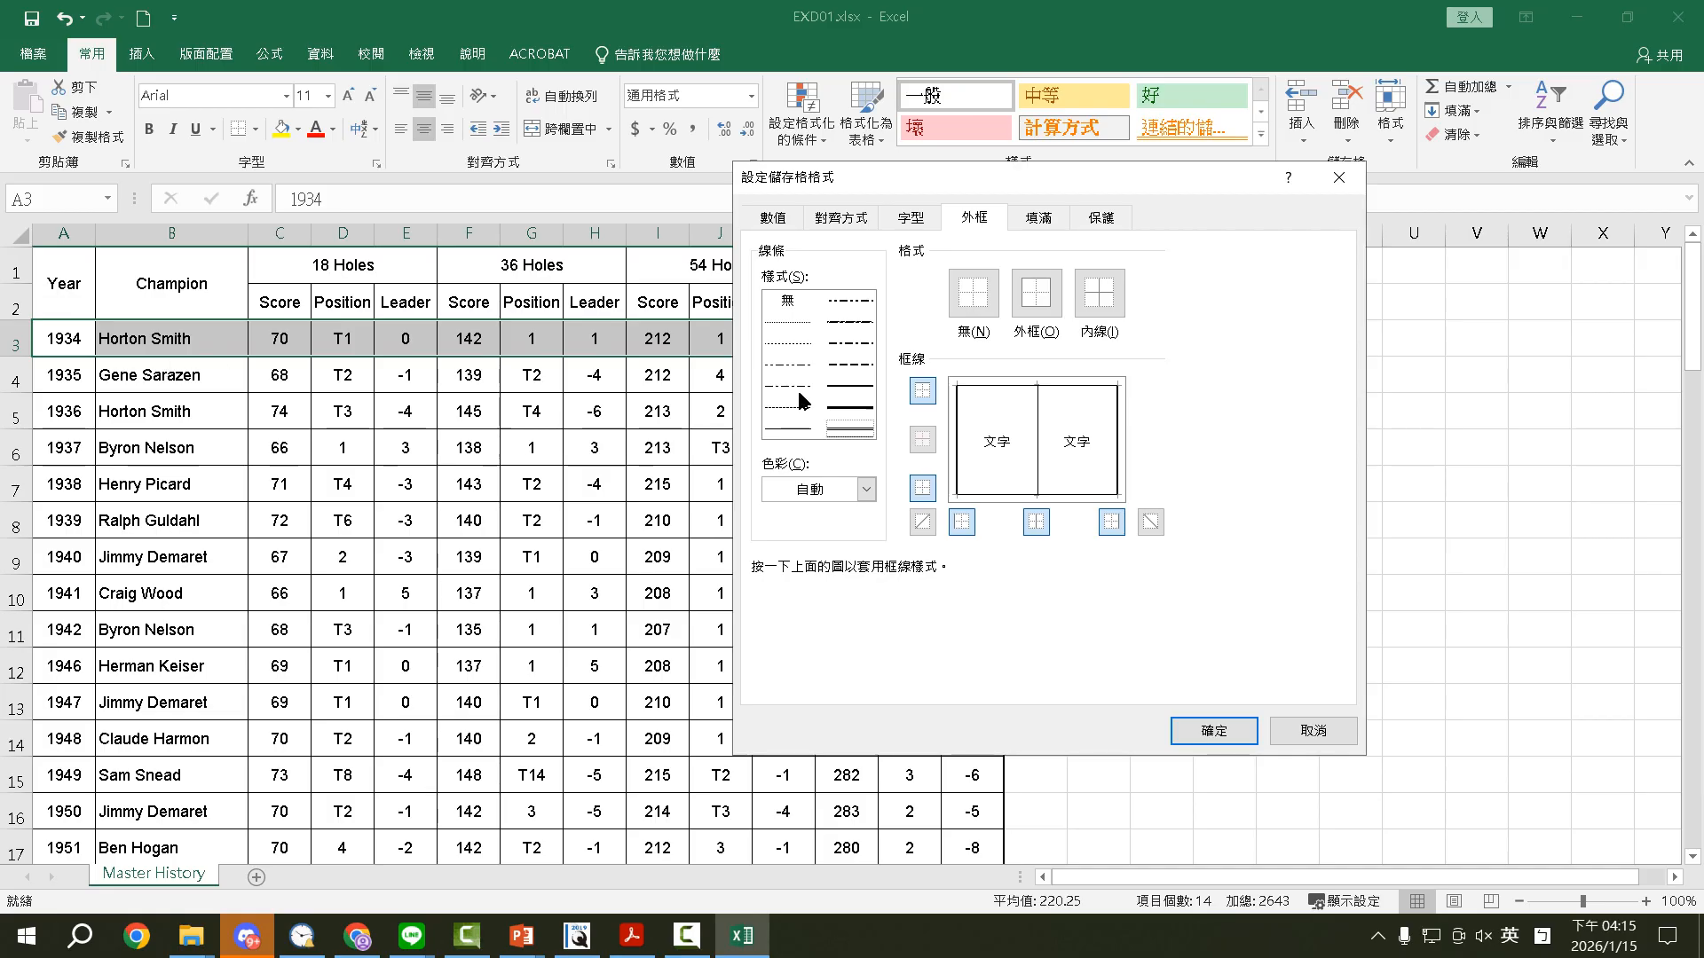
pyautogui.click(998, 393)
pyautogui.click(1241, 735)
pyautogui.click(606, 470)
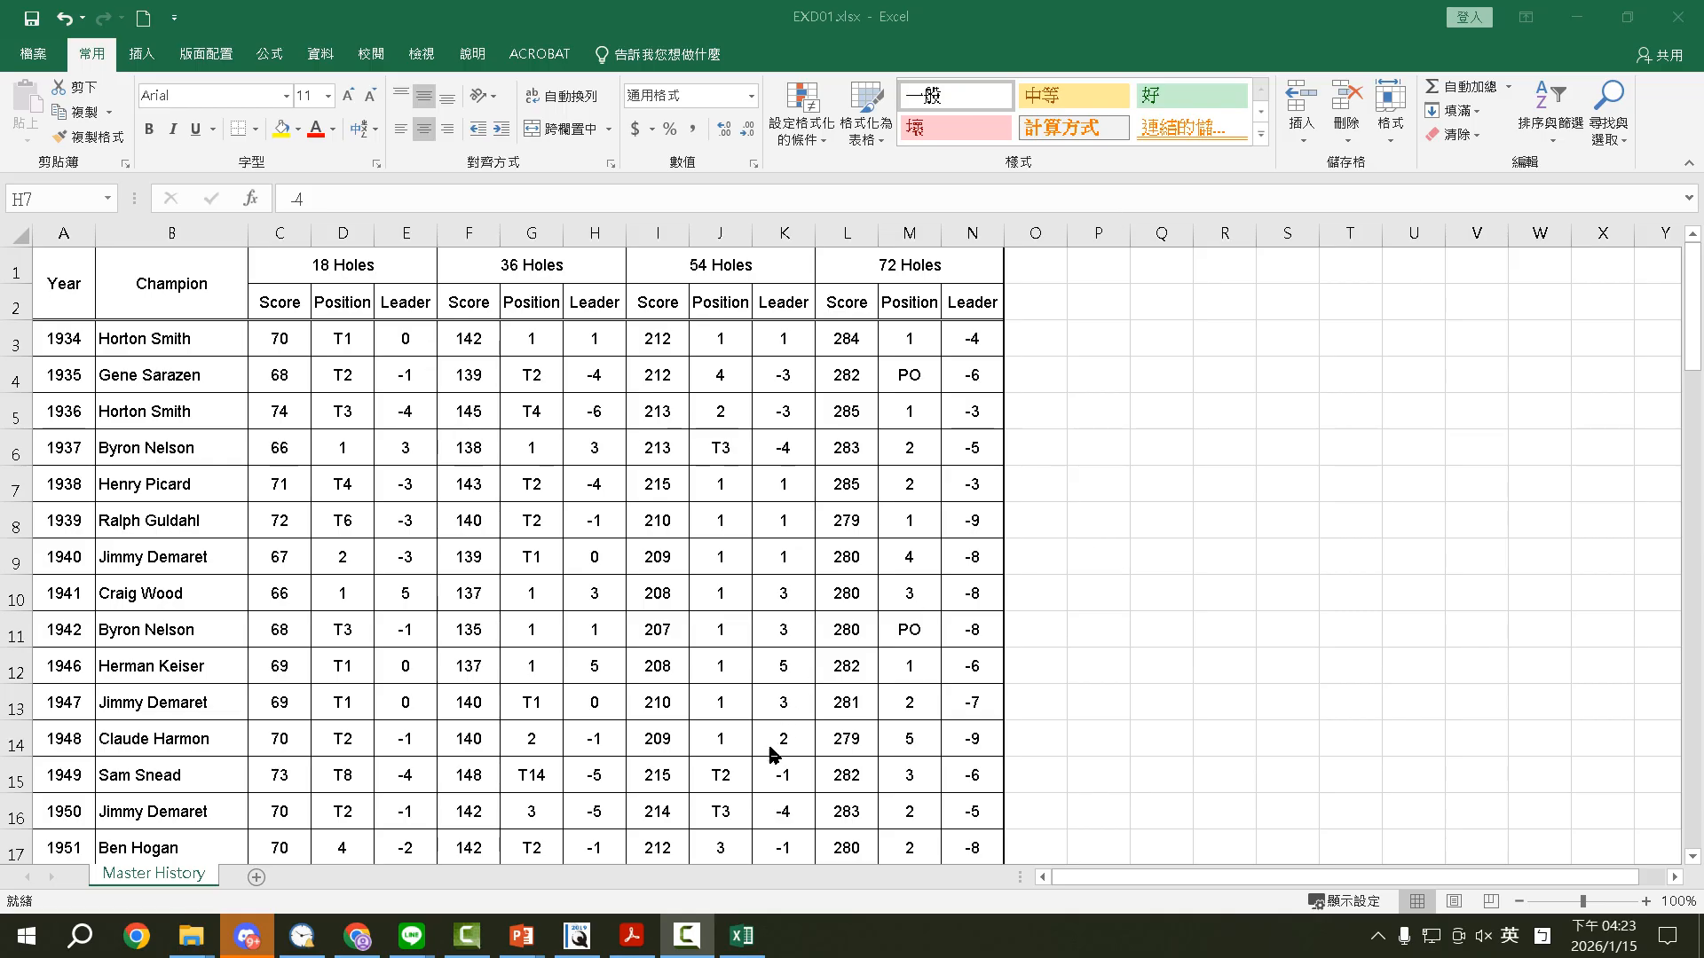
# Step: Read part A of the PDF's sixth task on conditional formatting and return to the Excel worksheet
pyautogui.click(651, 937)
pyautogui.scroll(-3, 852, 545)
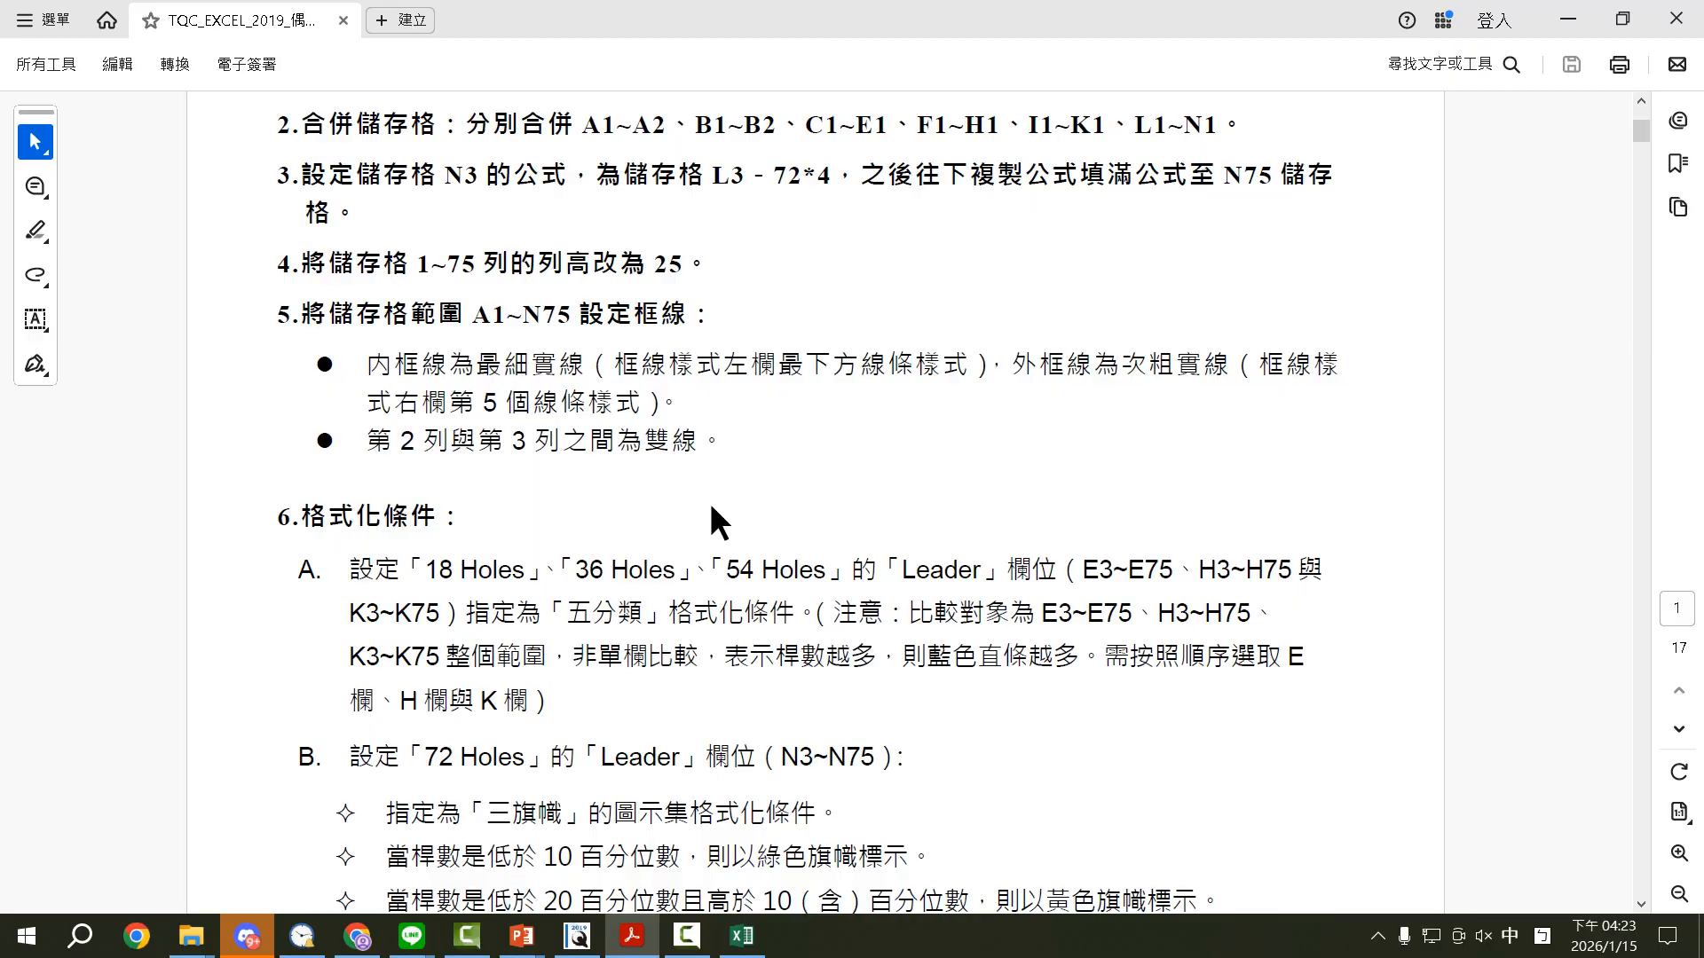
pyautogui.scroll(-1, 710, 502)
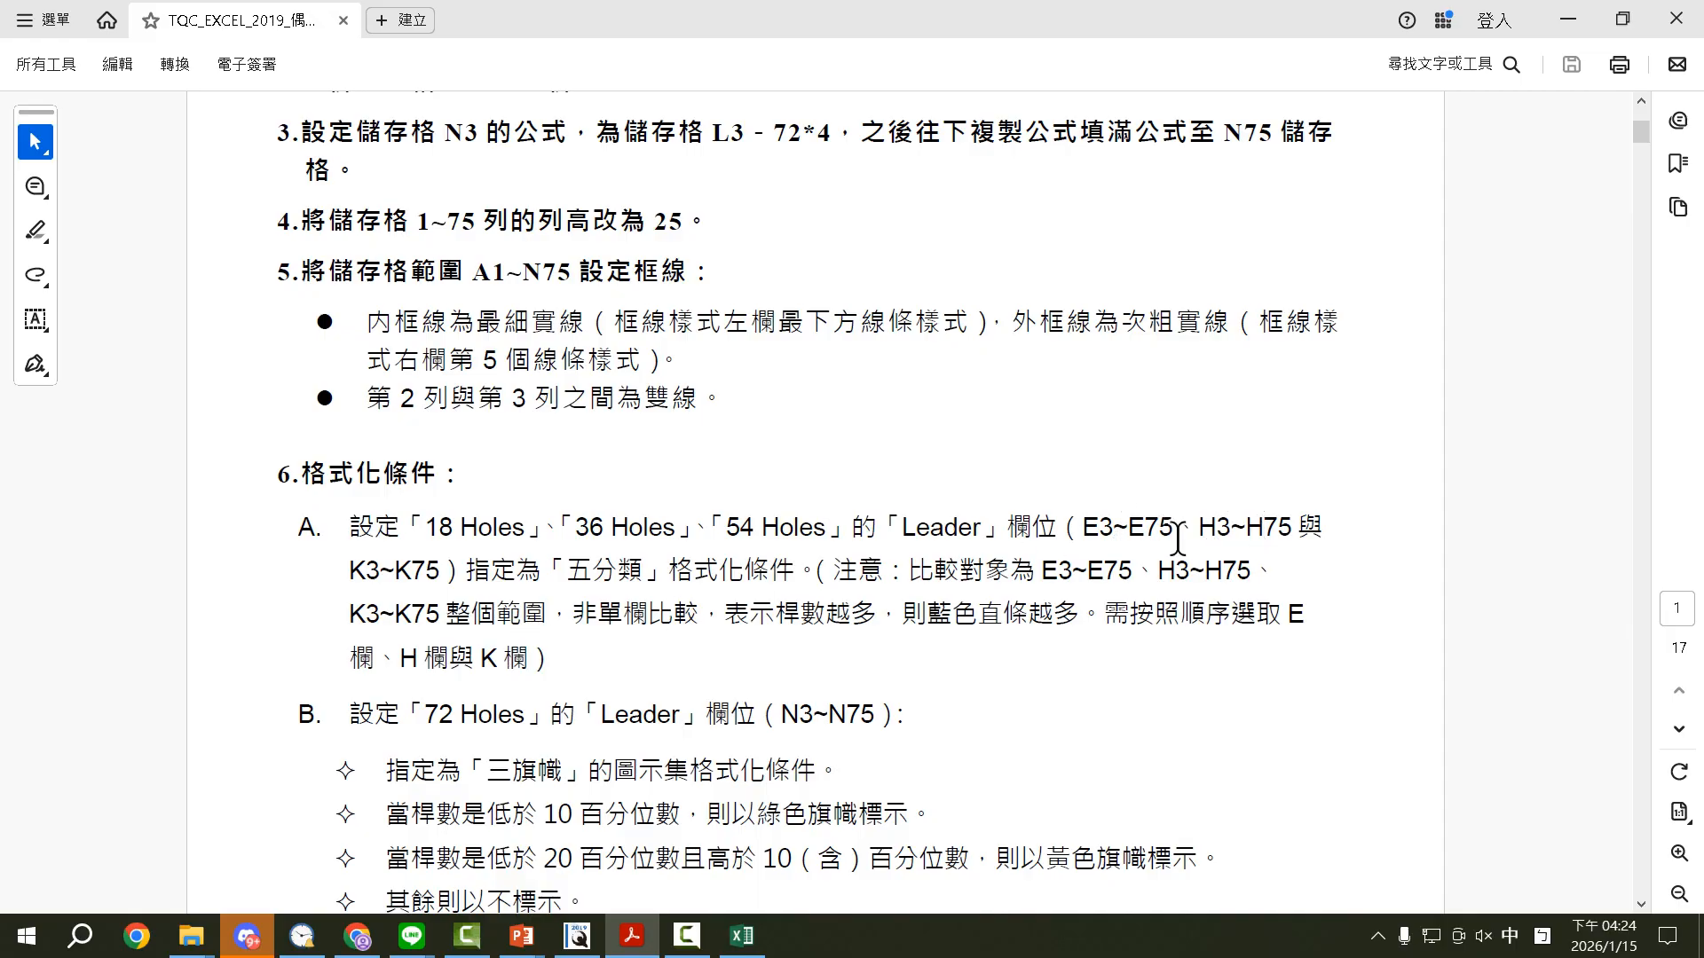
pyautogui.click(632, 936)
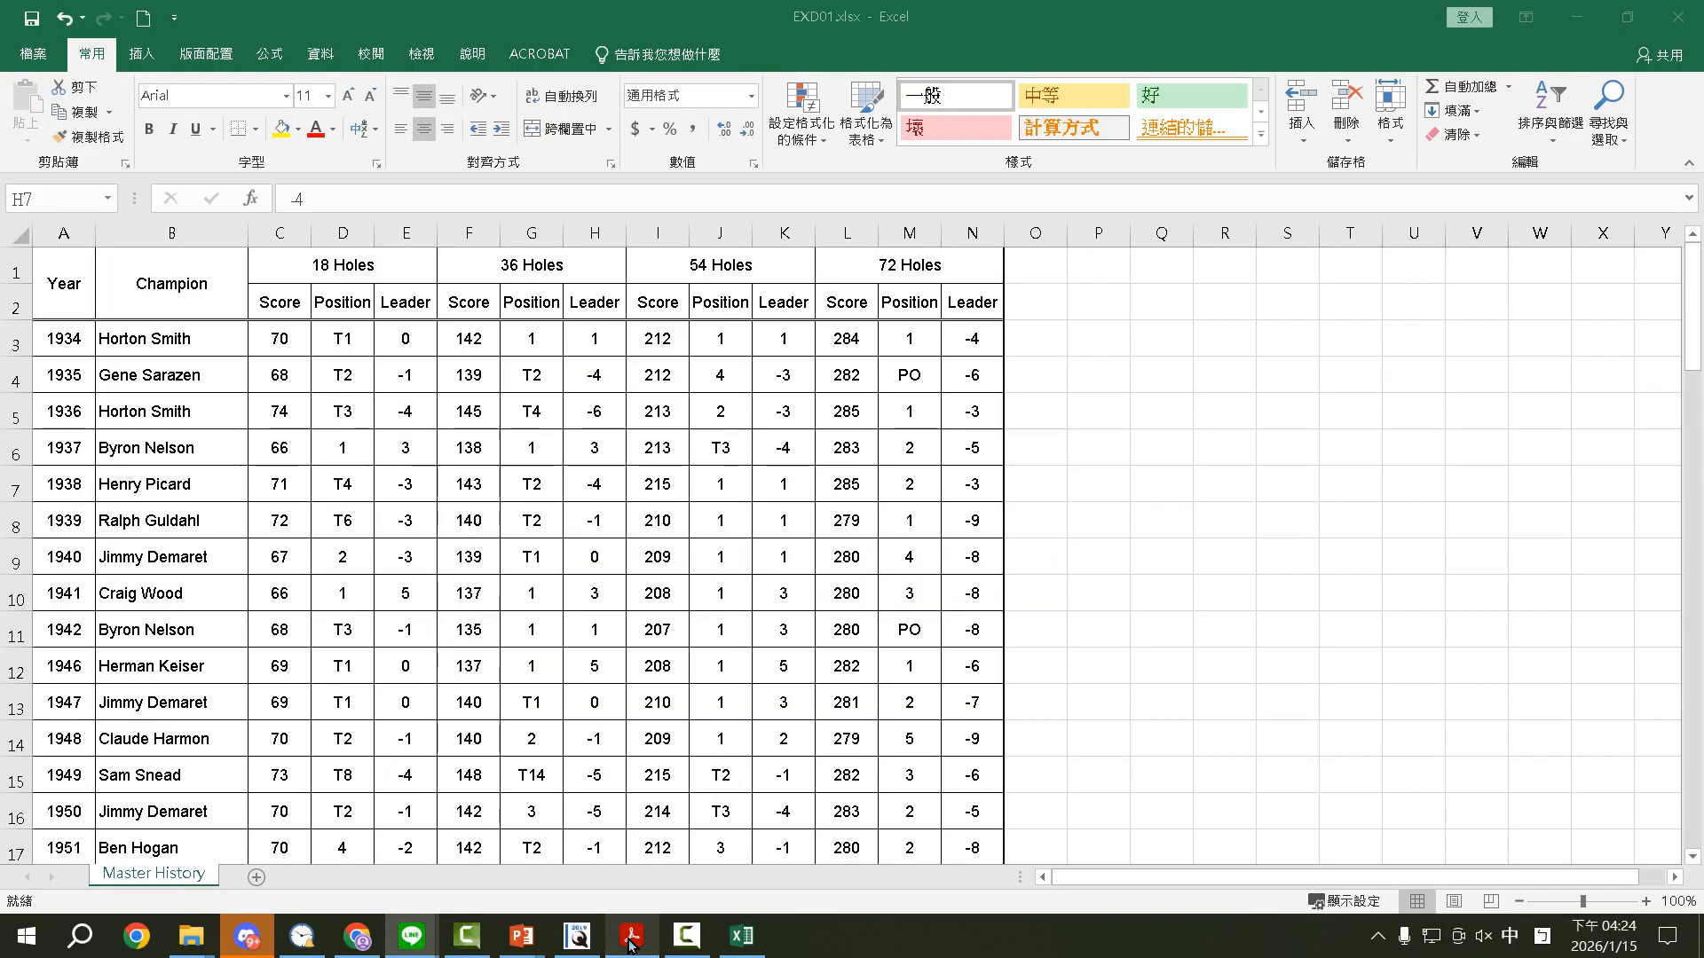
# Step: Select the Leader ranges E3:E75, H3:H75 and K3:K75 together, in that order
pyautogui.click(408, 337)
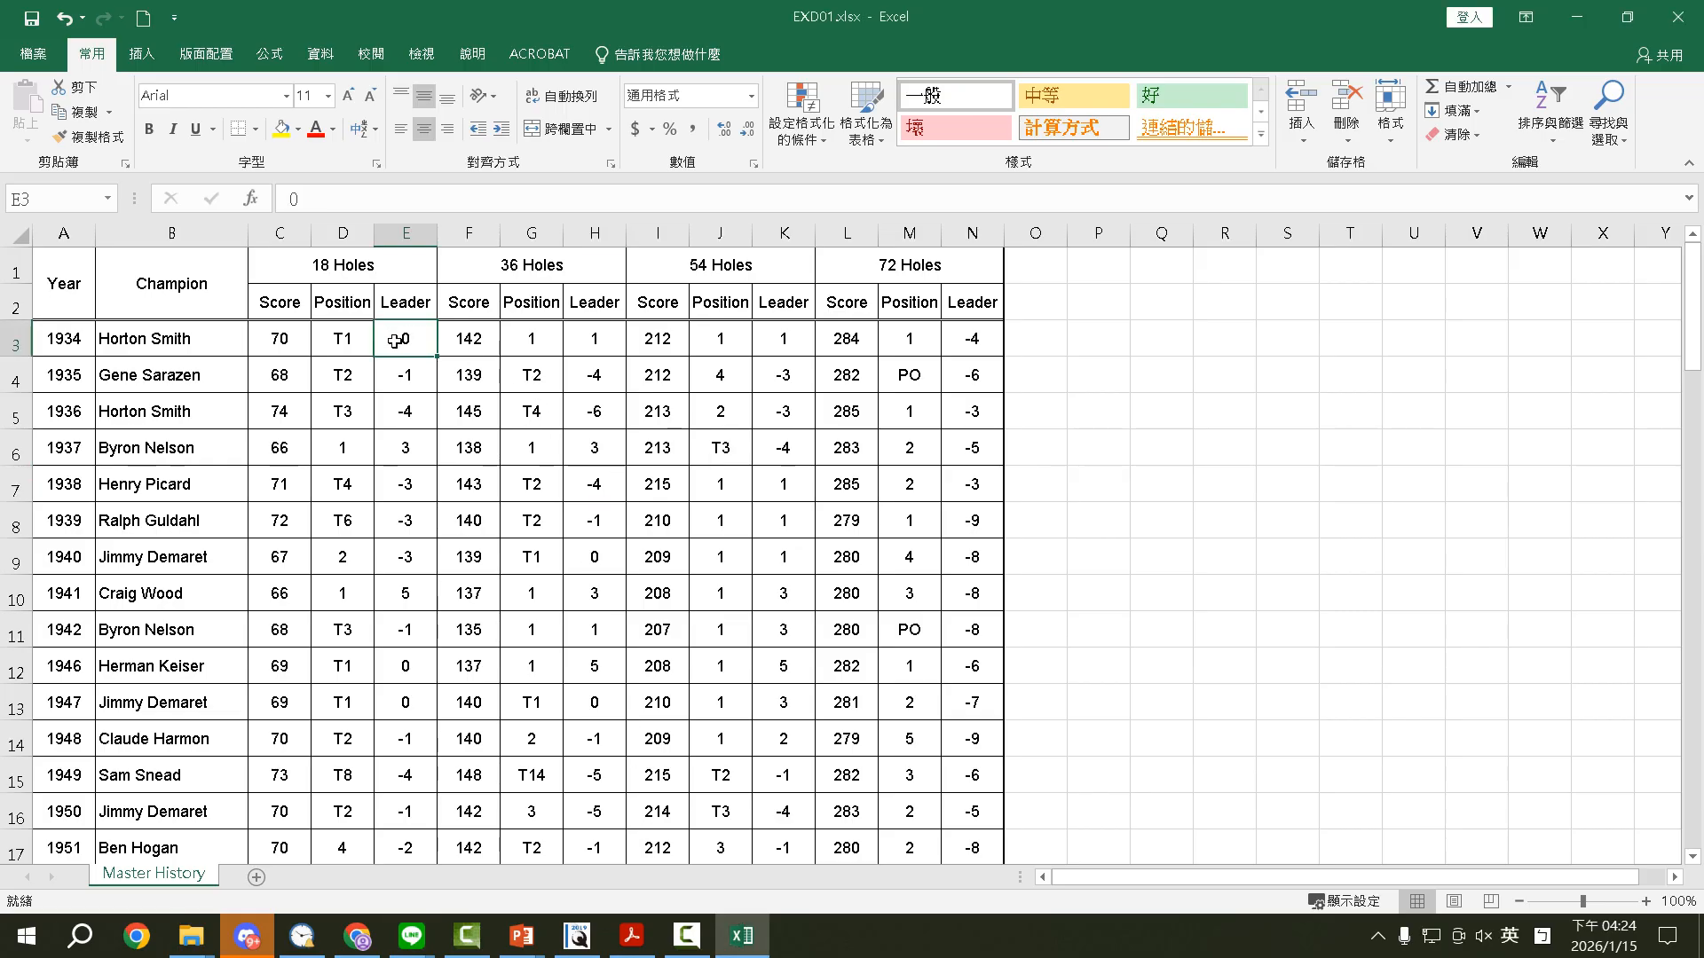
pyautogui.hotkey('ctrl', 'shift', 'Down')
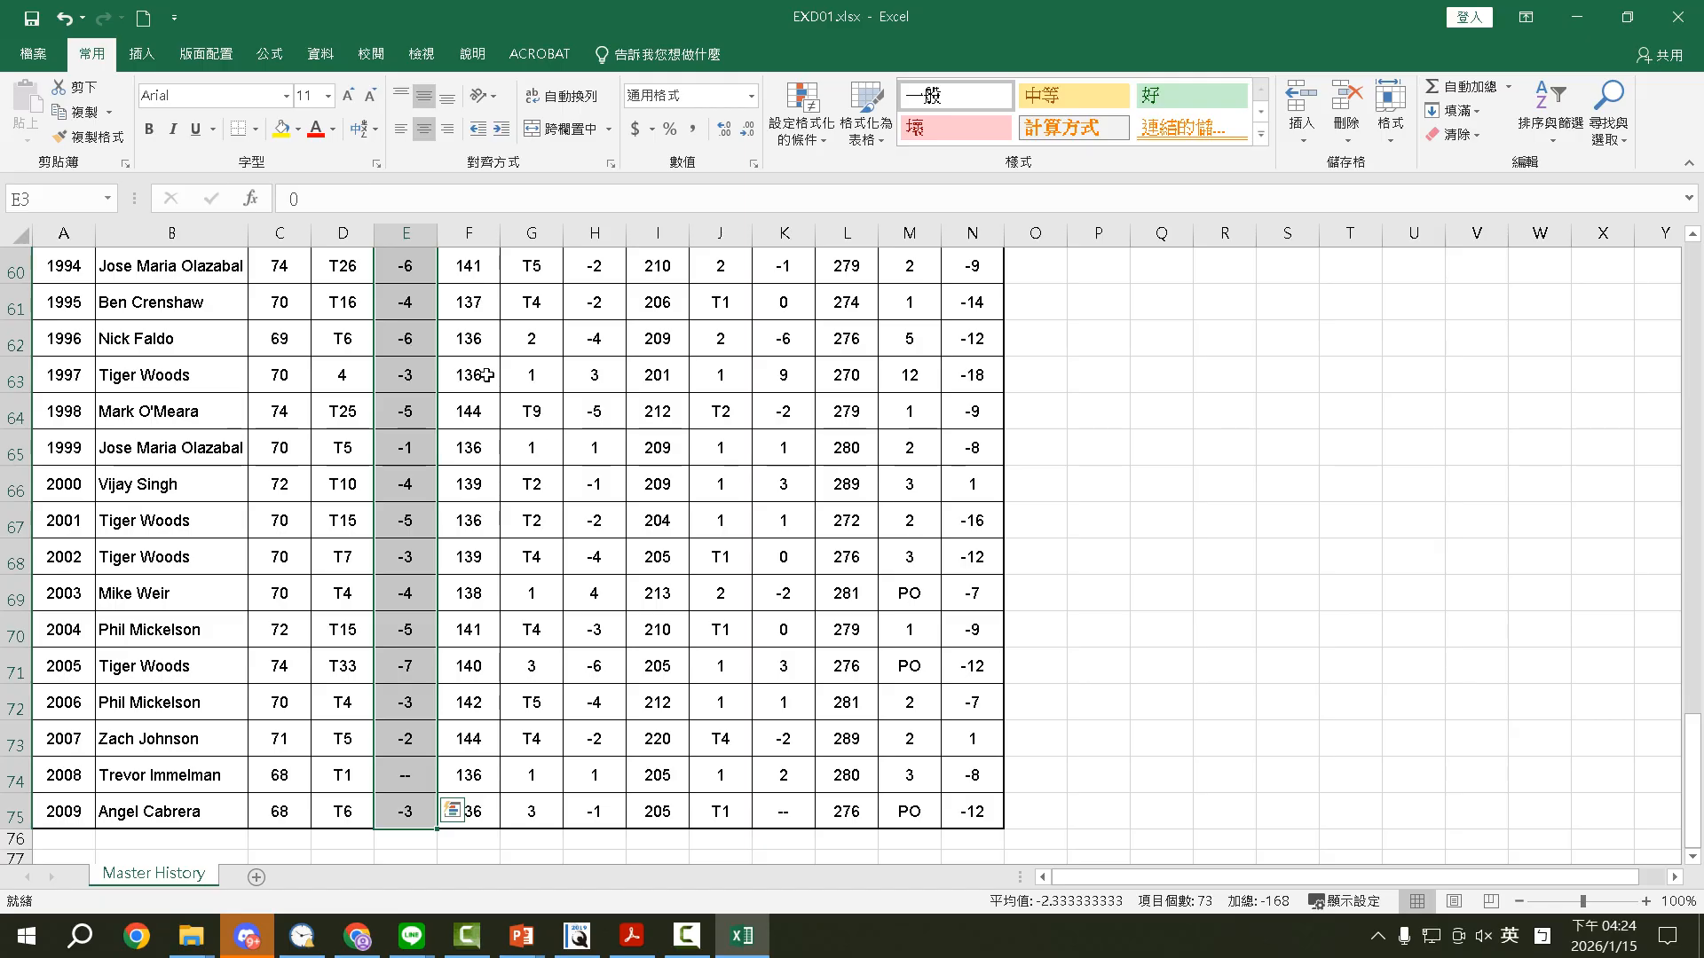
pyautogui.scroll(5, 590, 499)
pyautogui.scroll(15, 590, 499)
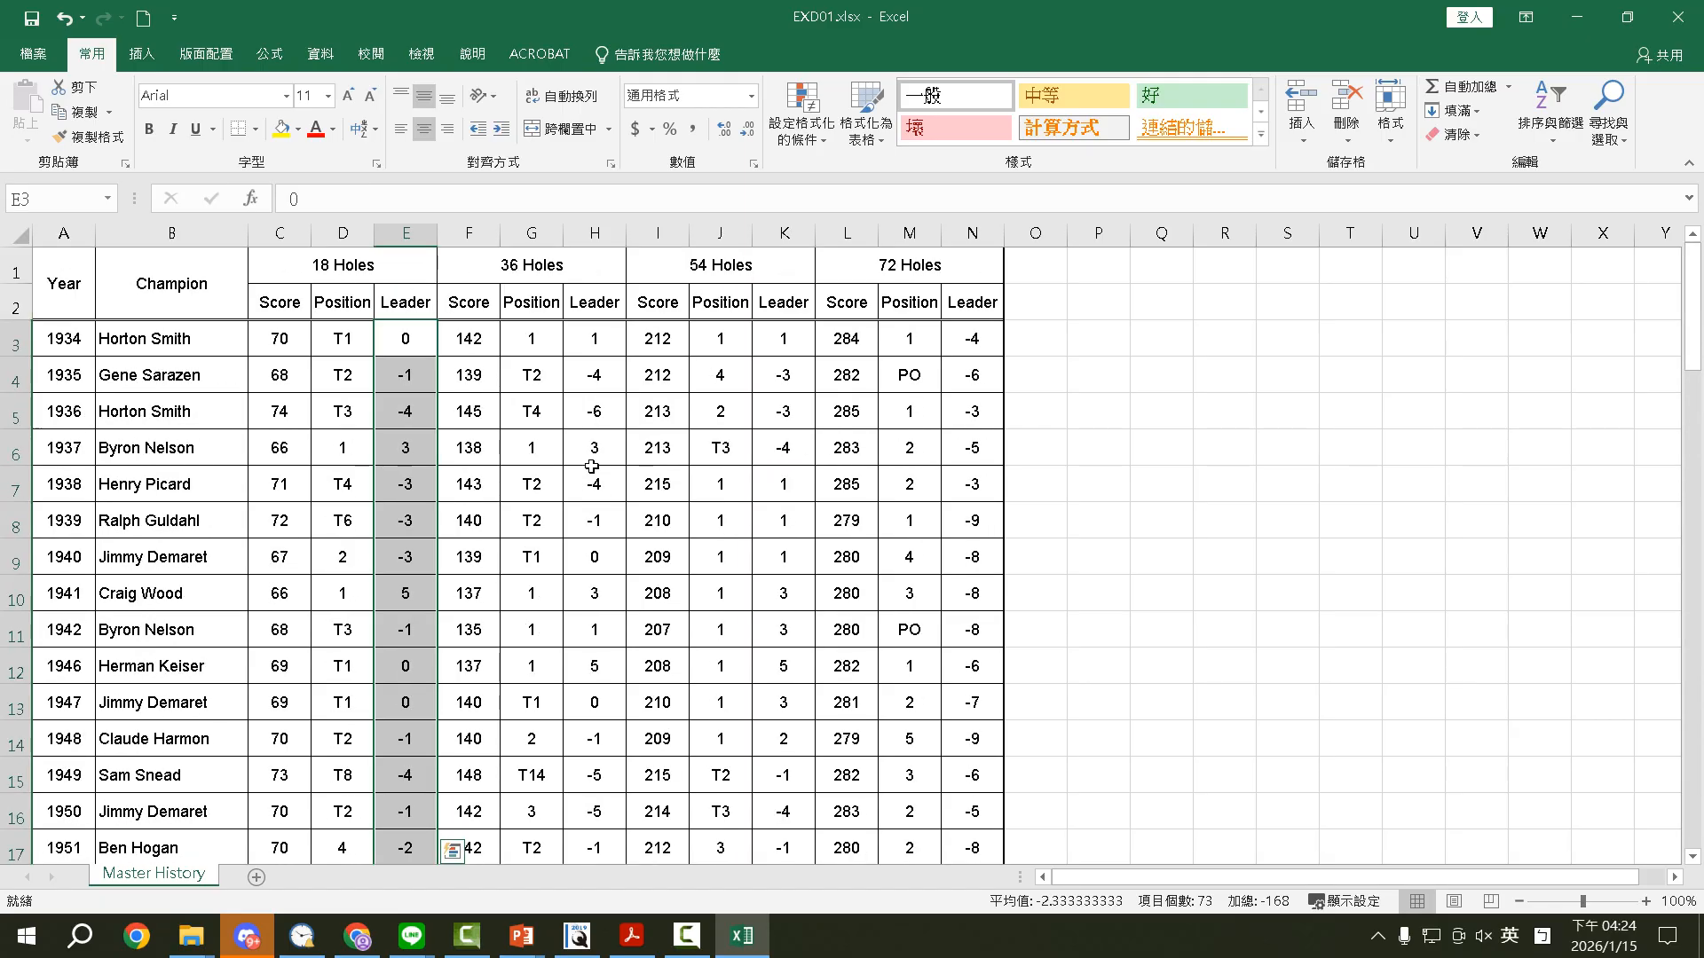
pyautogui.keyDown('ctrl'); pyautogui.click(592, 338); pyautogui.keyUp('ctrl')
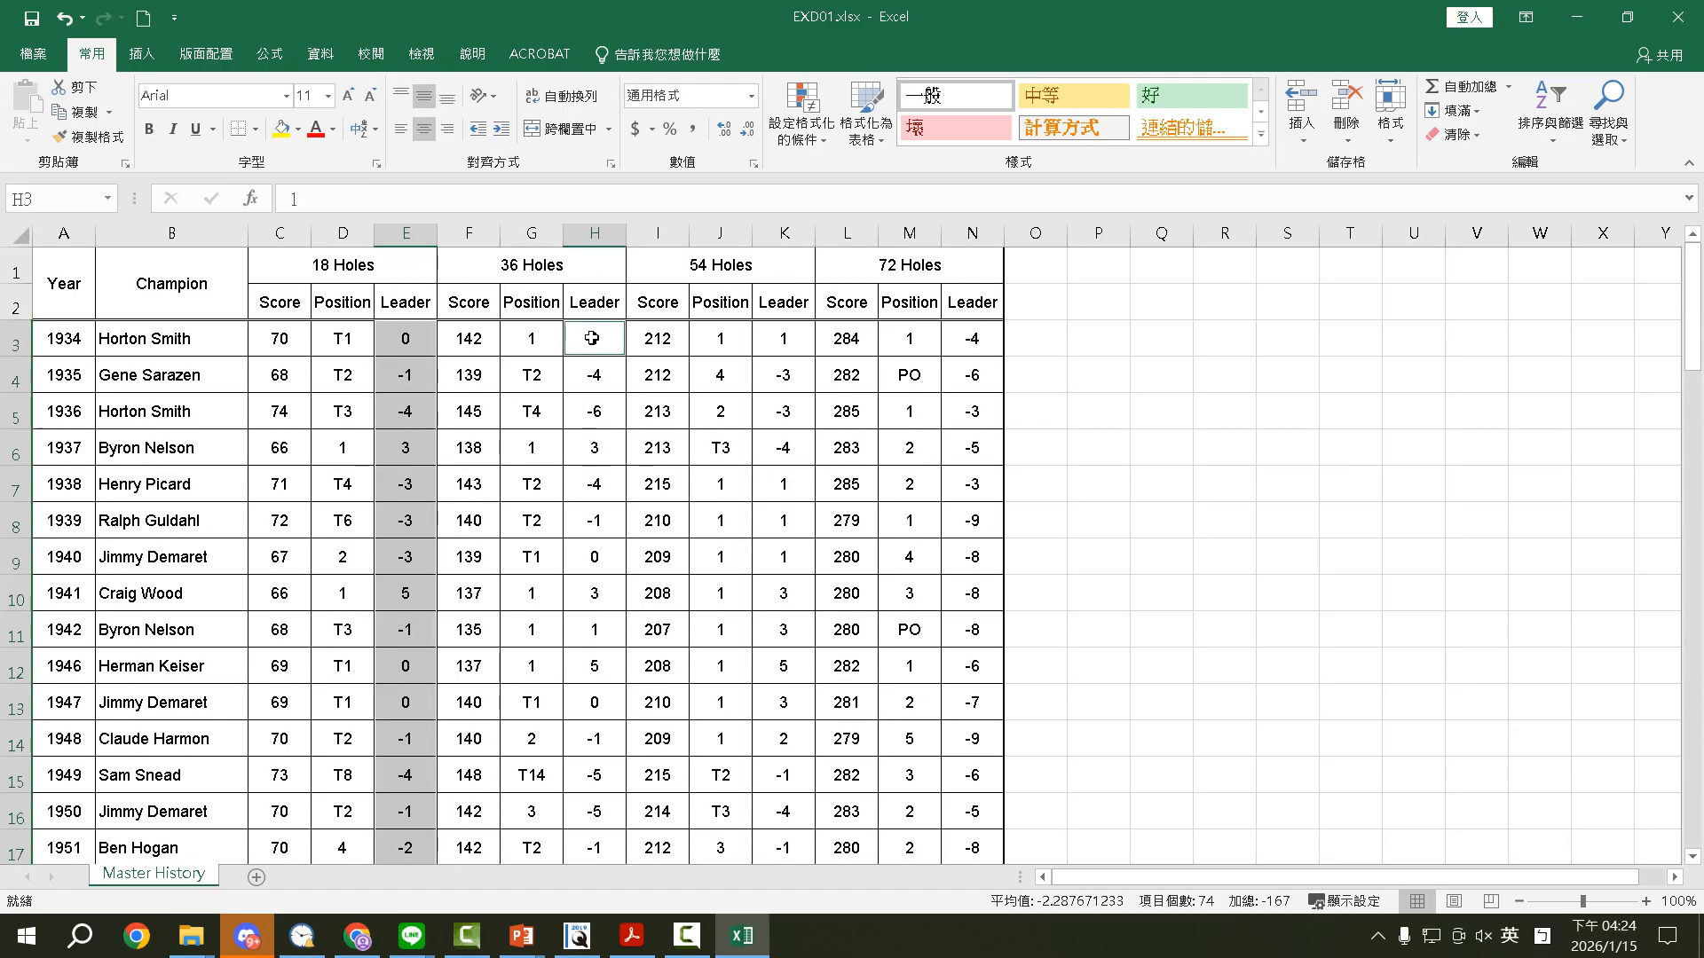
pyautogui.hotkey('ctrl', 'shift', 'Down')
pyautogui.scroll(10, 796, 355)
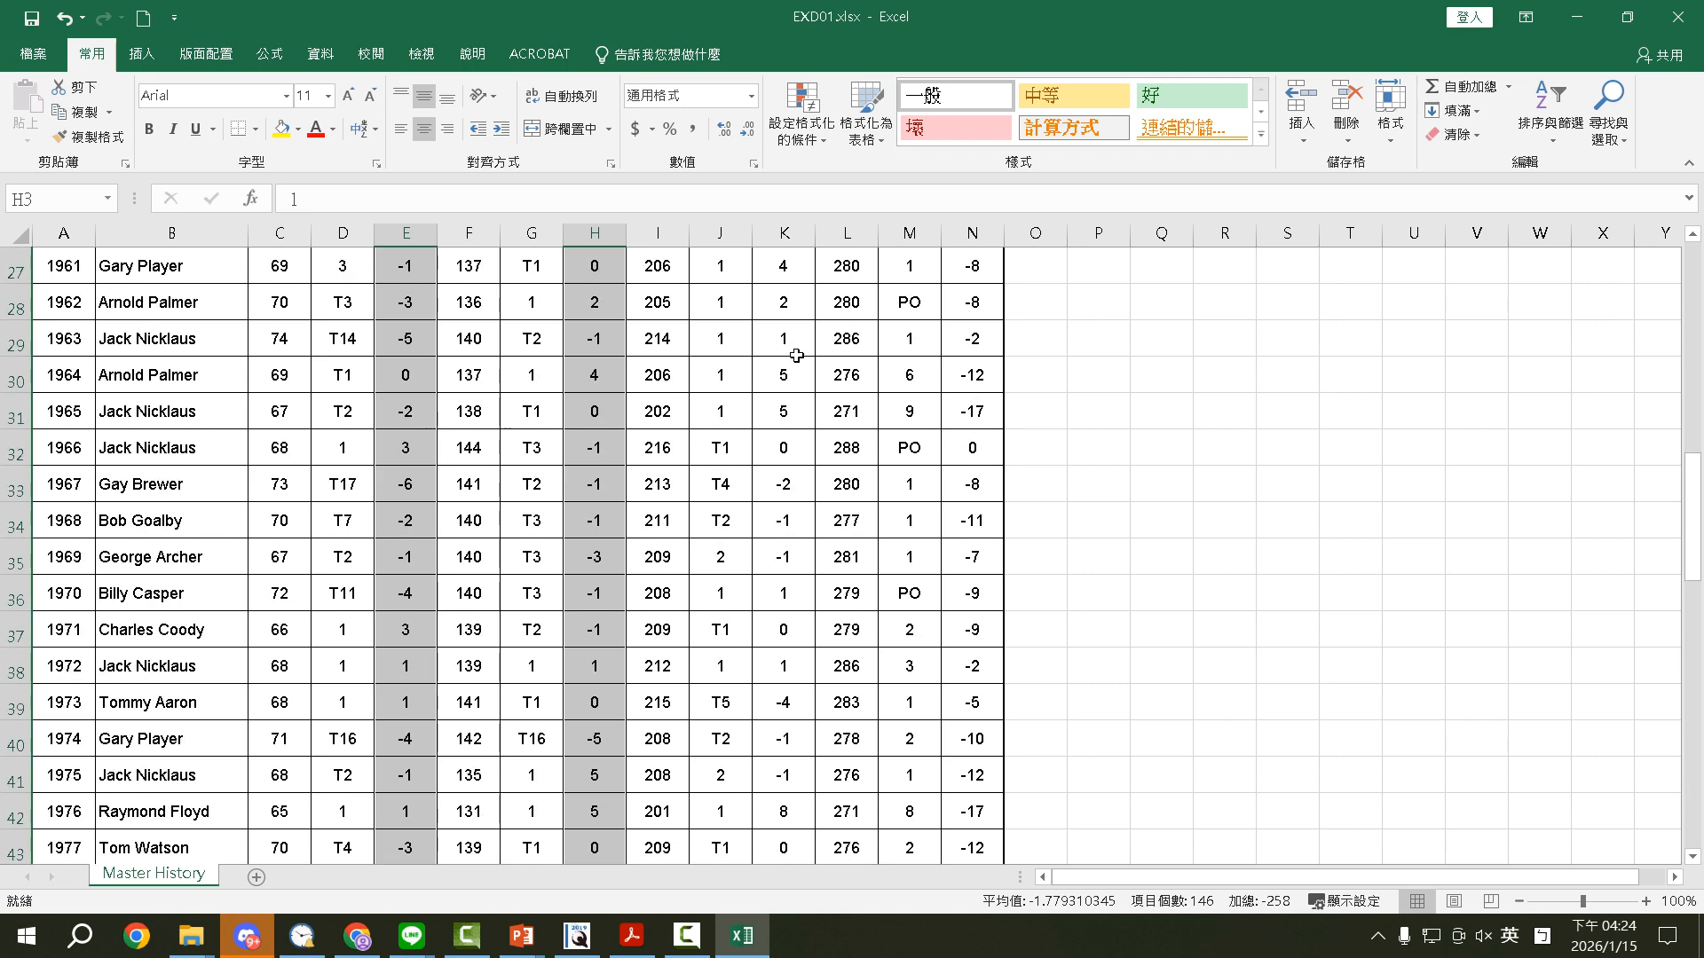
pyautogui.scroll(9, 796, 355)
pyautogui.keyDown('ctrl'); pyautogui.click(782, 339); pyautogui.keyUp('ctrl')
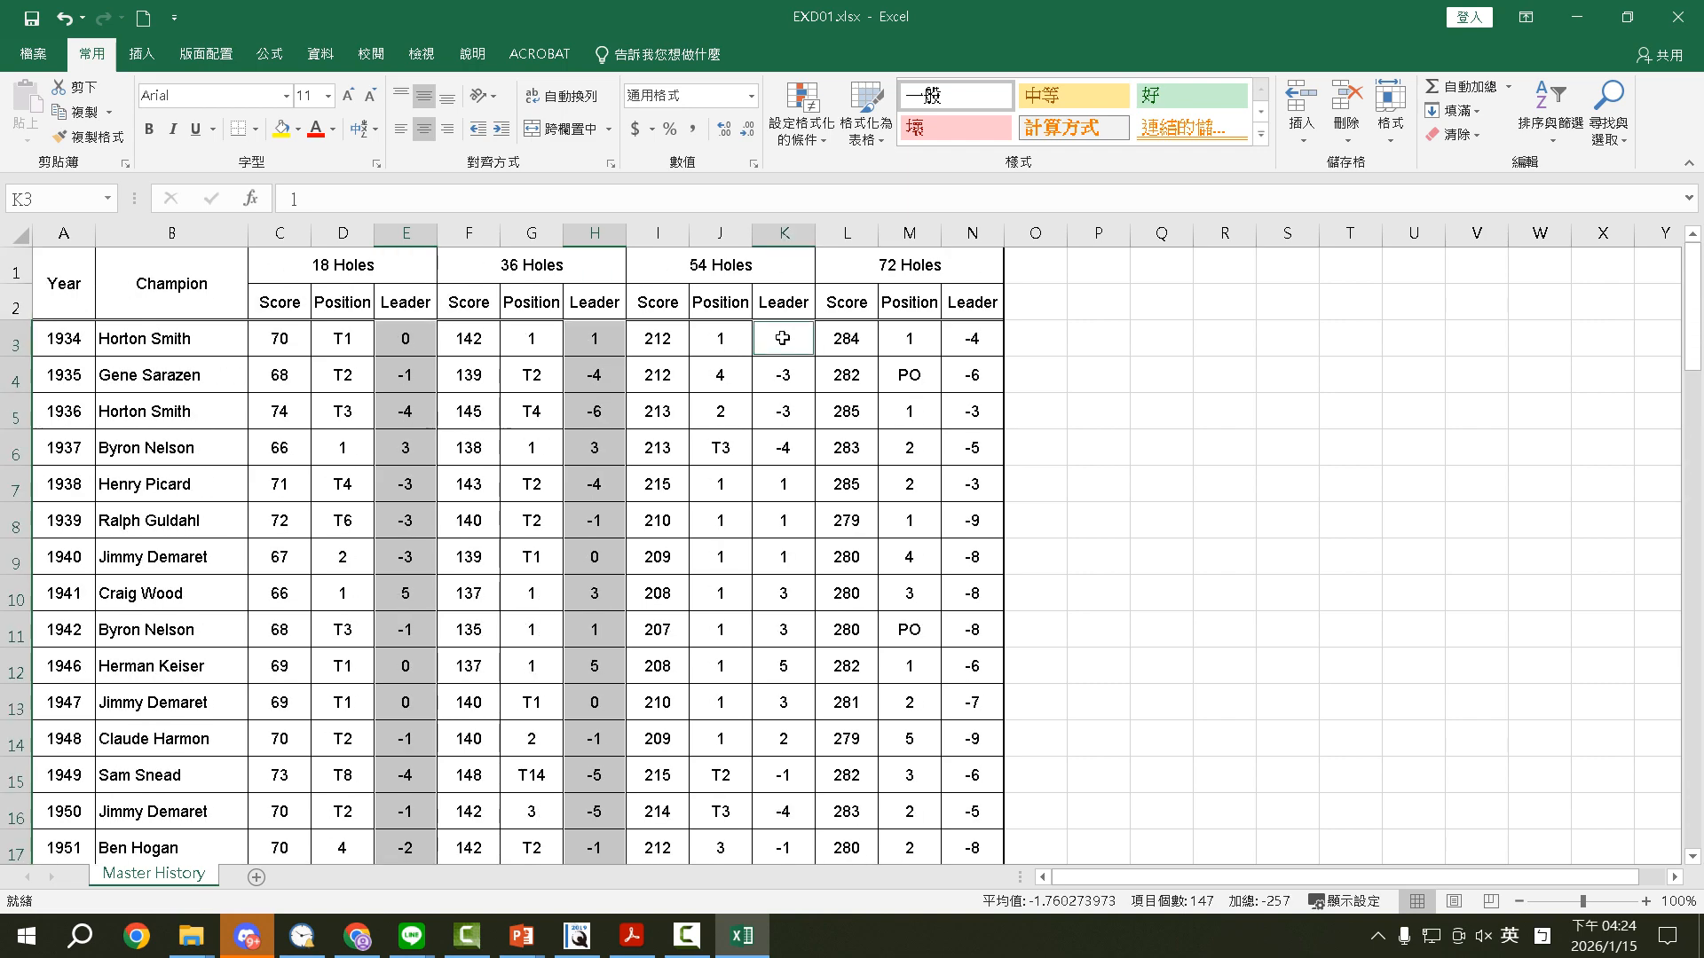
pyautogui.hotkey('ctrl', 'shift', 'Down')
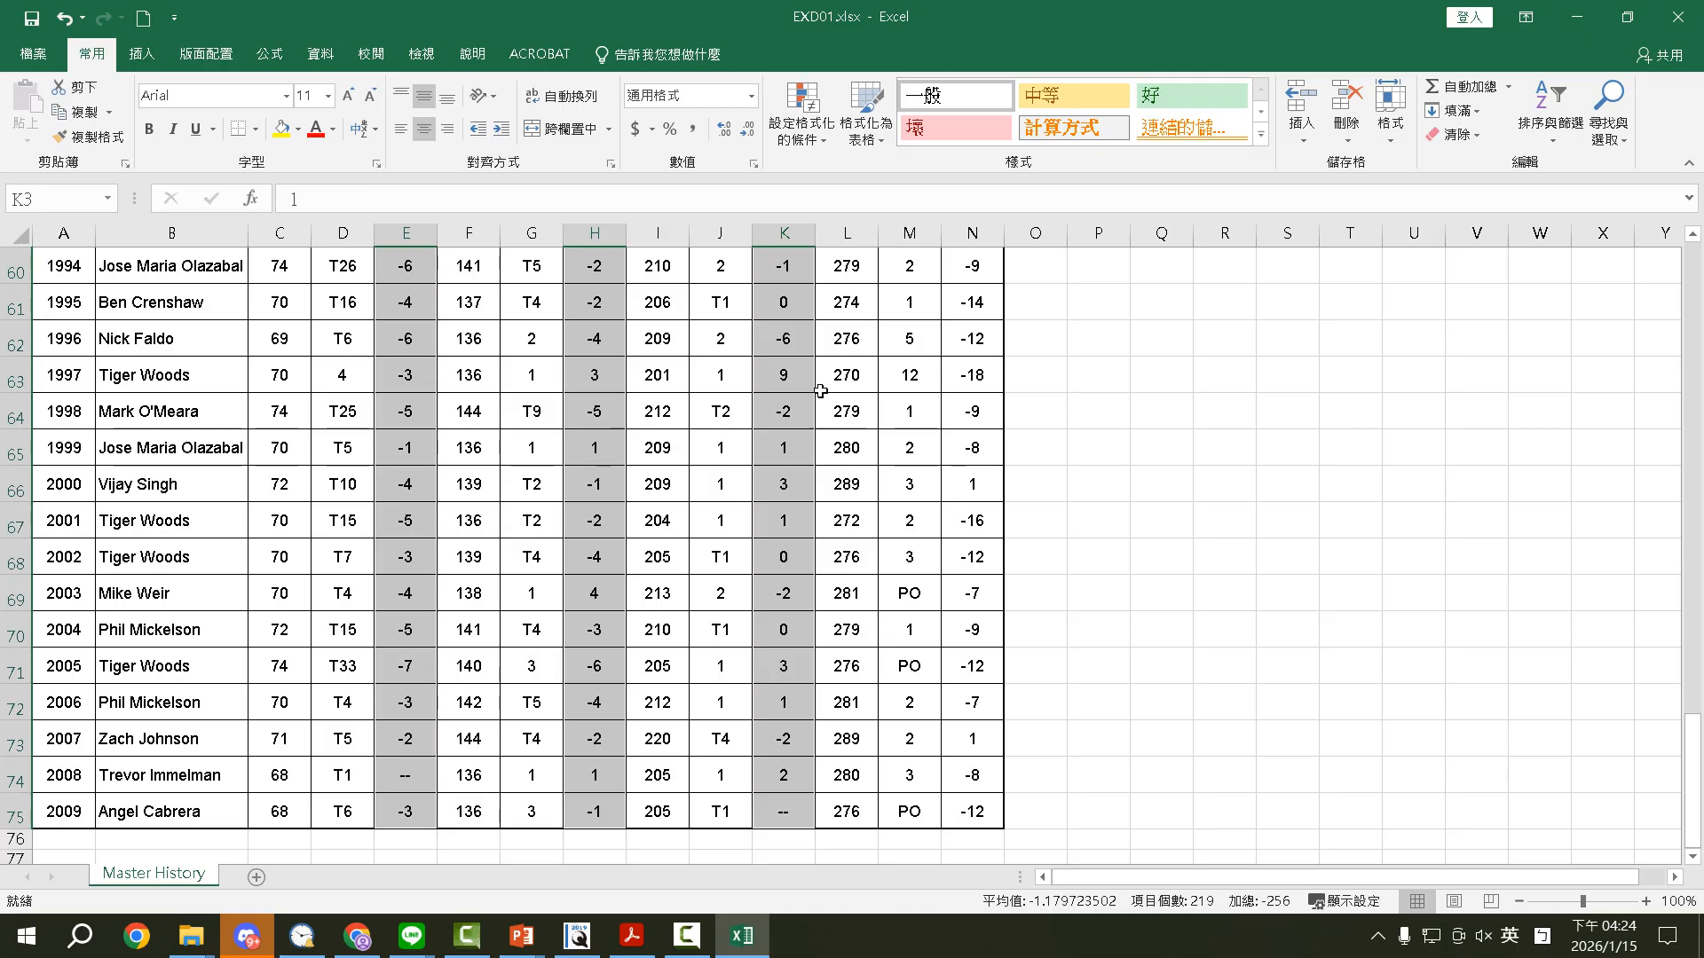
# Step: Apply the 五分類 icon set with blue bars as conditional formatting to the selected Leader ranges
pyautogui.click(805, 133)
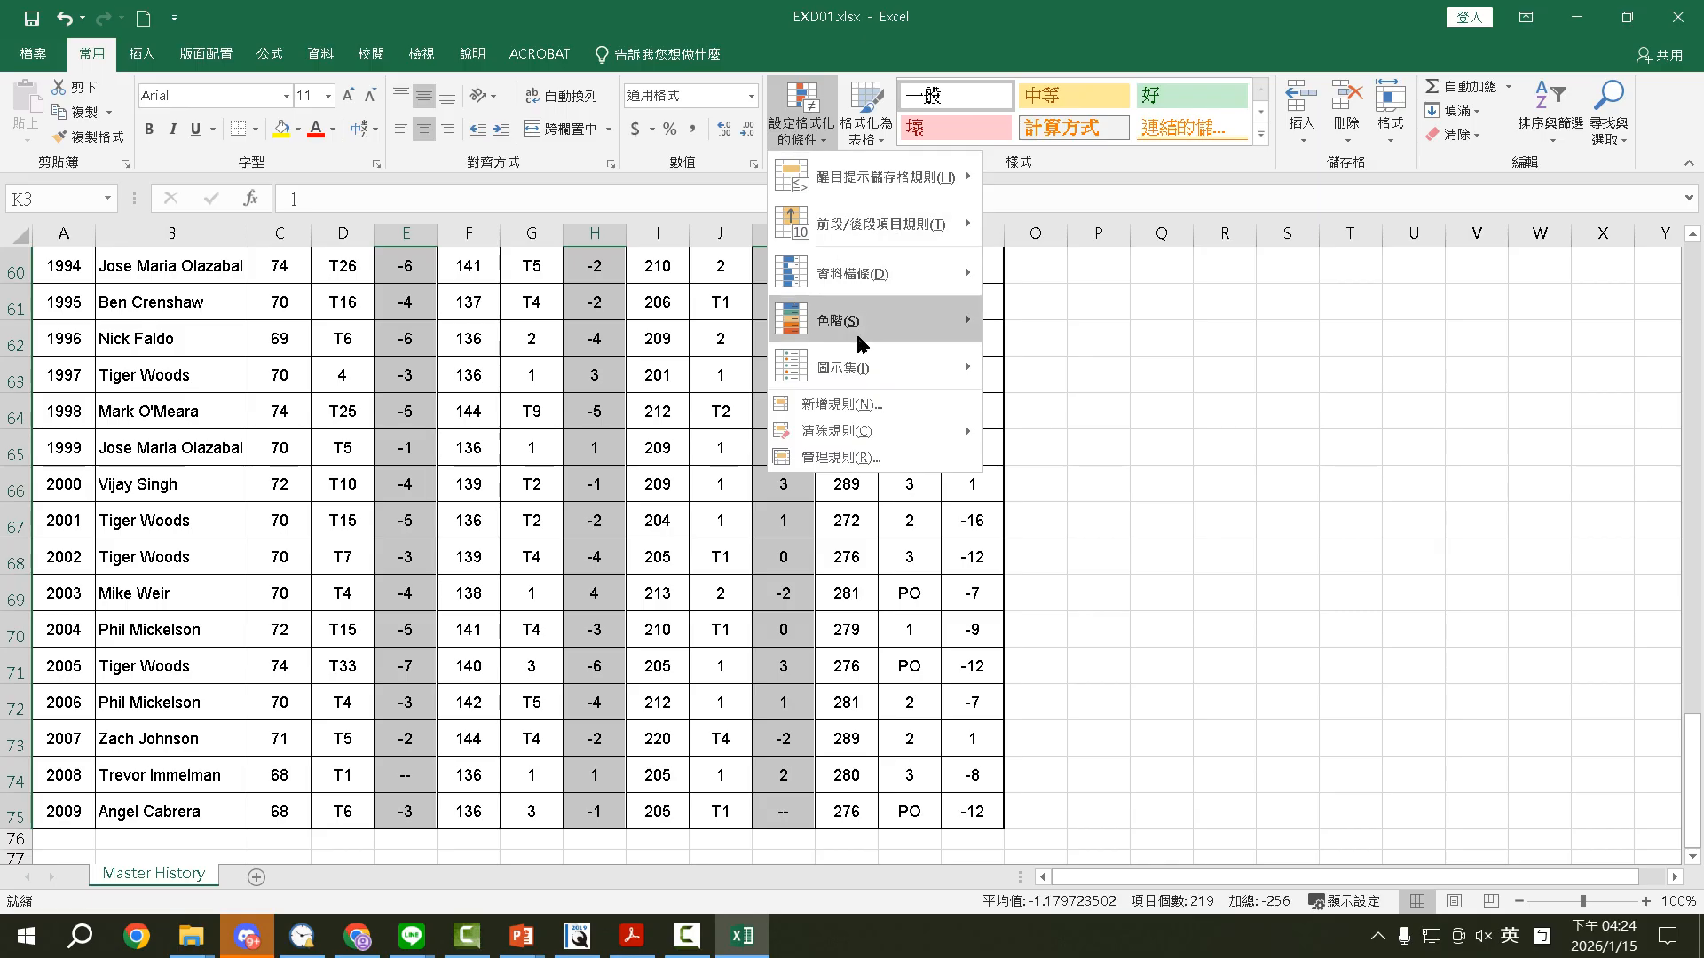
pyautogui.moveTo(868, 382)
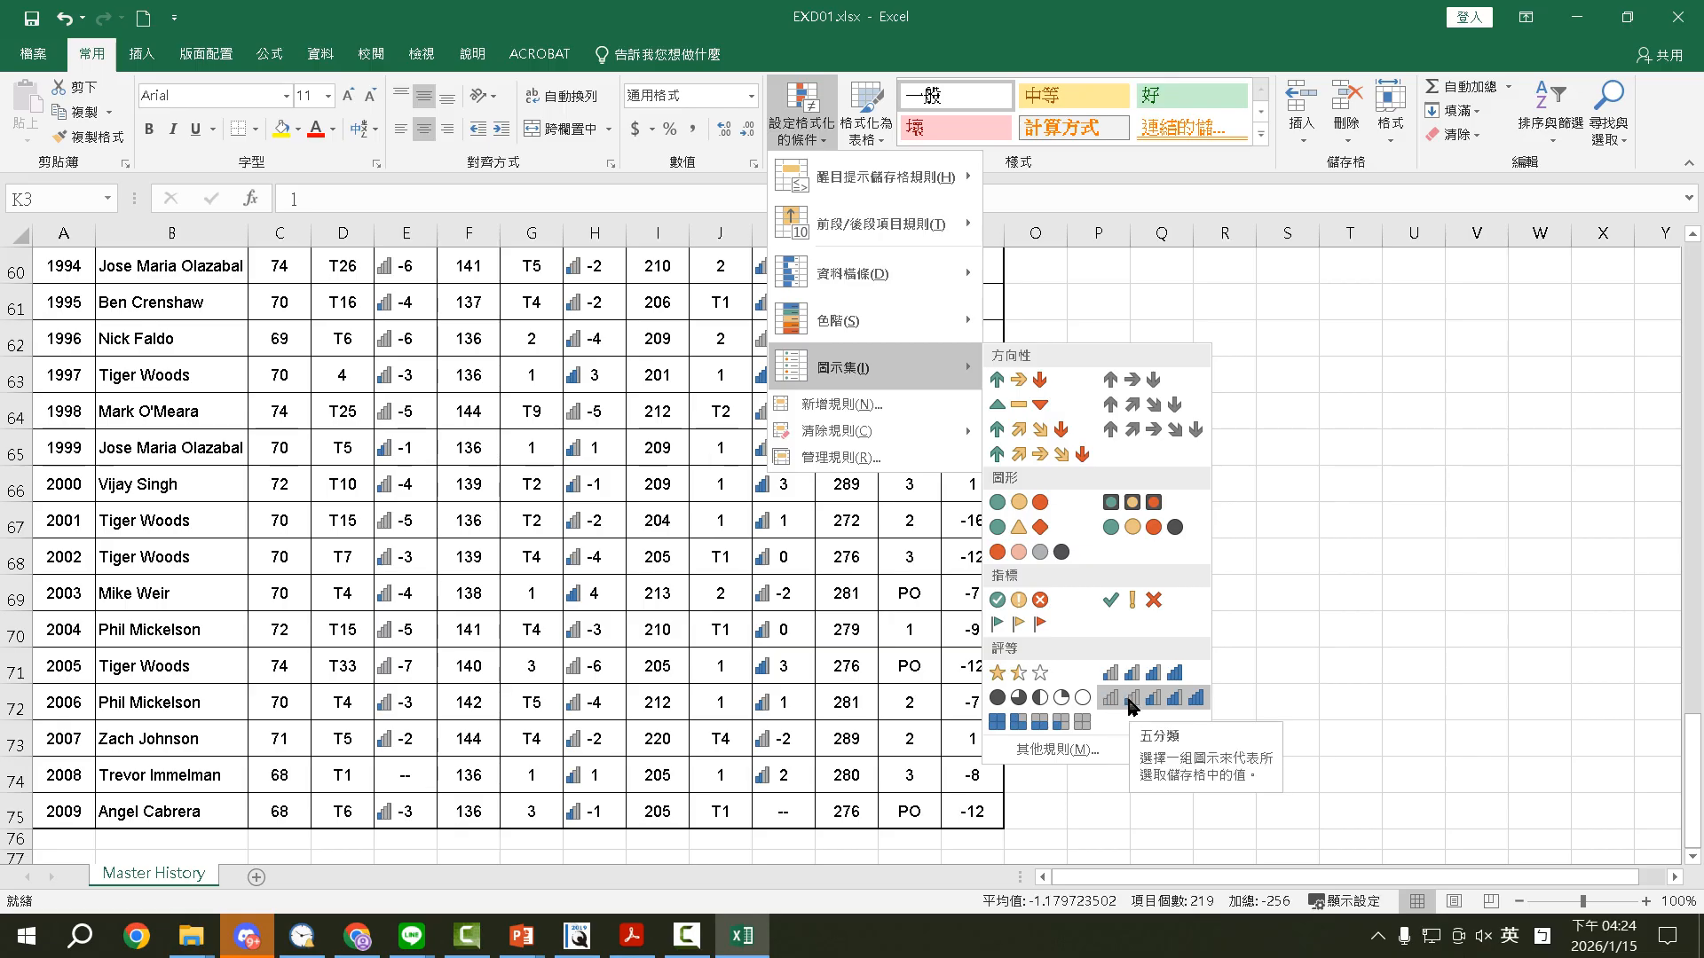
pyautogui.click(1132, 700)
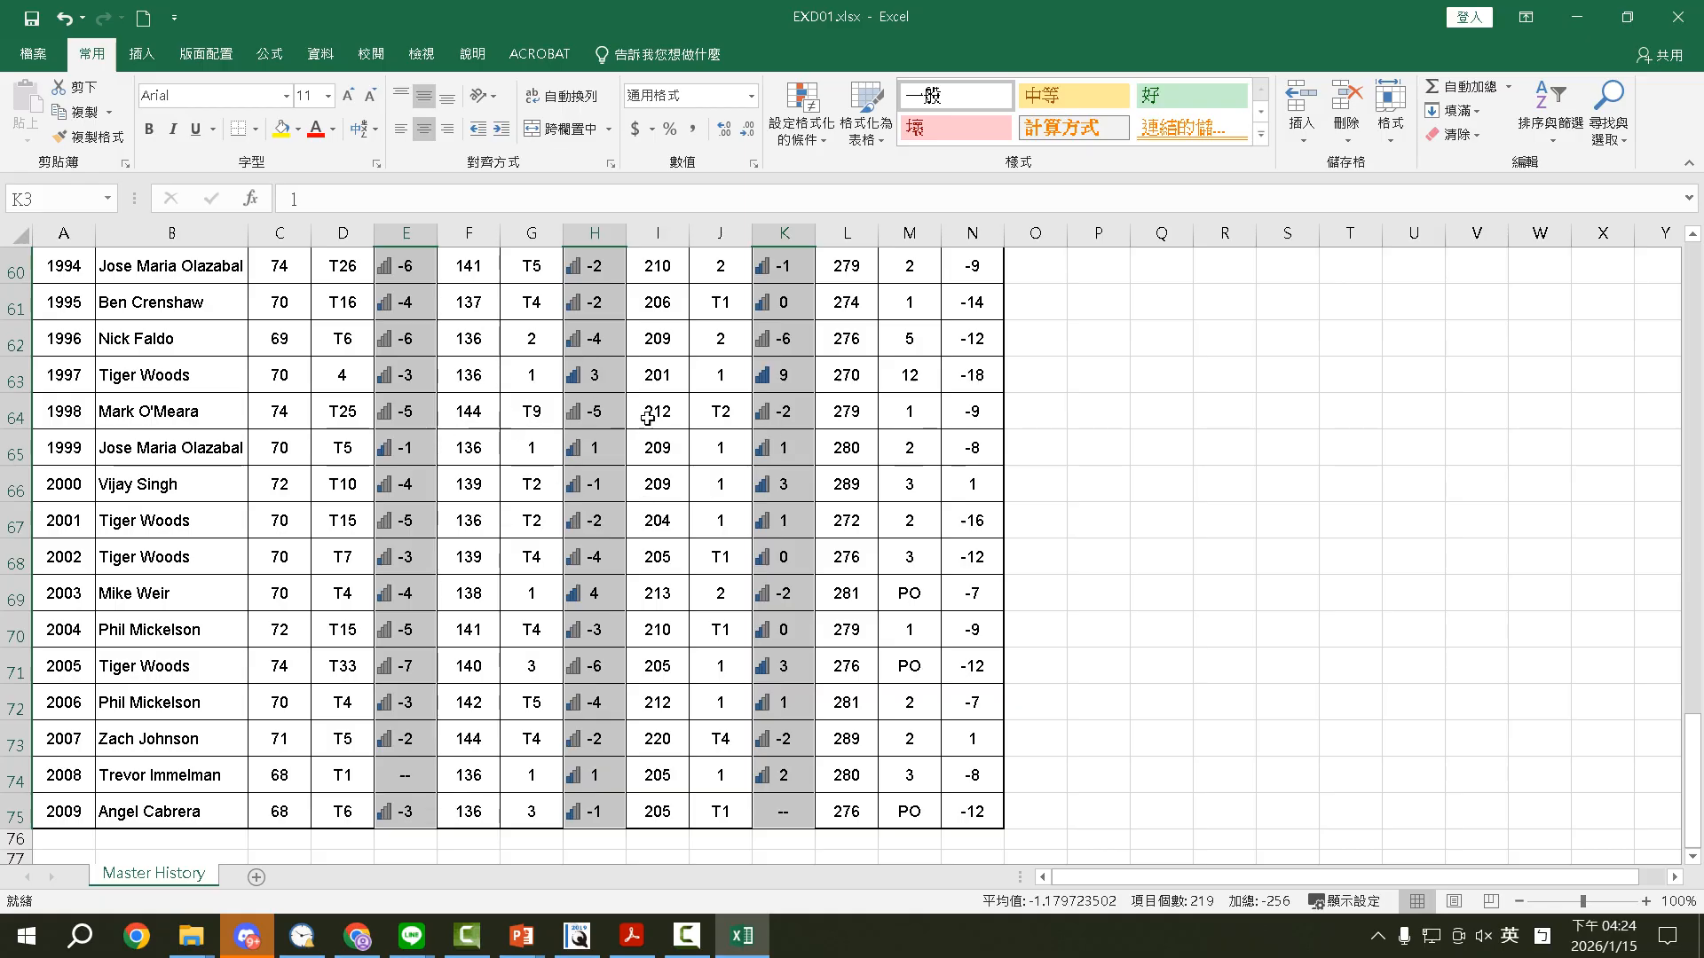
# Step: Consult part B of the PDF's sixth task and select the 72 Holes Leader range N3:N75 in Excel
pyautogui.hotkey('alt', 'Tab')
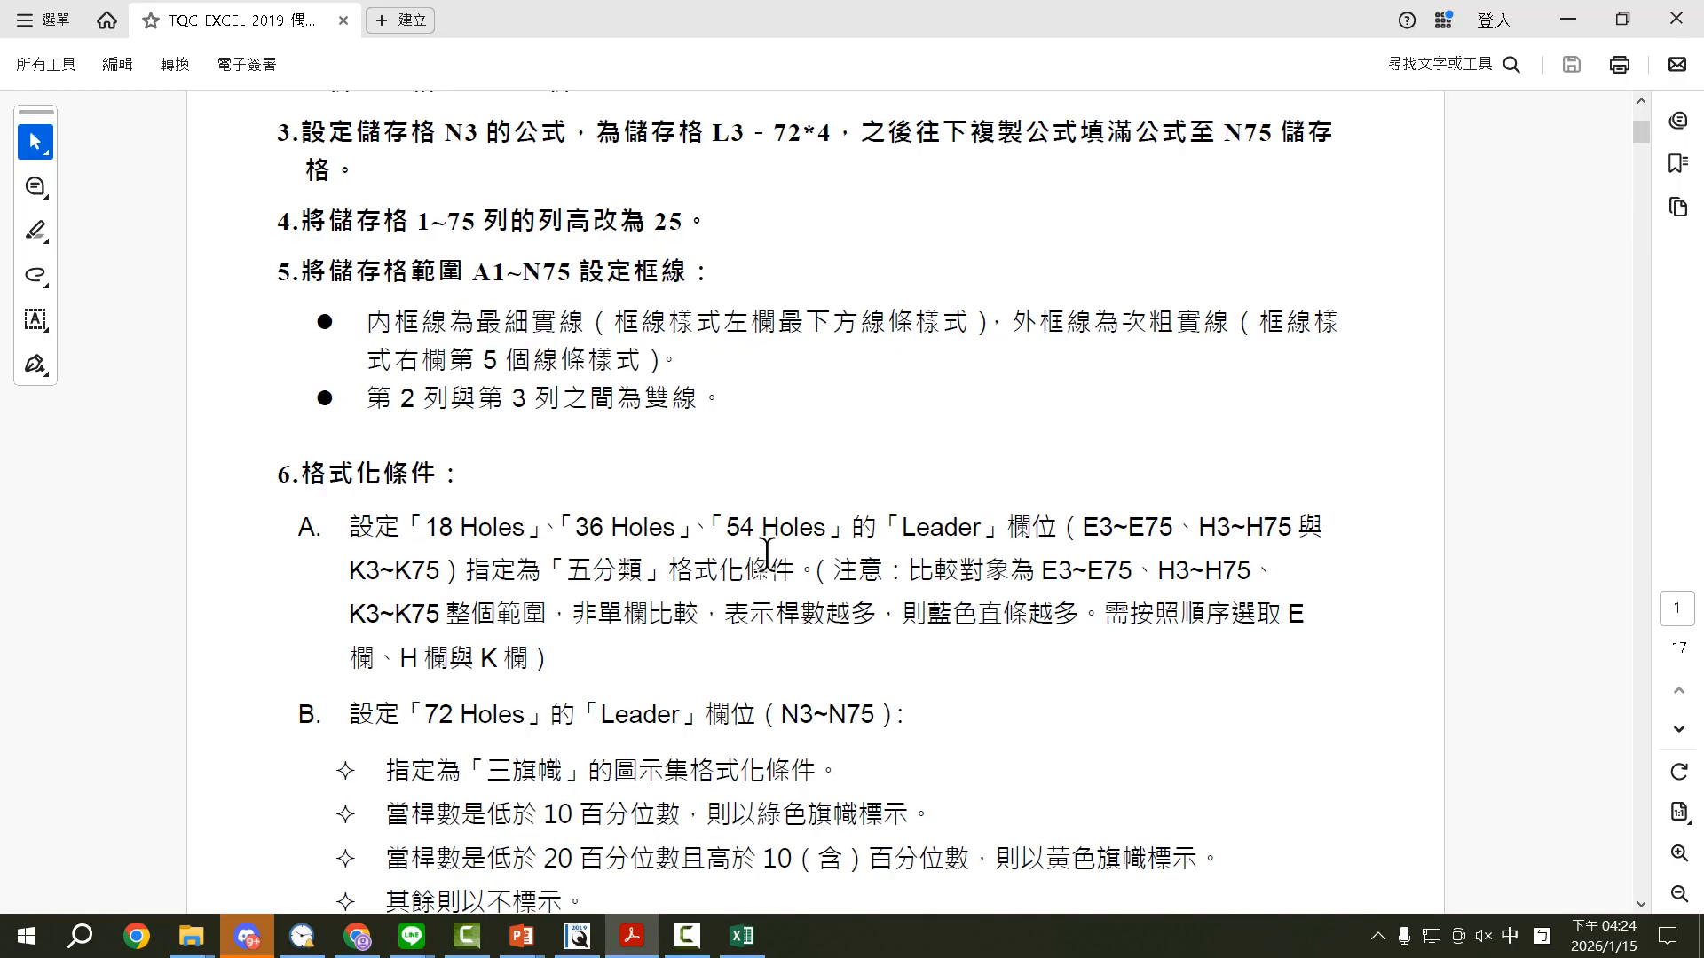
pyautogui.scroll(-2, 741, 594)
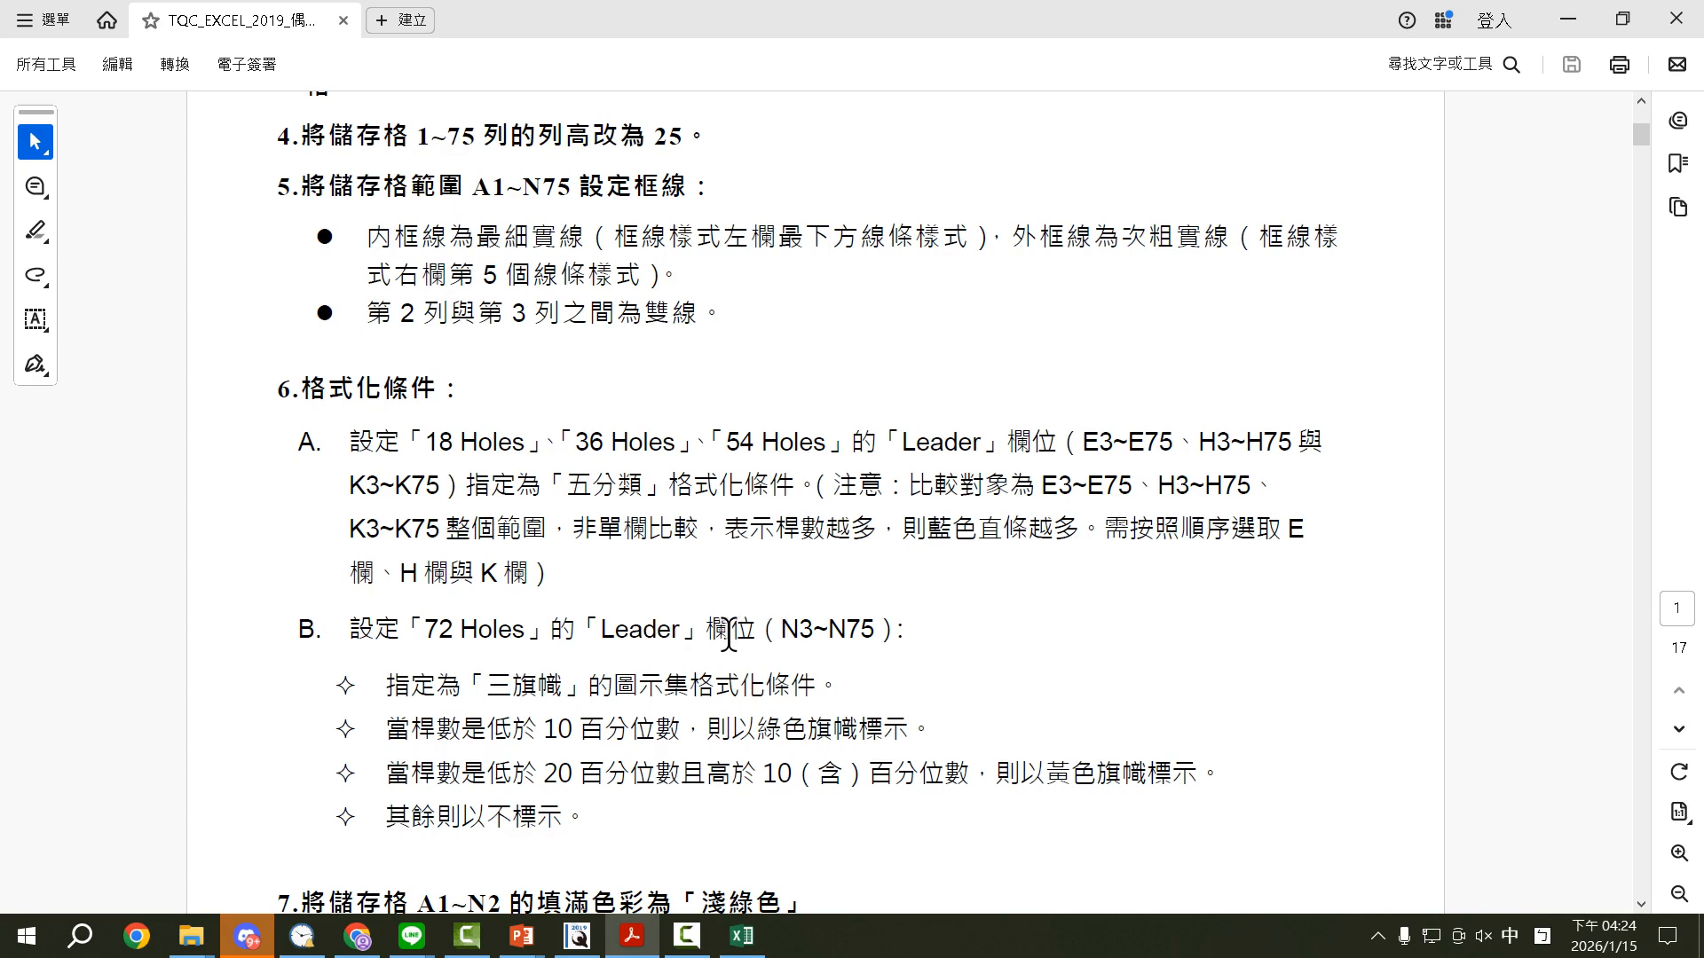
pyautogui.click(632, 936)
pyautogui.scroll(20, 927, 293)
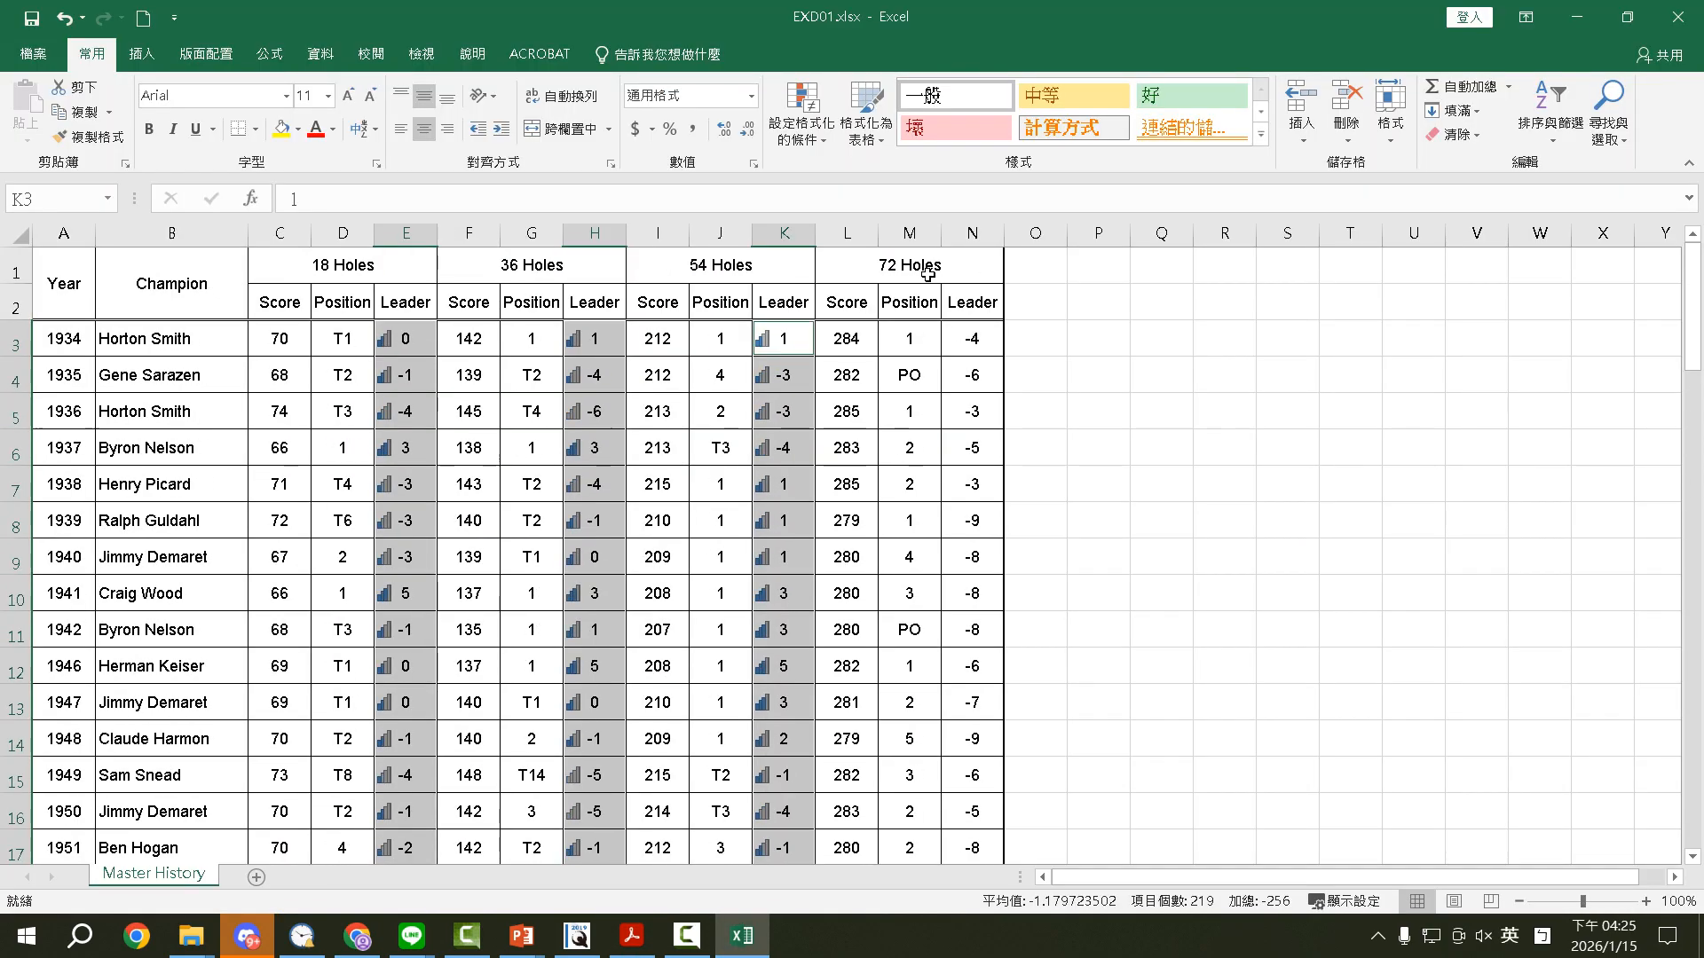
pyautogui.click(988, 336)
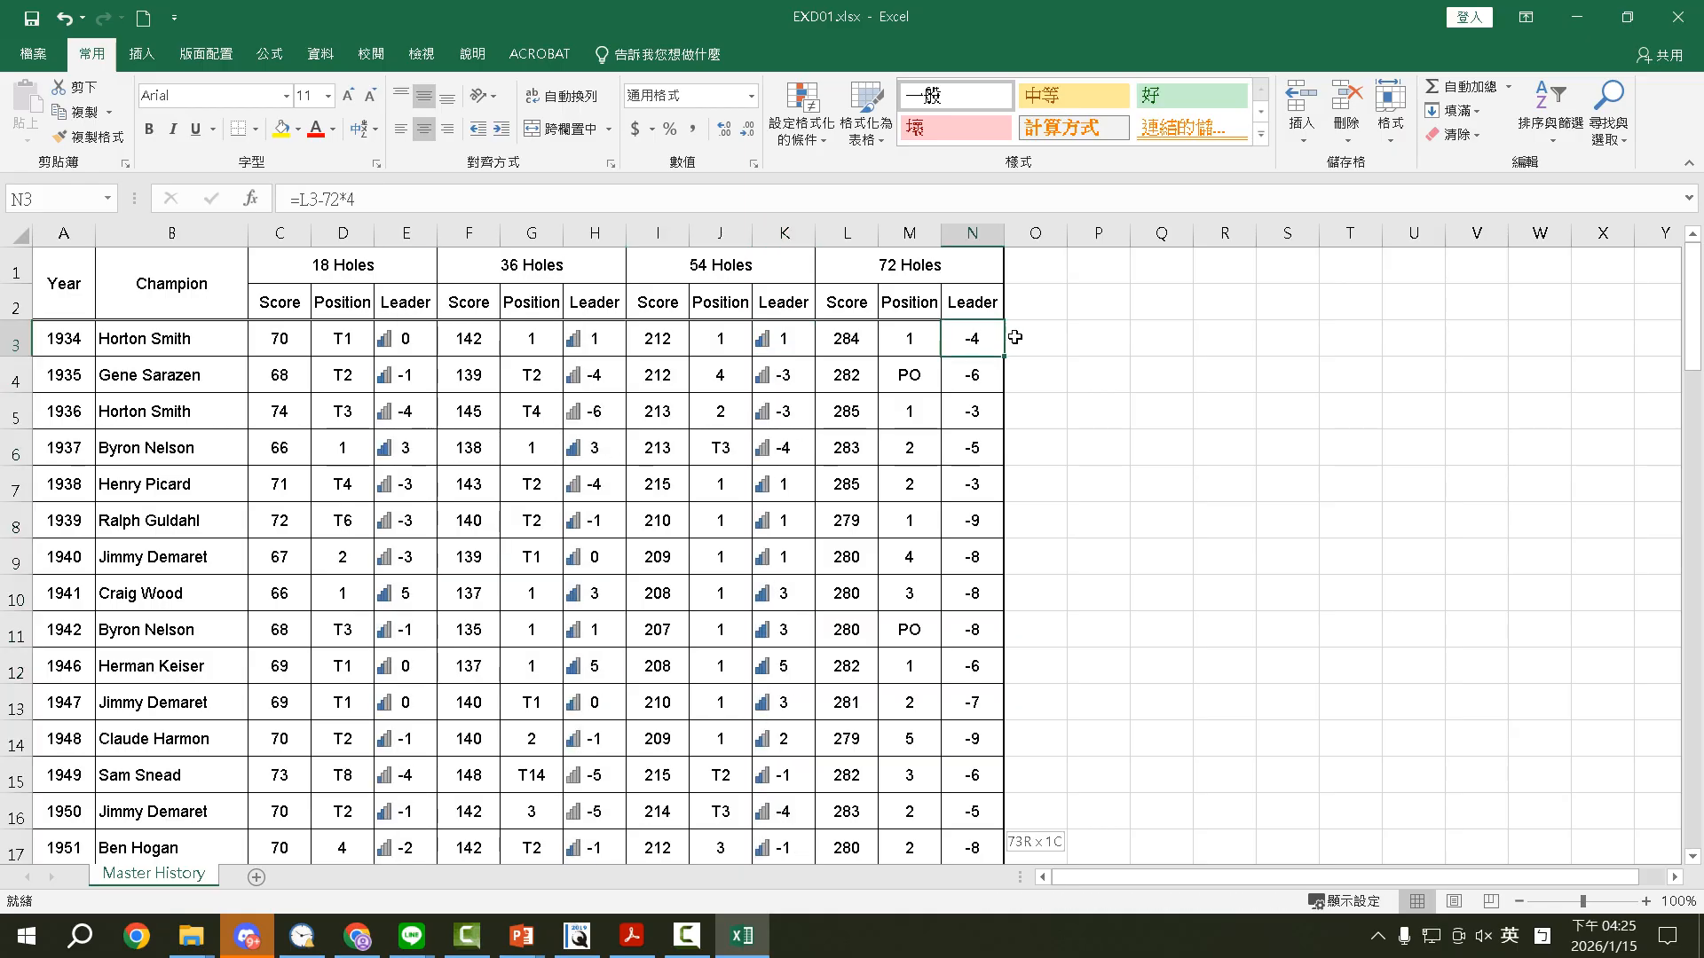
pyautogui.hotkey('ctrl', 'shift', 'Down')
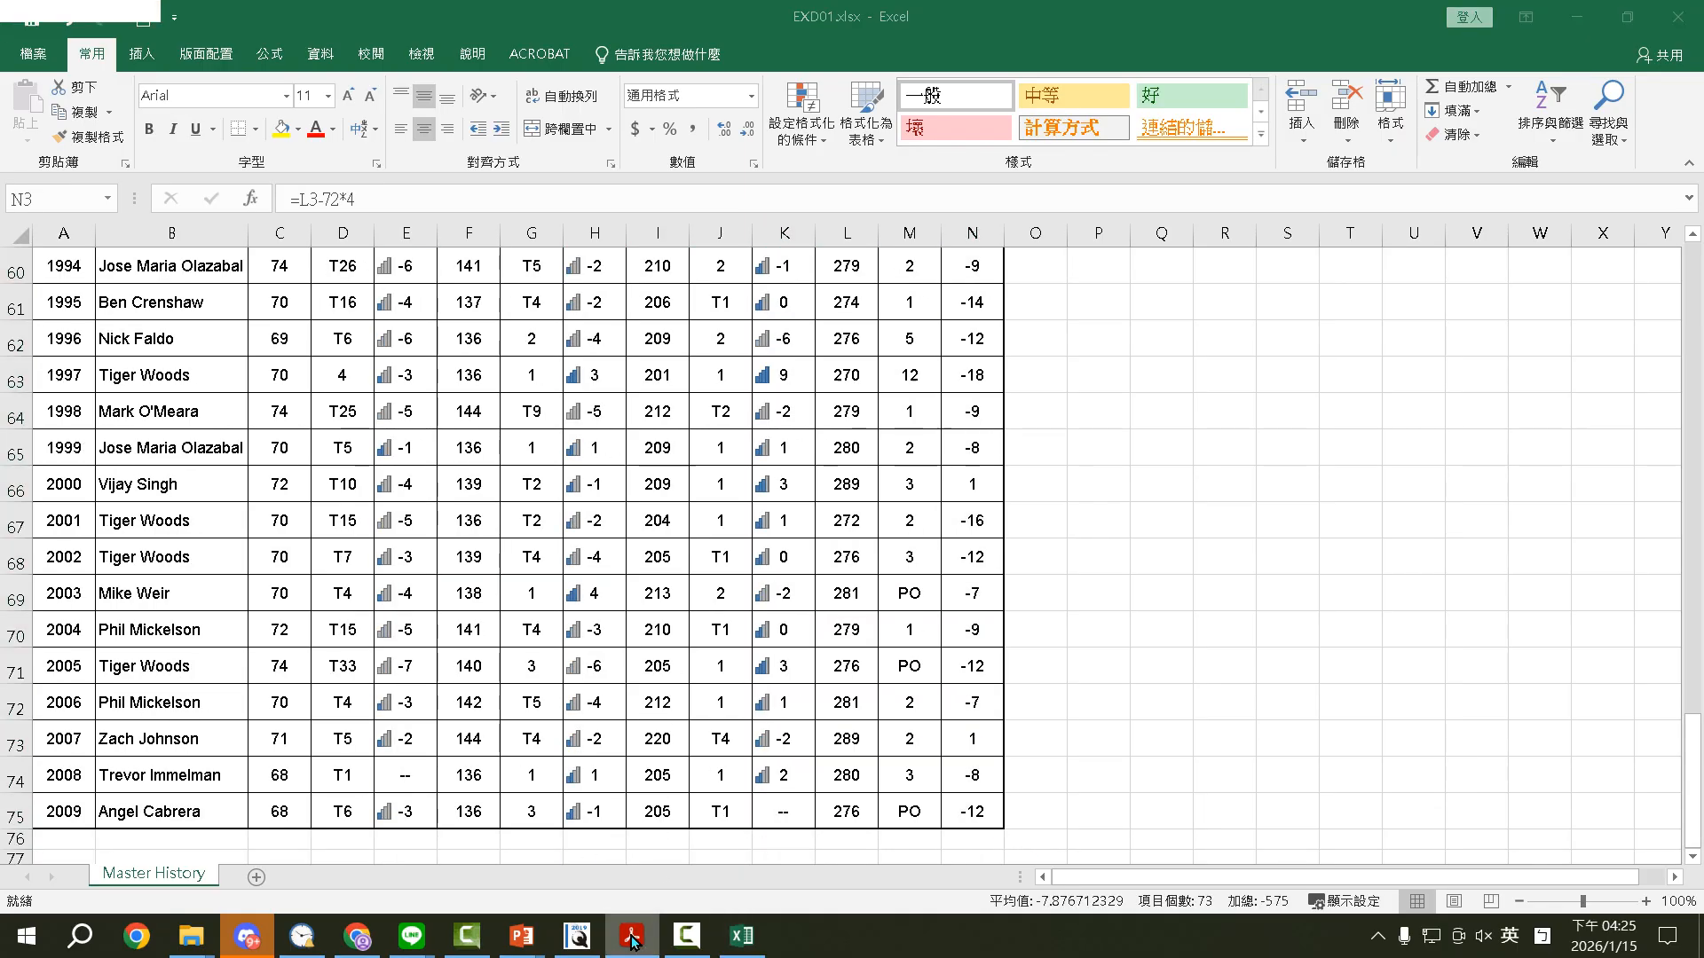
# Step: Recheck the PDF's flag requirements and apply the 三旗幟 icon set to N3:N75 in Excel
pyautogui.click(632, 935)
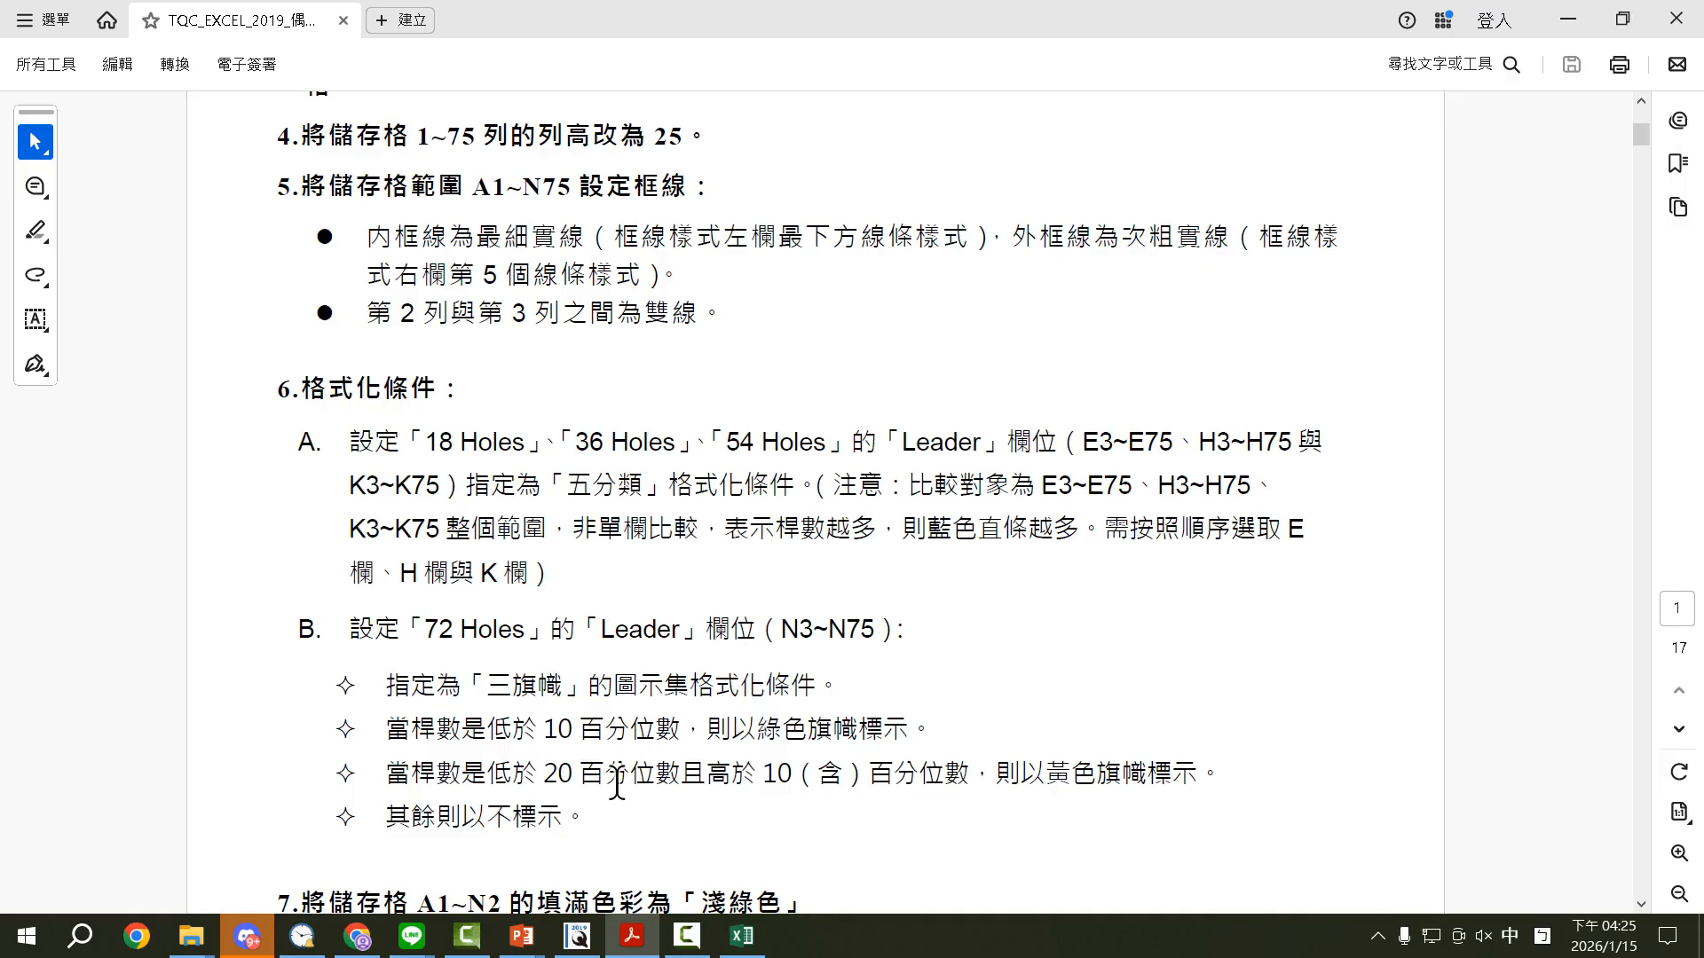
pyautogui.click(650, 938)
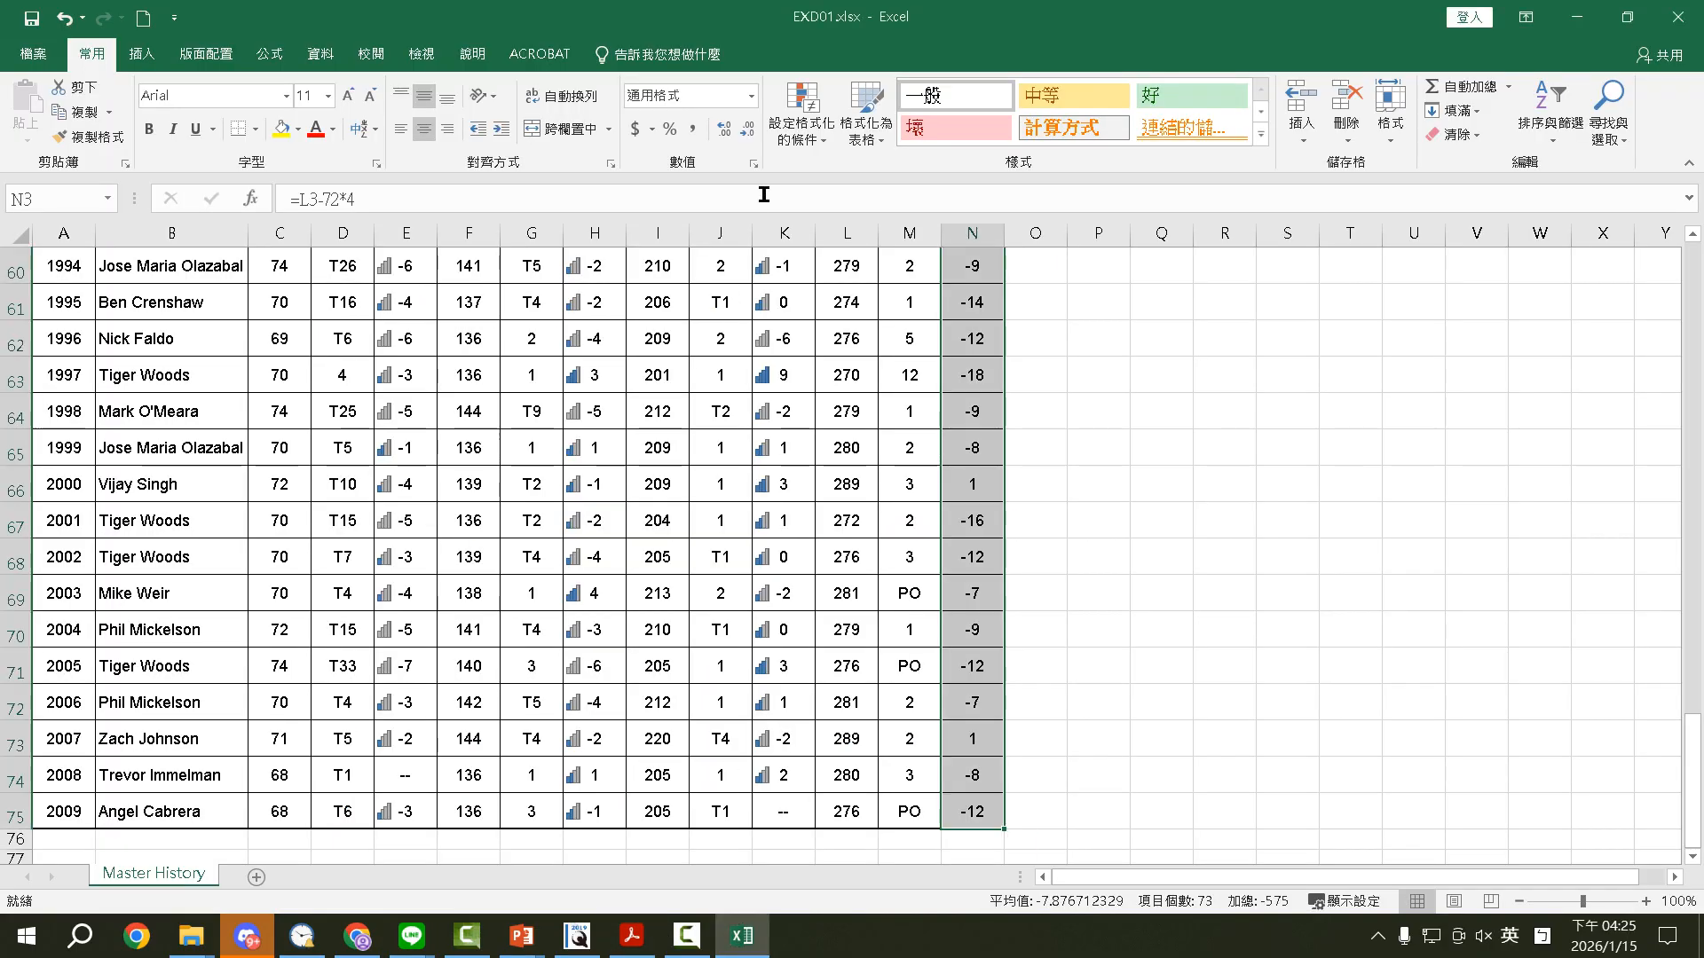
pyautogui.click(802, 114)
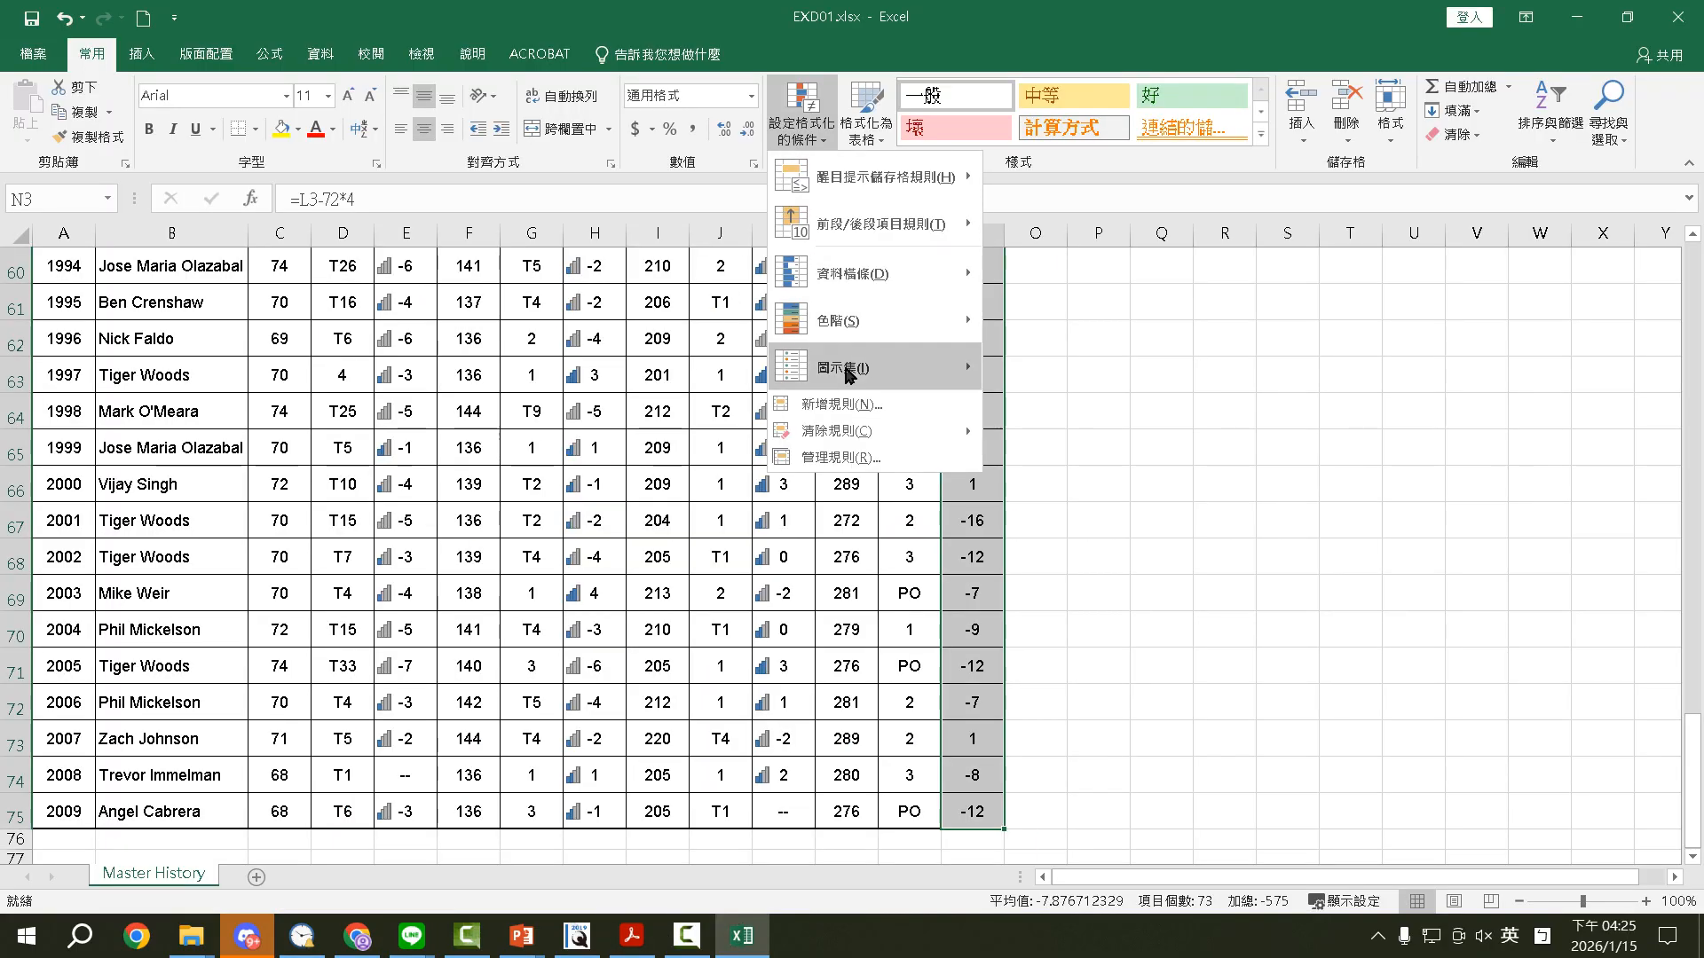
pyautogui.moveTo(848, 373)
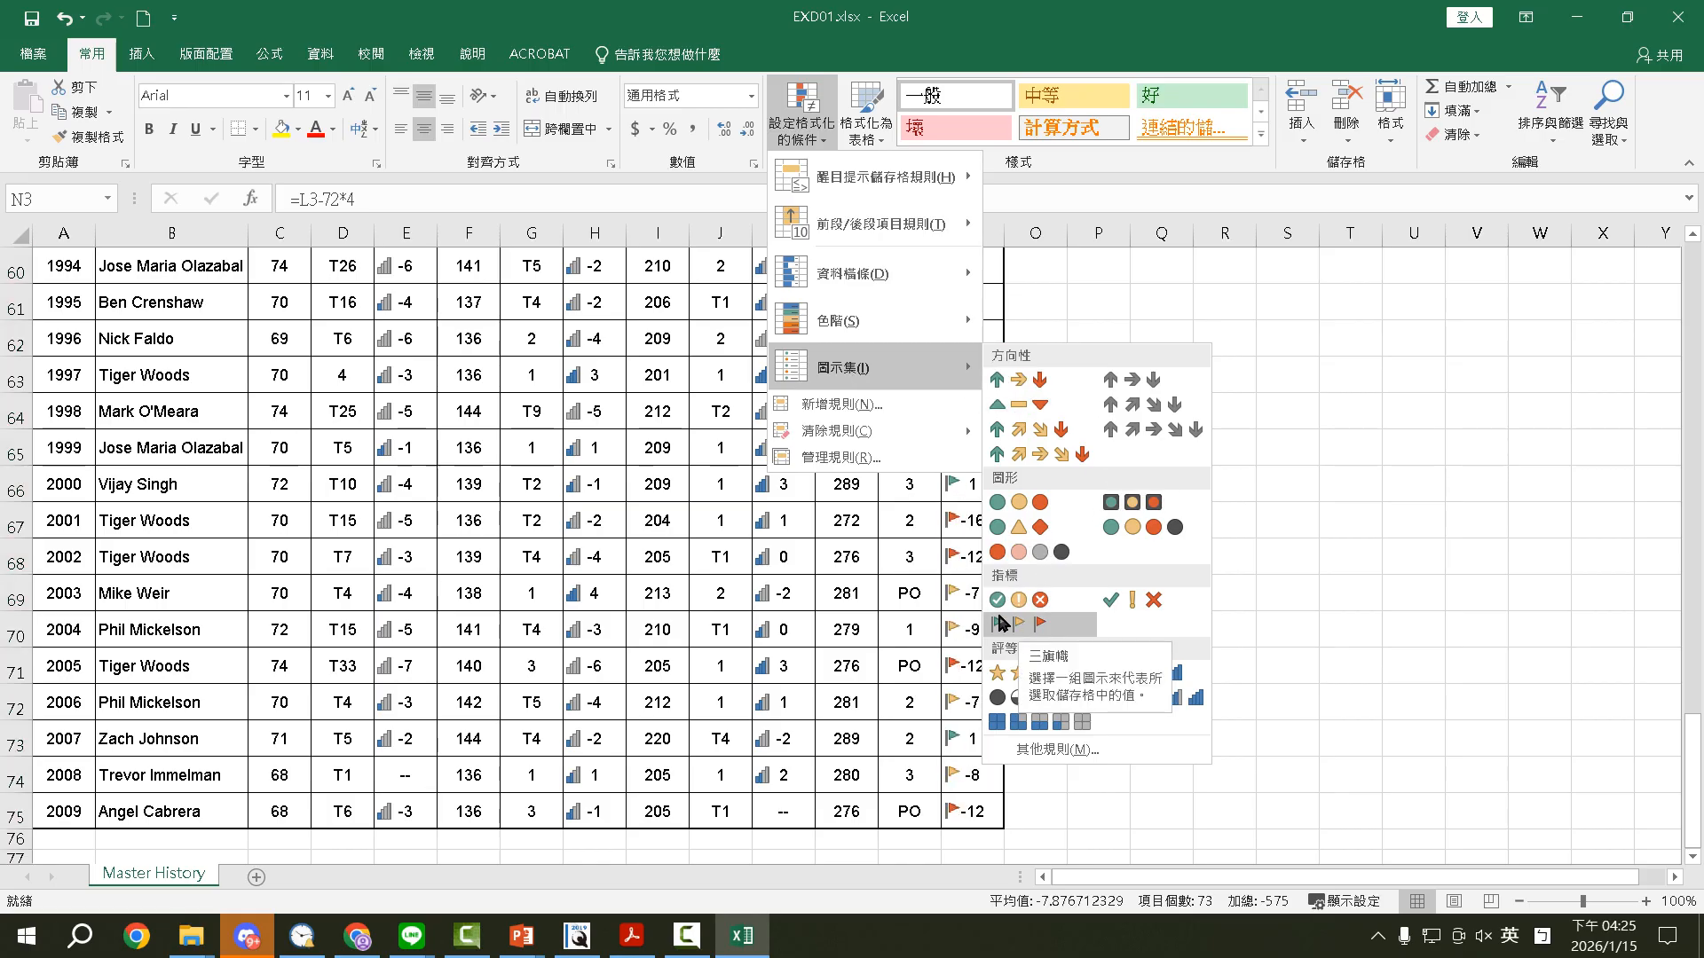
pyautogui.click(999, 621)
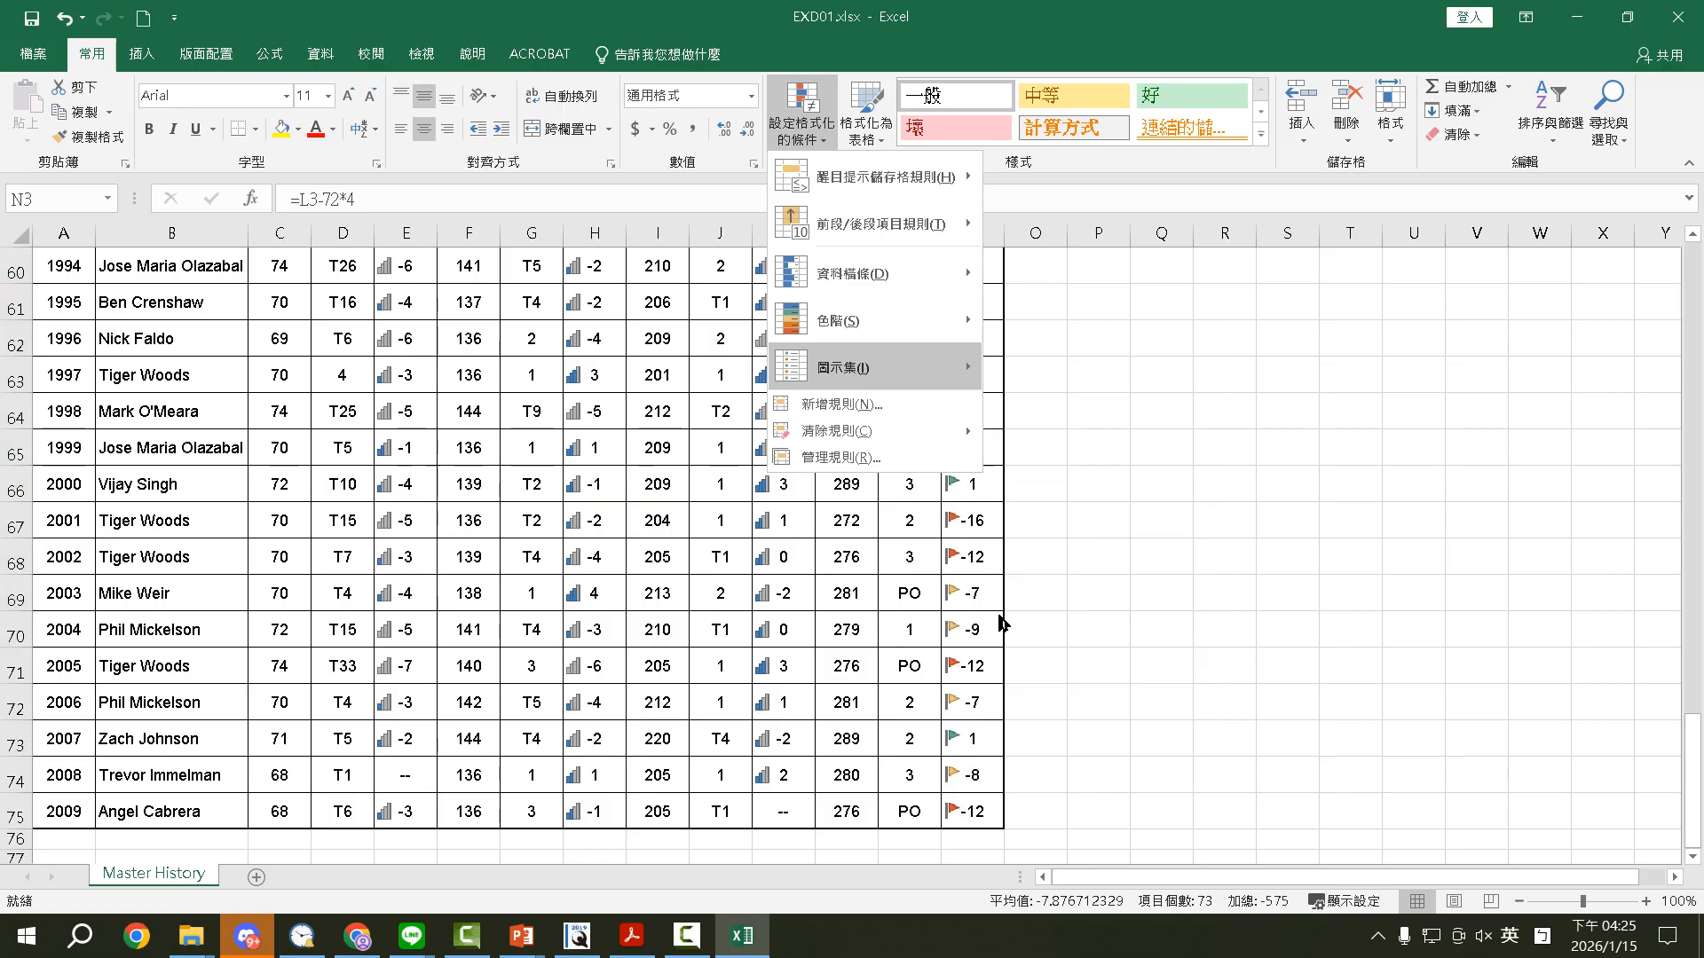
# Step: Open the N3:N75 icon set rule for editing, check the PDF's flag percentile requirements and return to Excel
pyautogui.click(792, 135)
pyautogui.click(830, 466)
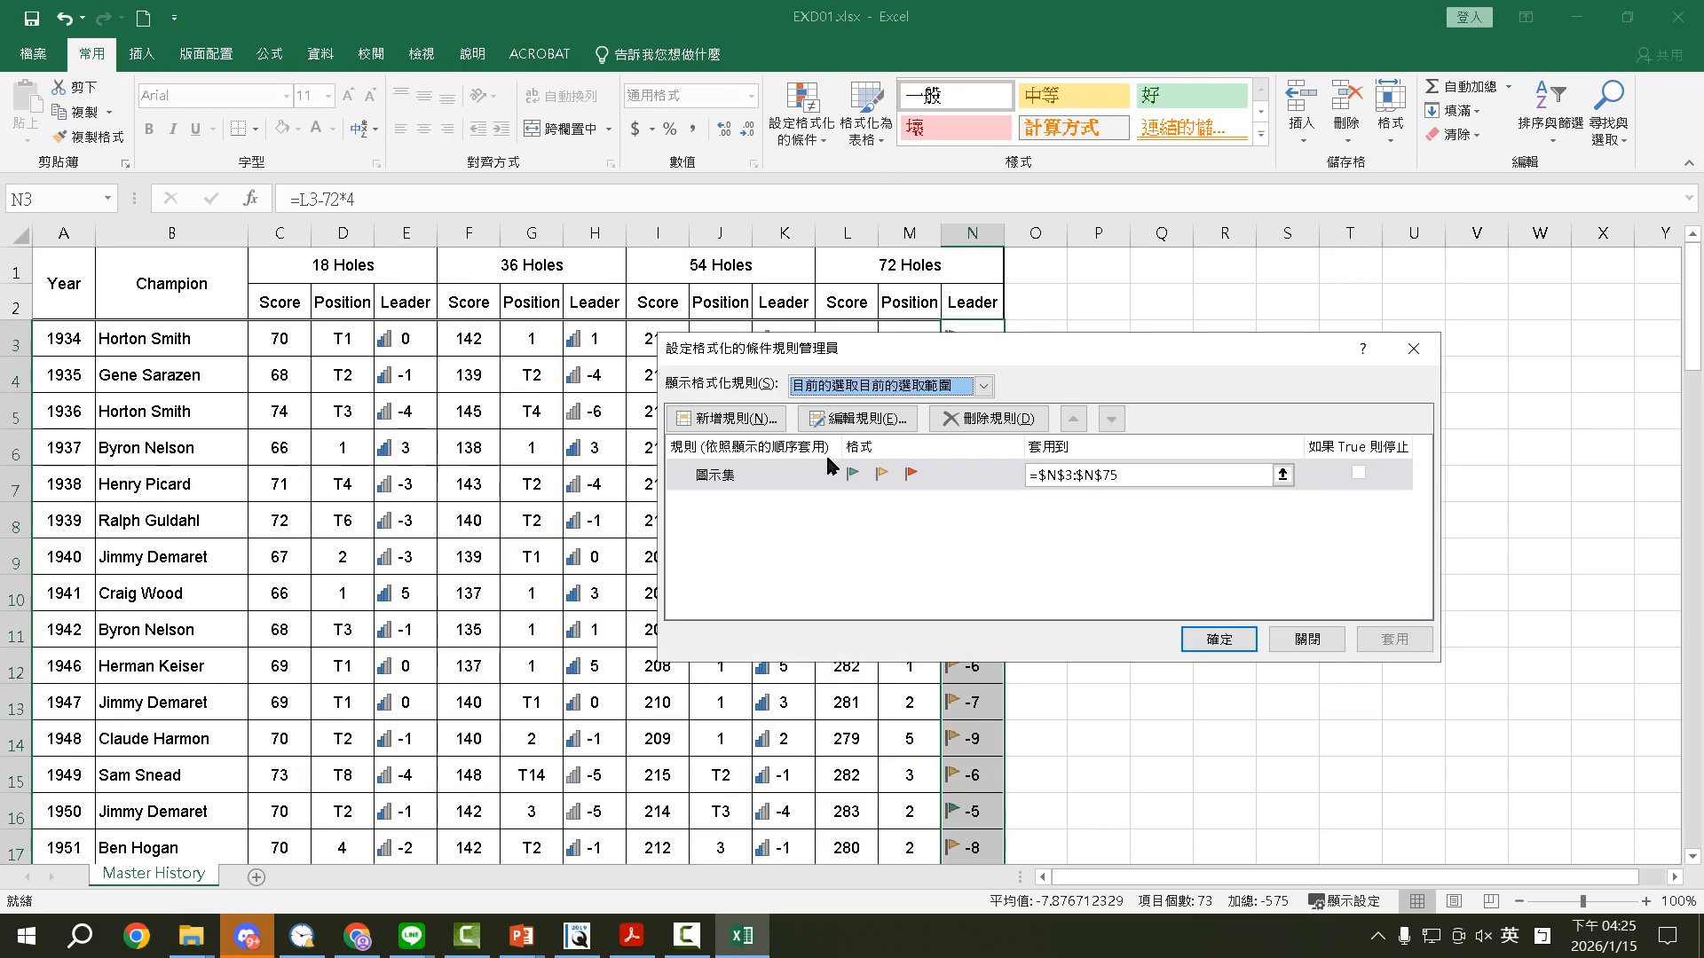
pyautogui.click(769, 479)
pyautogui.click(881, 414)
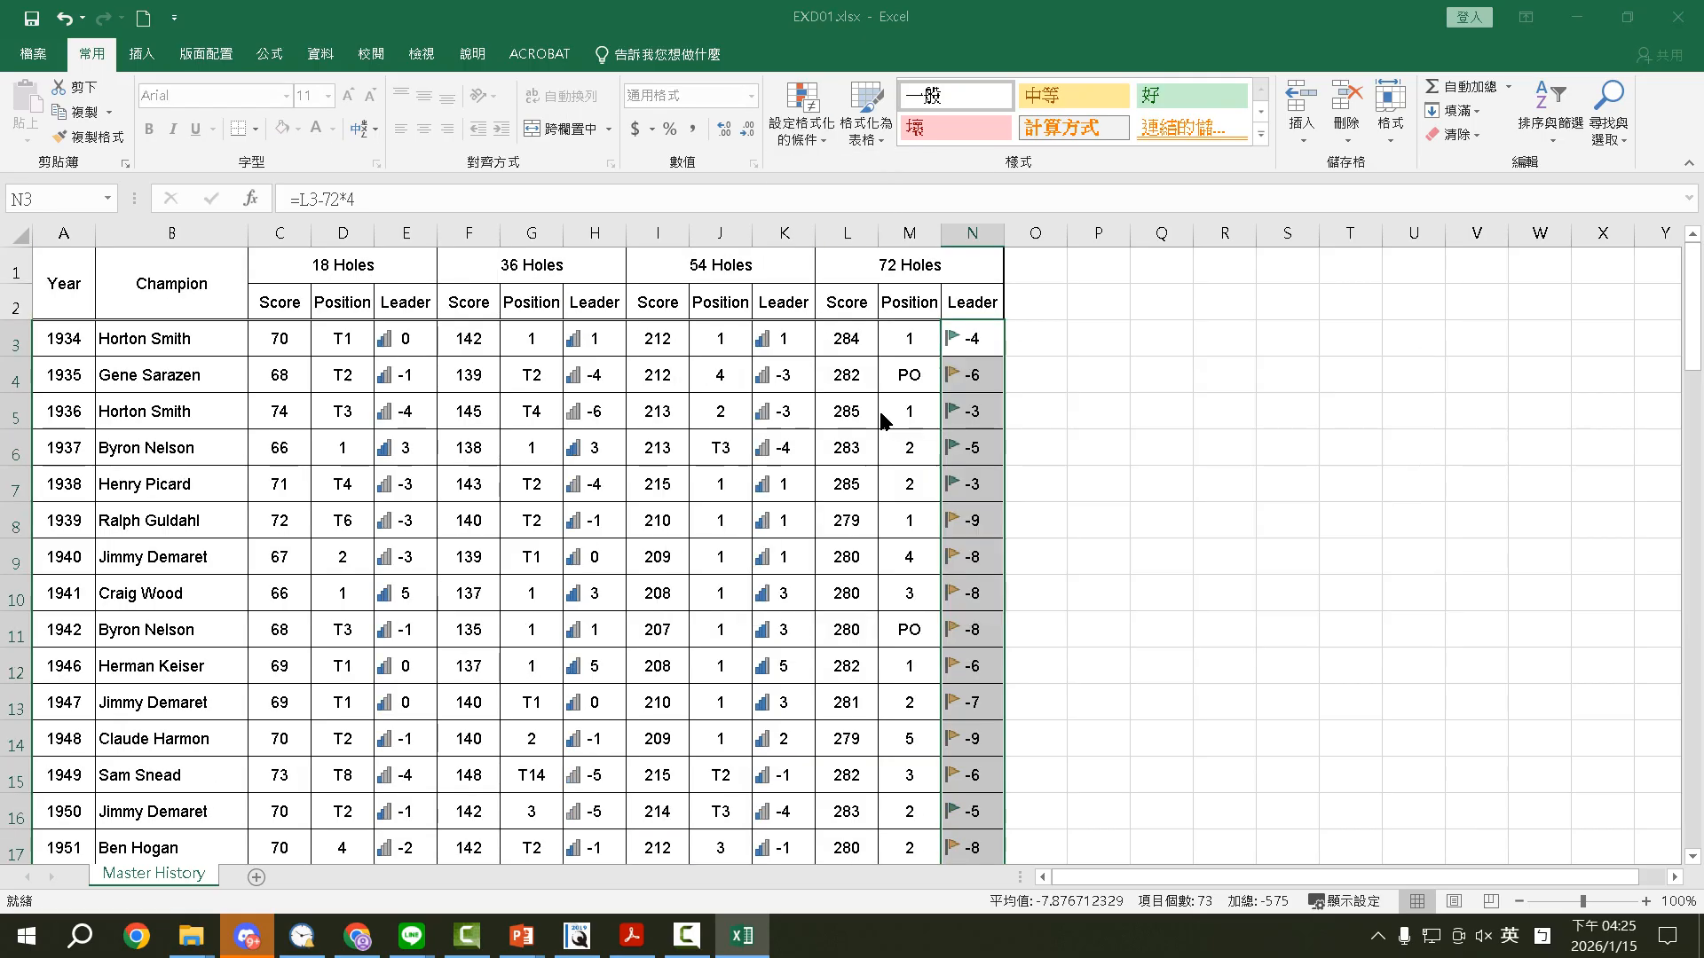
pyautogui.moveTo(999, 251); pyautogui.dragTo(933, 143)
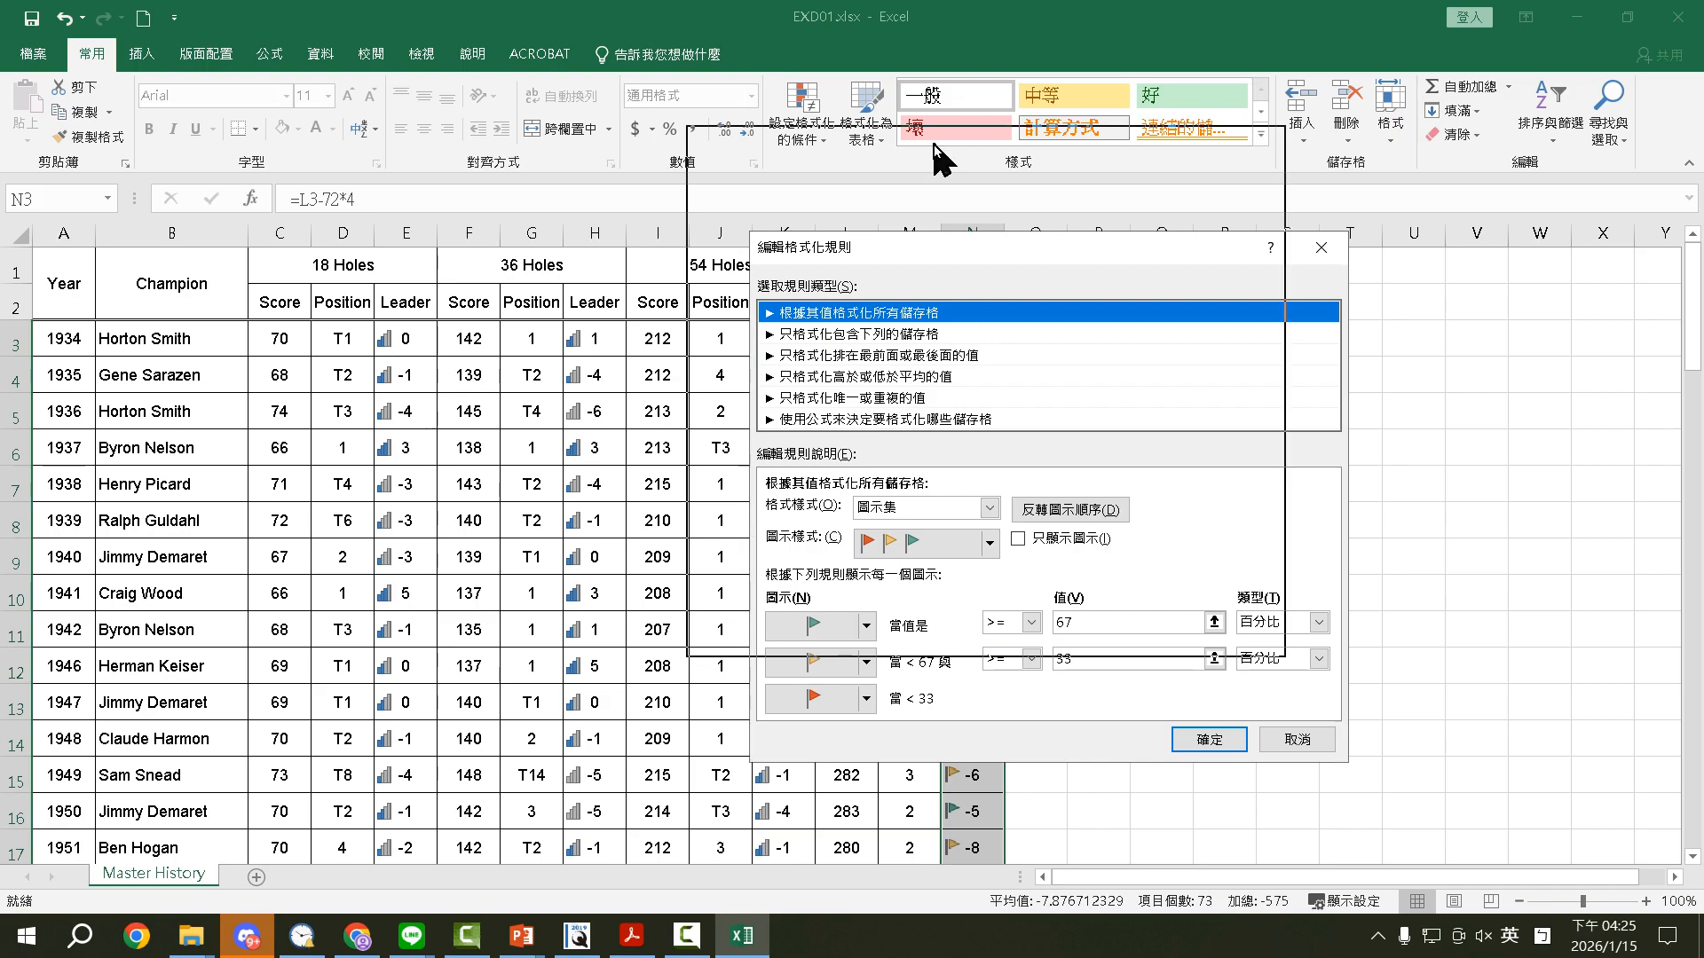
pyautogui.click(631, 935)
pyautogui.scroll(-1, 657, 657)
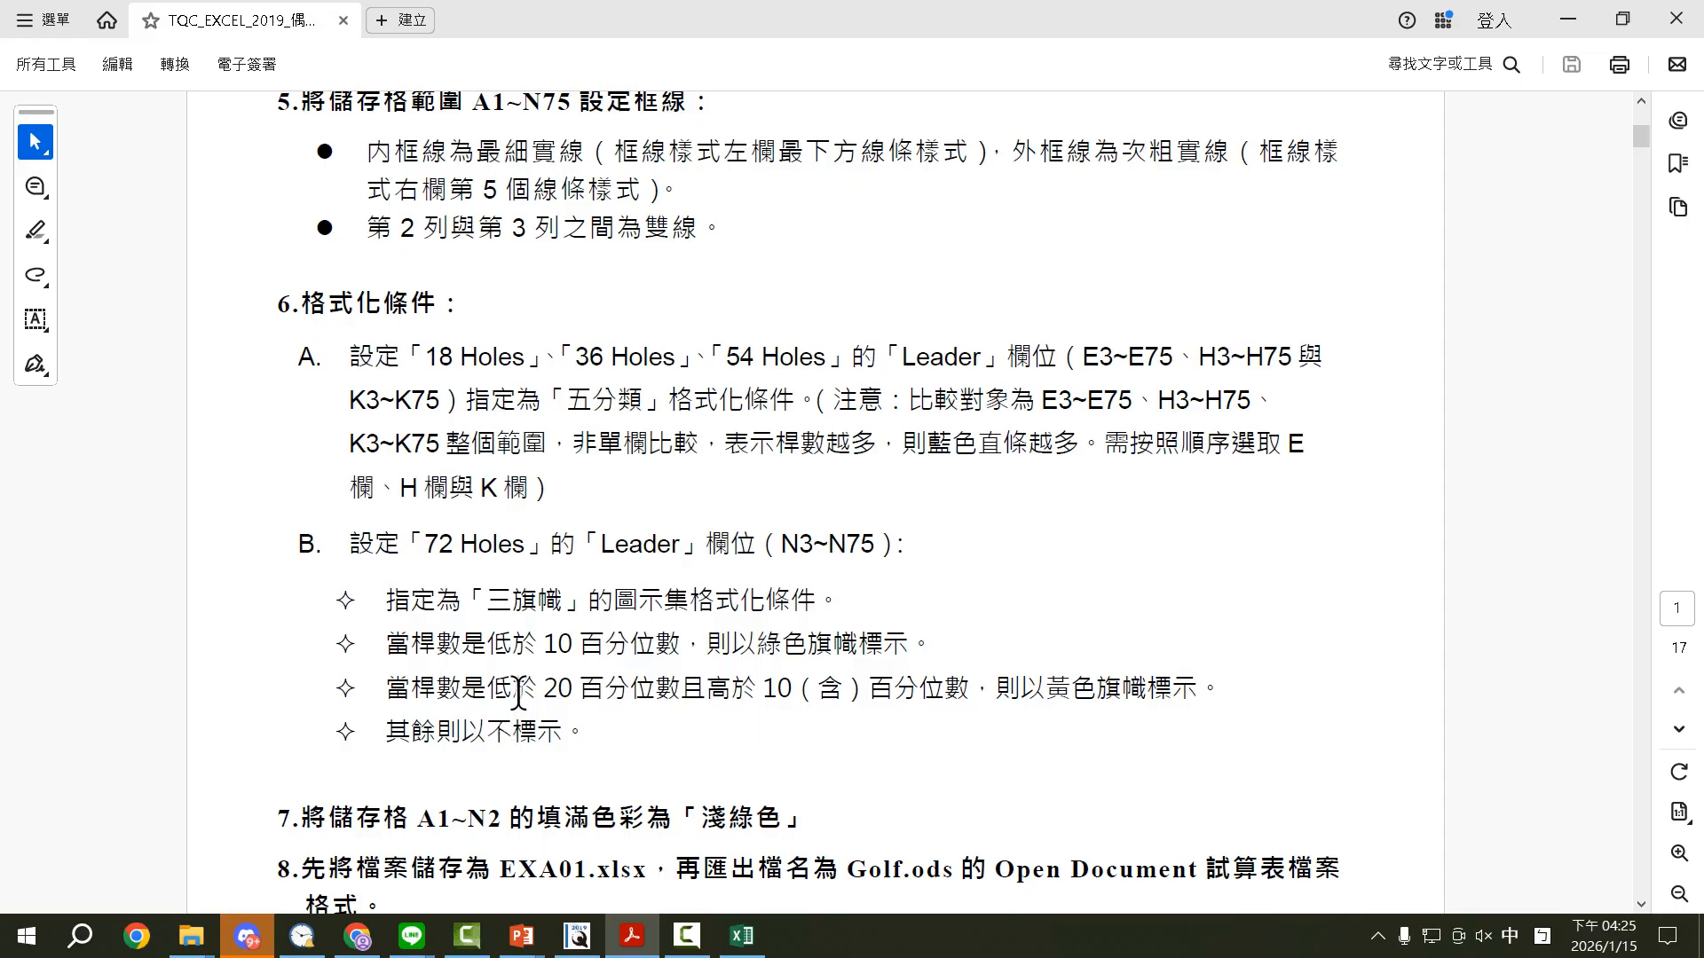
pyautogui.click(641, 942)
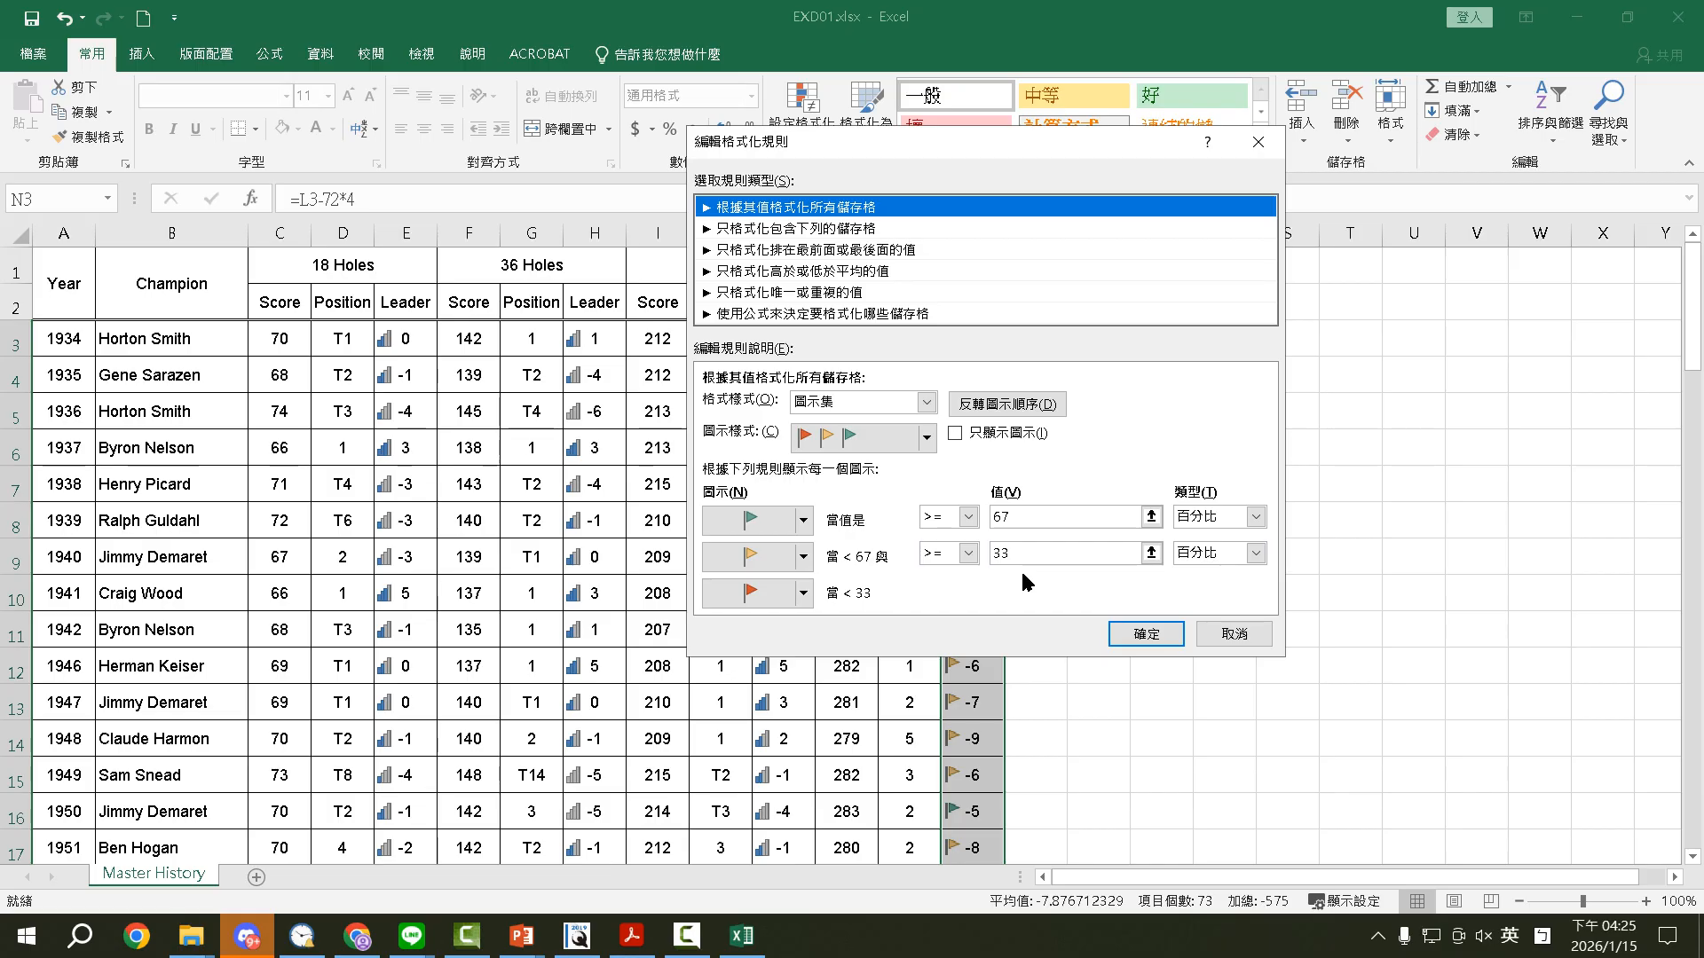
# Step: Set the flag rule's upper threshold to 20 and its lower threshold to 10
pyautogui.doubleClick(1017, 517)
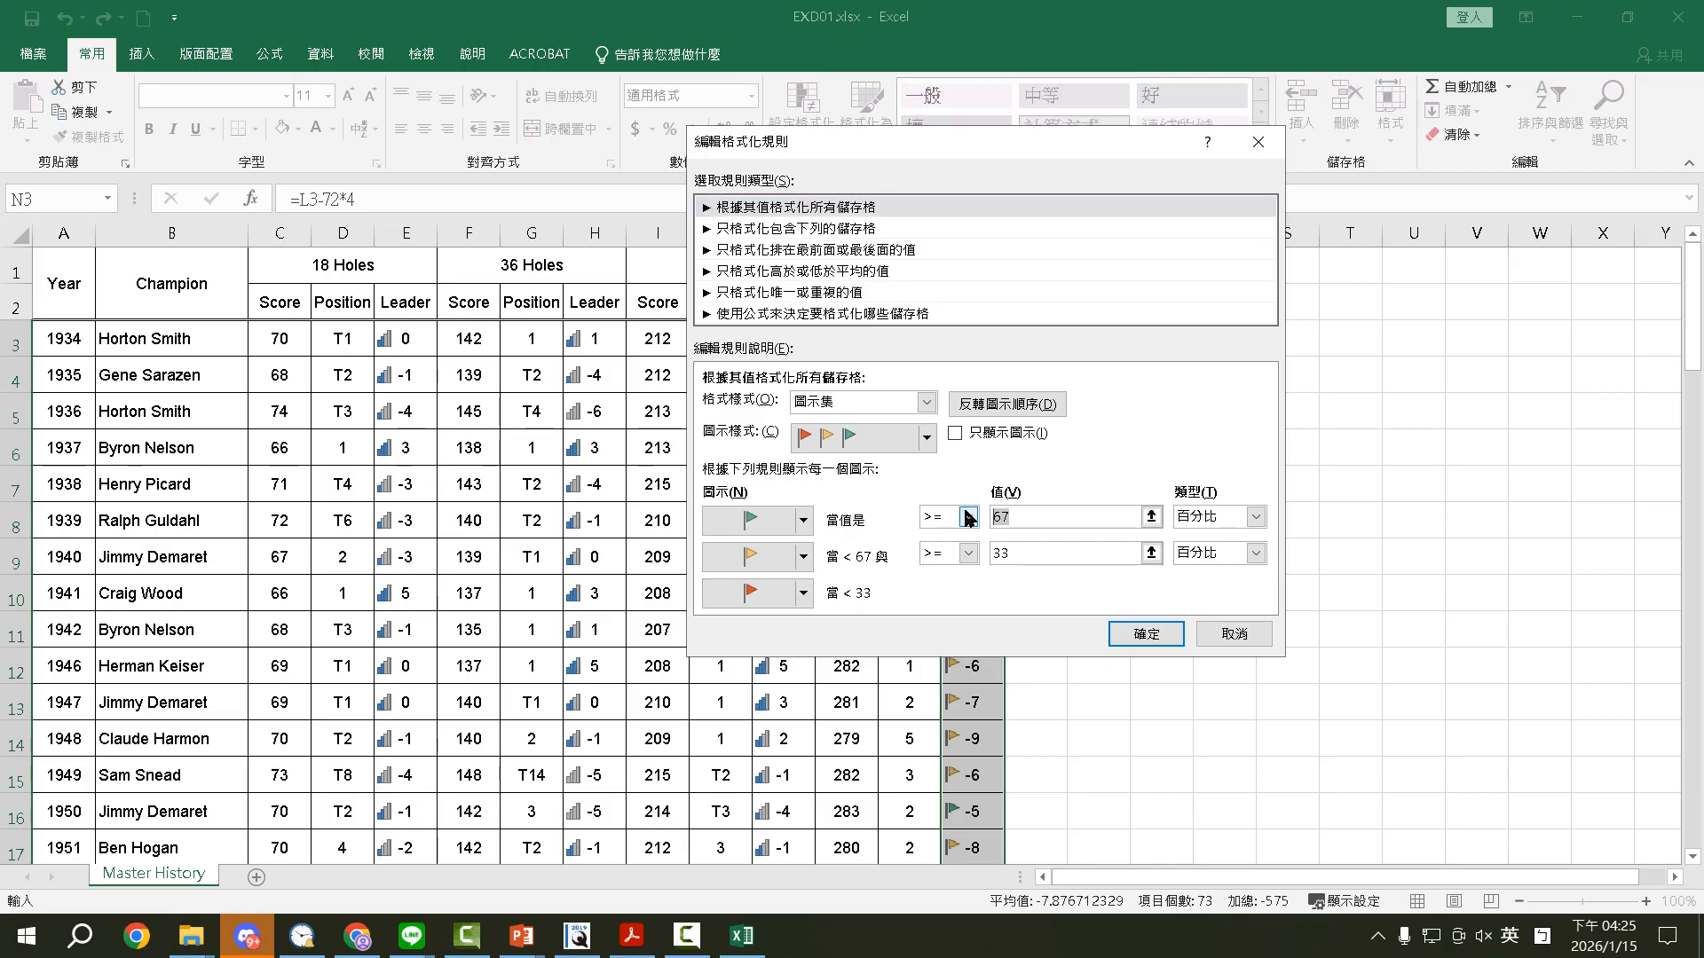
pyautogui.write('20')
pyautogui.press('Tab')
pyautogui.write('10')
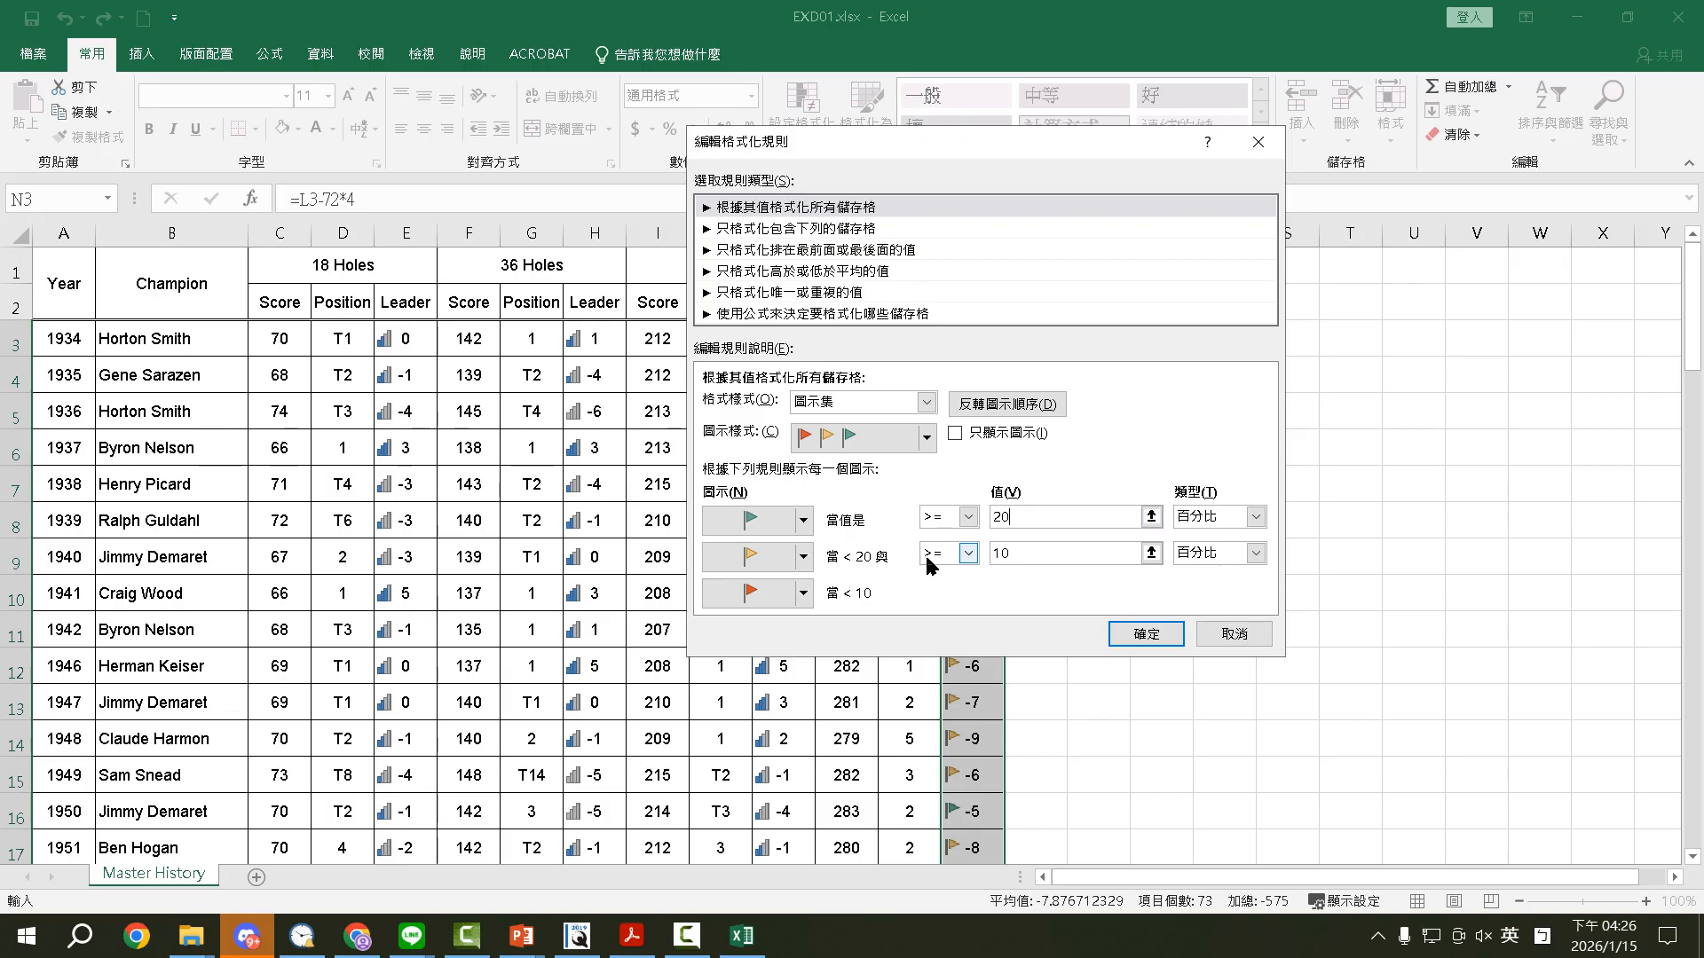
pyautogui.click(1018, 552)
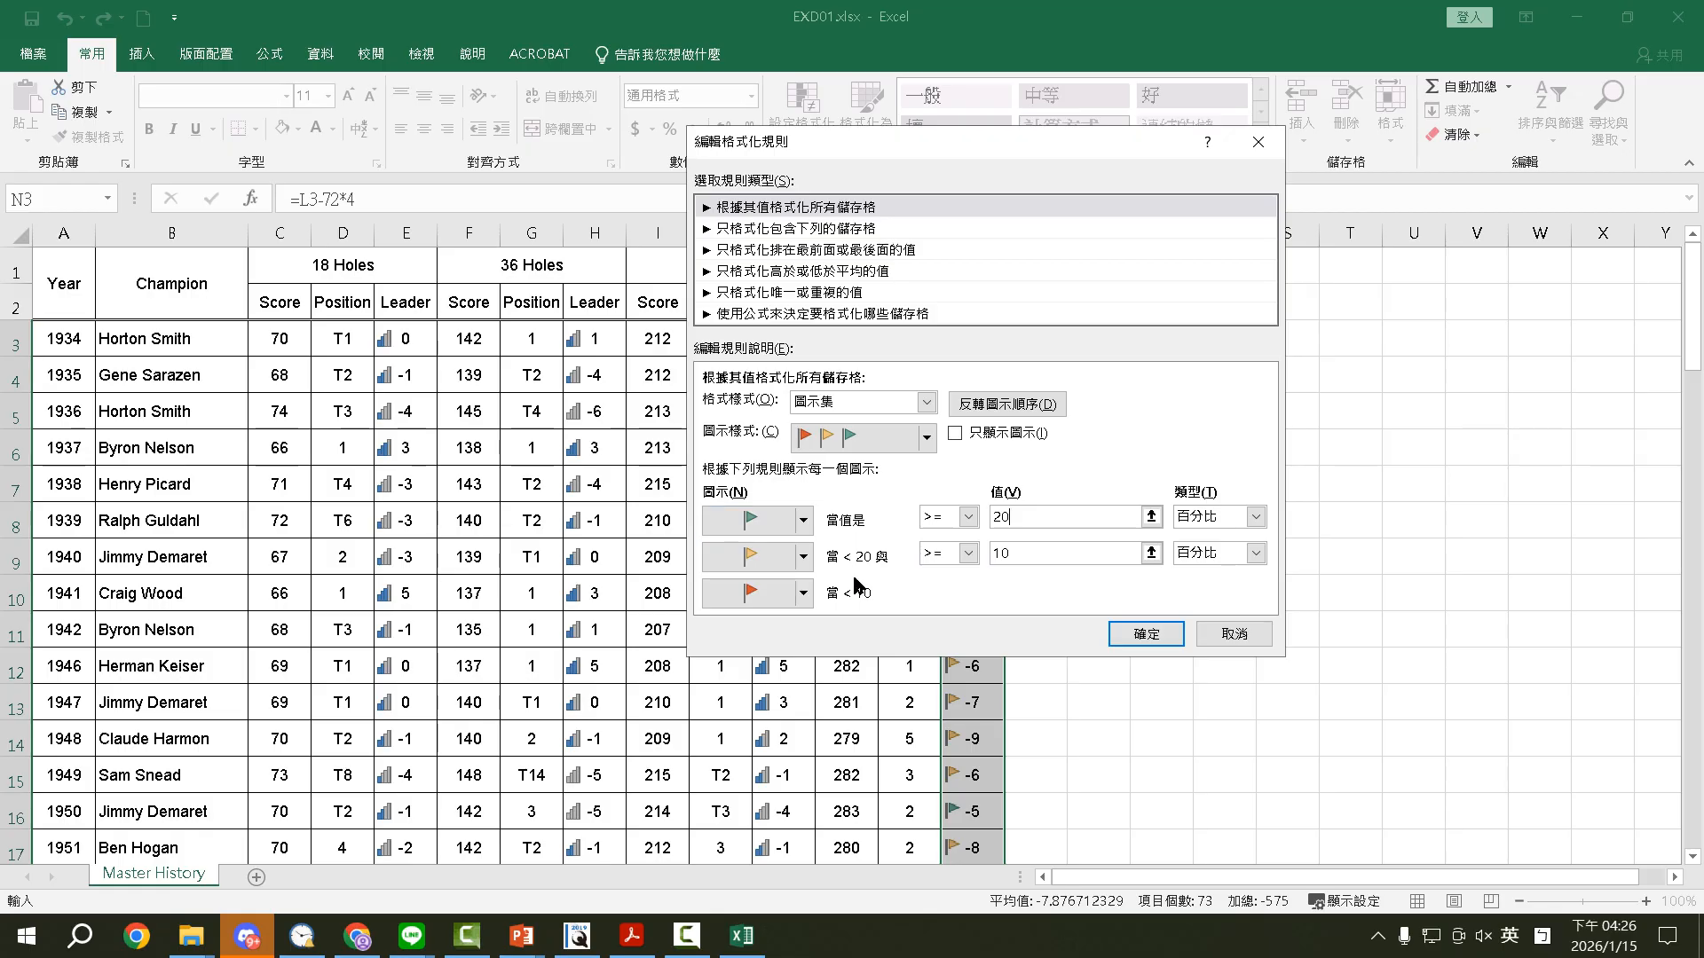
# Step: Assign the green flag to values below 10 and 無儲存格圖示 to values from 20 up, and apply the rule
pyautogui.click(804, 594)
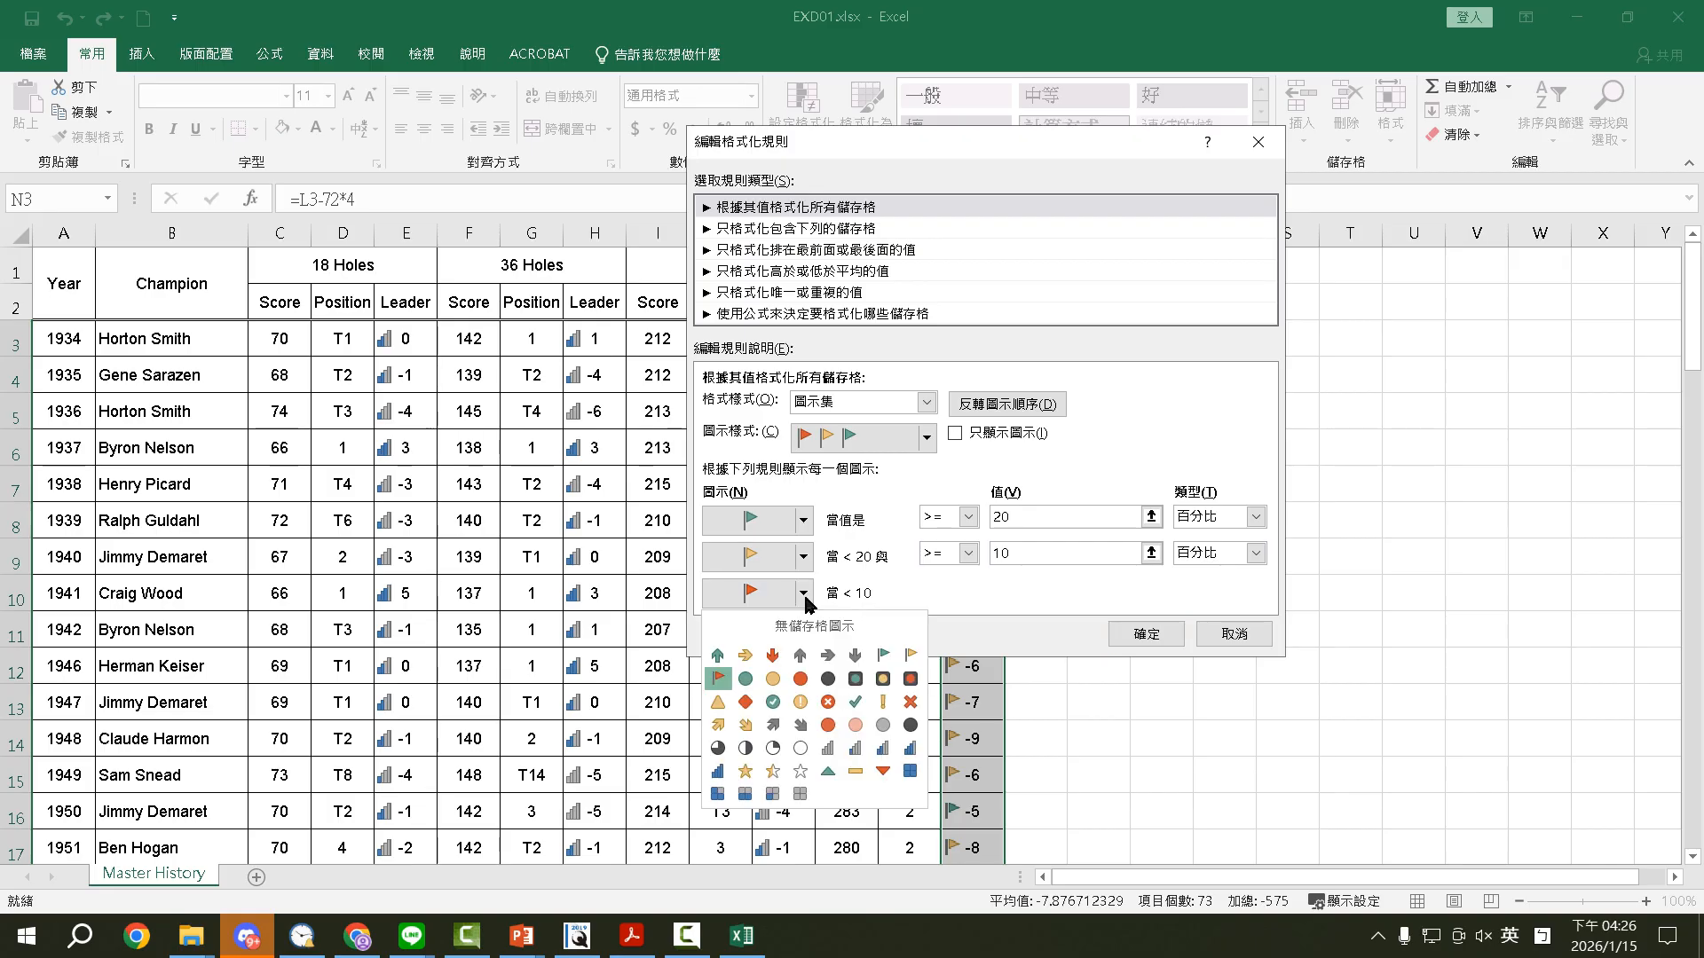
pyautogui.click(884, 657)
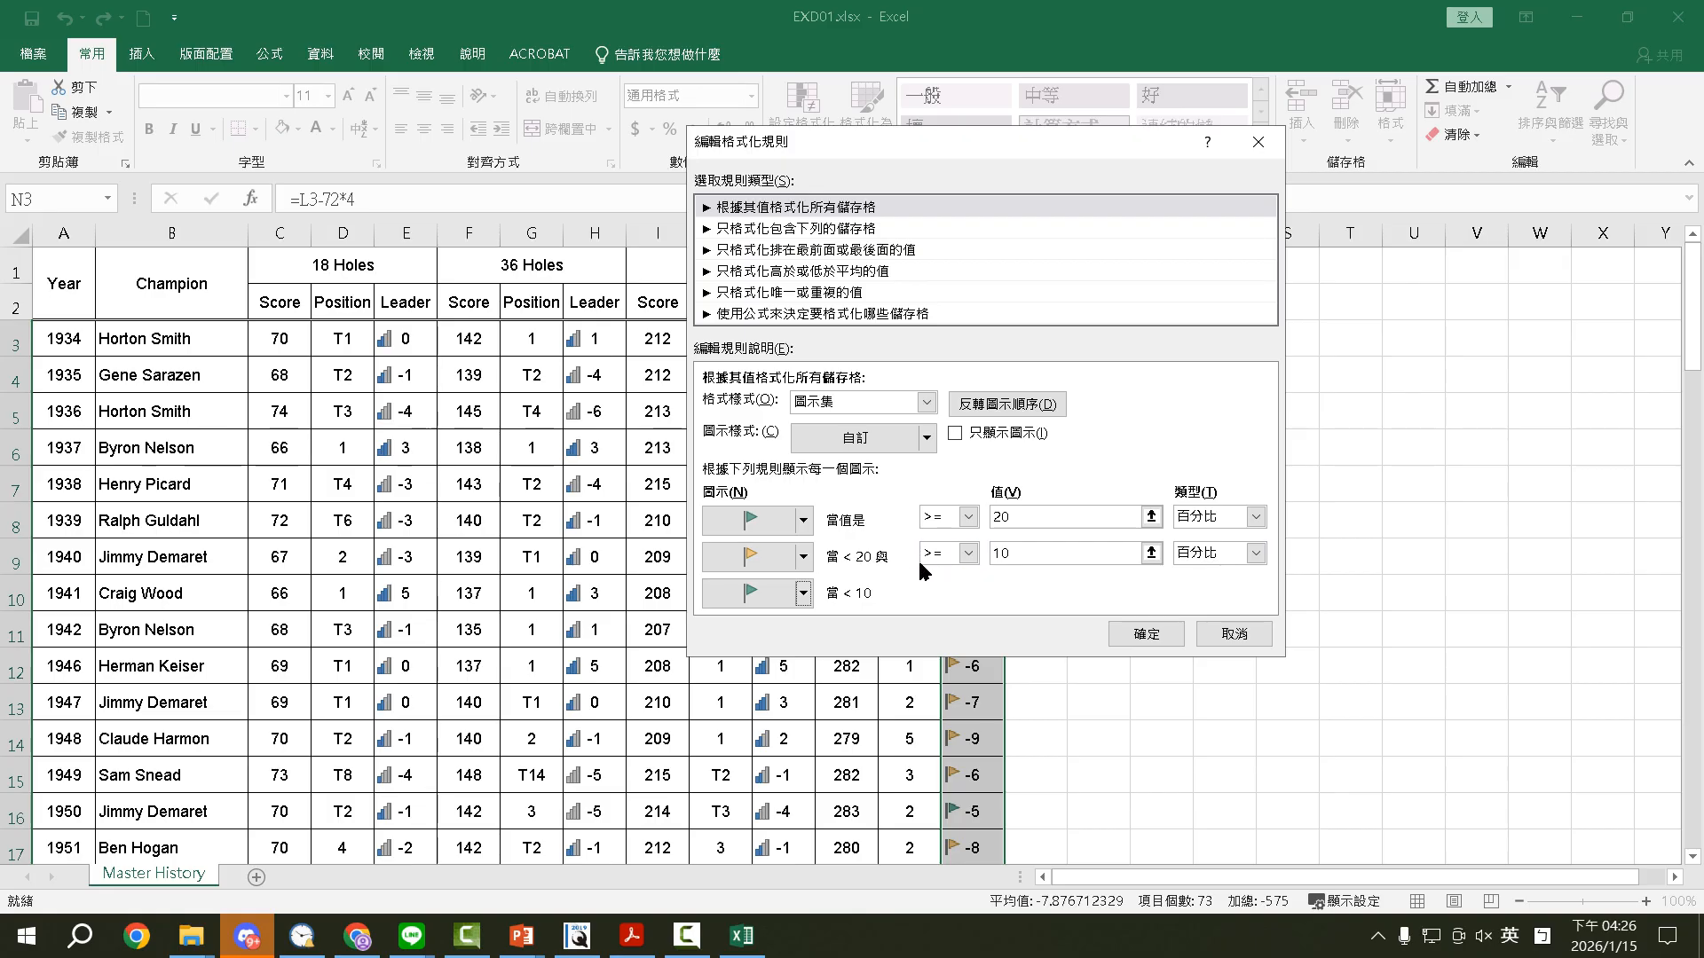
pyautogui.click(803, 521)
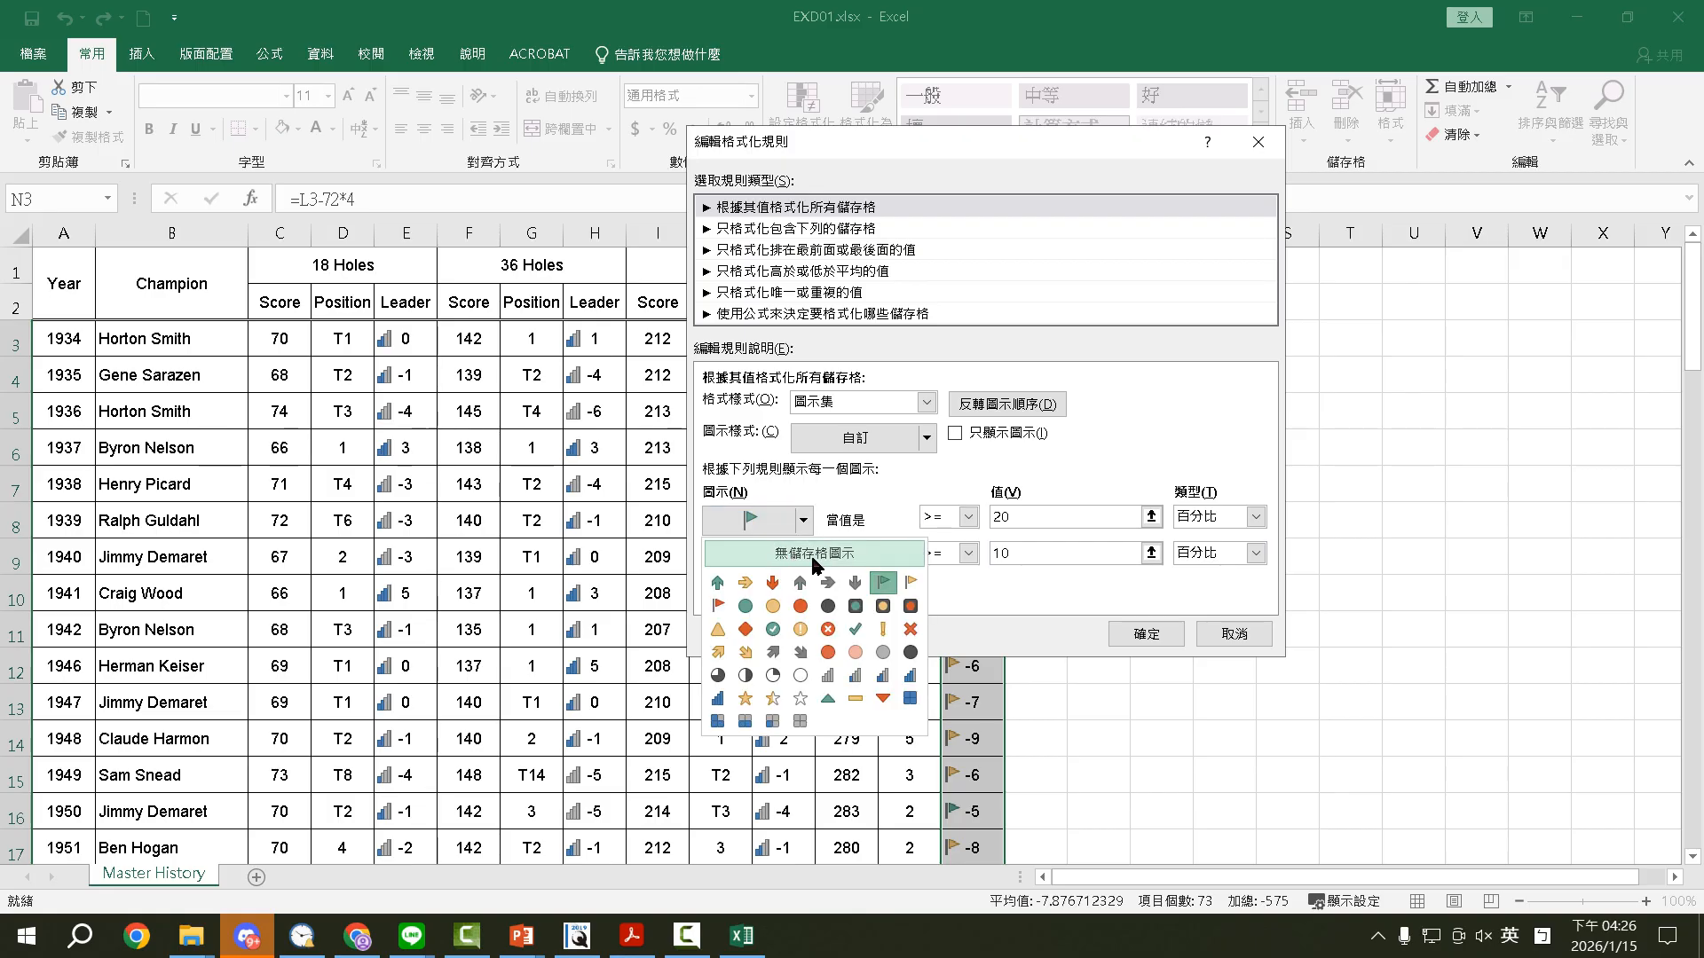
pyautogui.click(813, 559)
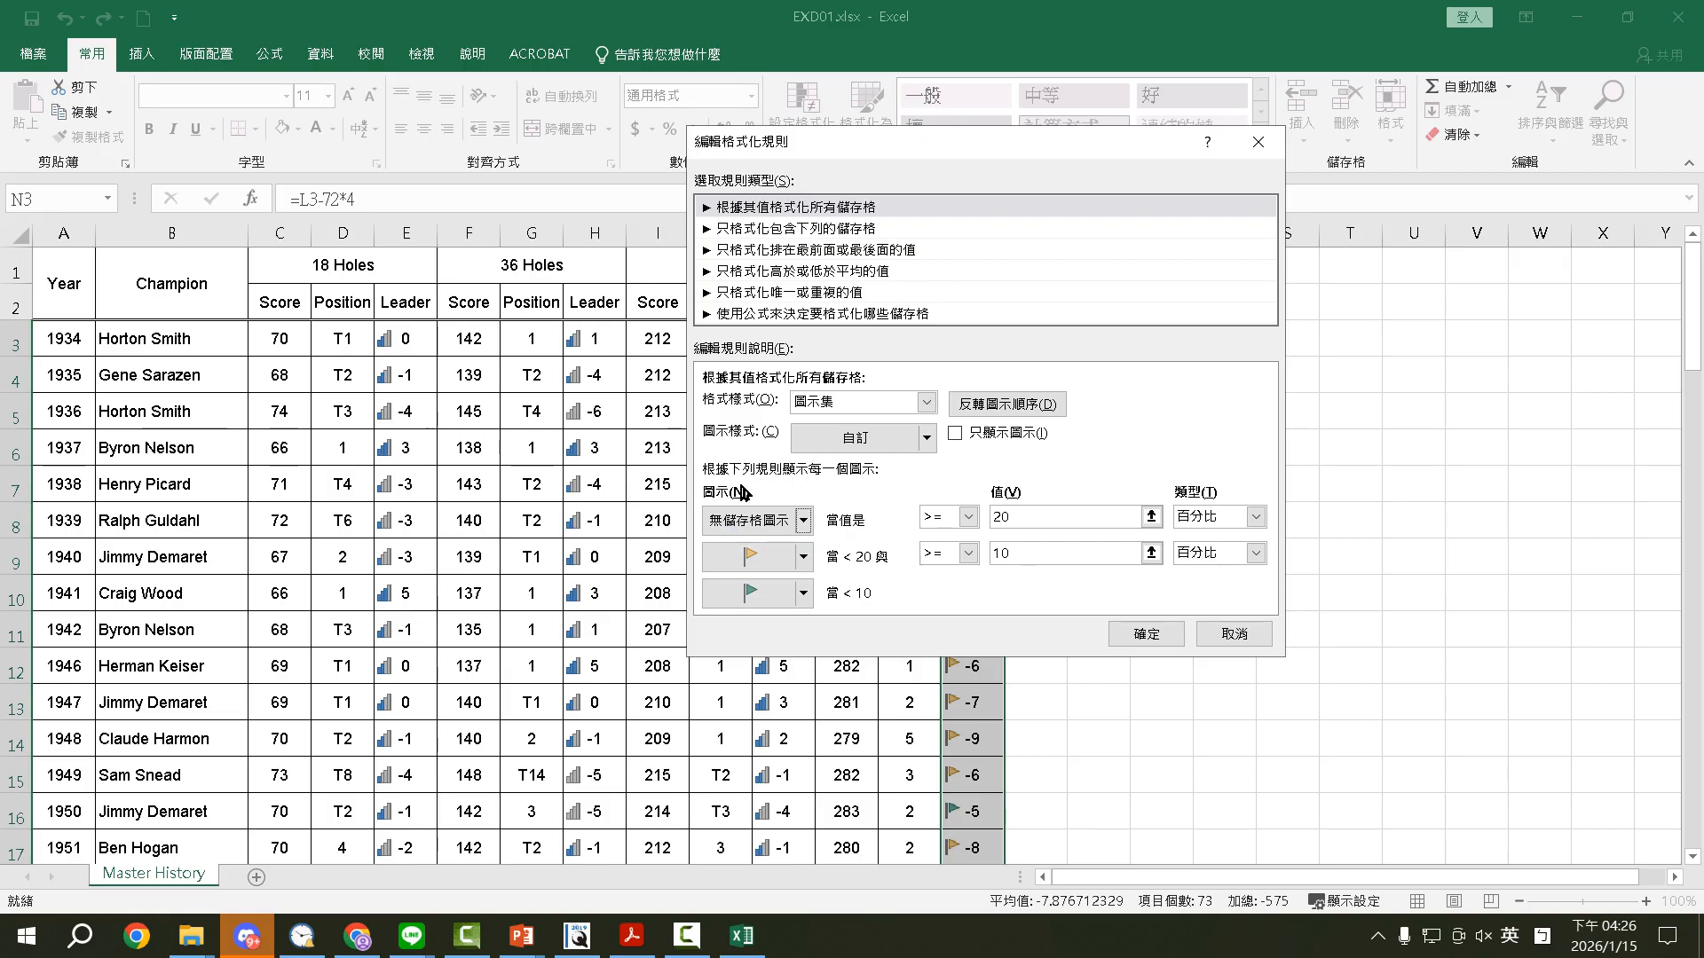
pyautogui.click(1146, 634)
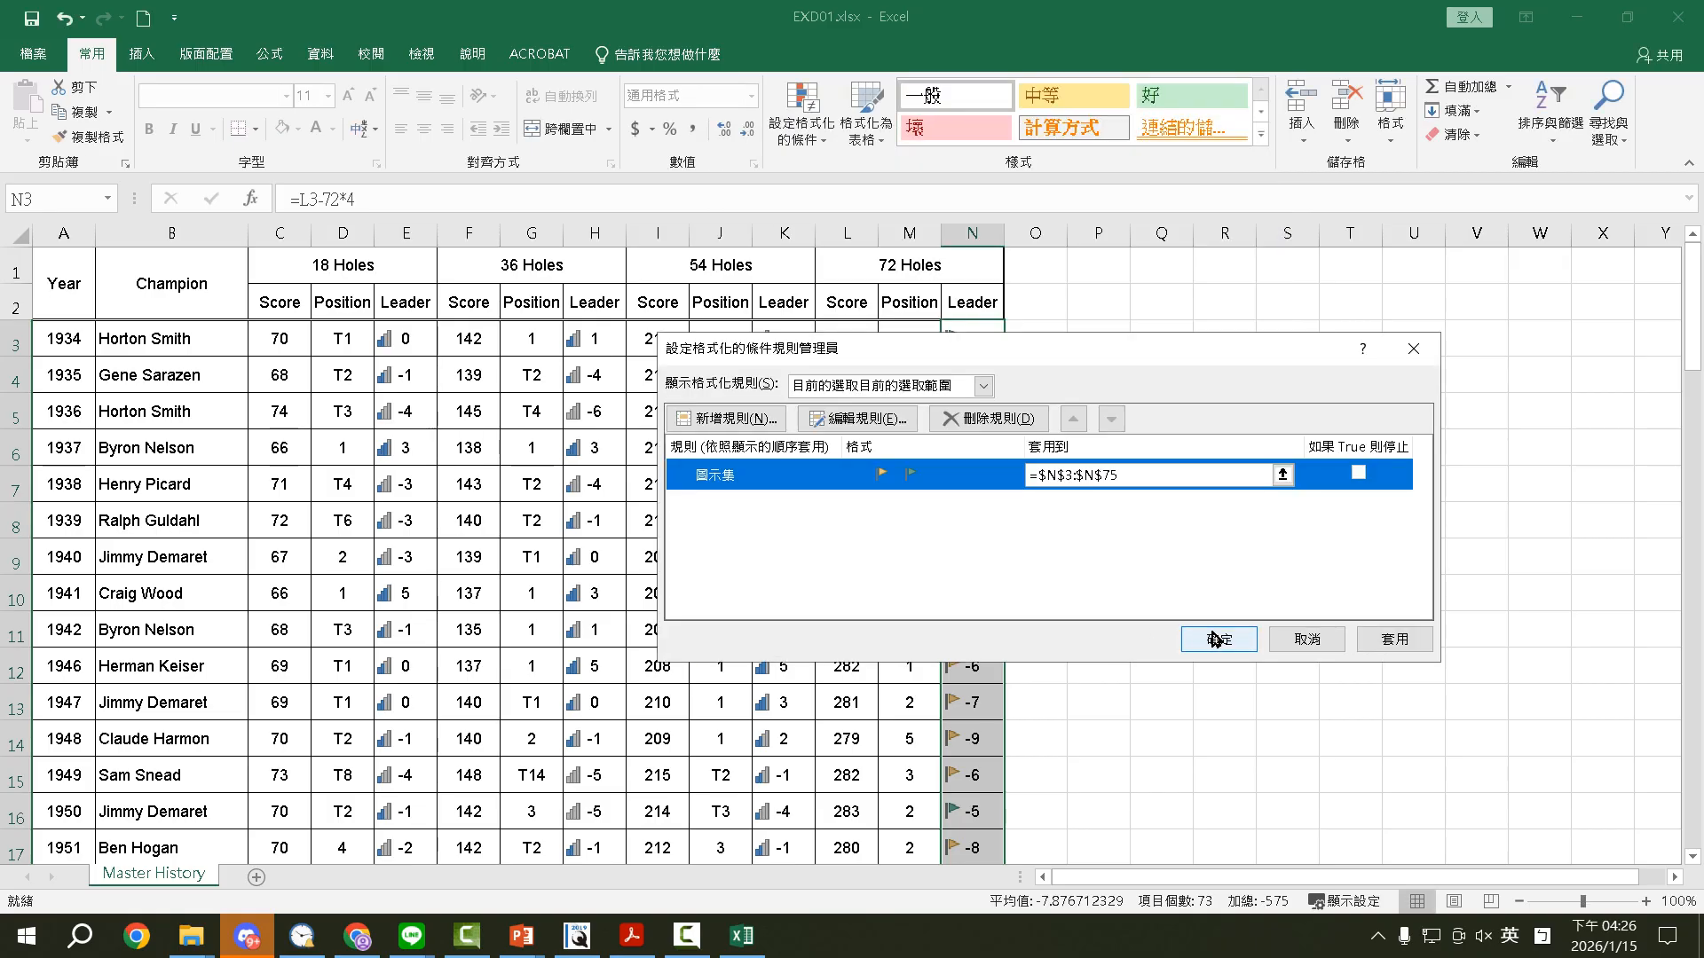
pyautogui.click(1216, 637)
# Step: Review the flags down the 72 Holes Leader column and compare them with the PDF's requirements
pyautogui.scroll(-7, 806, 501)
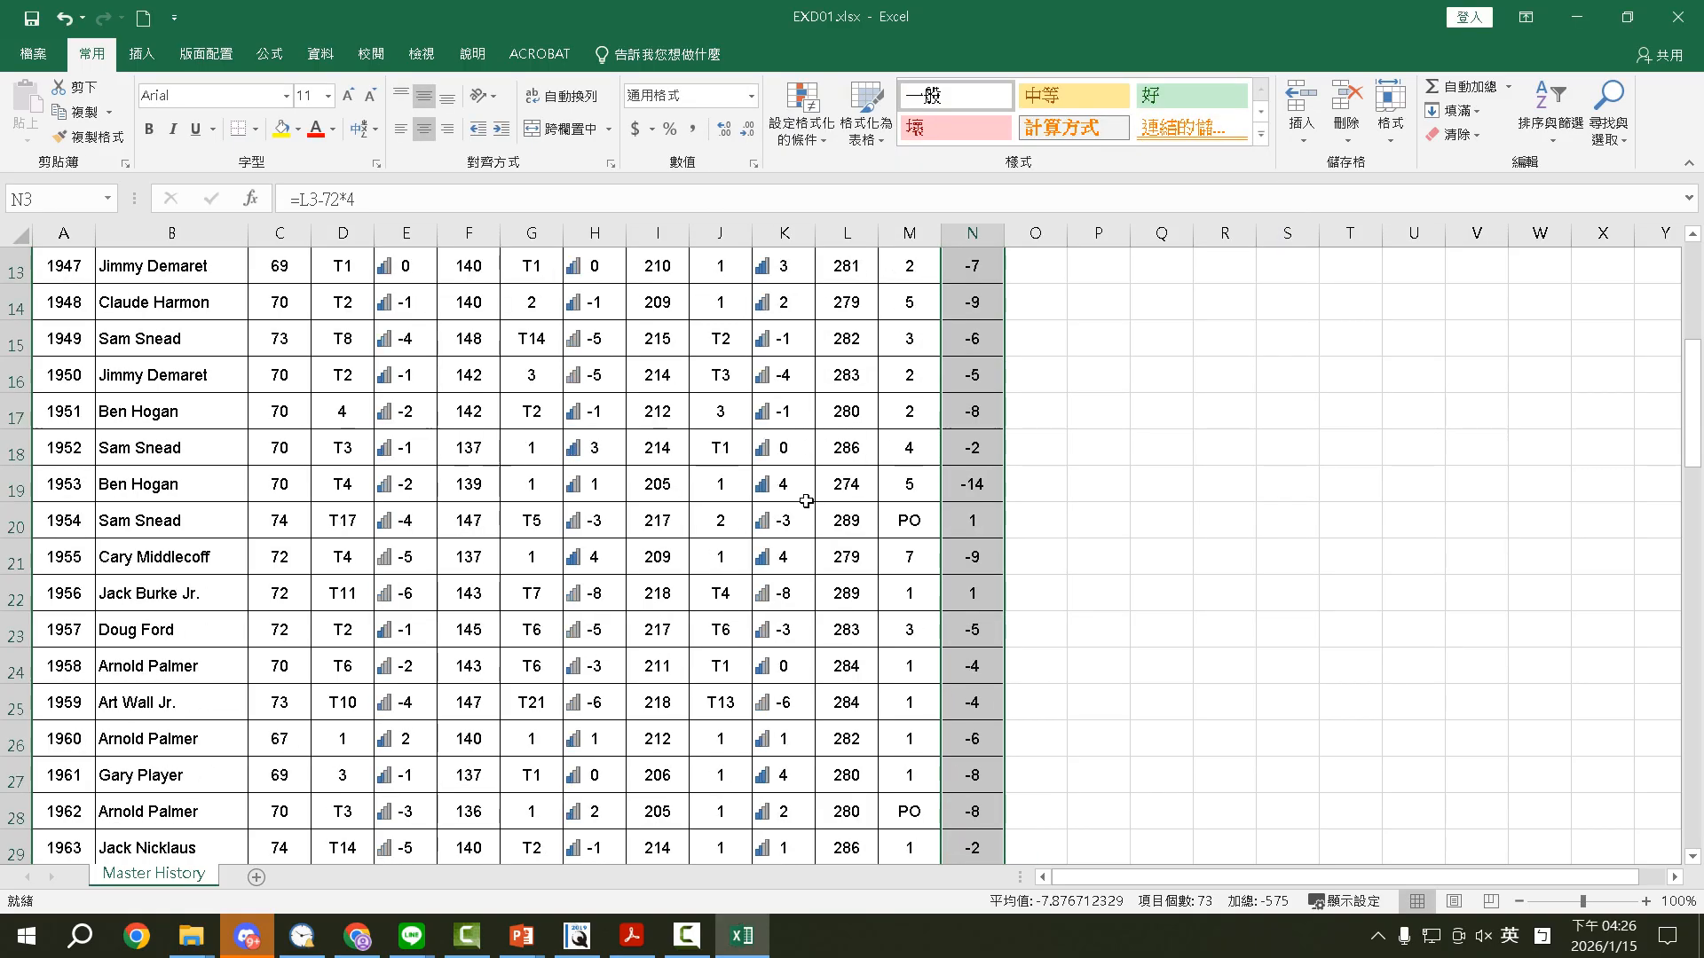
pyautogui.scroll(-5, 805, 502)
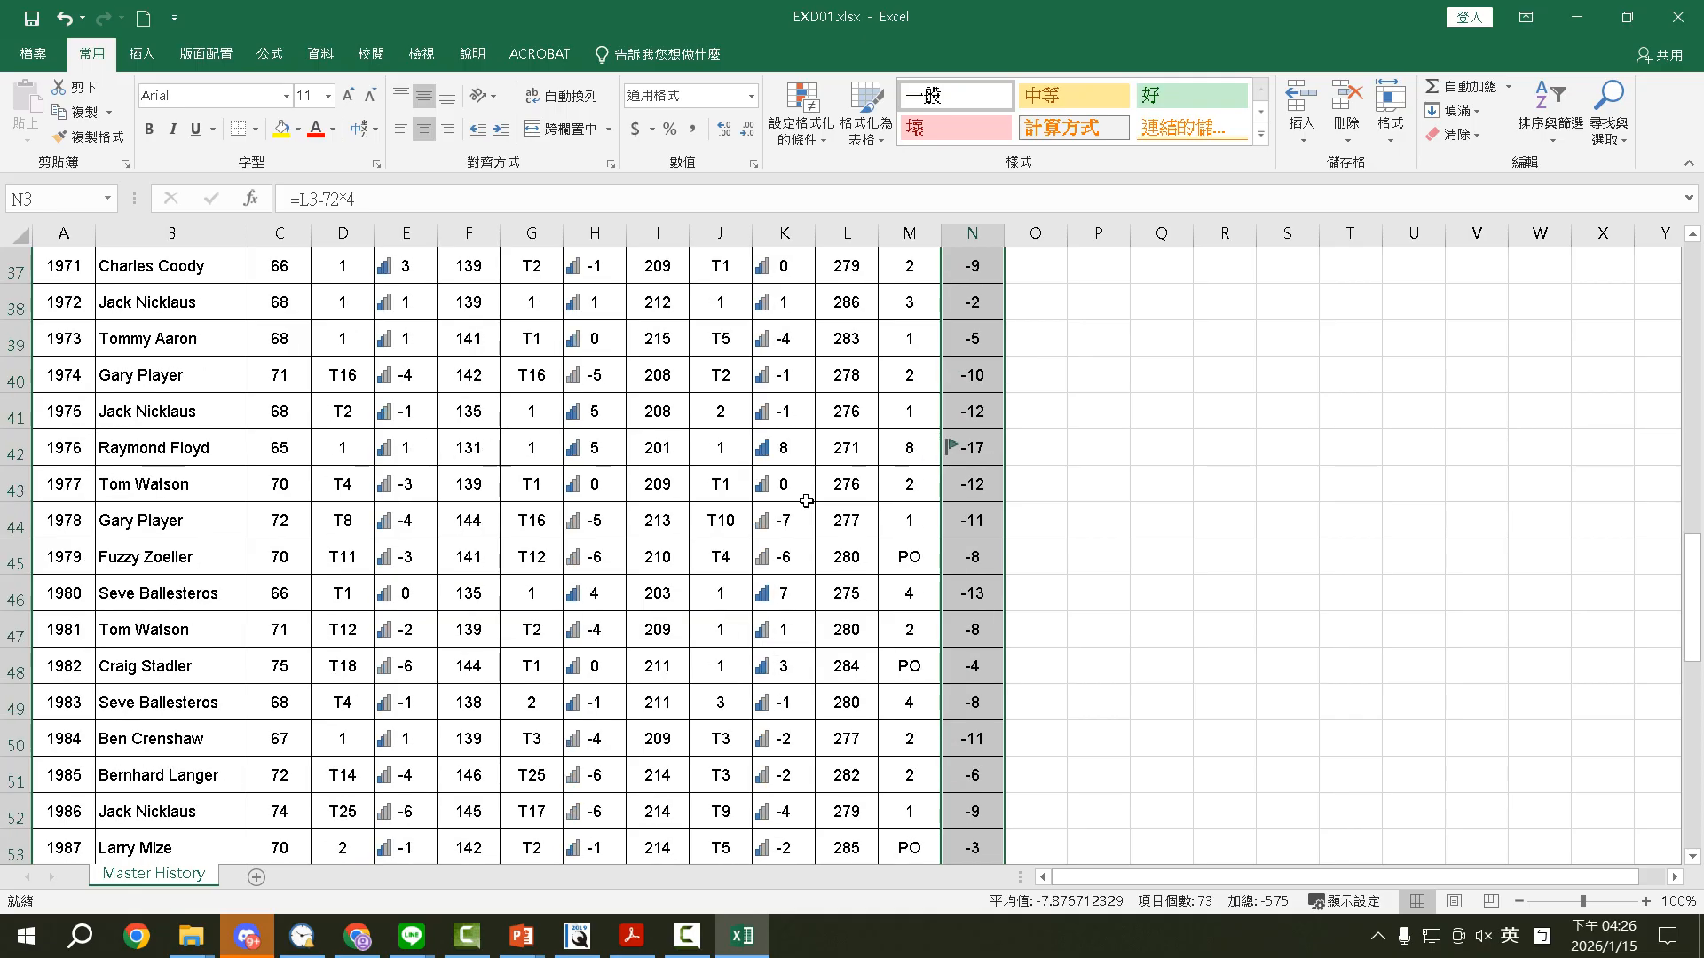
pyautogui.scroll(-8, 806, 502)
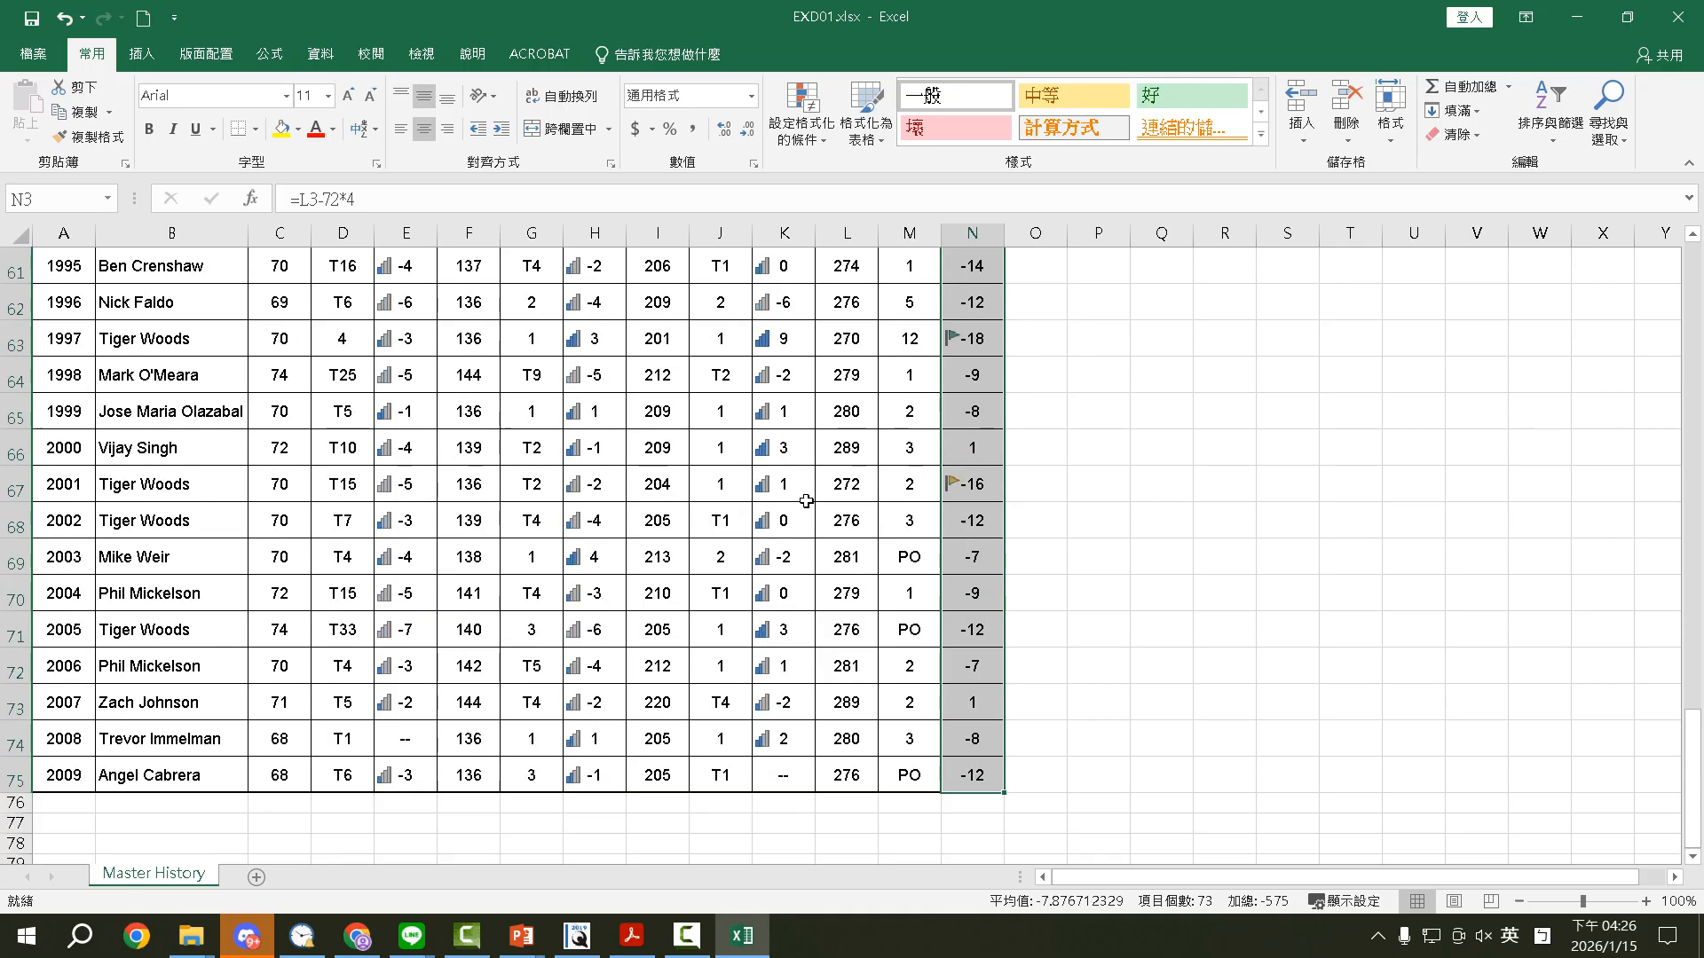
pyautogui.scroll(20, 806, 502)
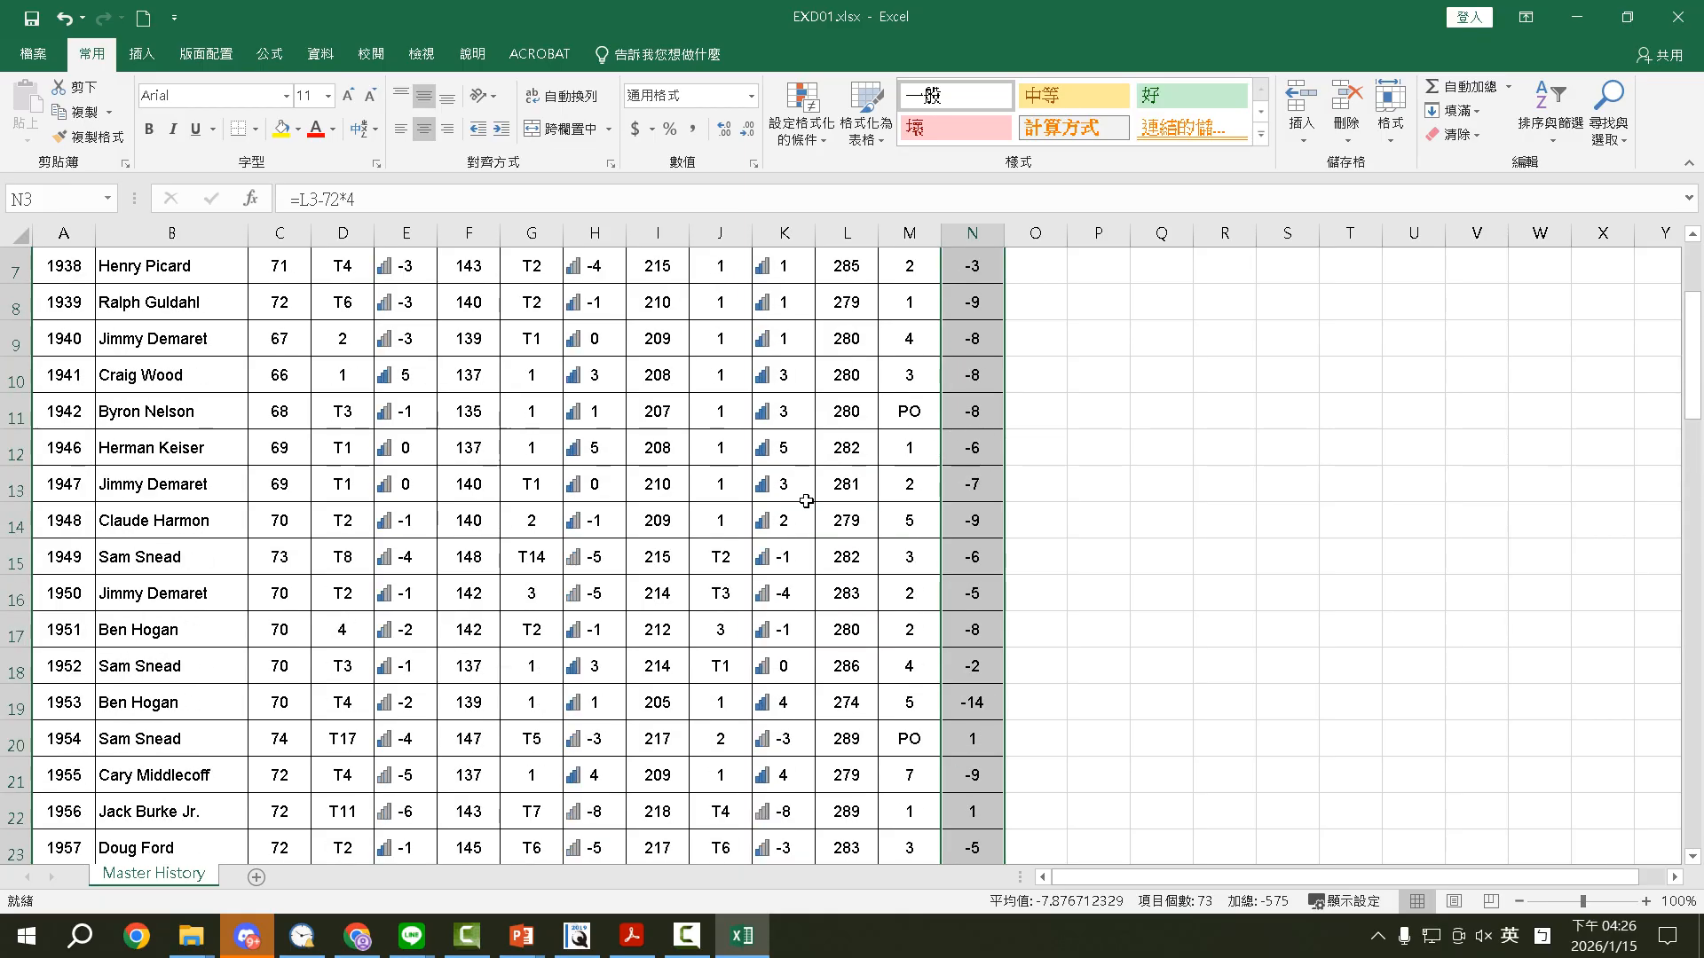
pyautogui.click(635, 937)
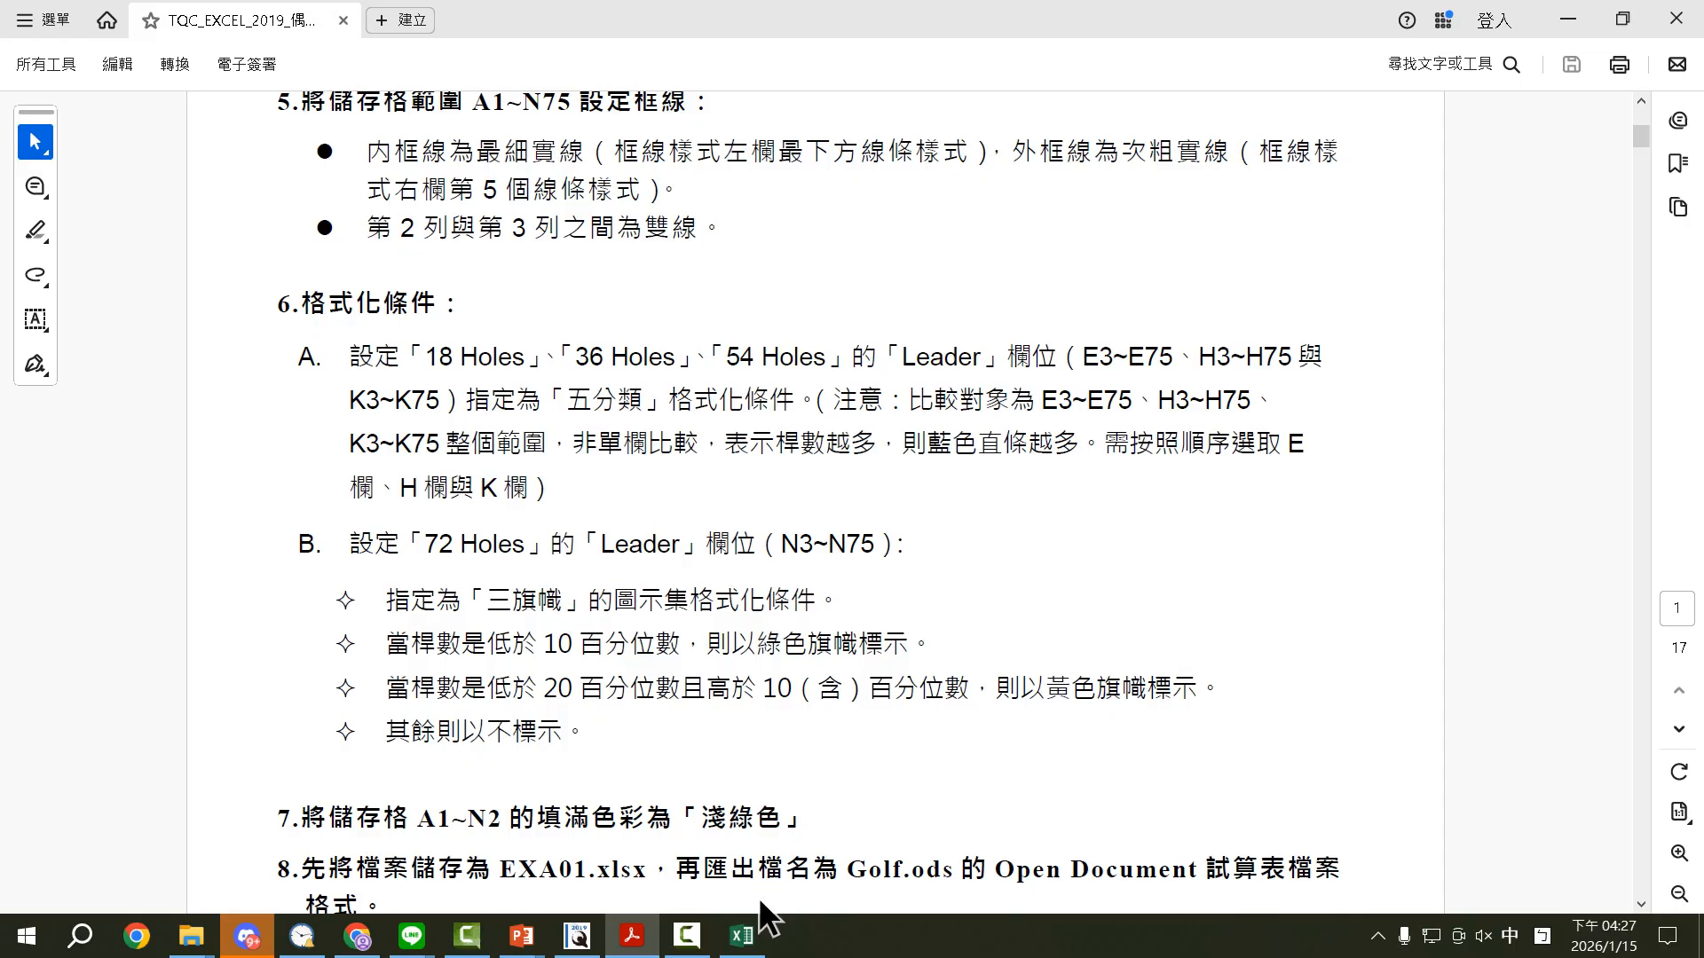
pyautogui.click(742, 941)
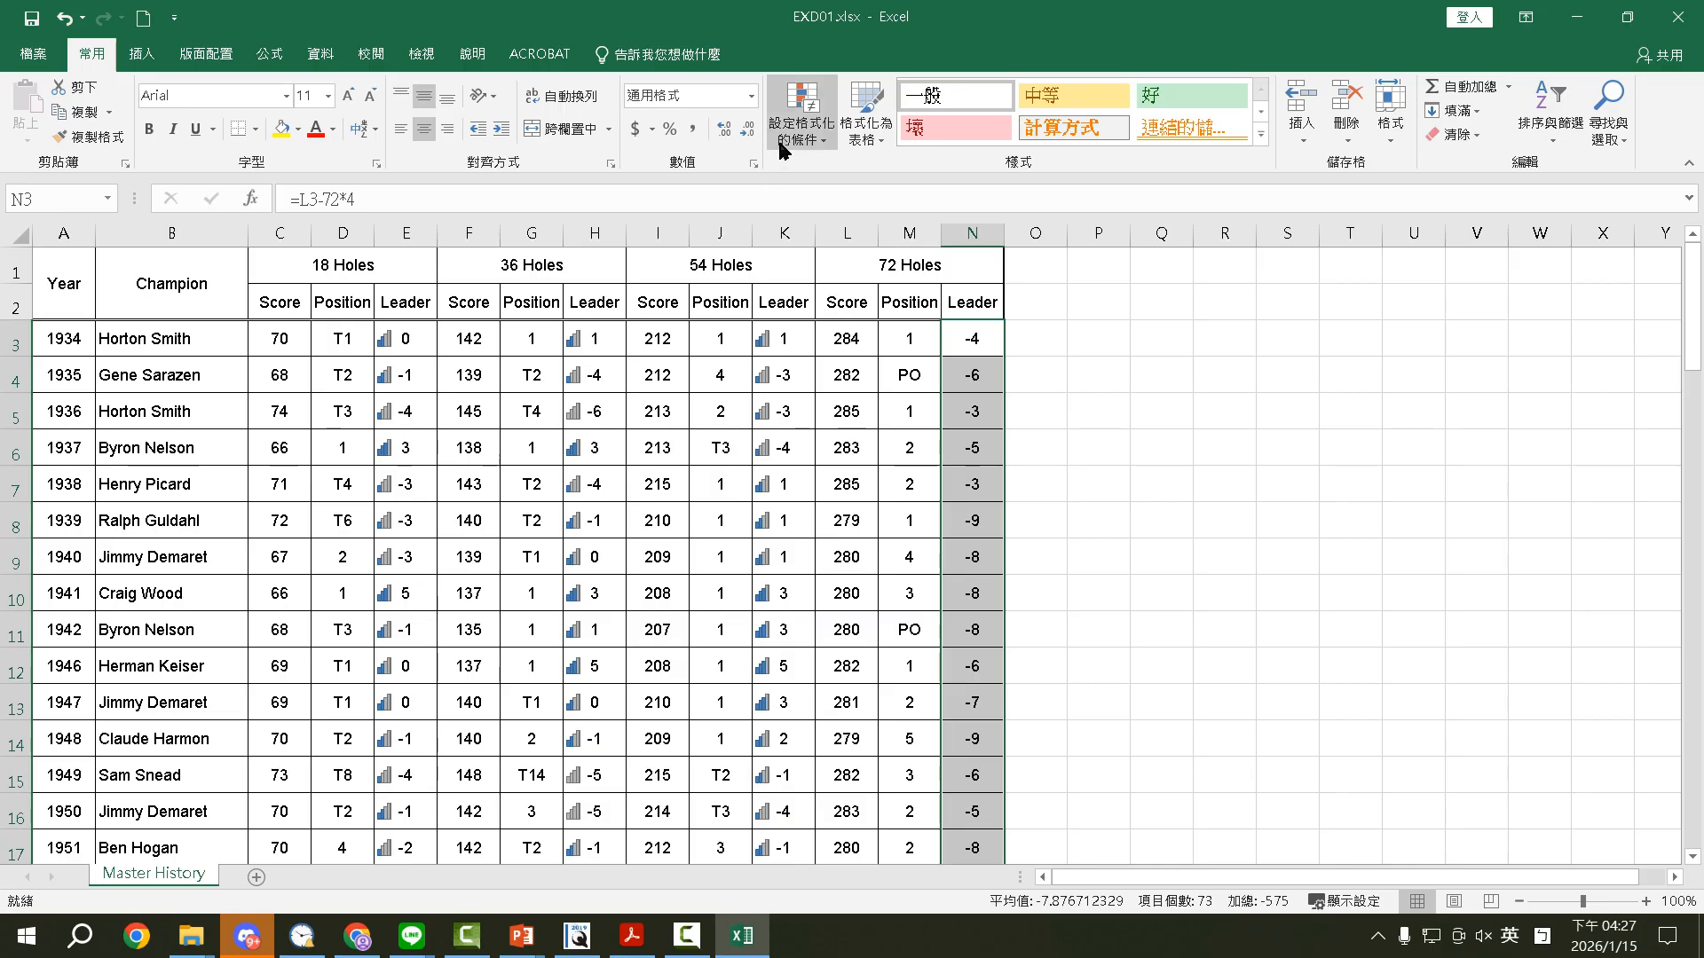
# Step: Reopen the N3:N75 icon set rule for editing and recheck the threshold type required in the PDF
pyautogui.click(800, 120)
pyautogui.click(834, 457)
pyautogui.click(811, 479)
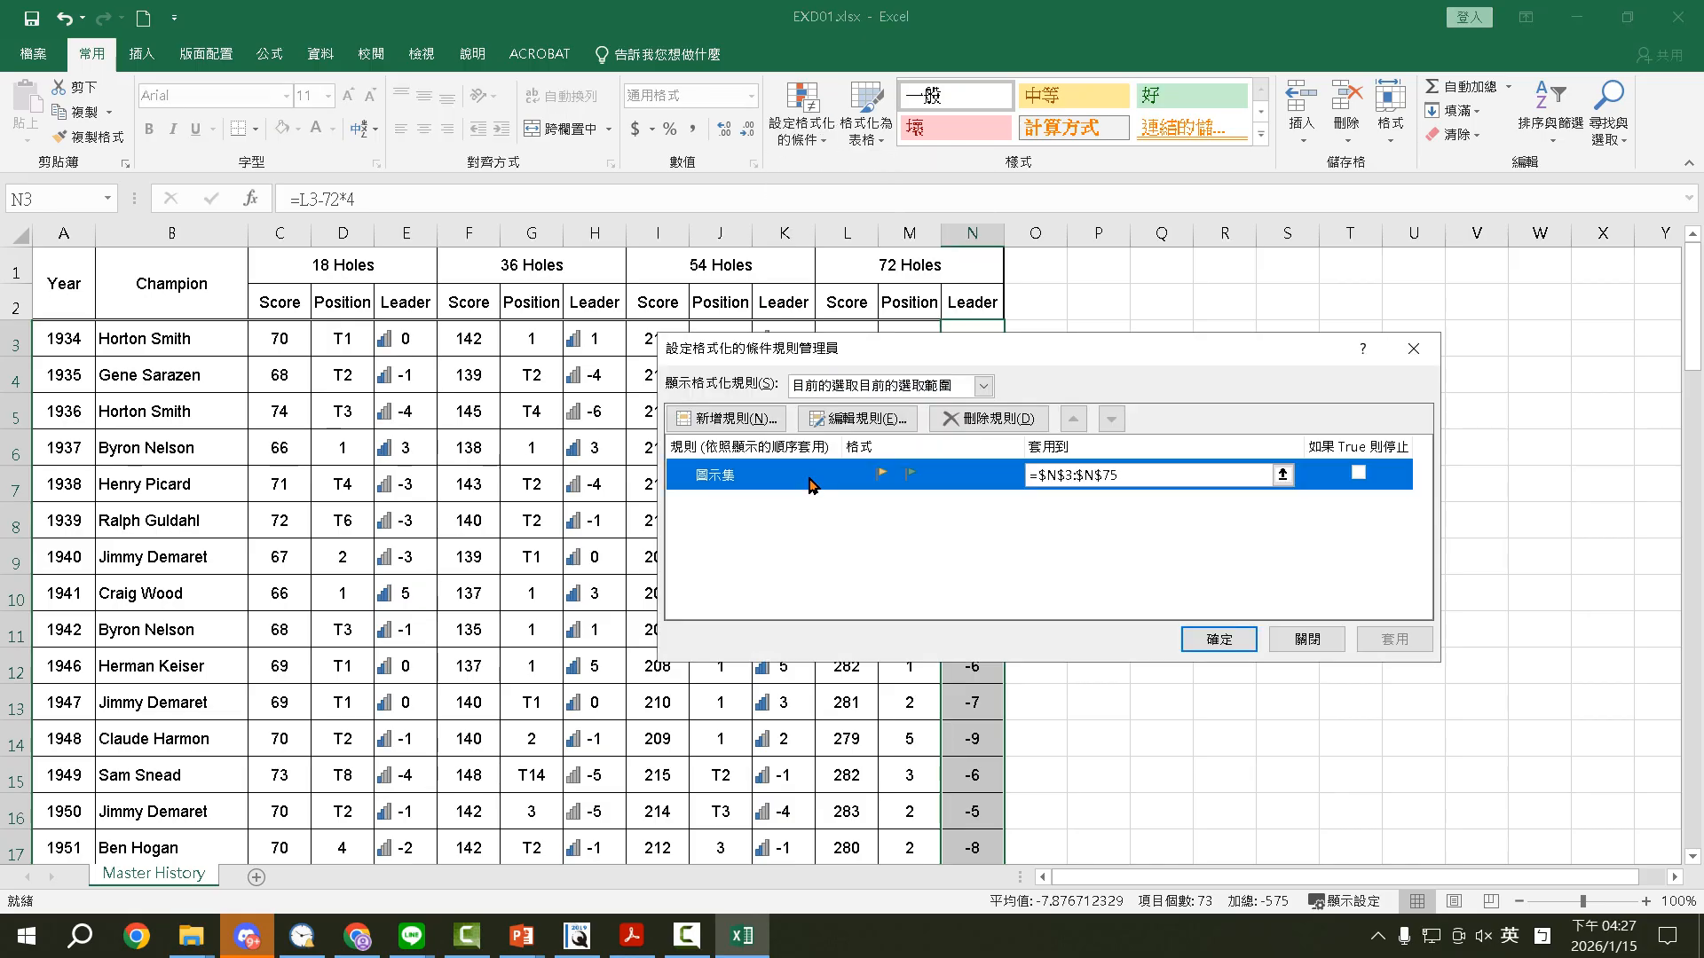
pyautogui.click(842, 419)
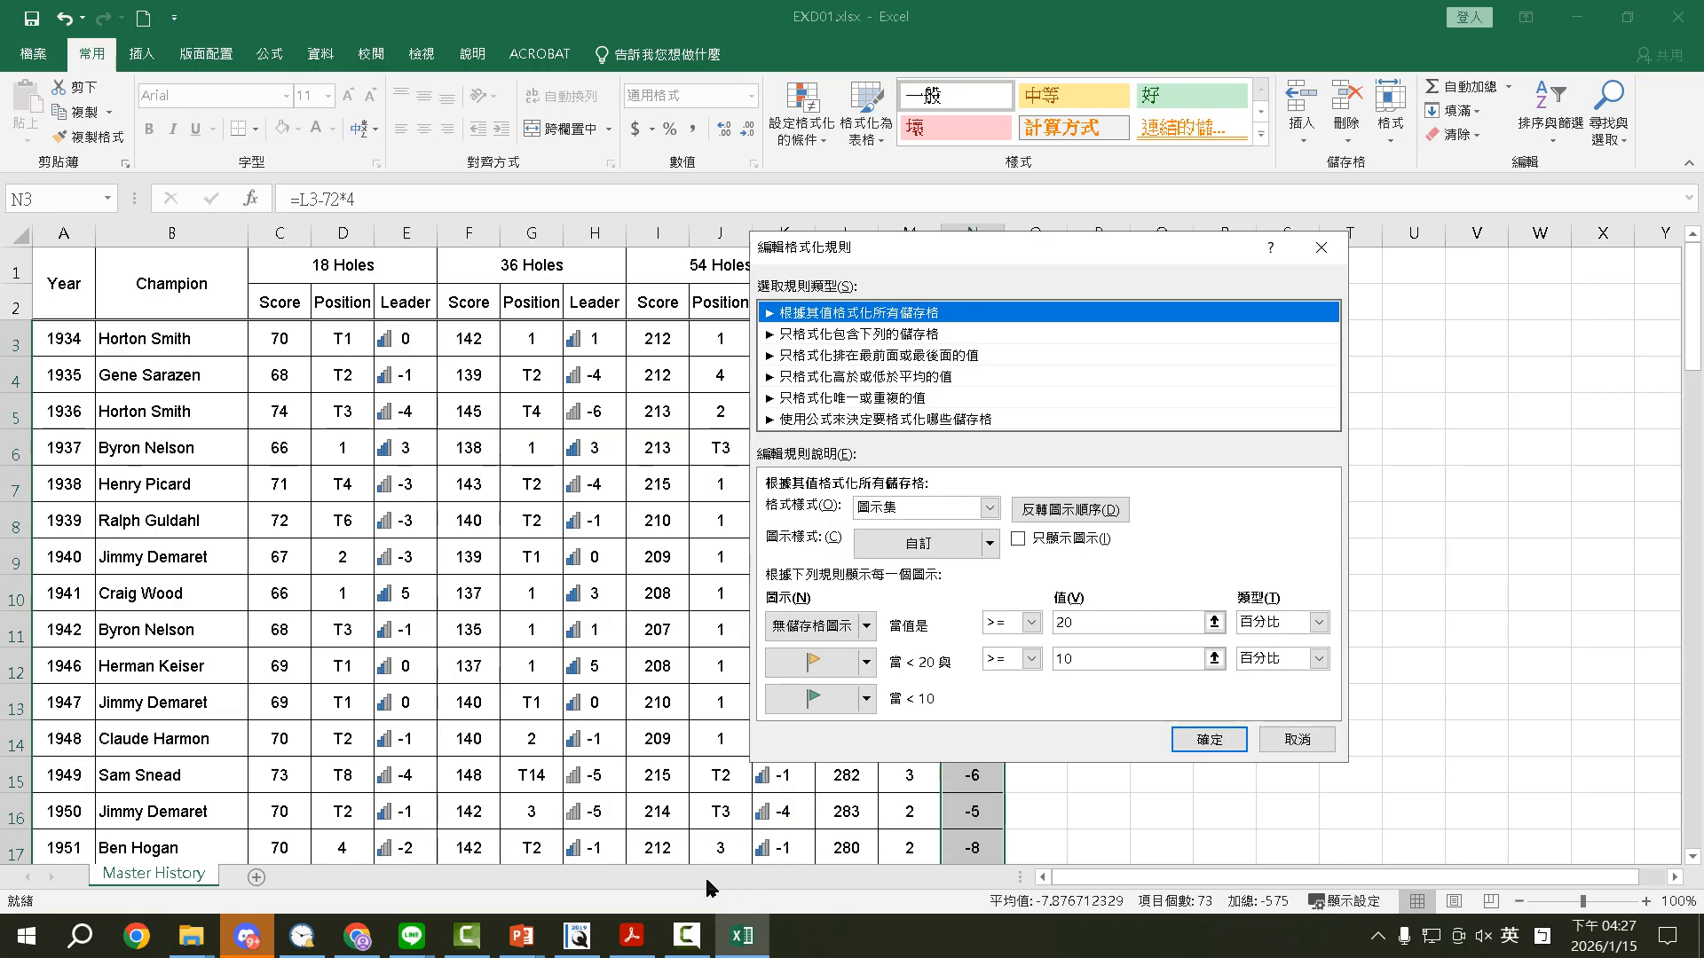
pyautogui.click(633, 936)
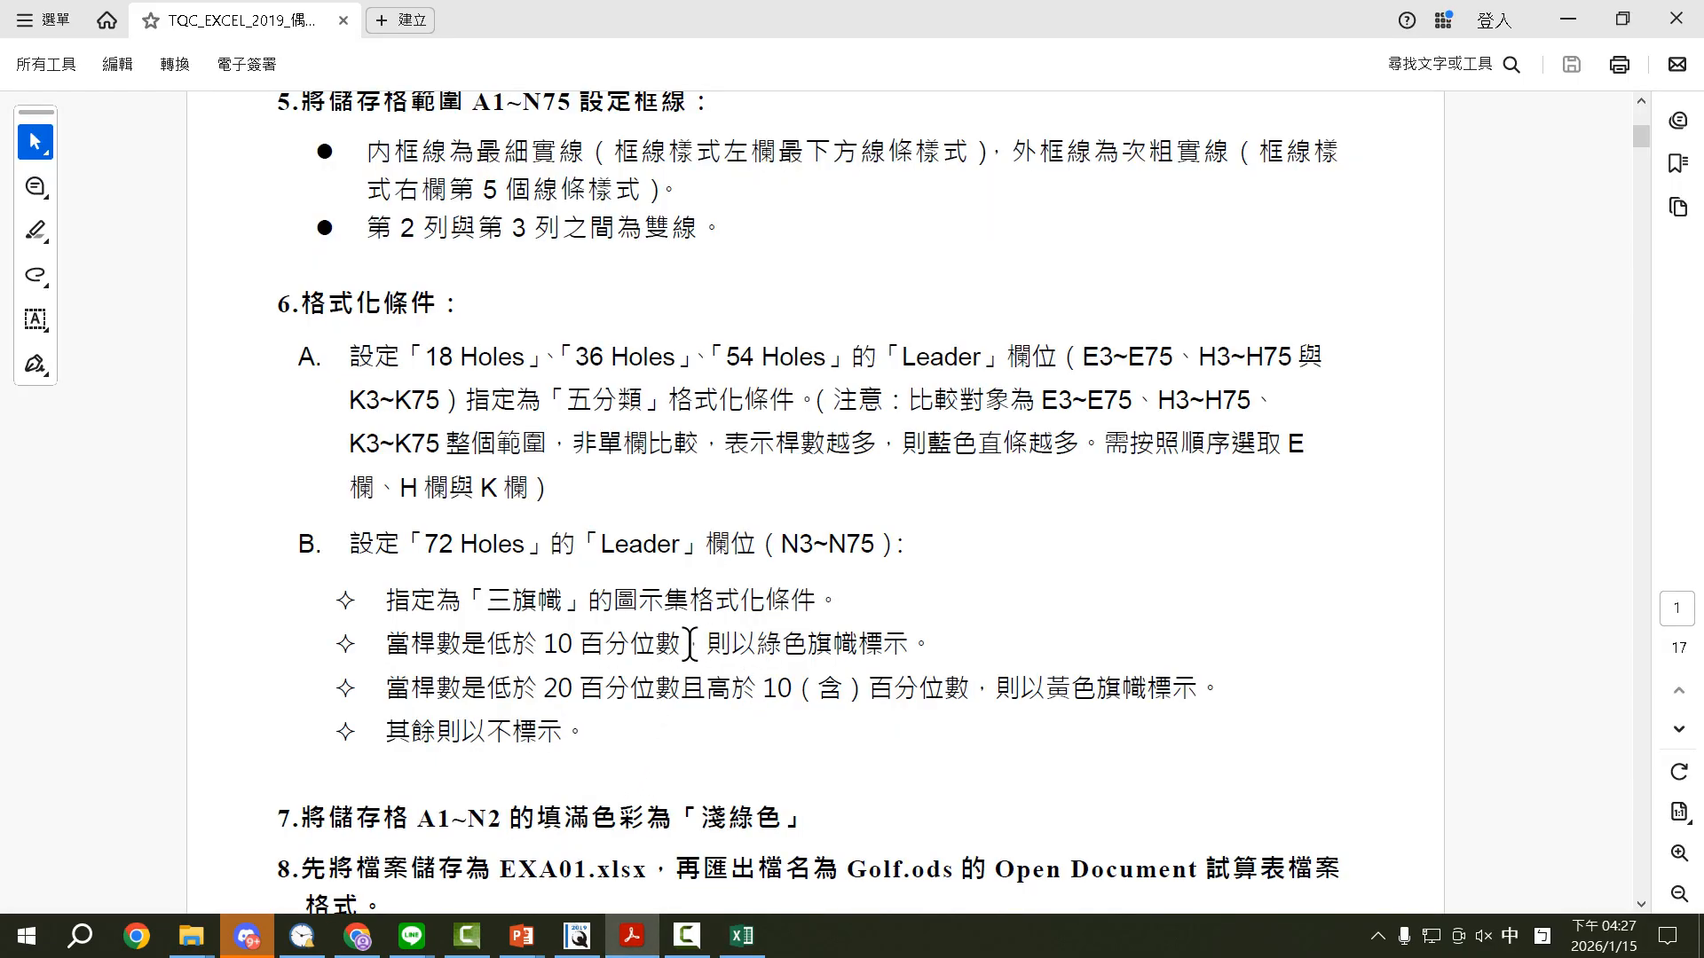
pyautogui.click(632, 938)
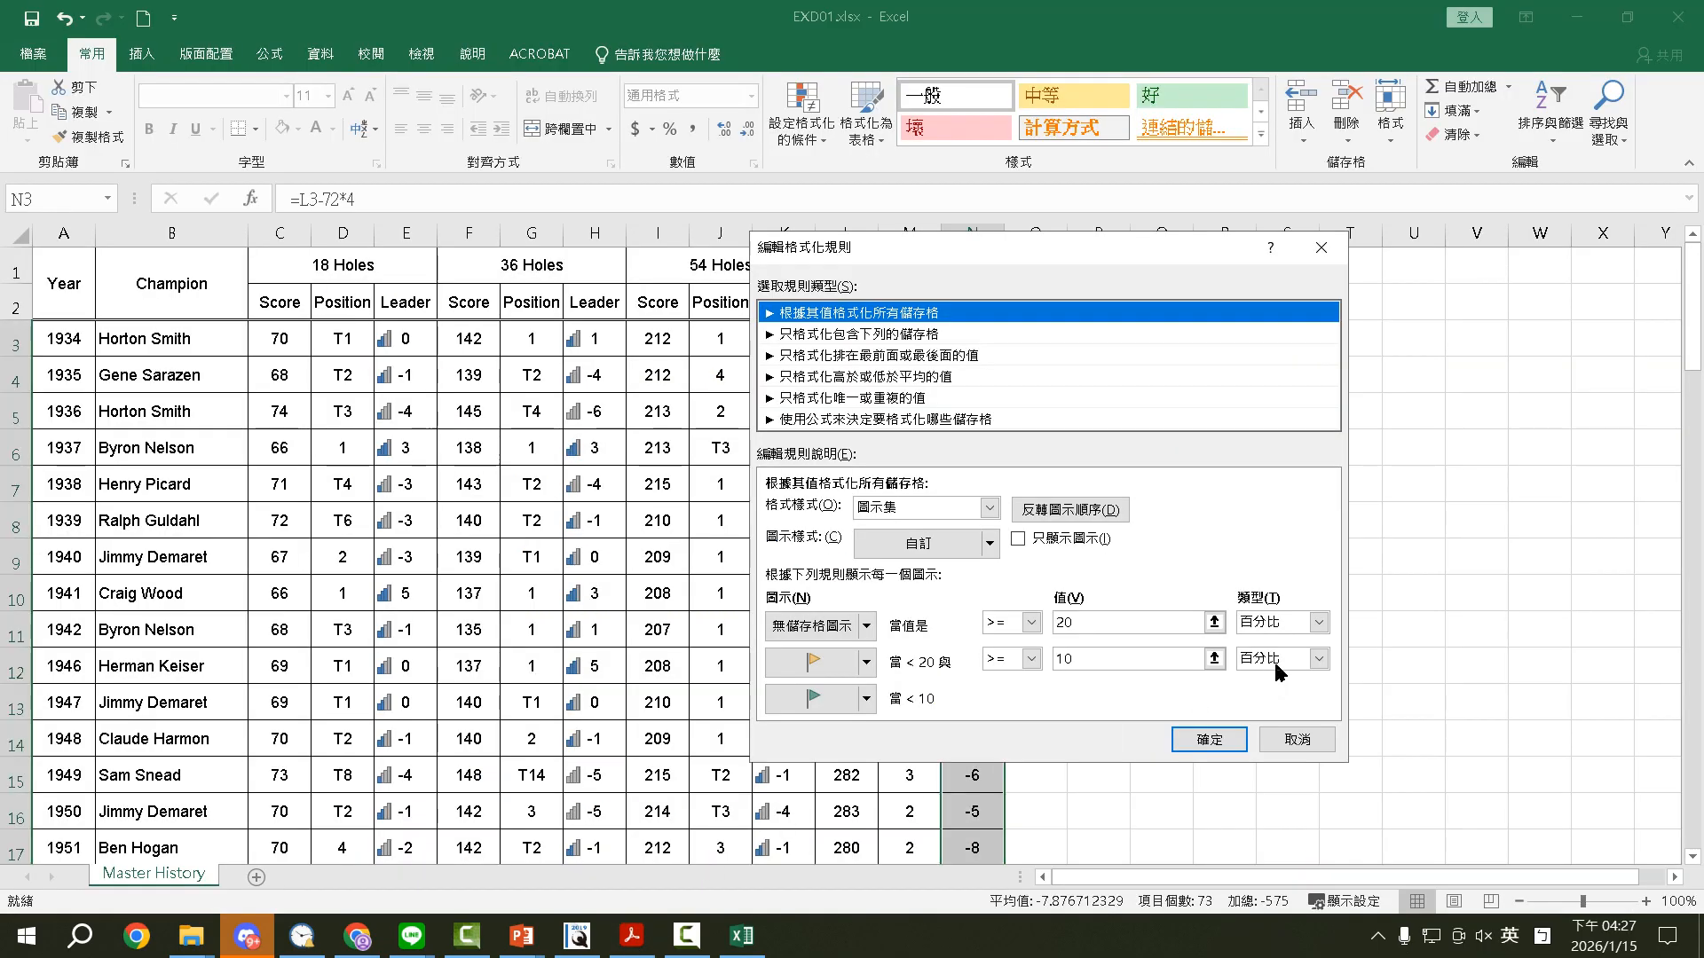
# Step: Change both threshold types to 百分位數 with values 20 and 10, and accept the edited rule
pyautogui.click(1319, 623)
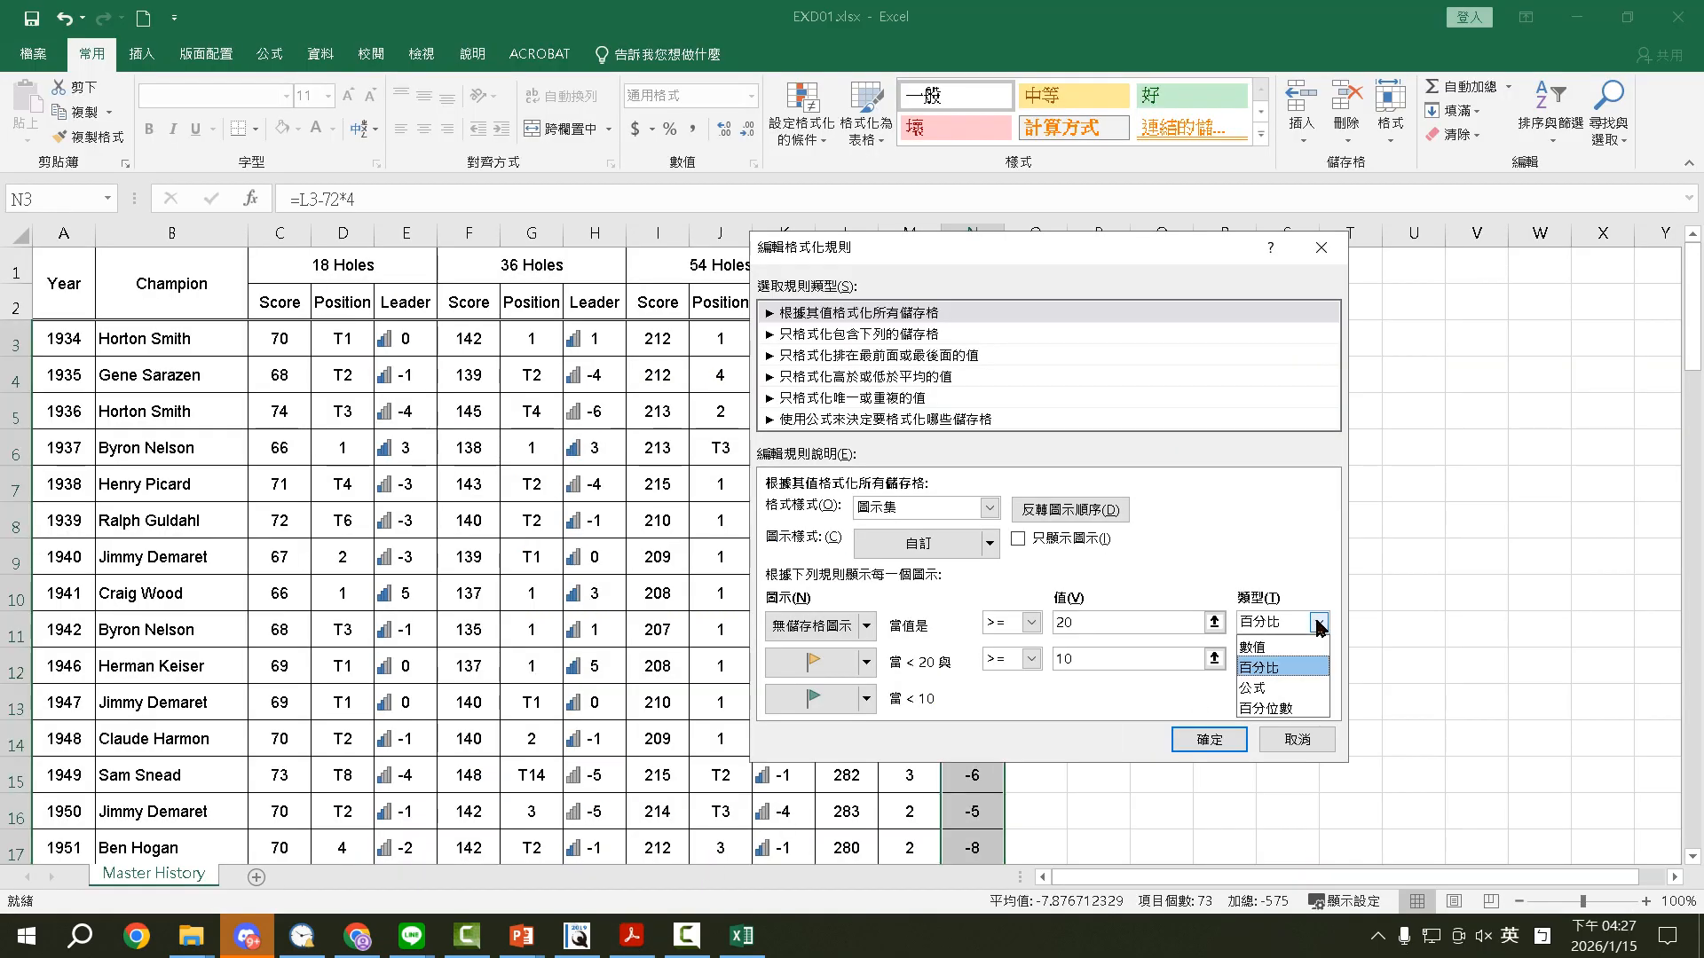
pyautogui.click(1278, 707)
pyautogui.click(1318, 659)
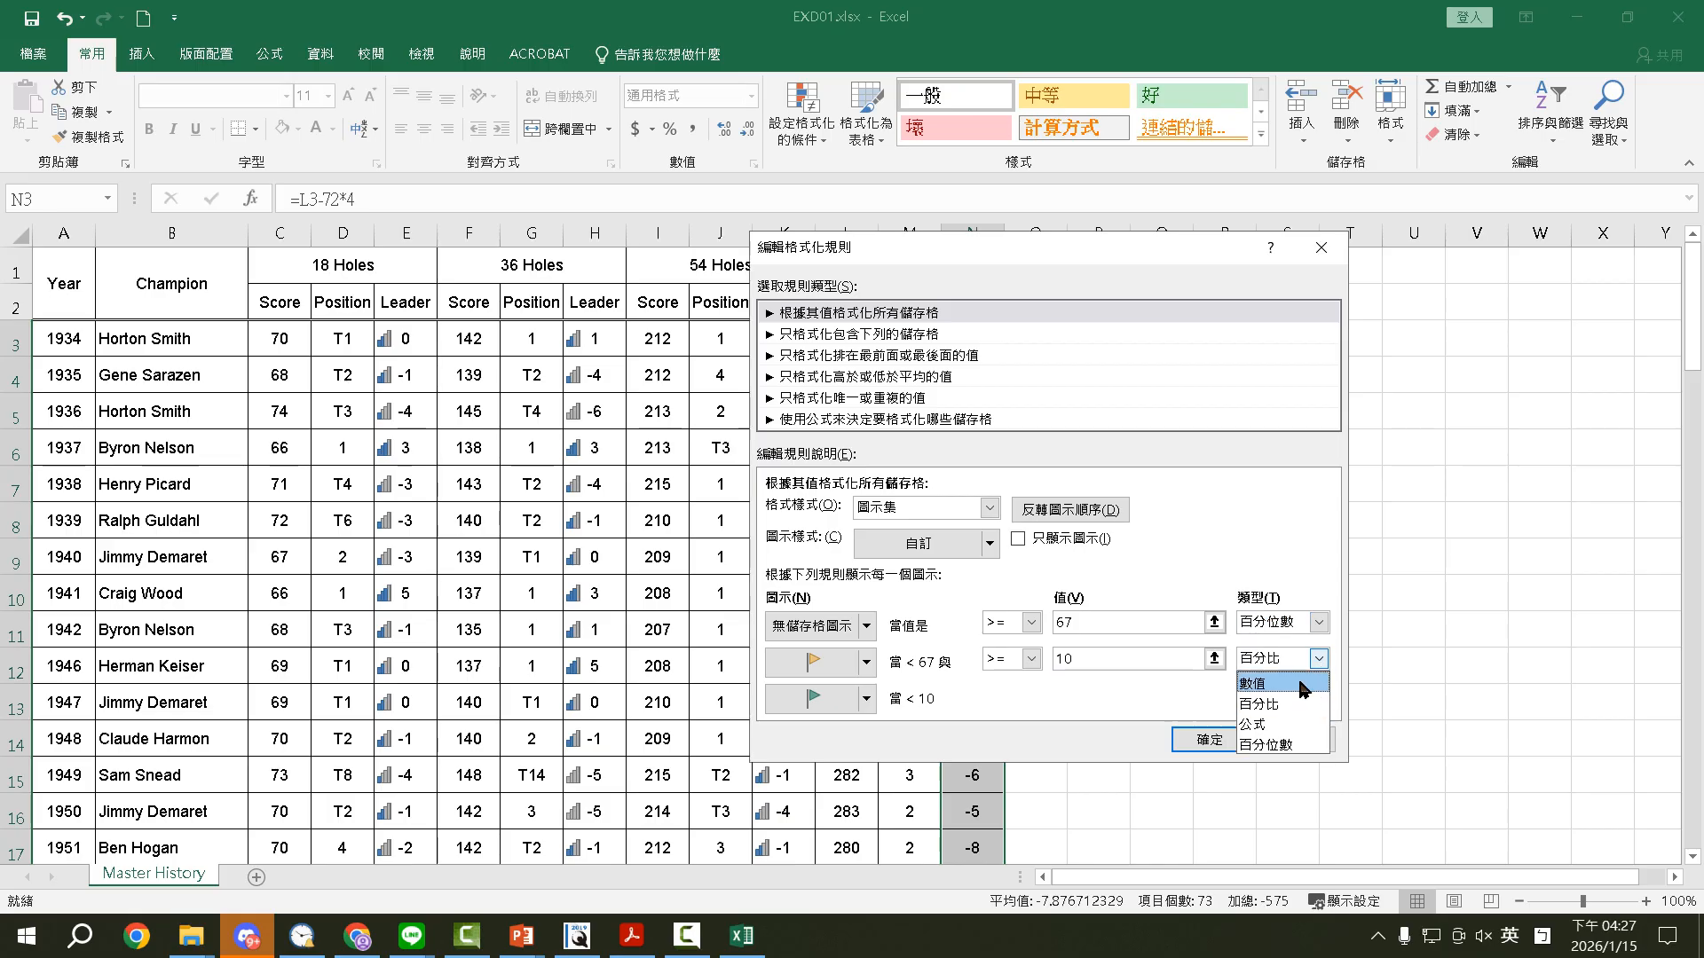
pyautogui.click(1287, 744)
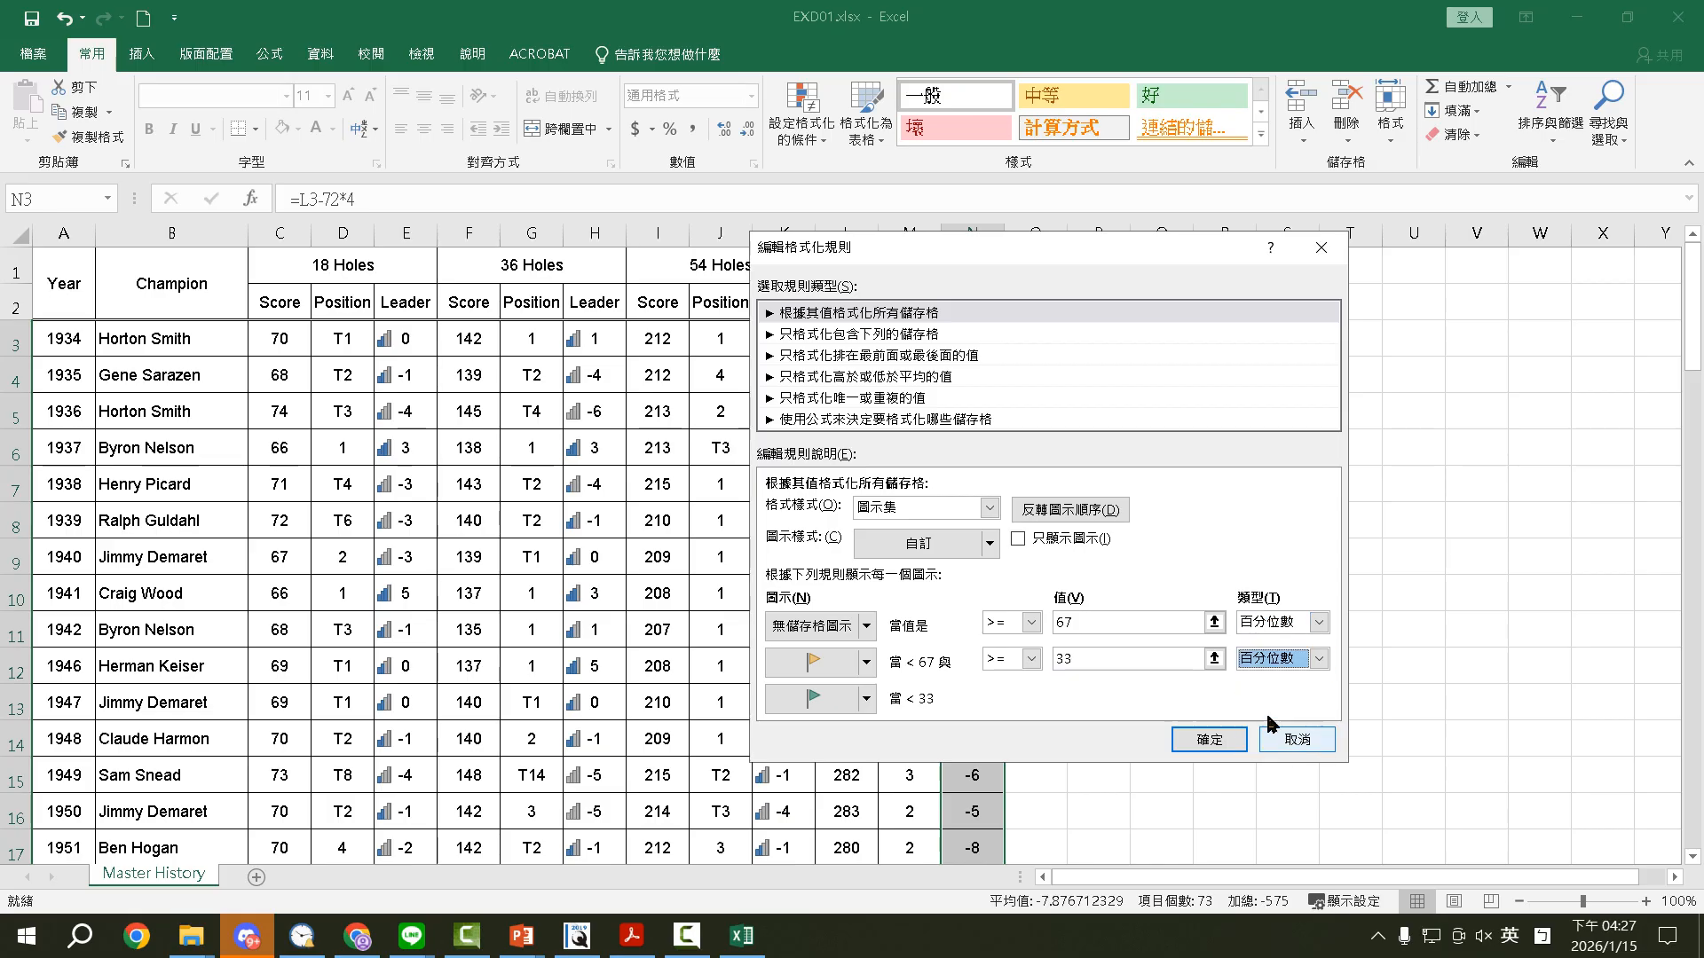
pyautogui.click(1100, 616)
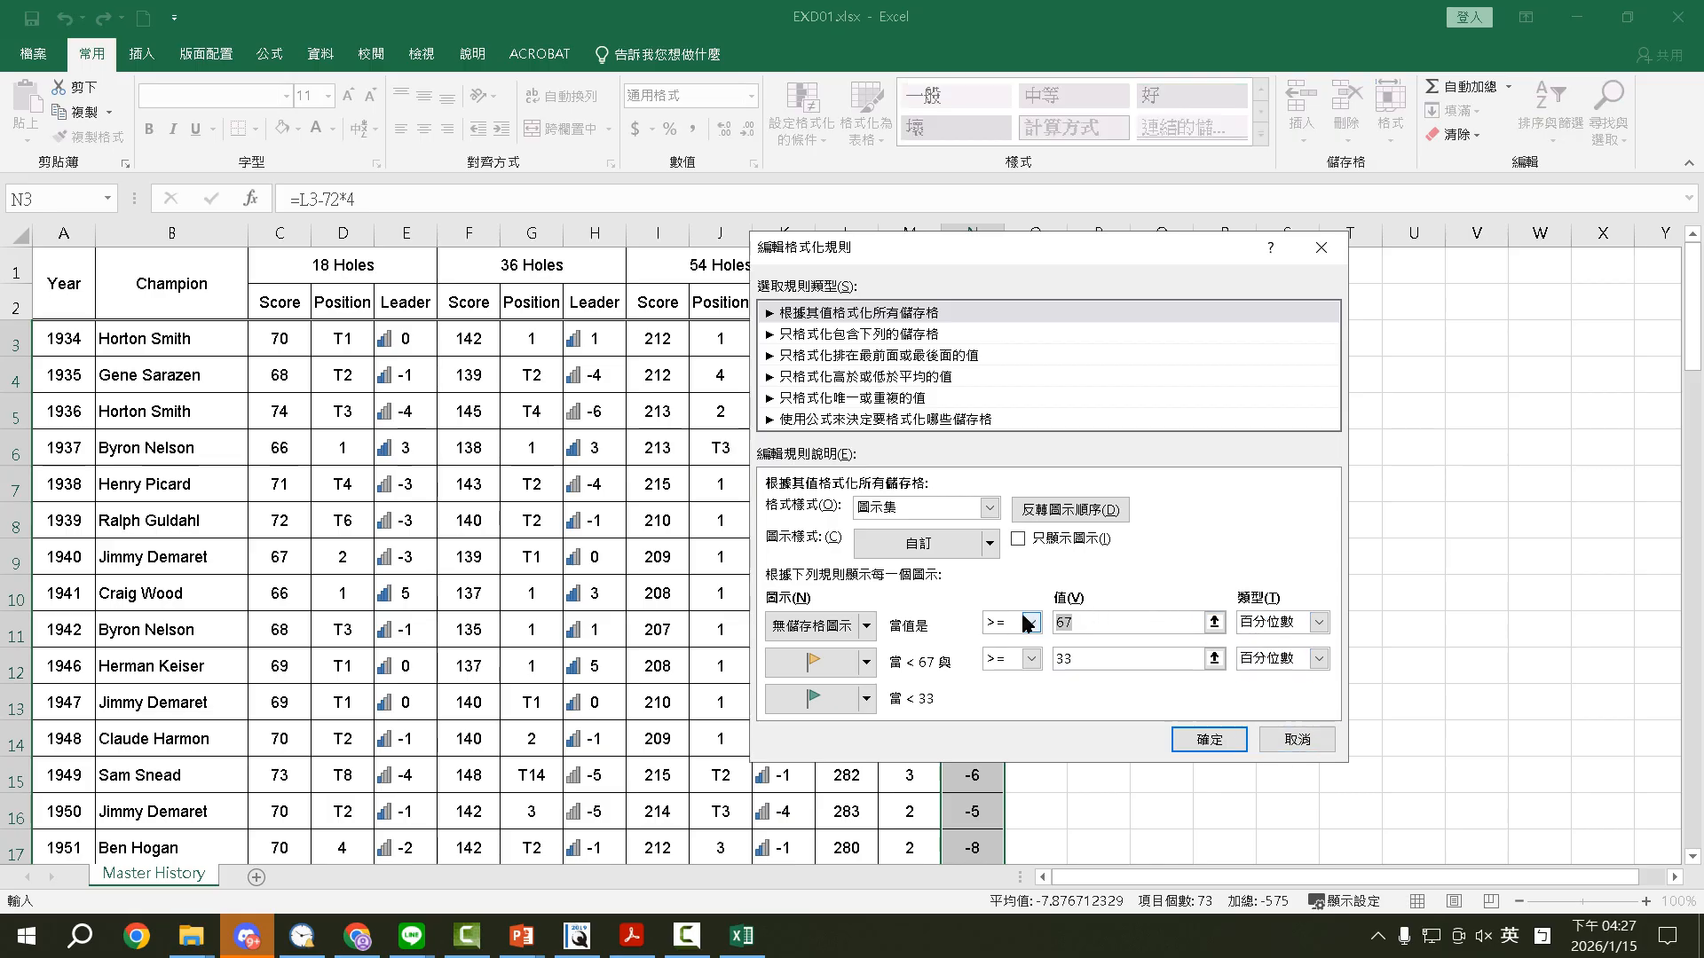
pyautogui.write('20')
pyautogui.click(1096, 658)
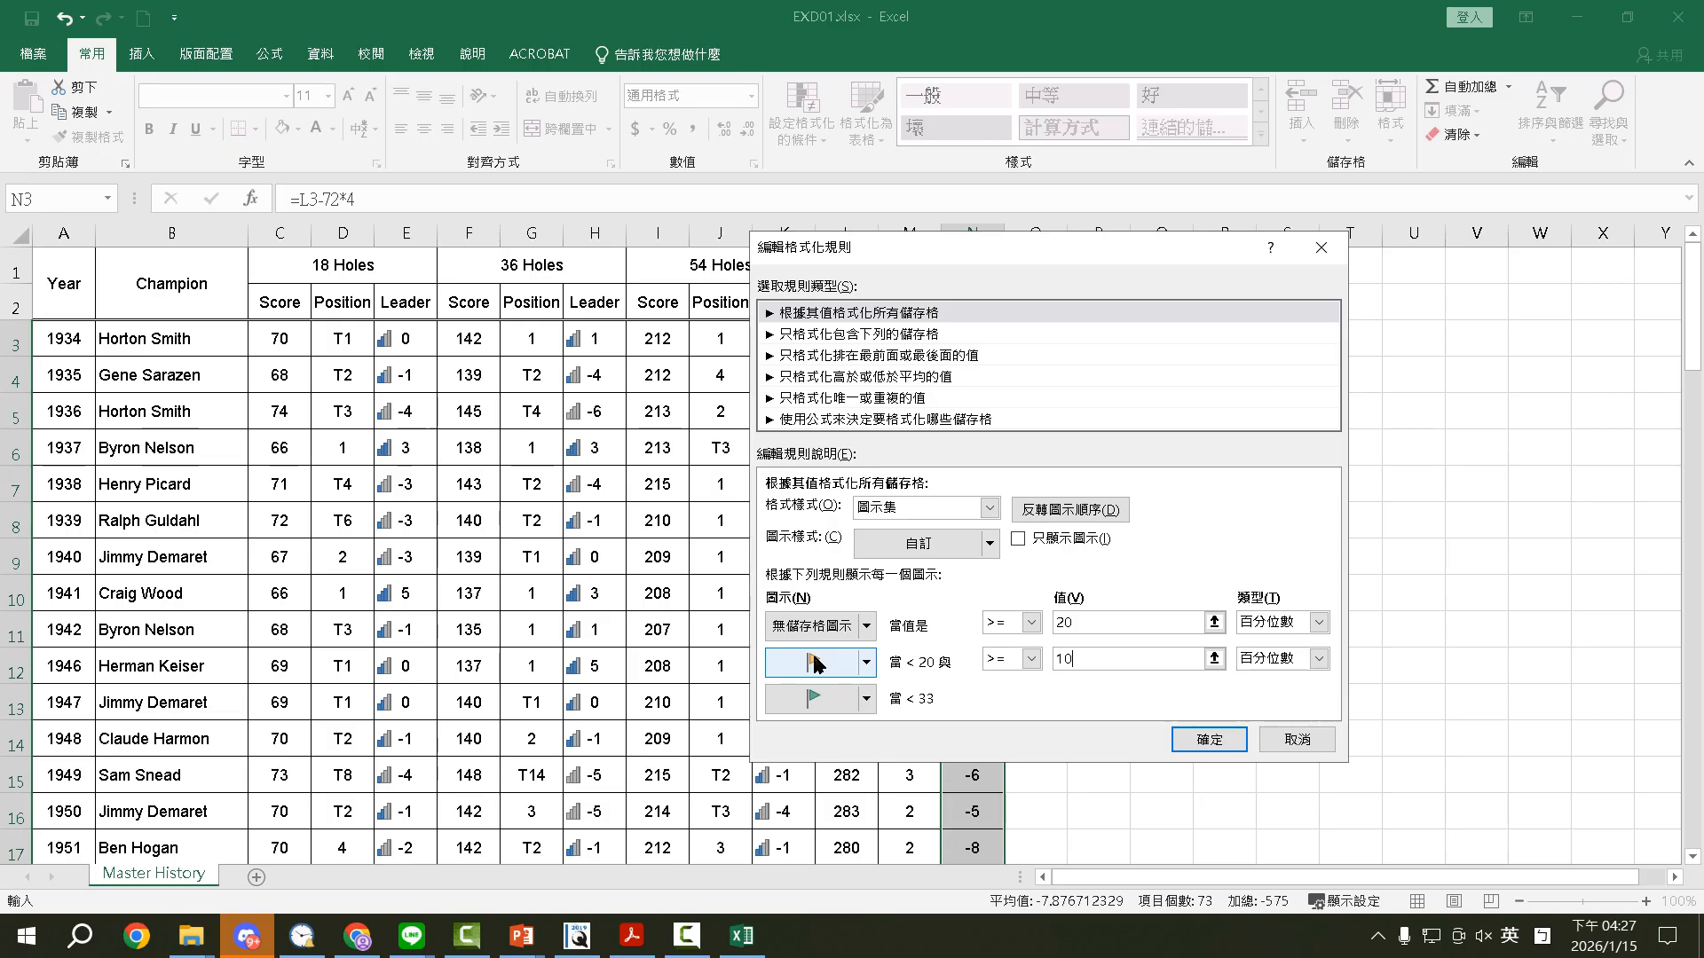
pyautogui.click(1209, 739)
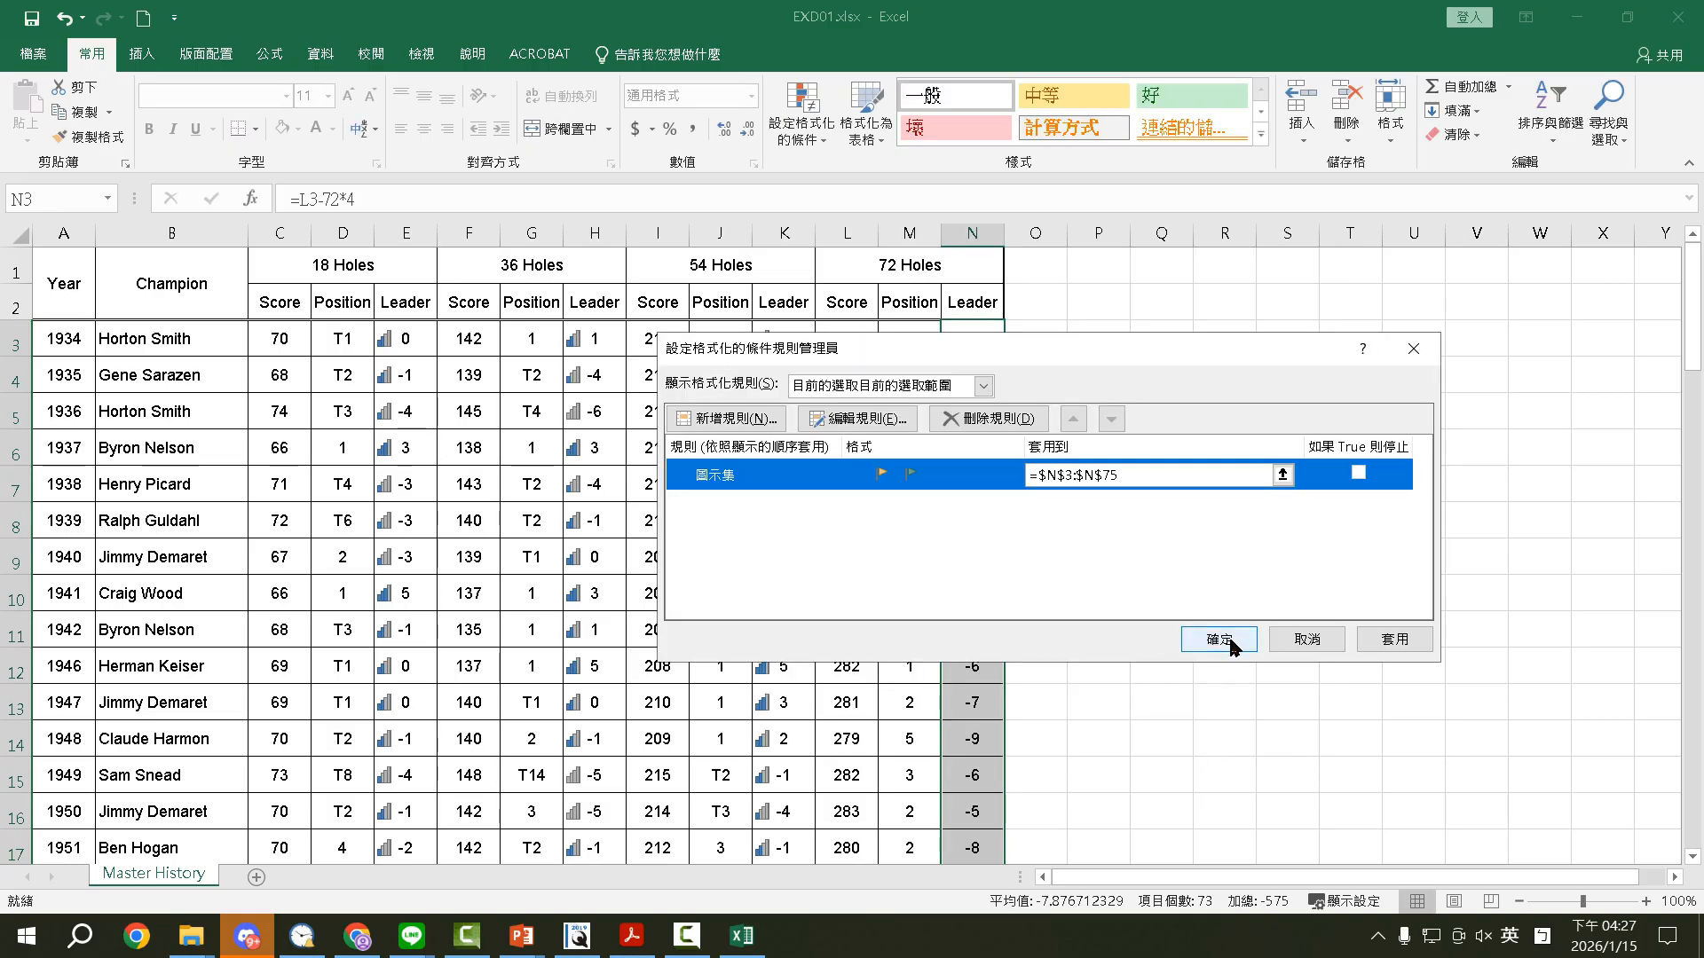
# Step: Verify the saved percentile thresholds in the rule's settings and apply the rule to the 72 Holes Leader column
pyautogui.click(870, 419)
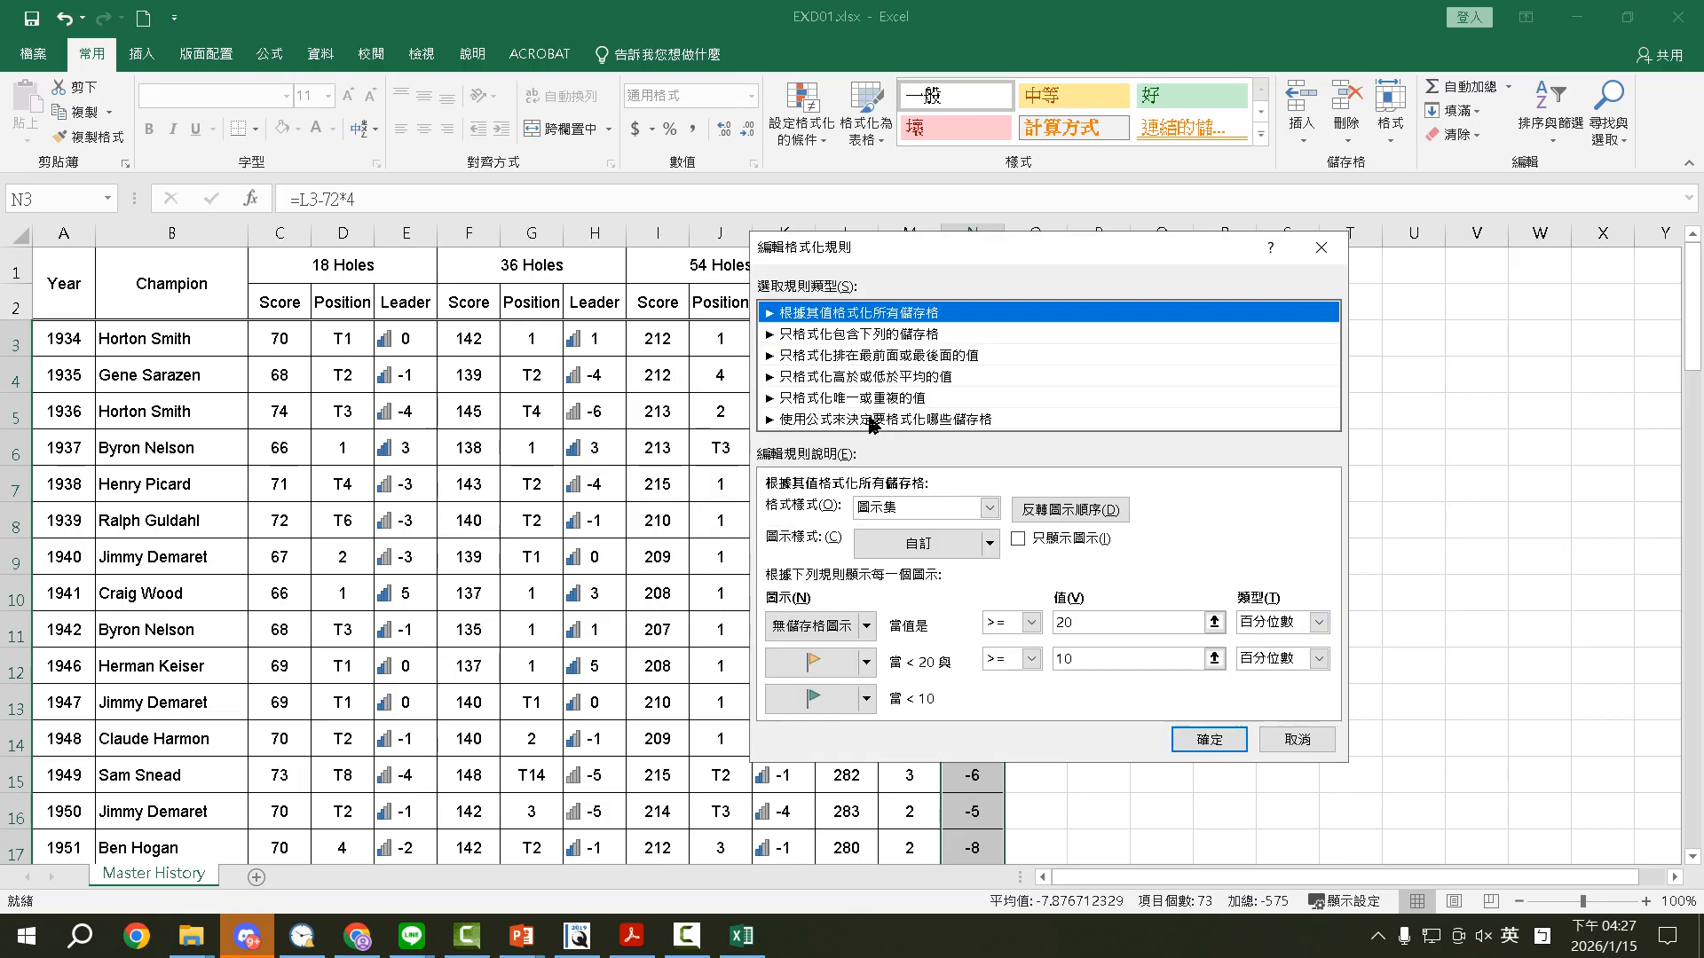
pyautogui.click(1233, 741)
pyautogui.click(1212, 635)
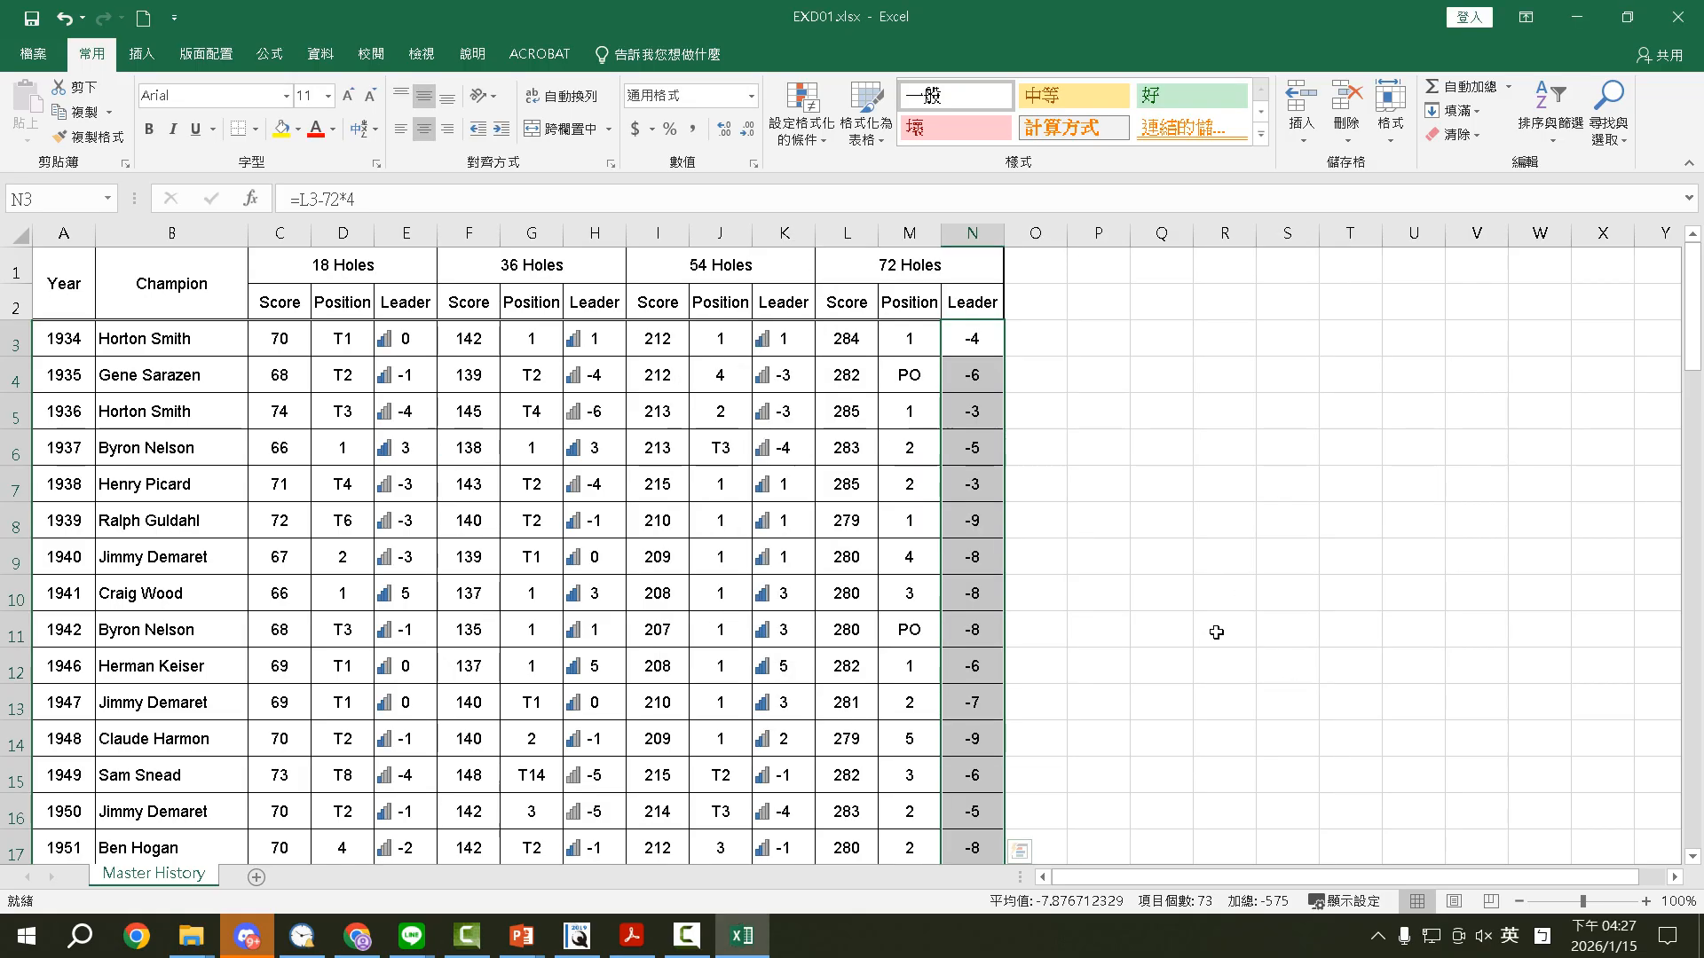
pyautogui.click(960, 543)
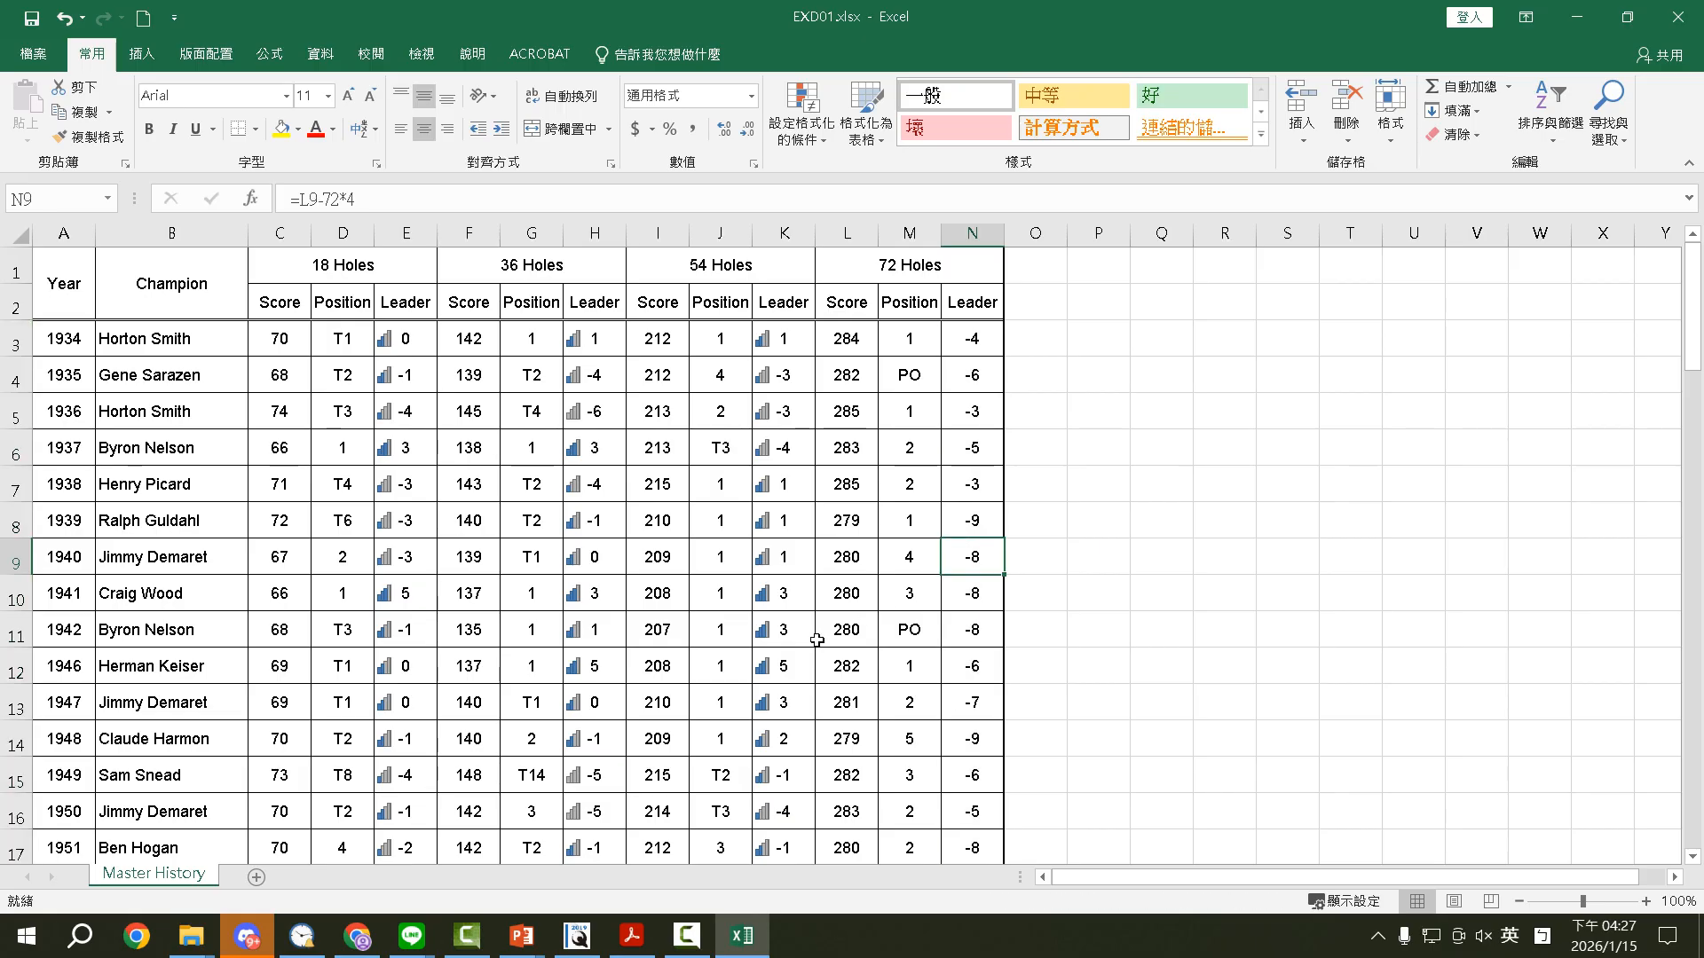
# Step: Check the fill requirement in the exercise PDF and fill header cells A1:N2 with the standard light green (淺綠色)
pyautogui.click(631, 935)
pyautogui.scroll(-3, 541, 646)
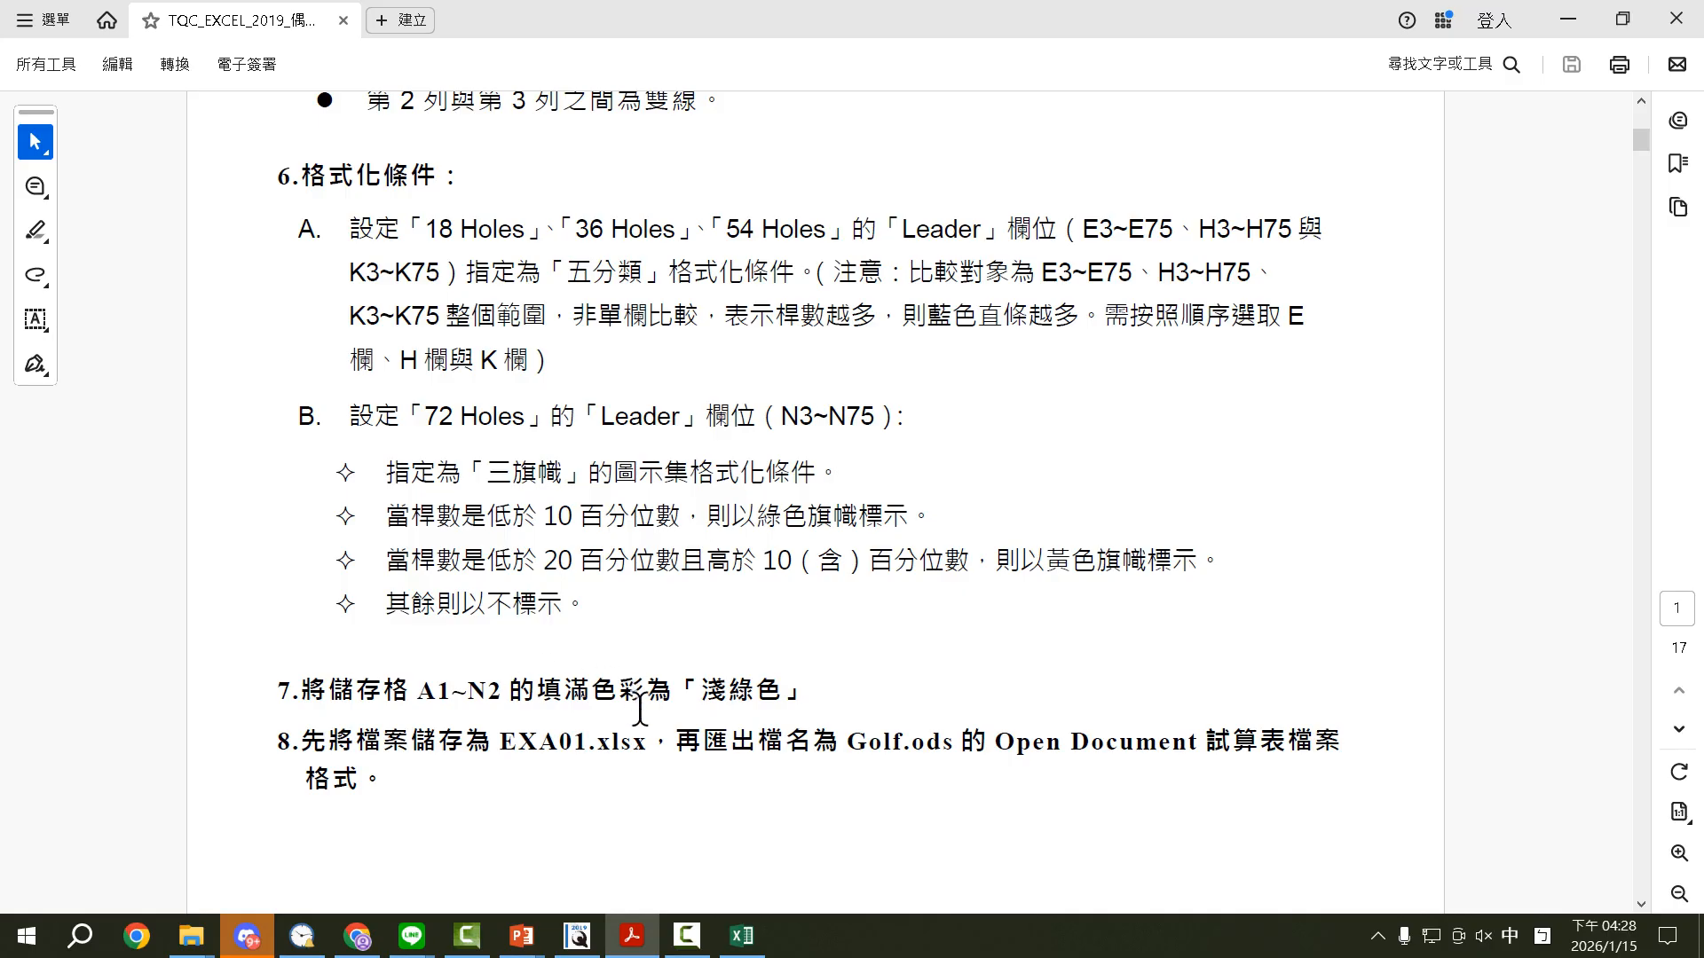
pyautogui.click(631, 935)
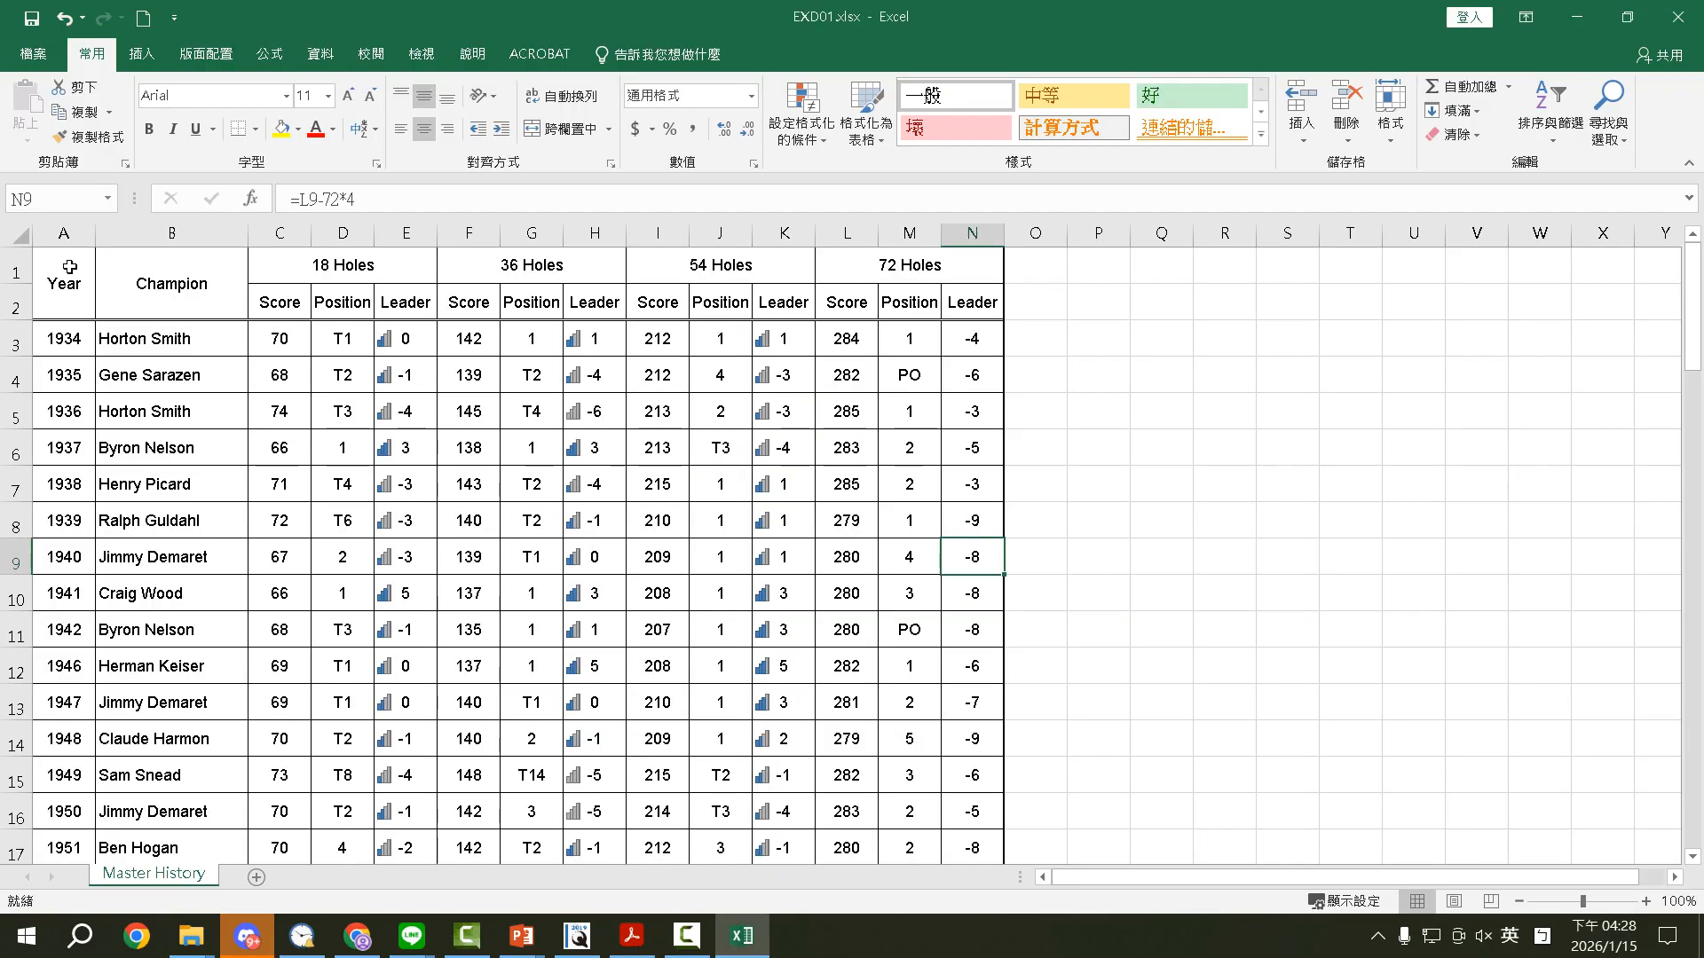
pyautogui.moveTo(69, 267); pyautogui.dragTo(929, 271)
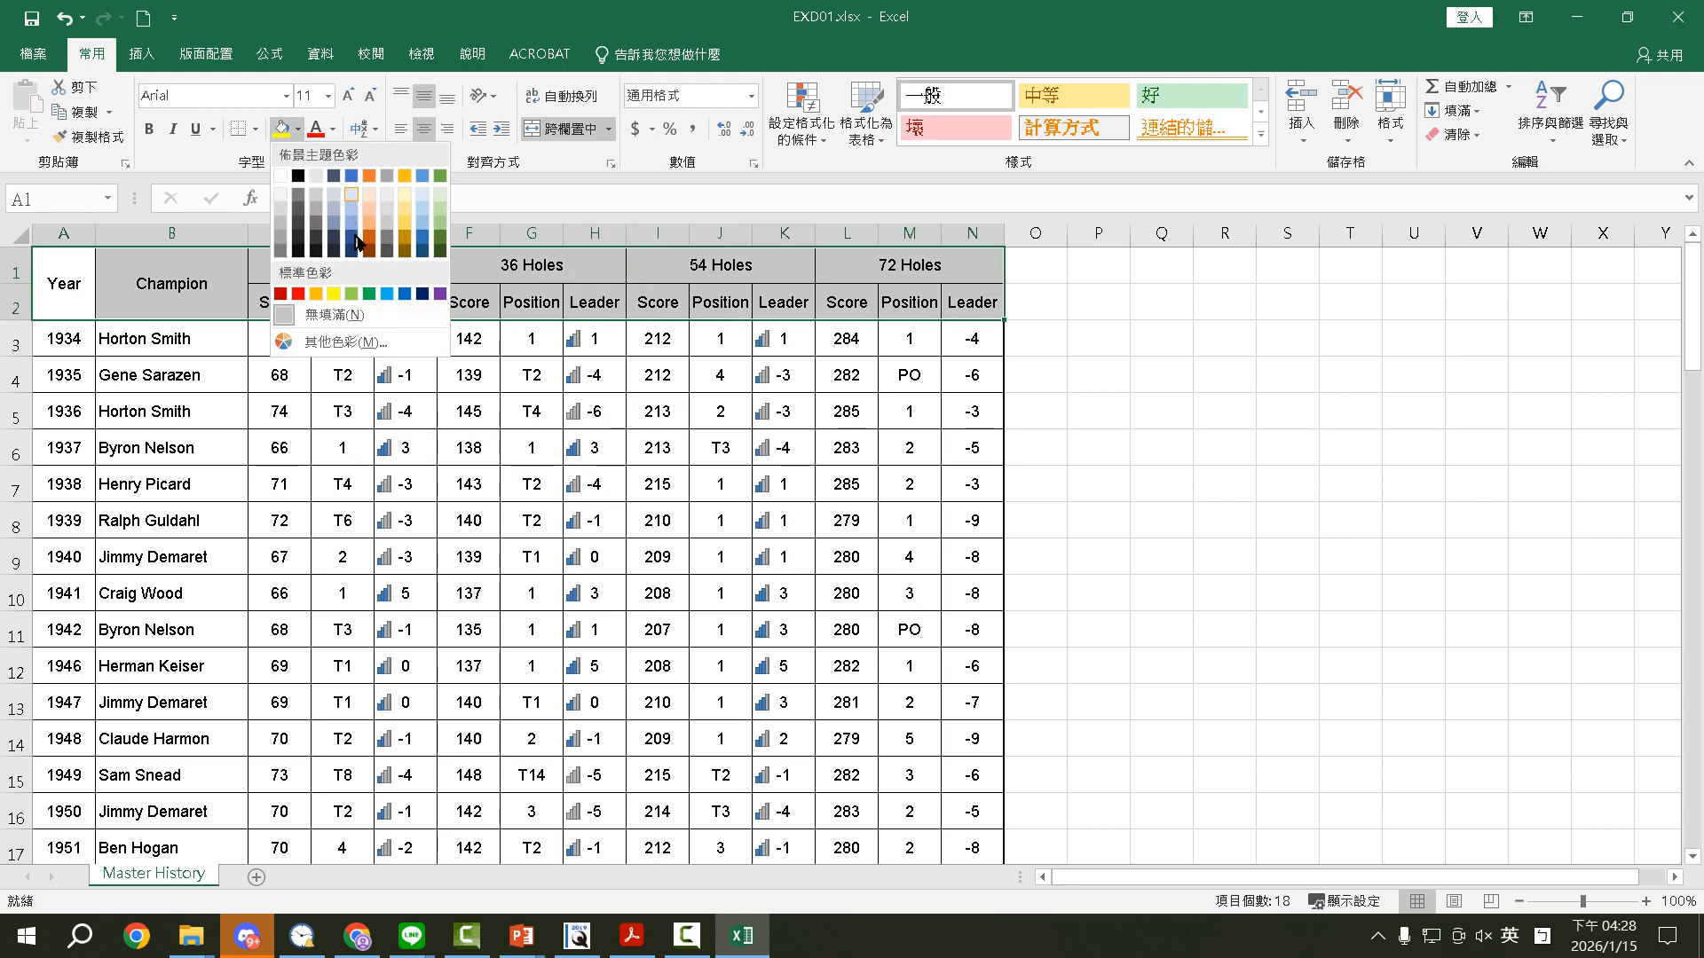
pyautogui.click(351, 295)
# Step: Check the saving requirement in the exercise PDF and save the workbook as EXA01.xlsx in the EX01 folder
pyautogui.click(631, 935)
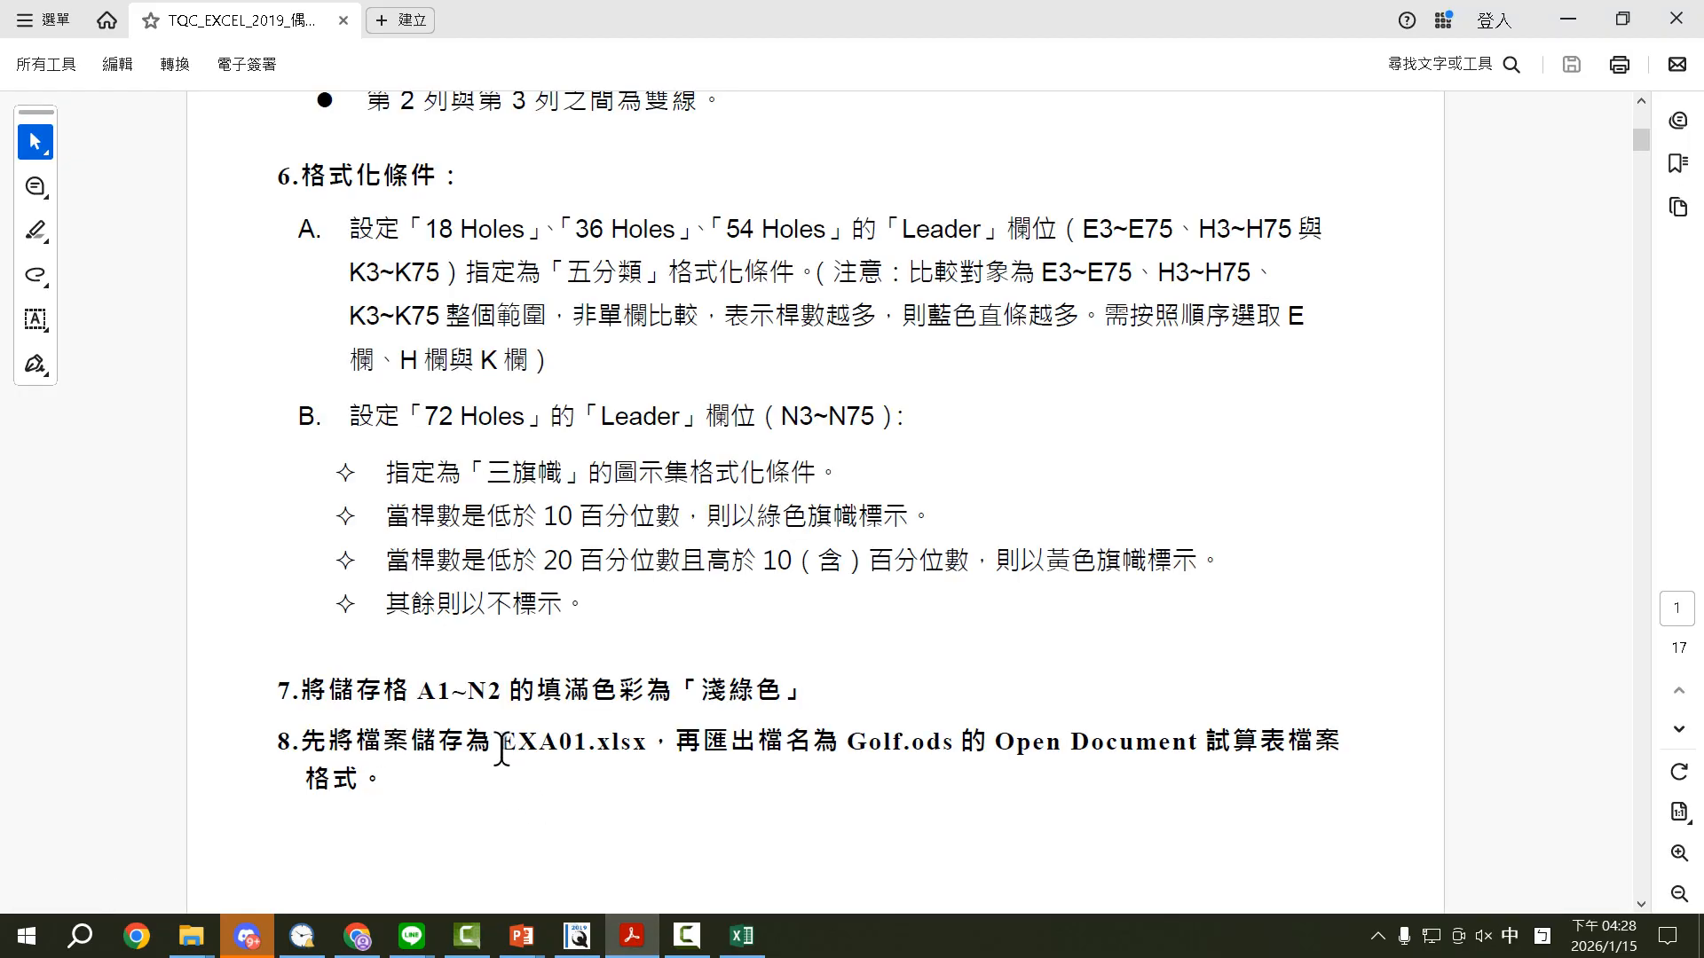
pyautogui.hotkey('alt', 'Tab')
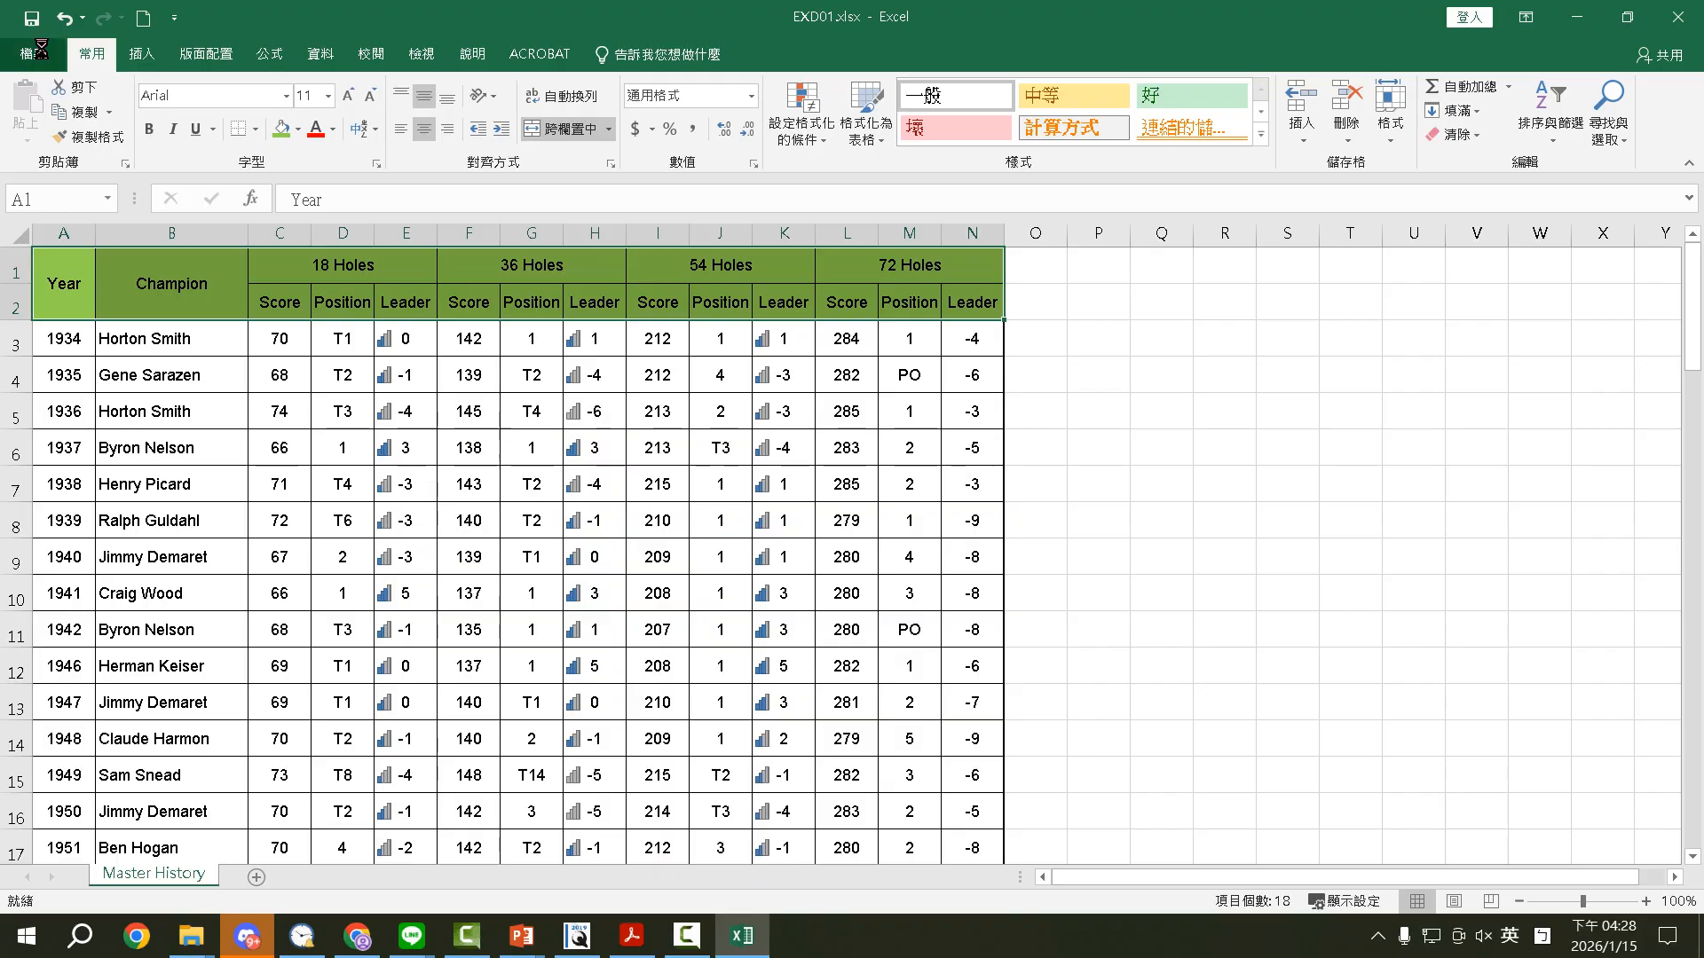
pyautogui.click(40, 50)
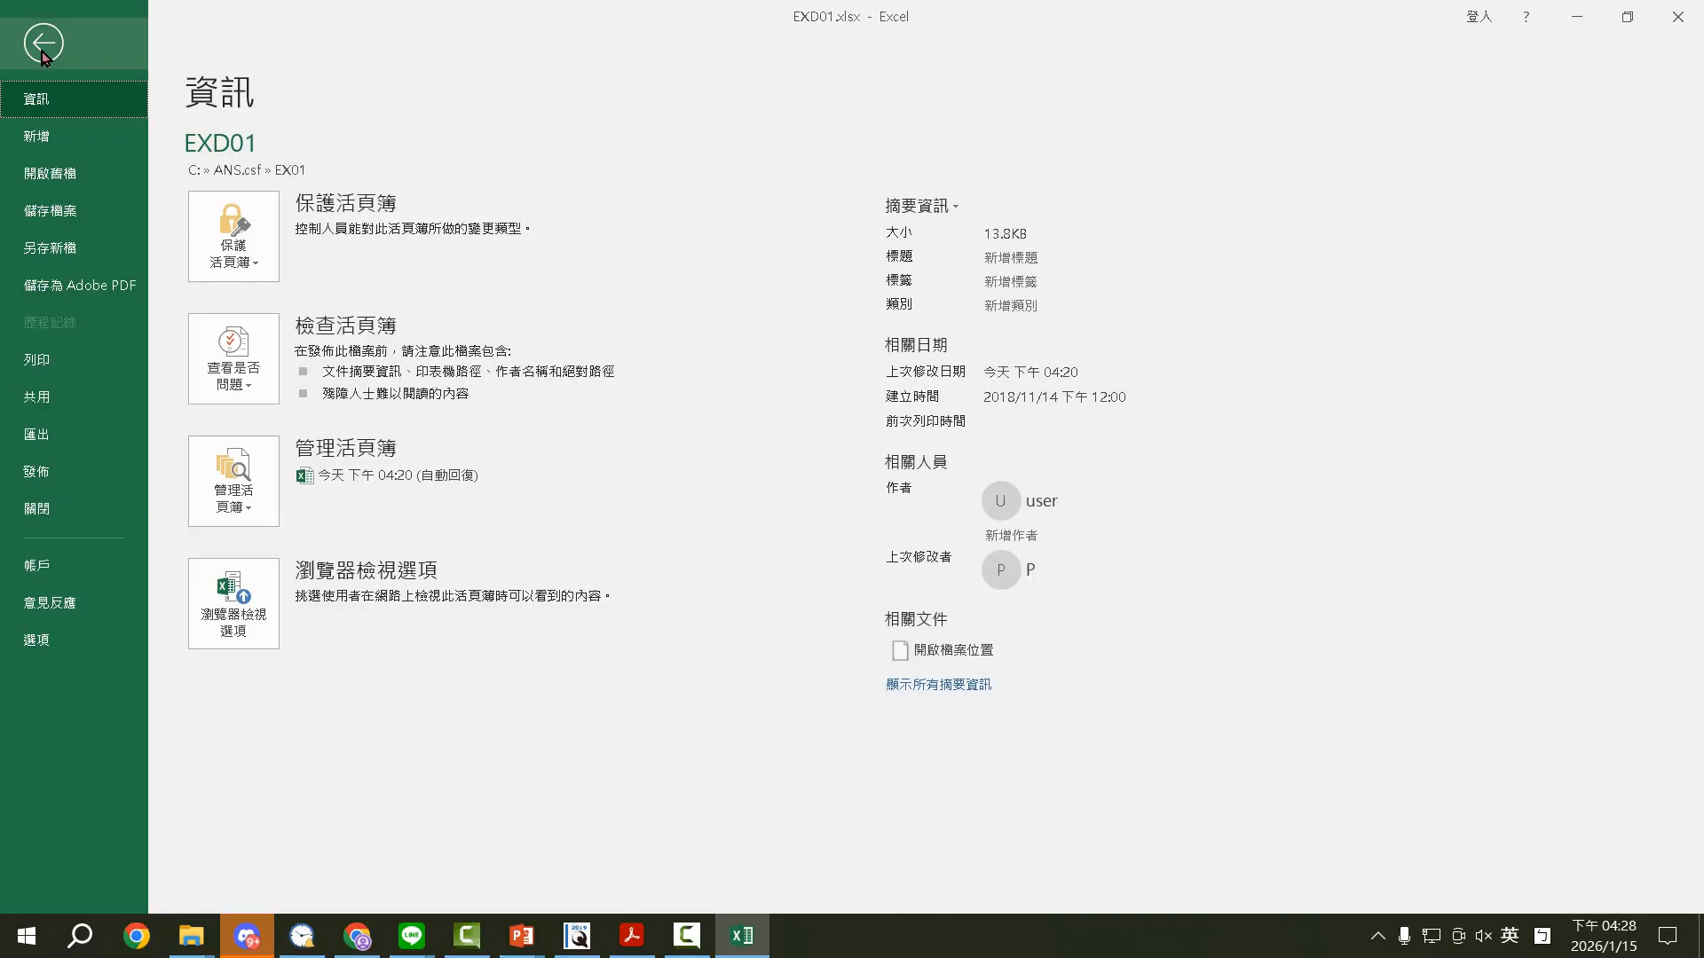
pyautogui.click(73, 252)
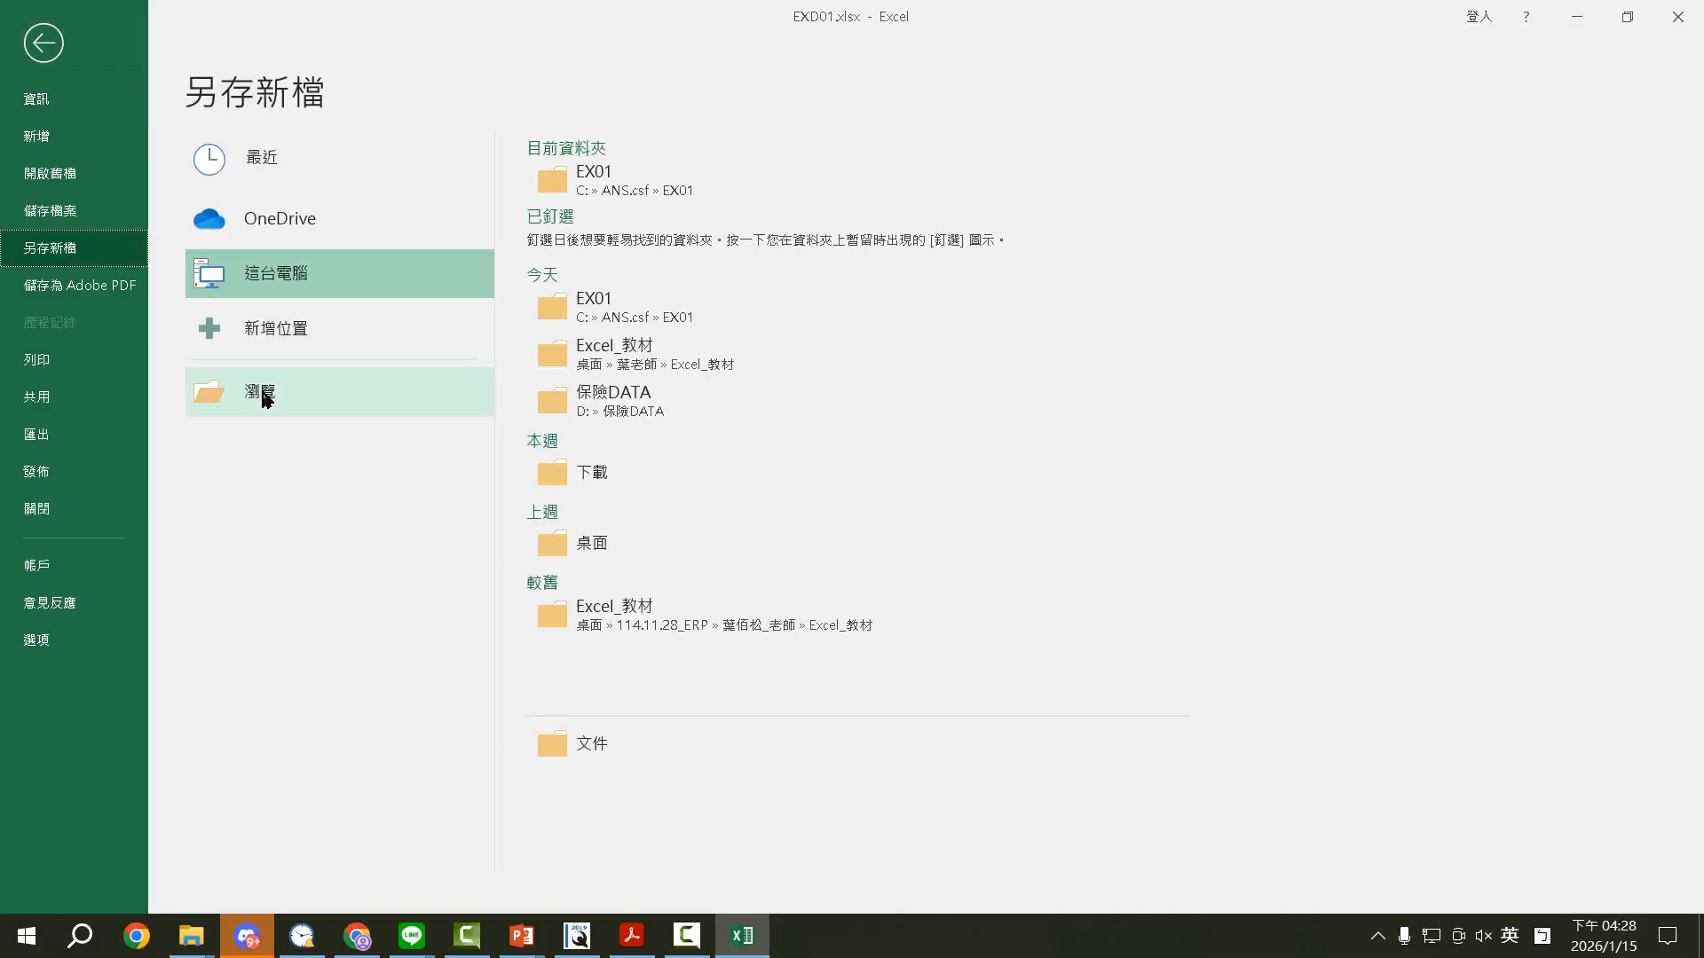
pyautogui.click(261, 395)
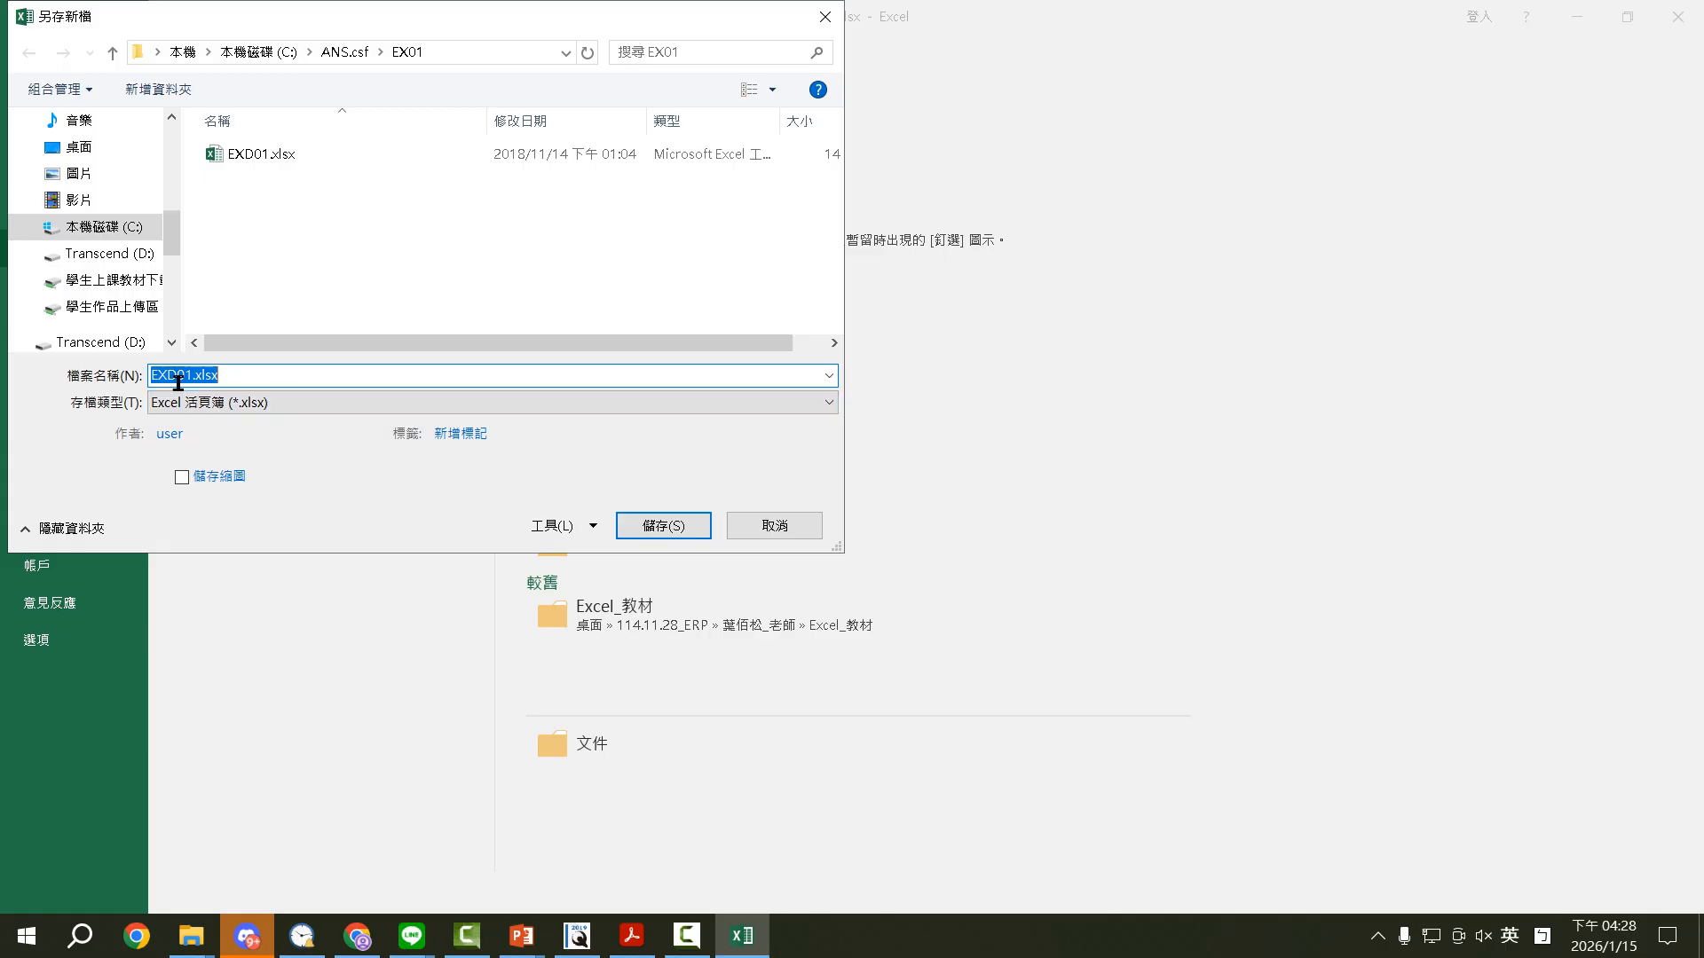
pyautogui.click(166, 375)
pyautogui.moveTo(167, 375); pyautogui.dragTo(176, 375)
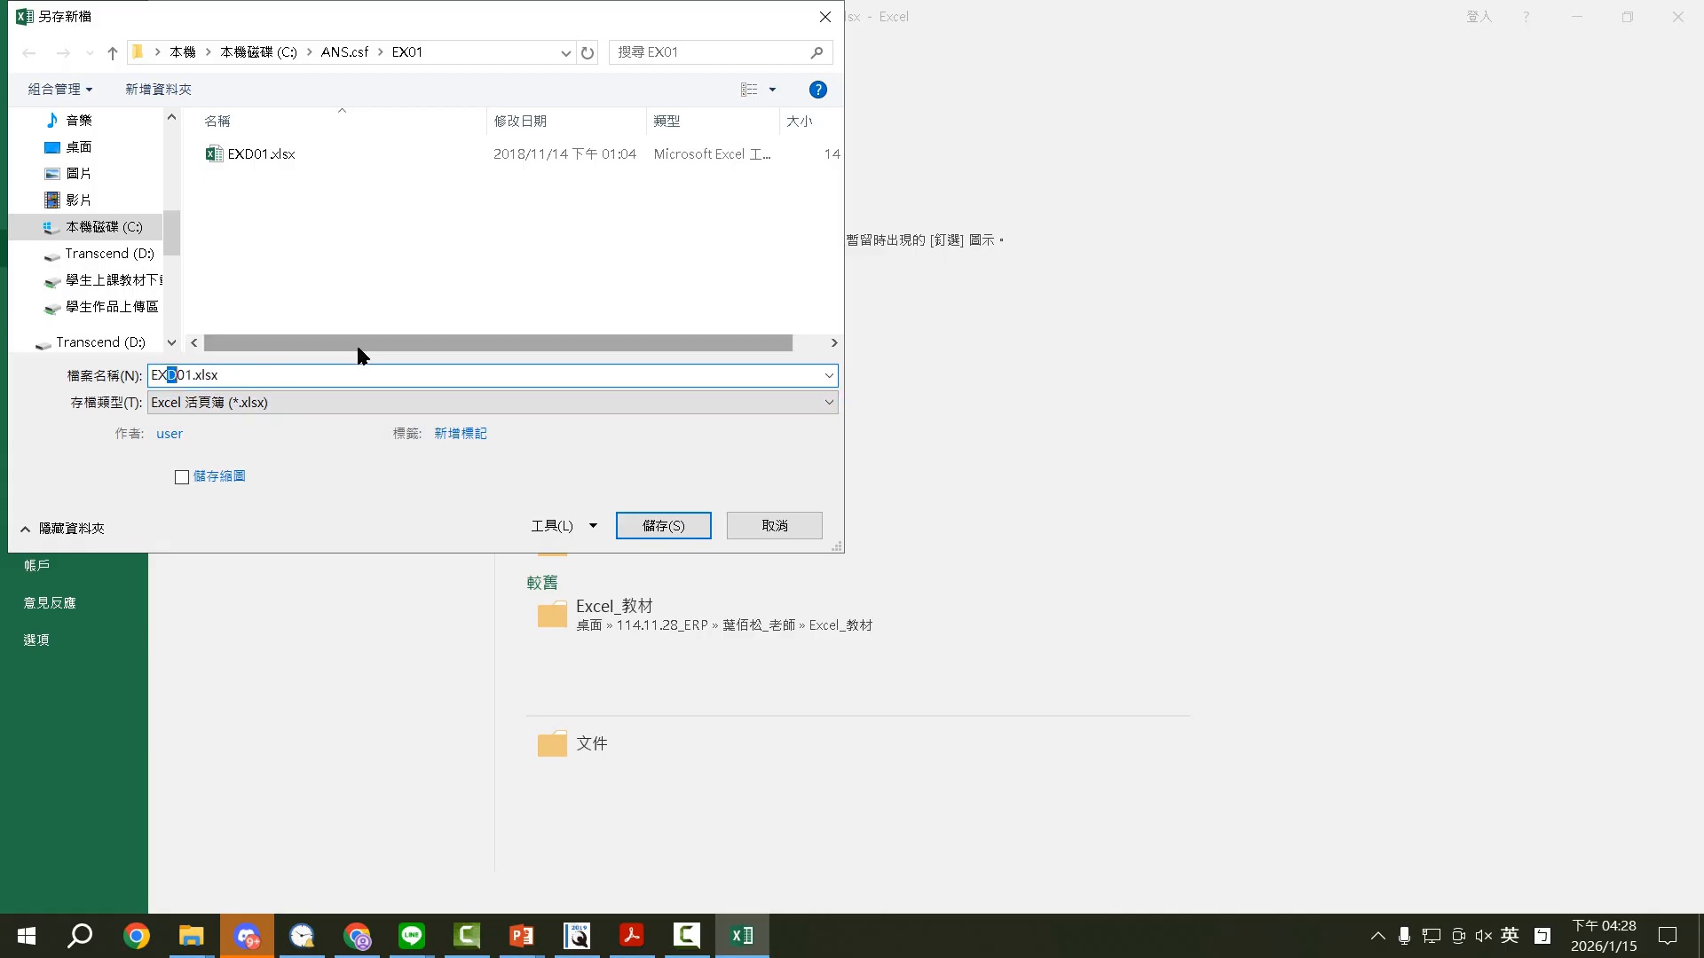
pyautogui.write('A')
pyautogui.click(672, 533)
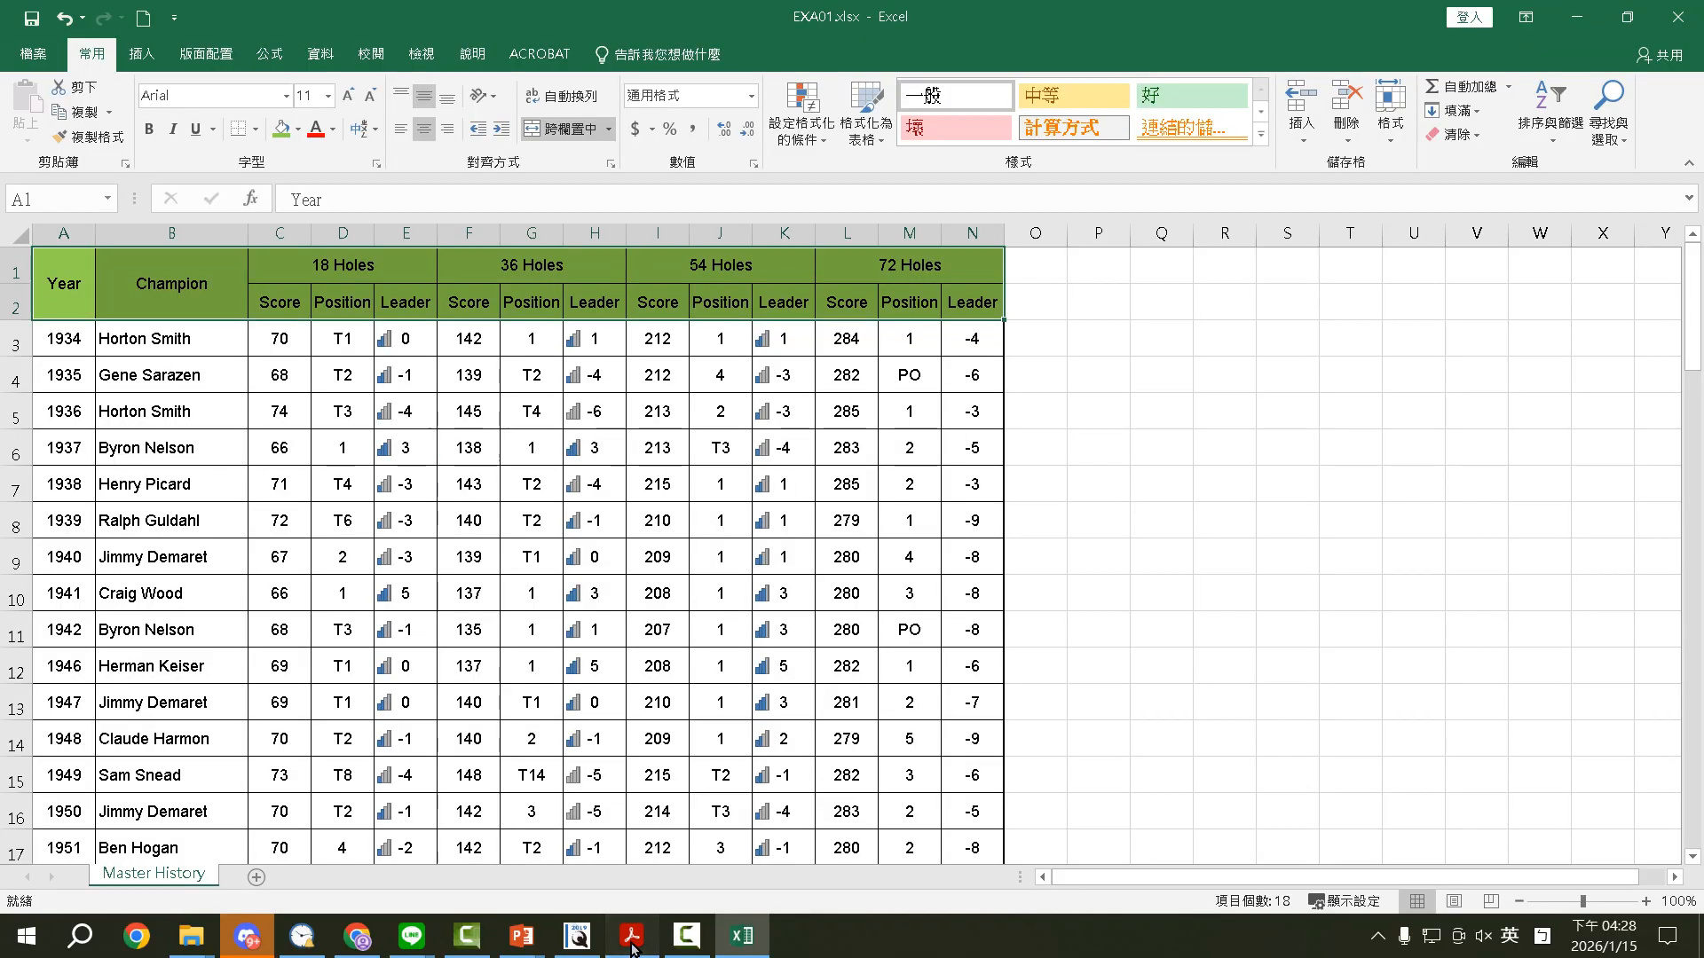
# Step: Check the export requirement in the PDF and save a copy as Golf.ods in OpenDocument 試算表 format, accepting the compatibility warning
pyautogui.click(631, 933)
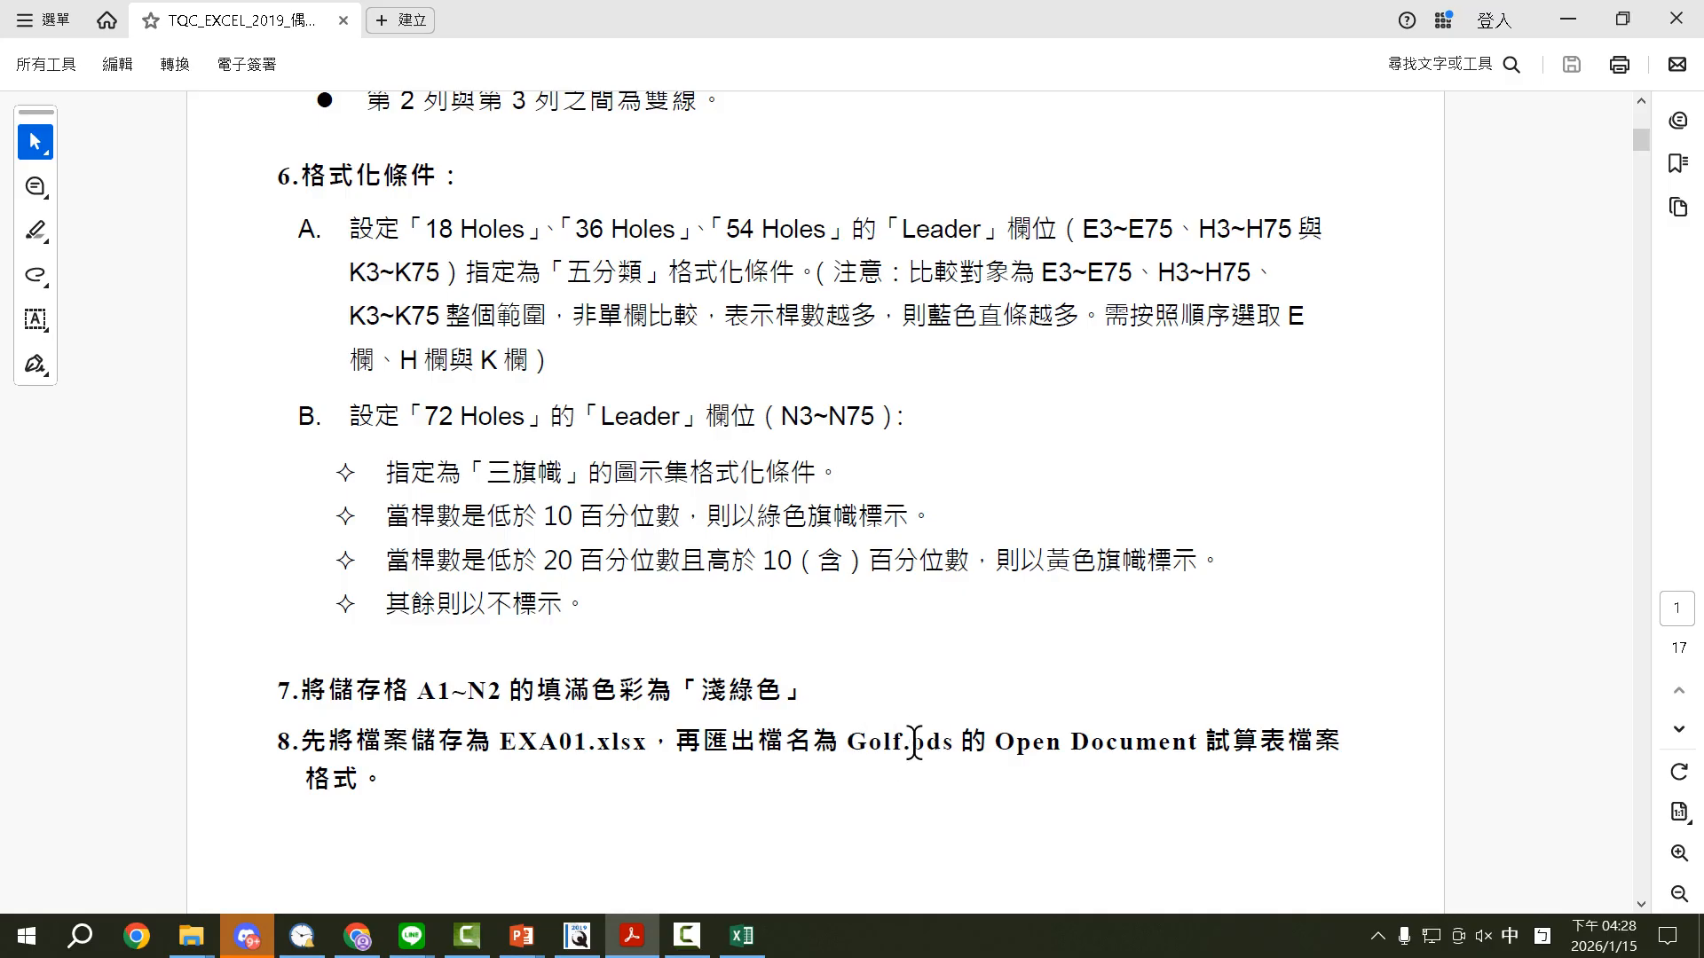
pyautogui.click(653, 939)
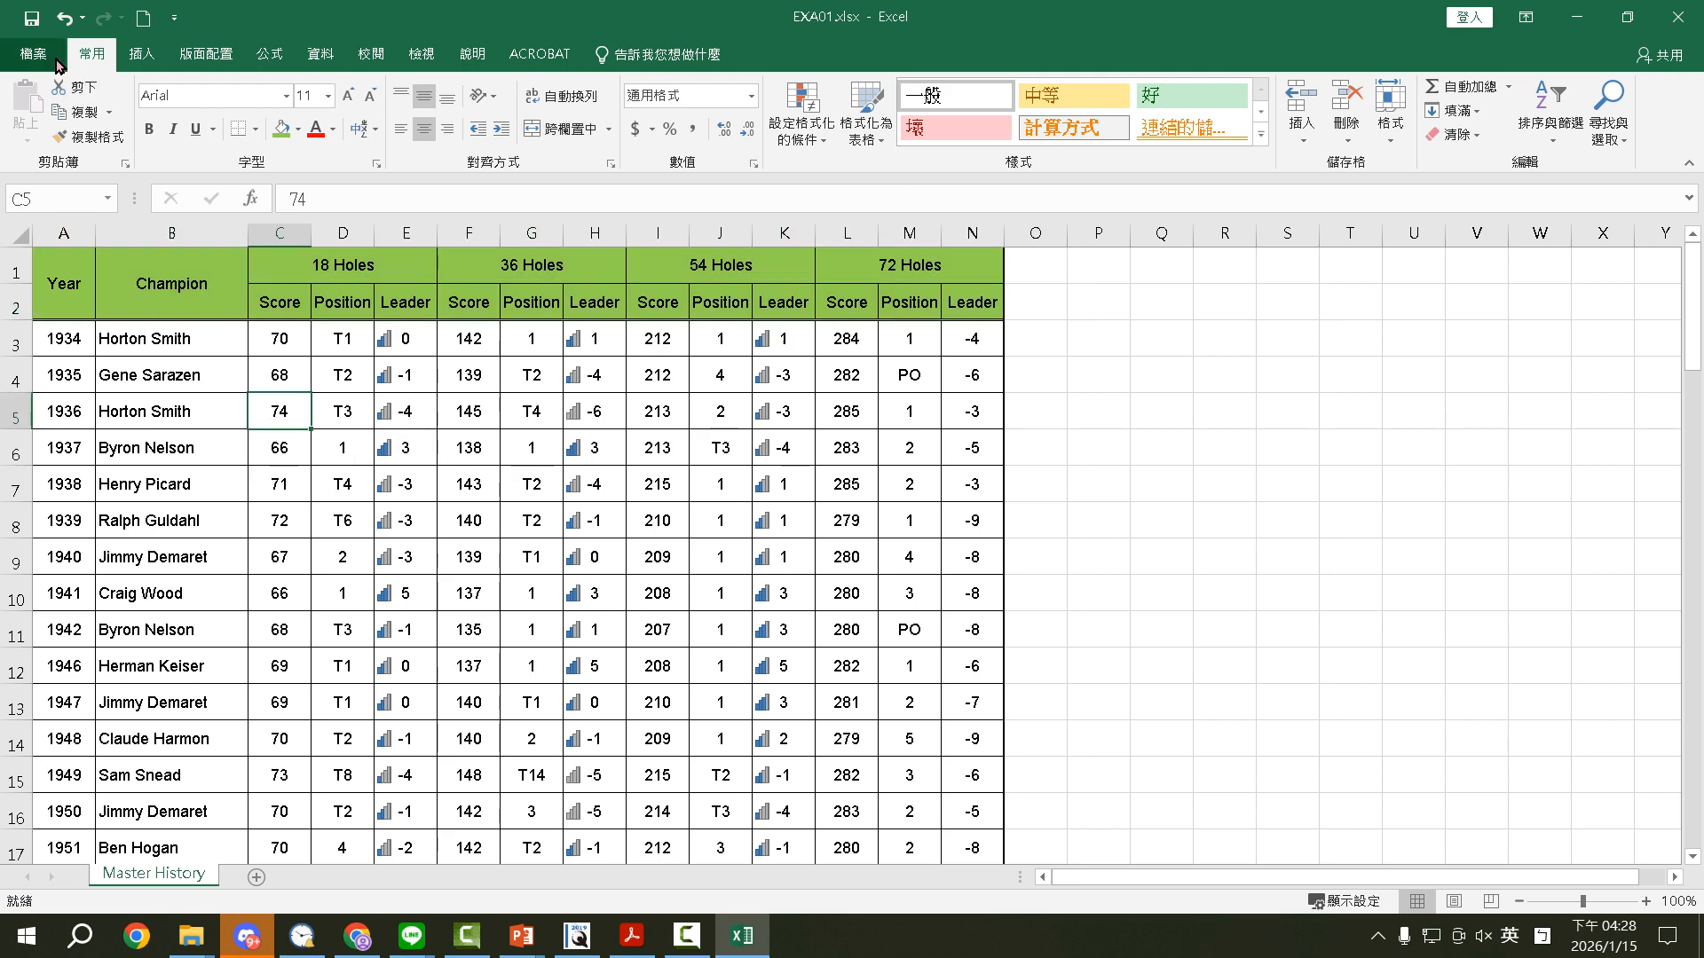
pyautogui.click(53, 60)
pyautogui.click(48, 247)
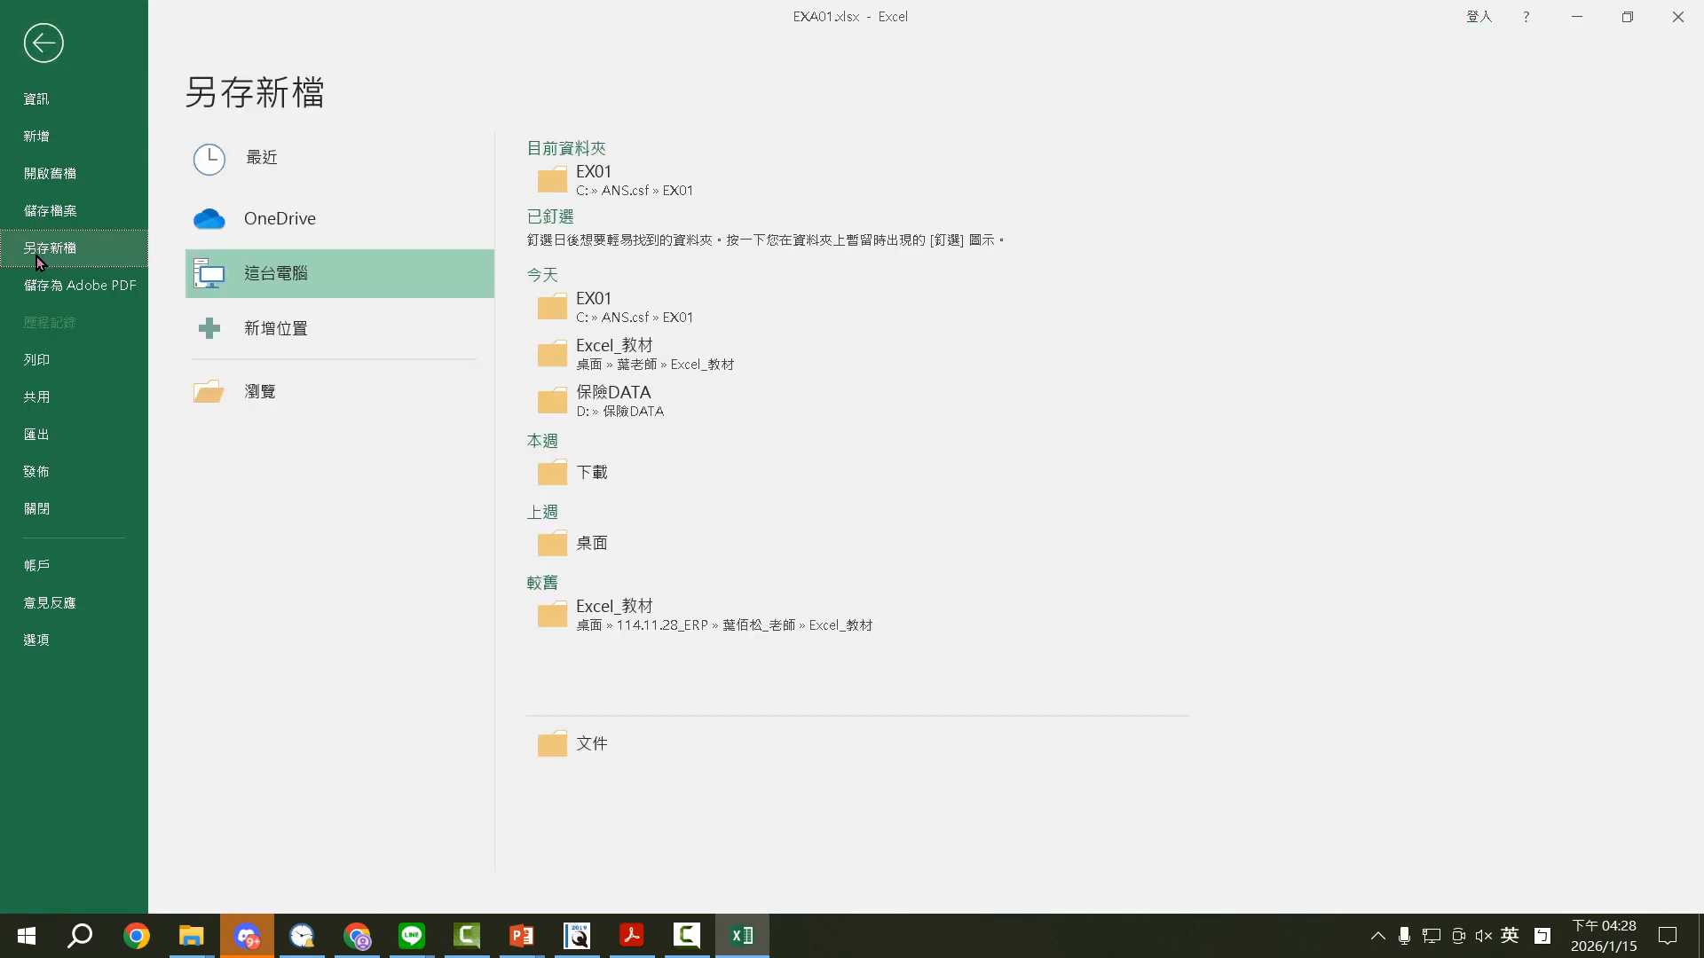
pyautogui.click(229, 385)
pyautogui.click(234, 404)
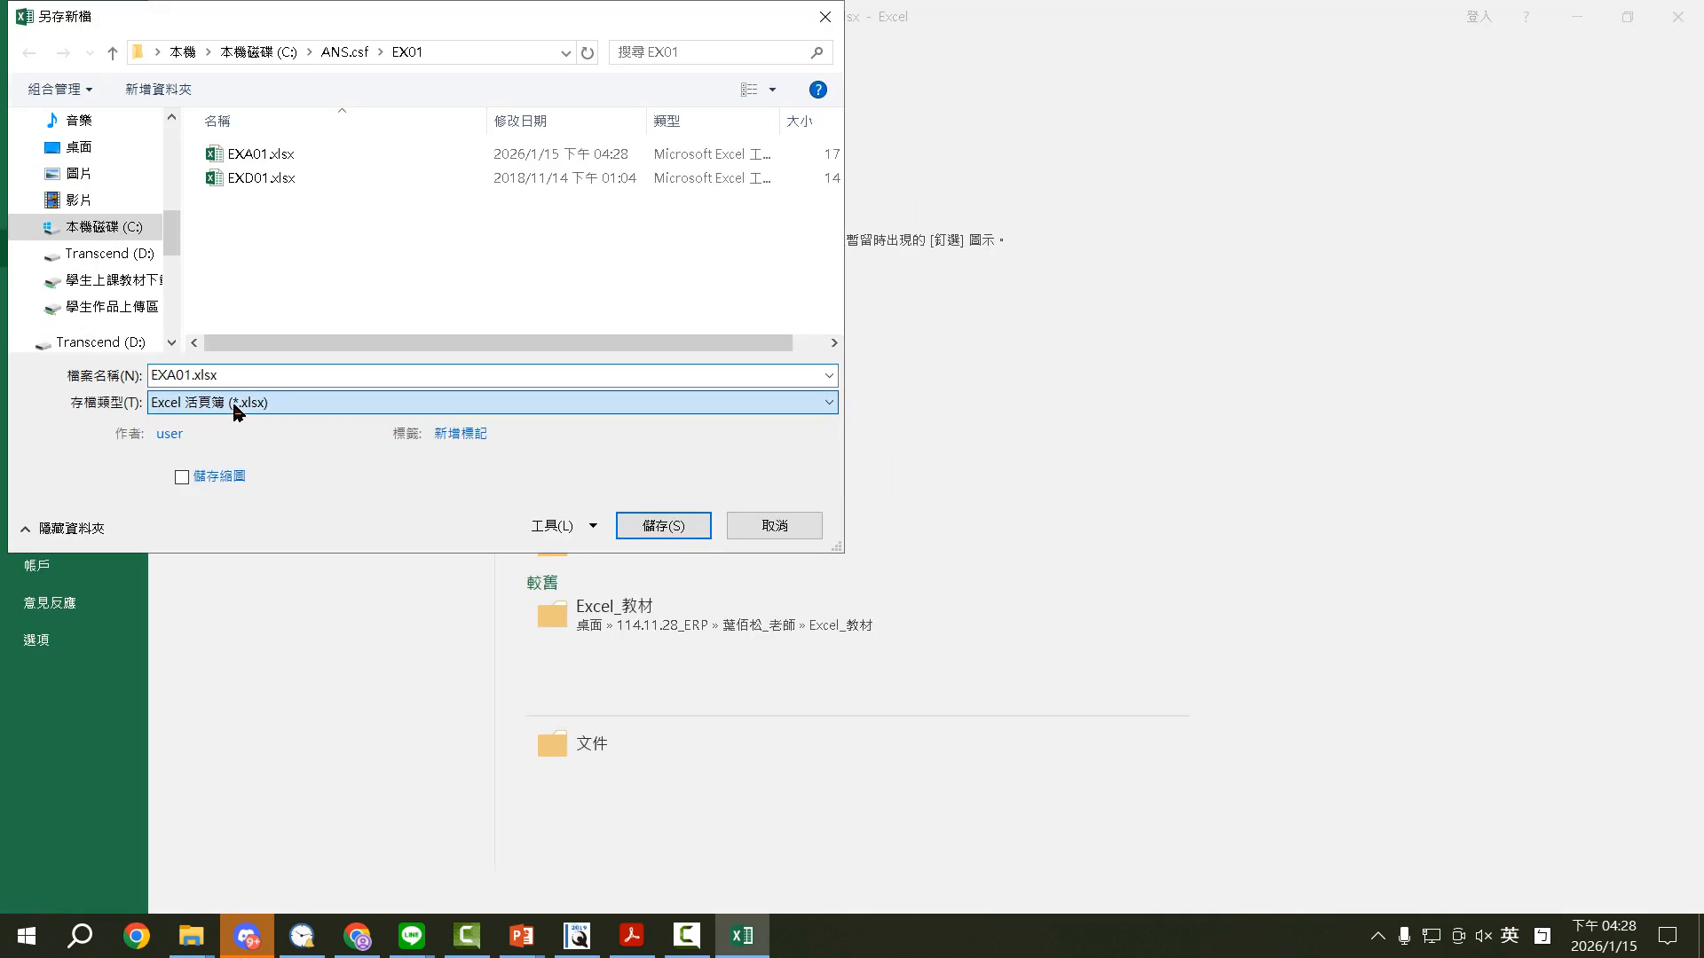
pyautogui.click(234, 404)
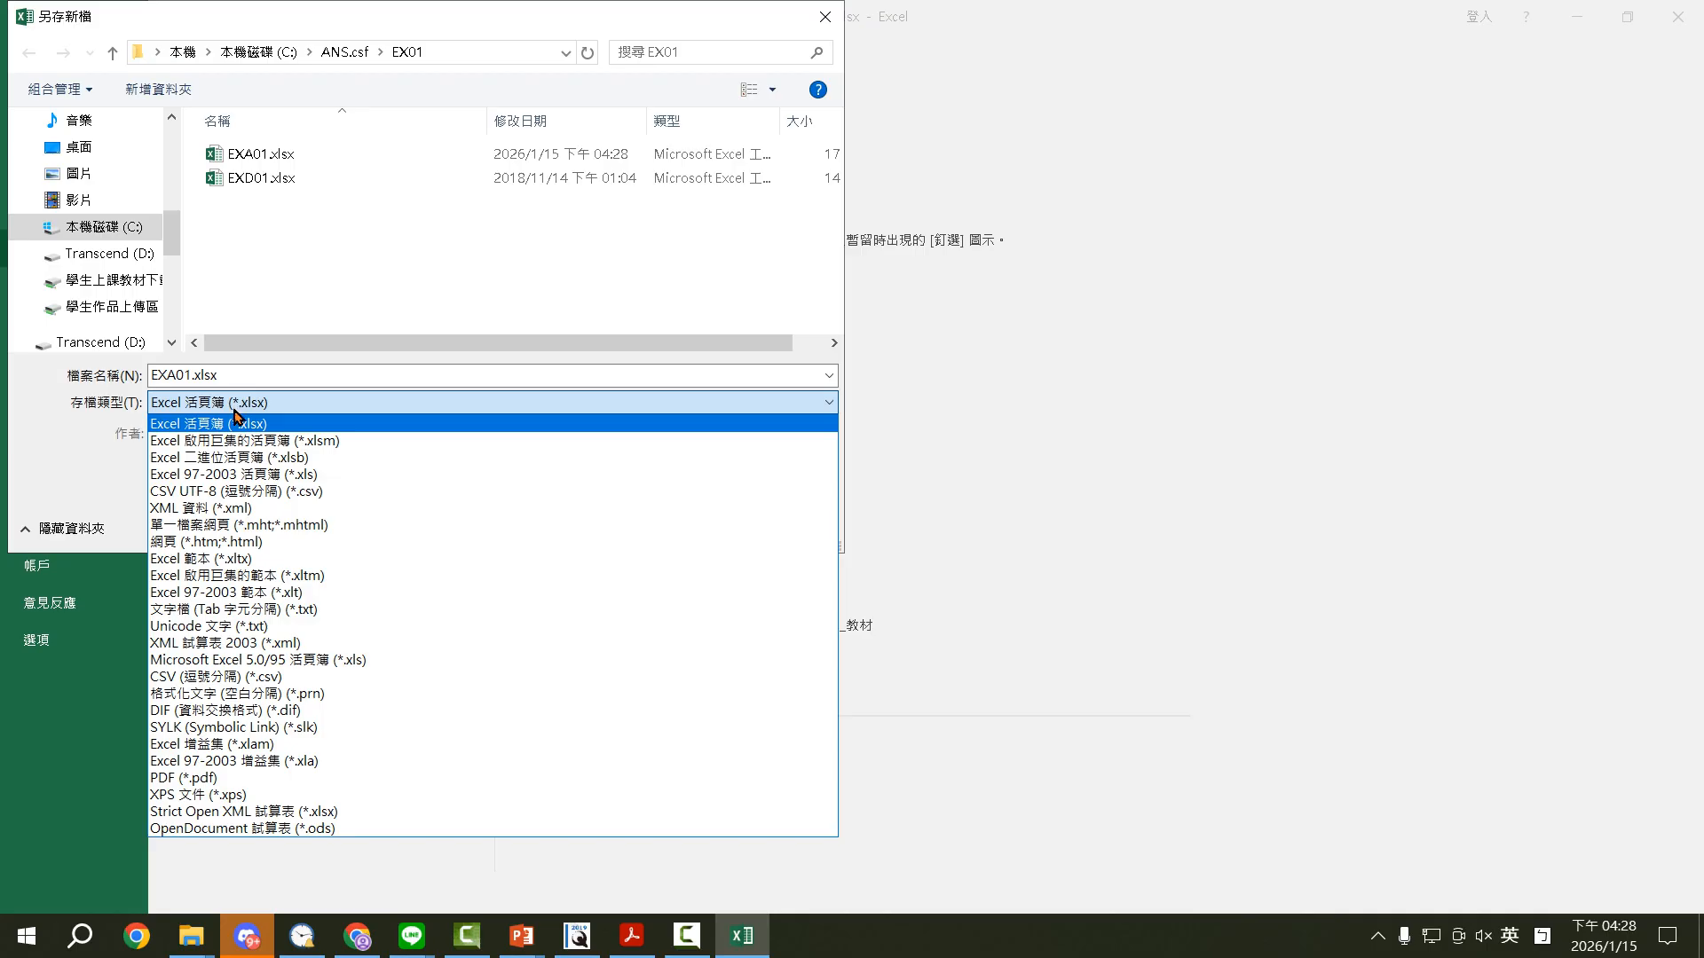
pyautogui.click(242, 828)
pyautogui.doubleClick(241, 371)
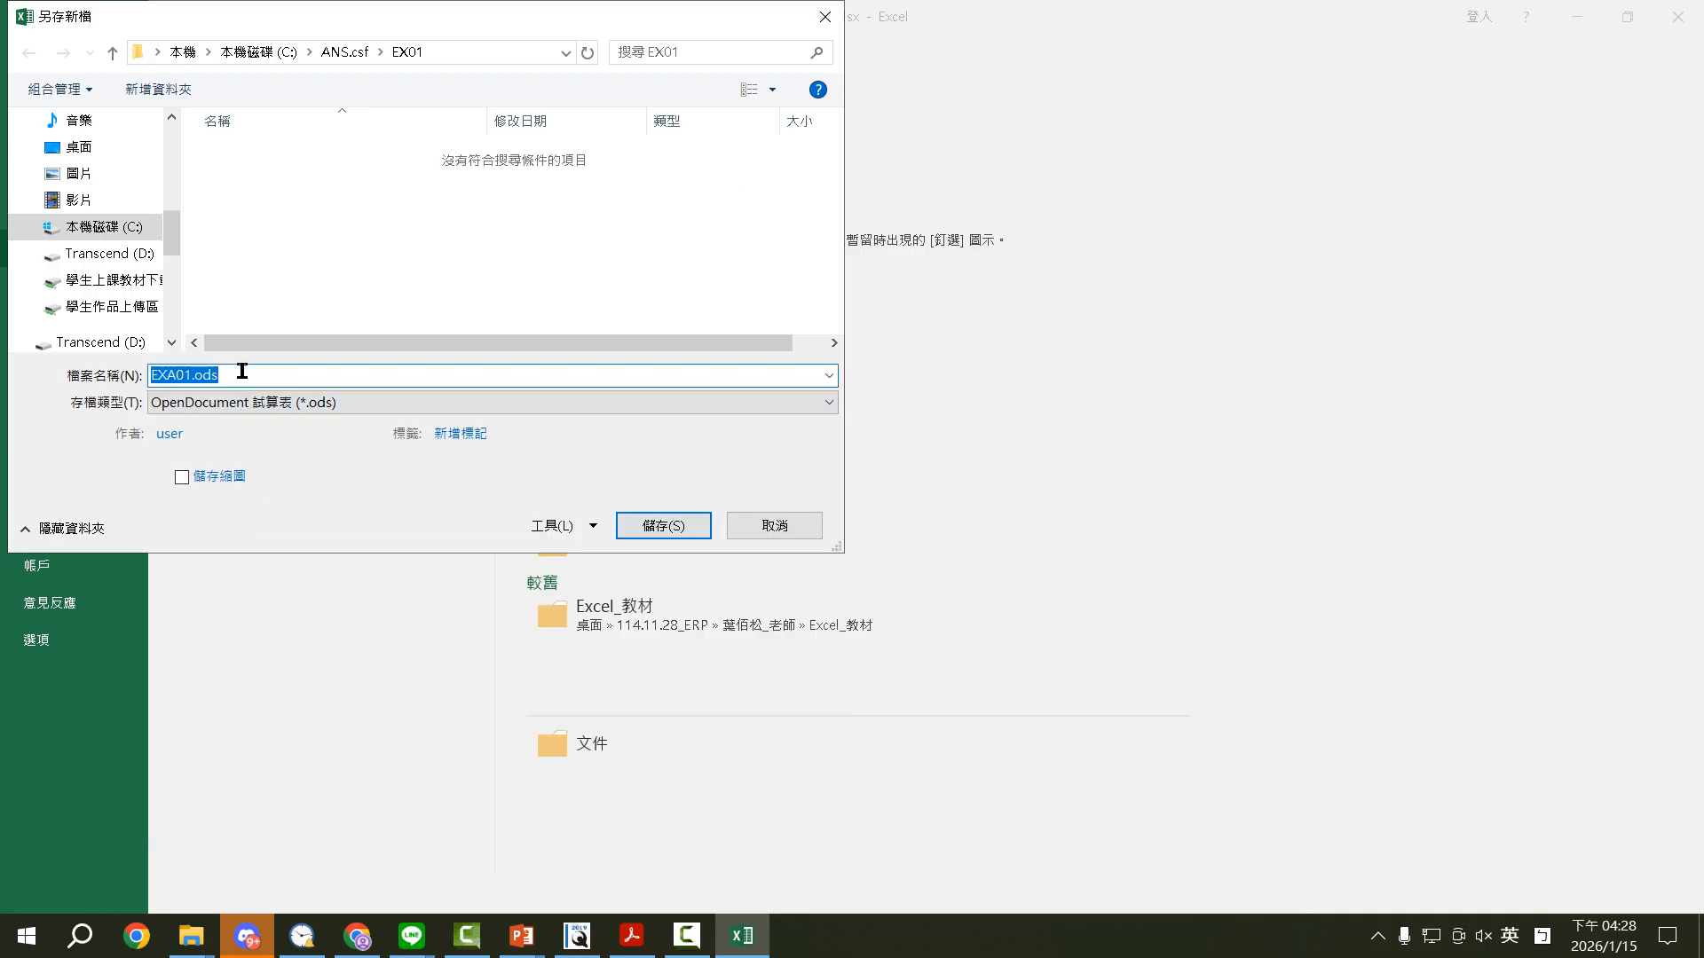
pyautogui.write('Golf')
pyautogui.click(645, 532)
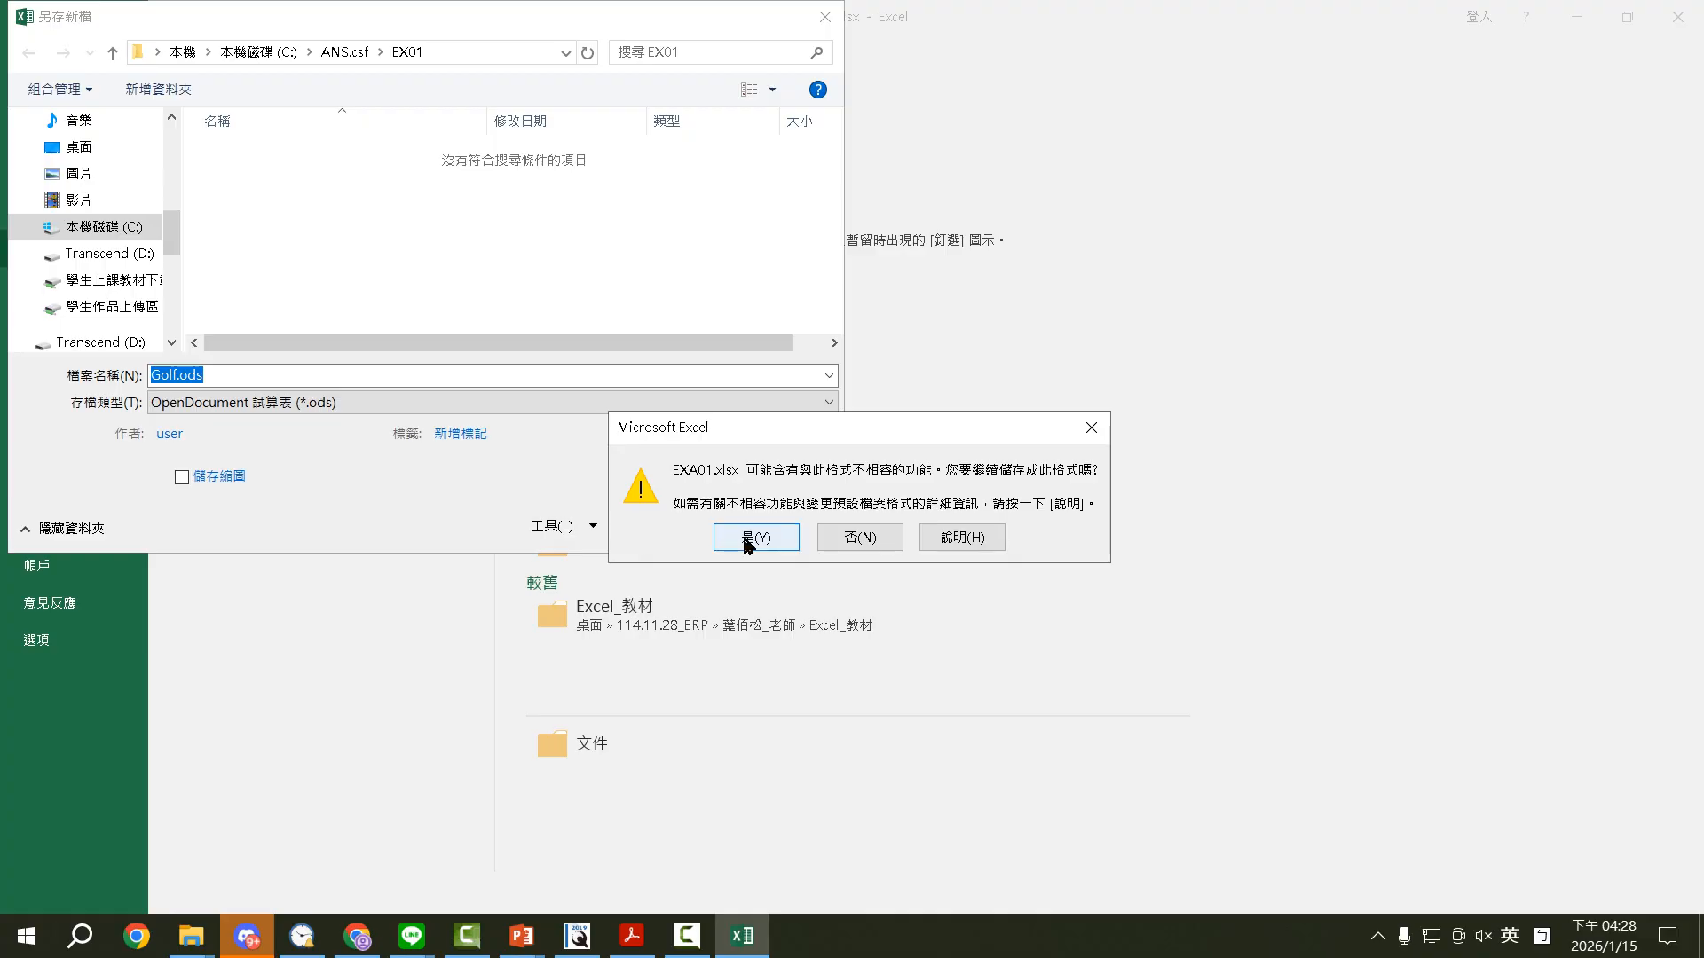
pyautogui.click(756, 537)
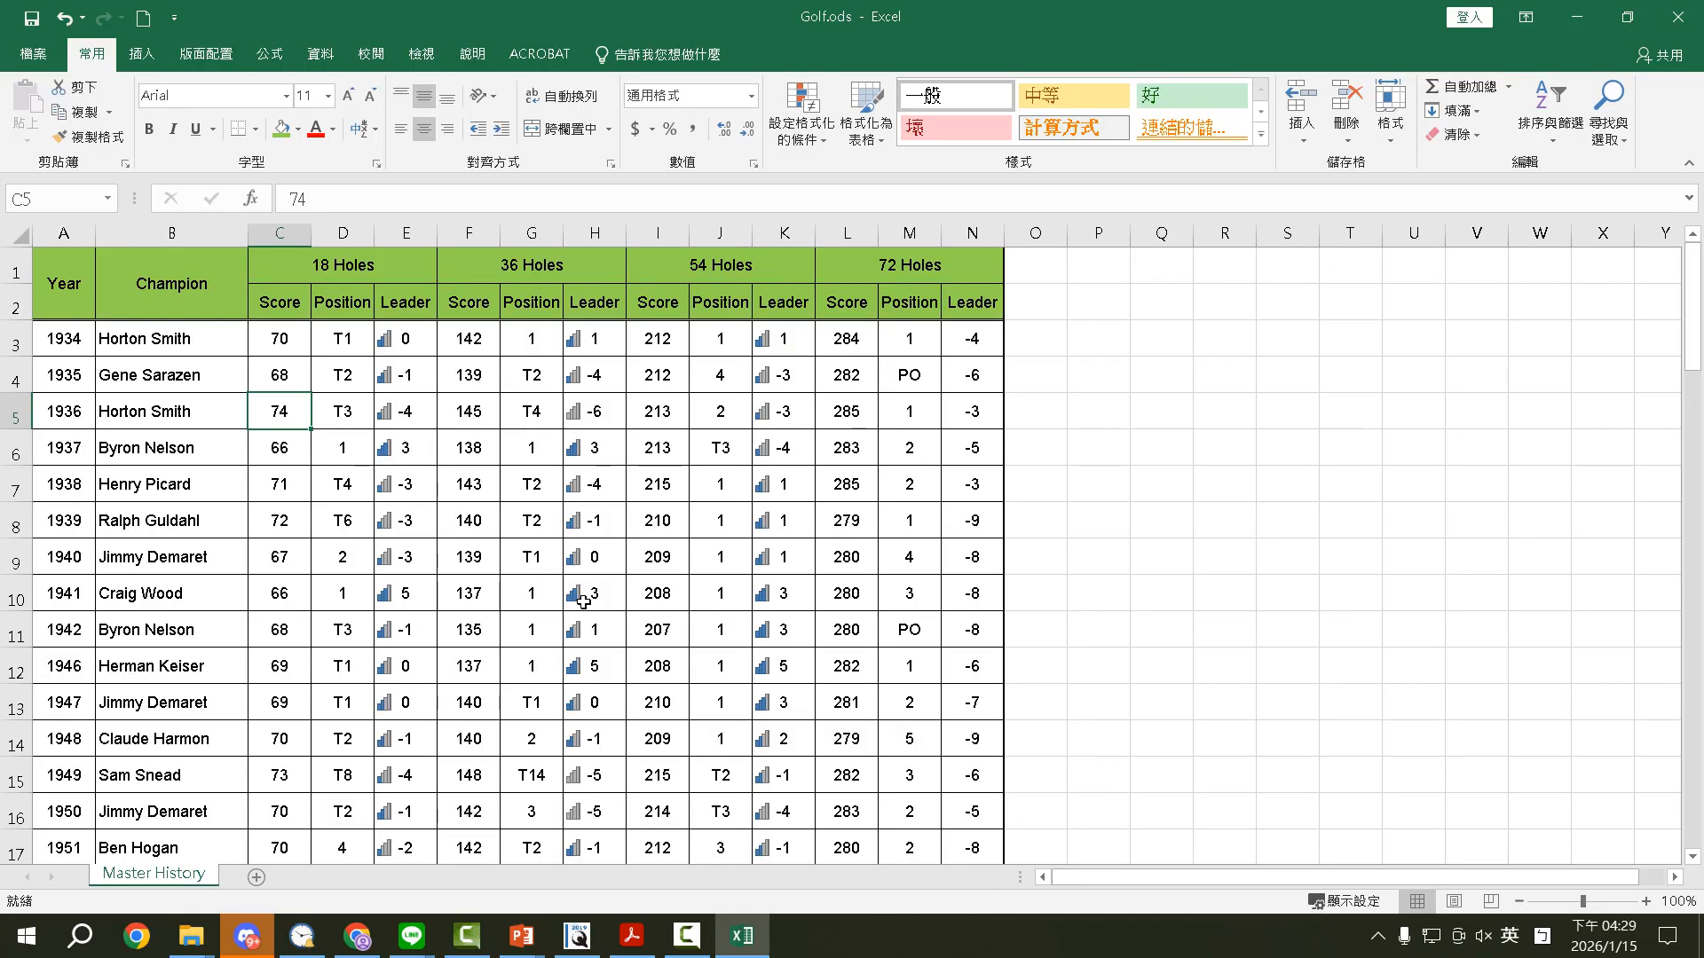
# Step: Switch to the TQC practice system, run 術科評分 on the exercise and close the grading results
pyautogui.click(577, 936)
pyautogui.click(1491, 859)
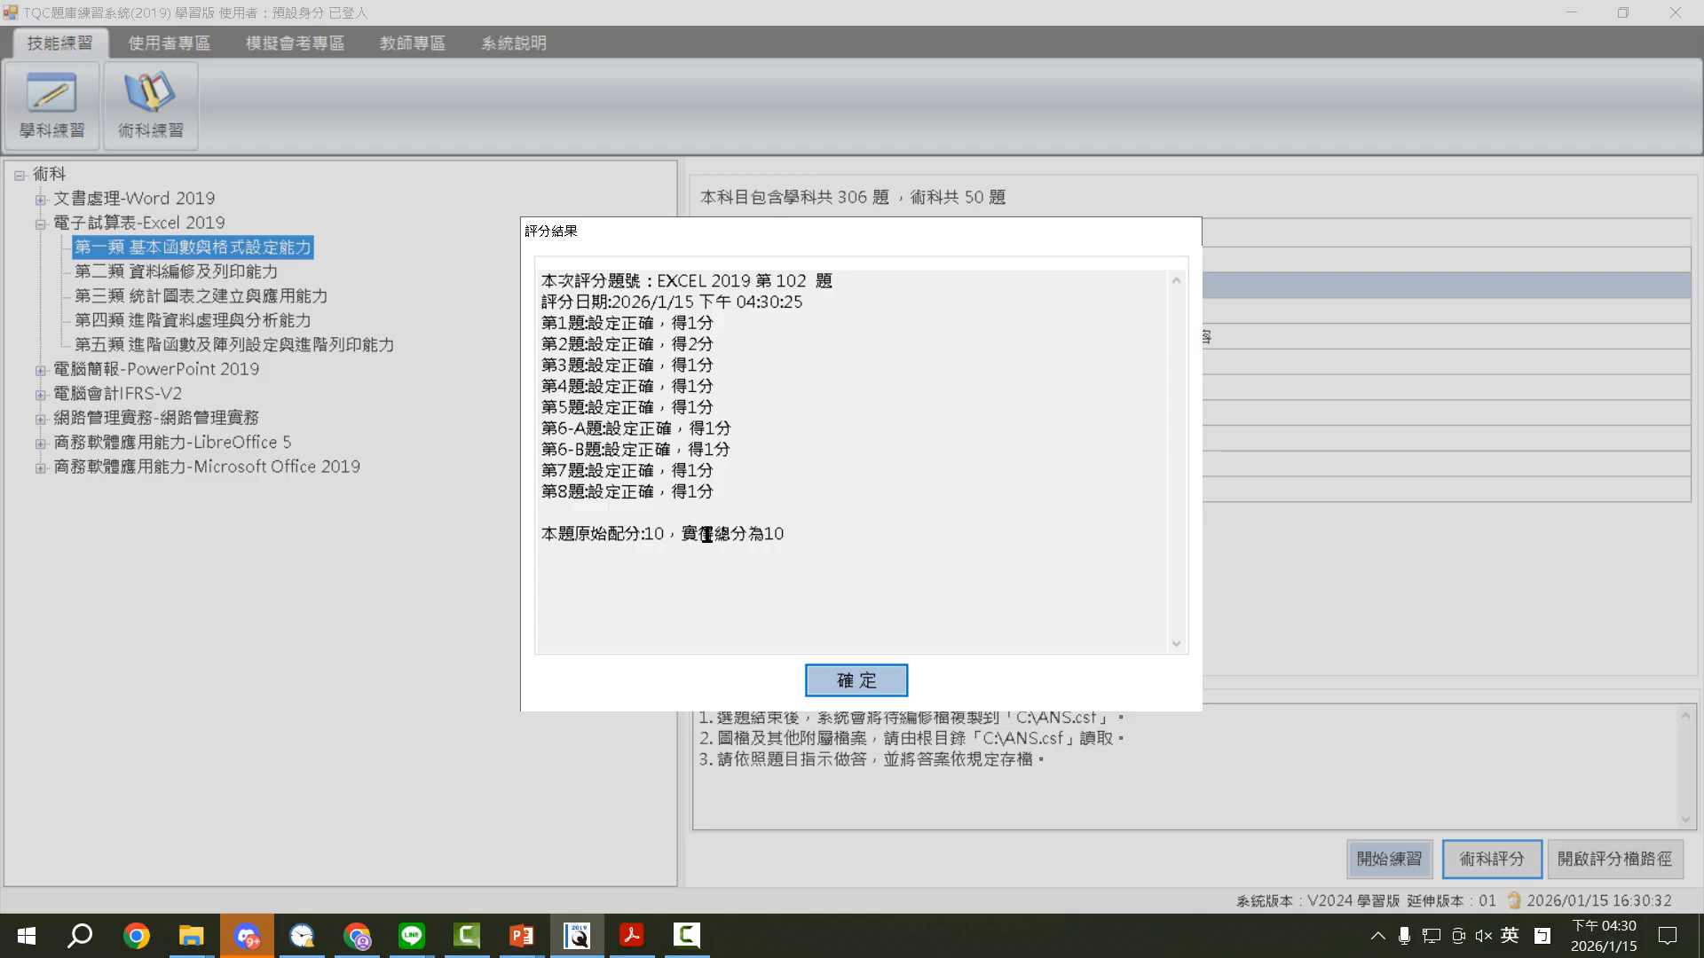
pyautogui.click(866, 687)
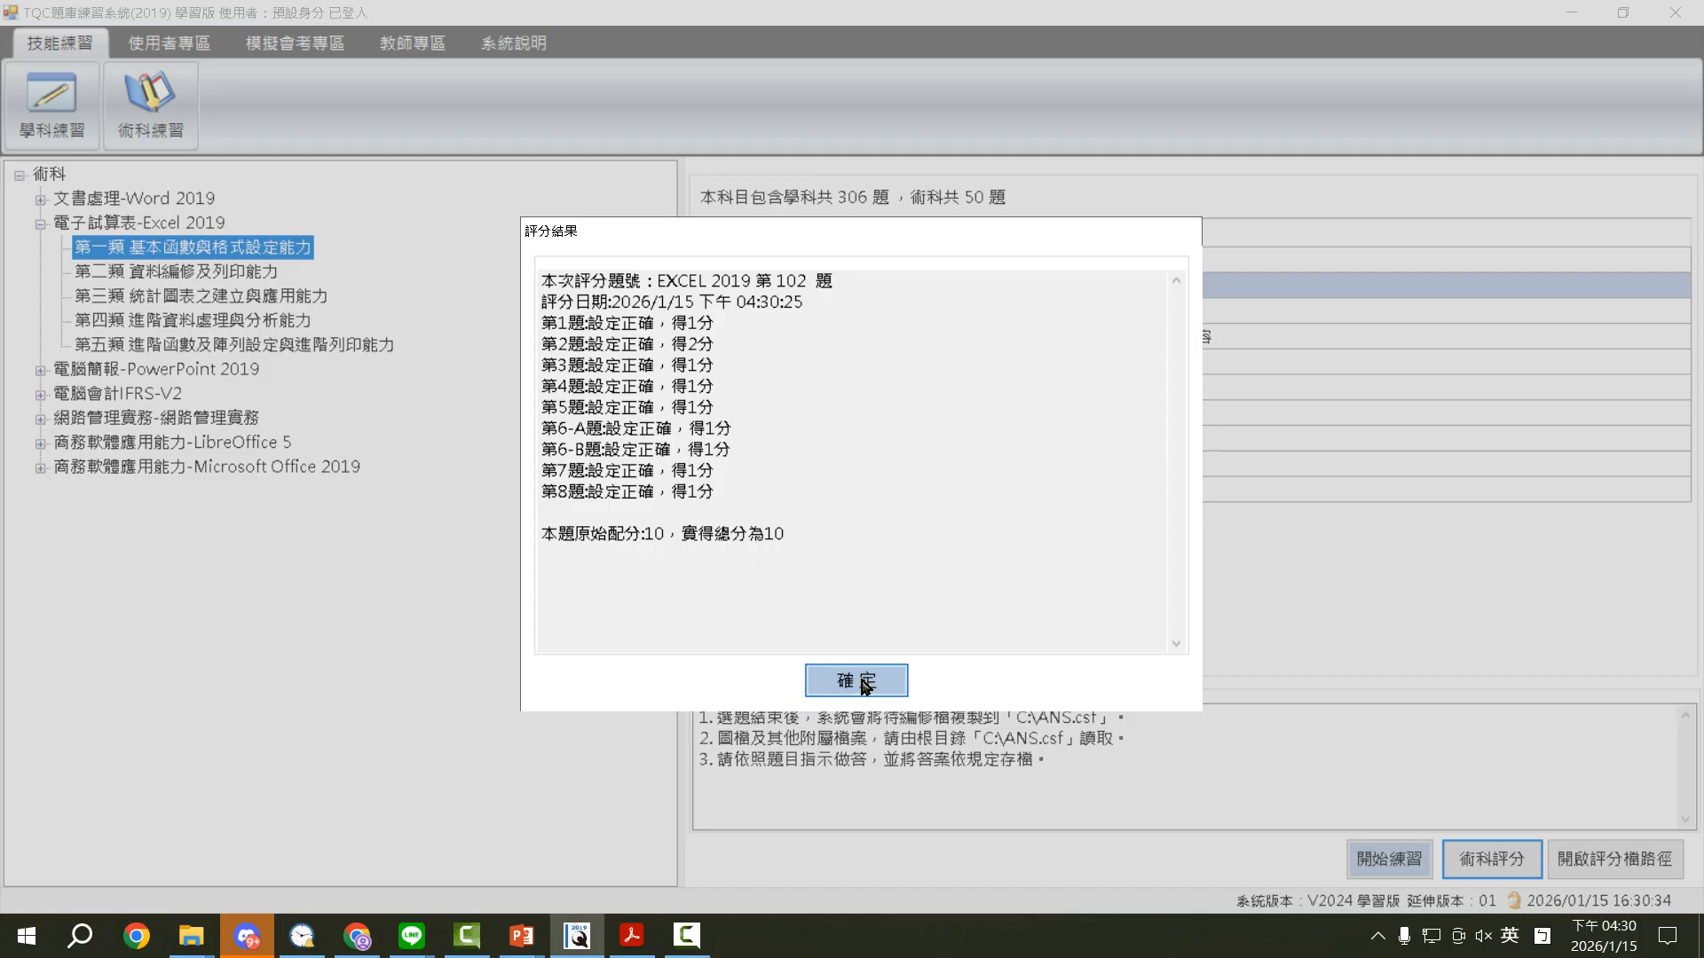